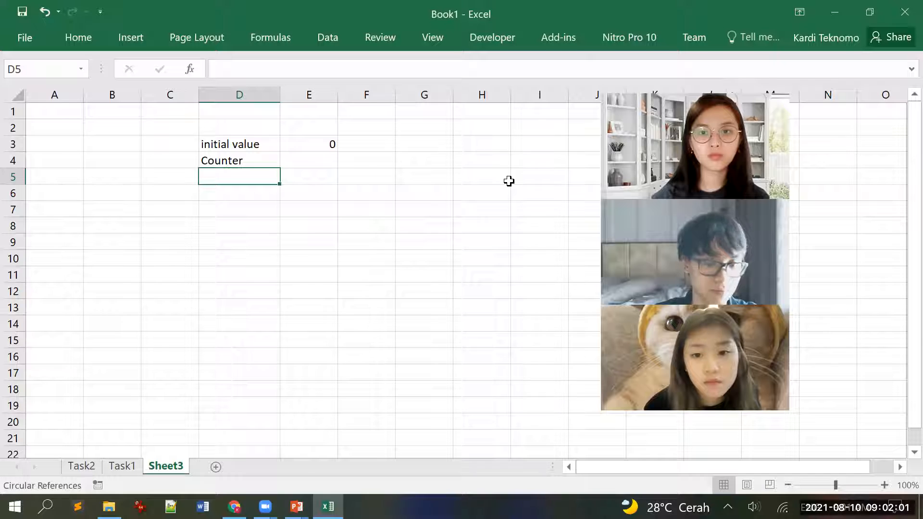
left_click(330, 162)
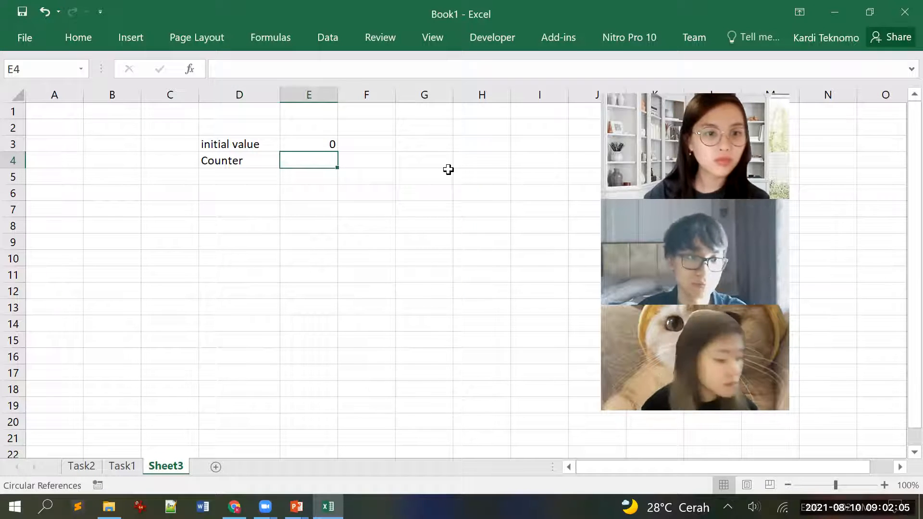
type("=")
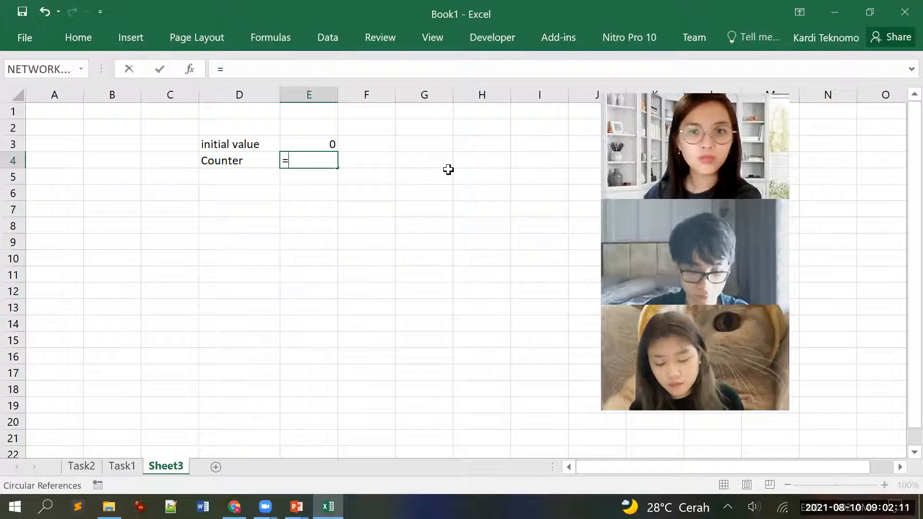
key("Escape")
Fill the initial value cell E3 with the standard yellow colour
left_click(329, 144)
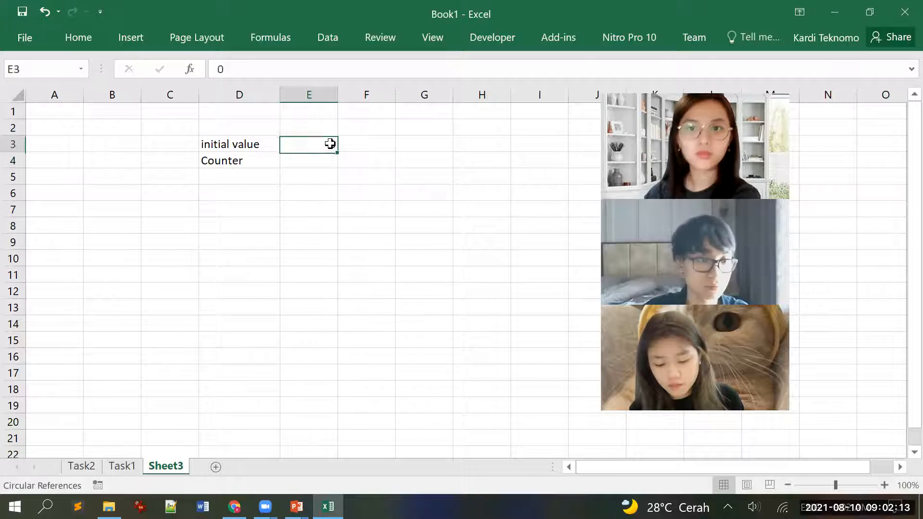
left_click(78, 38)
left_click(238, 104)
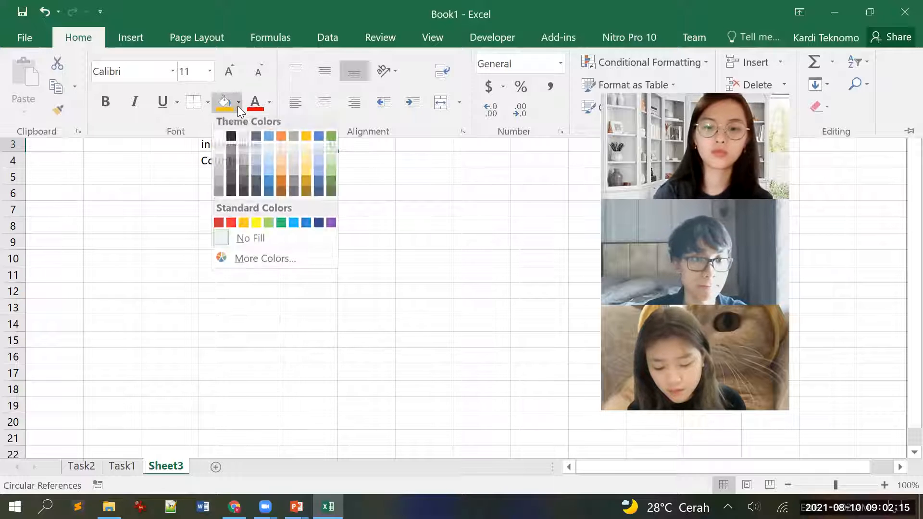
left_click(258, 225)
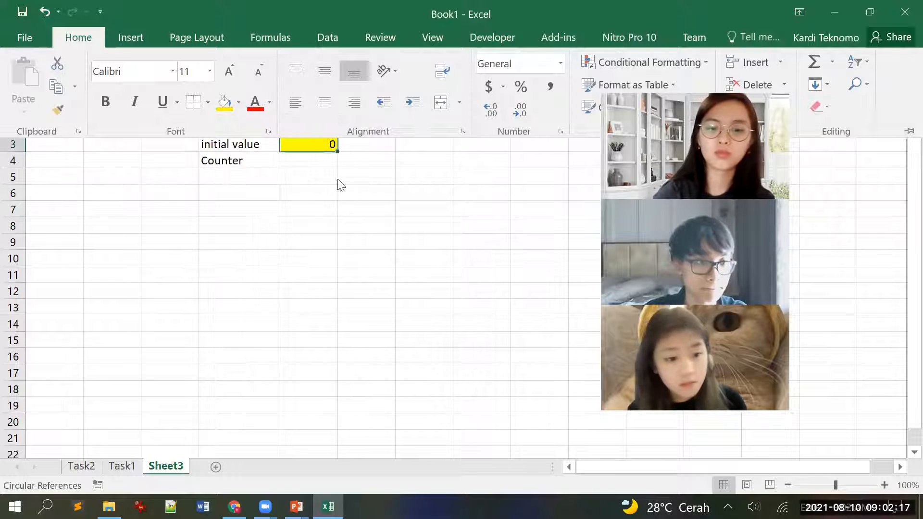
Fill the empty counter cell E4 with the standard orange colour
left_click(309, 160)
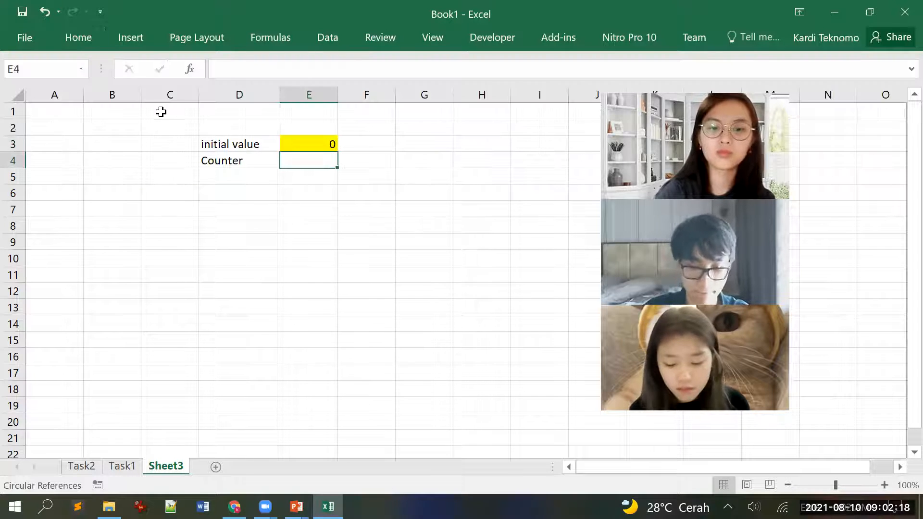
left_click(79, 37)
left_click(238, 103)
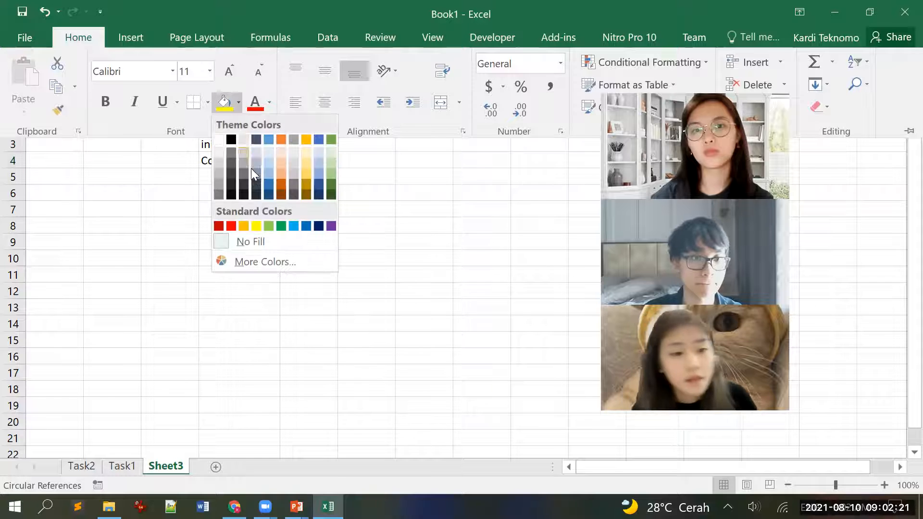
left_click(247, 223)
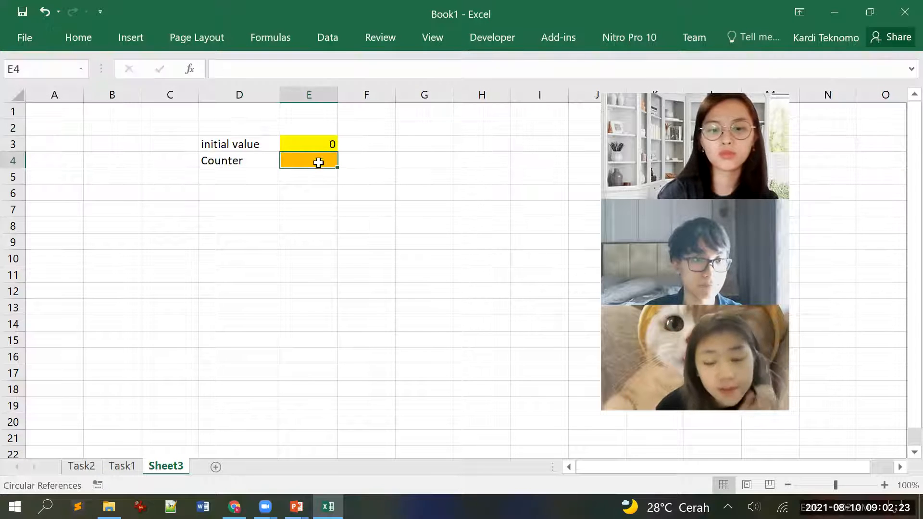
Enter the self-referencing formula =E3+E4 in the counter cell E4
type("=")
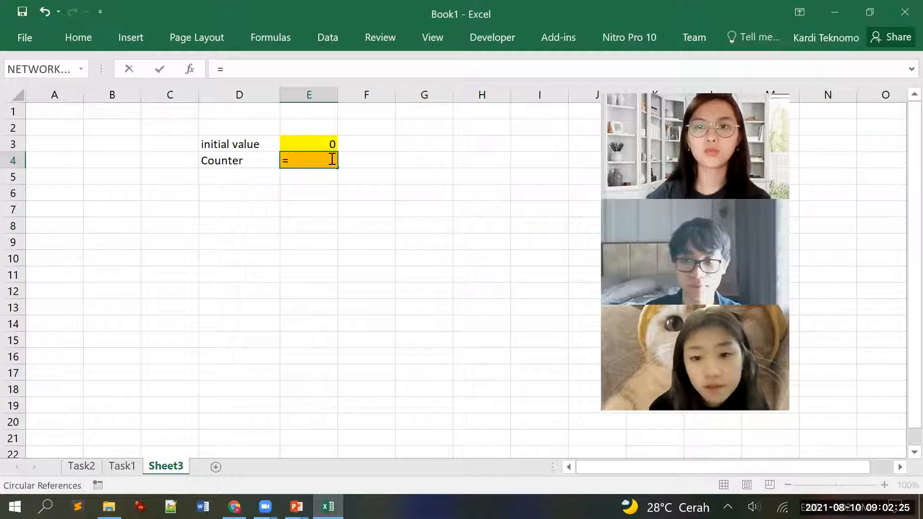
key("Up")
type("+")
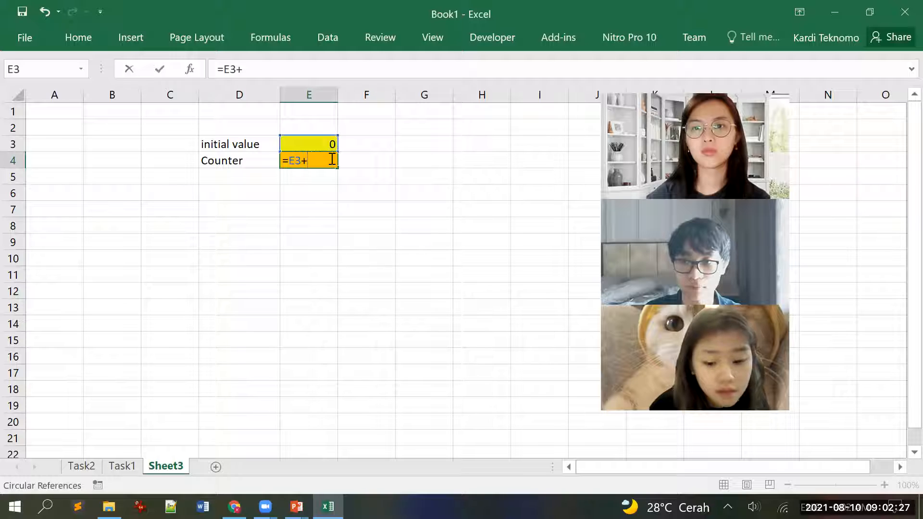
key("Up")
key("Down")
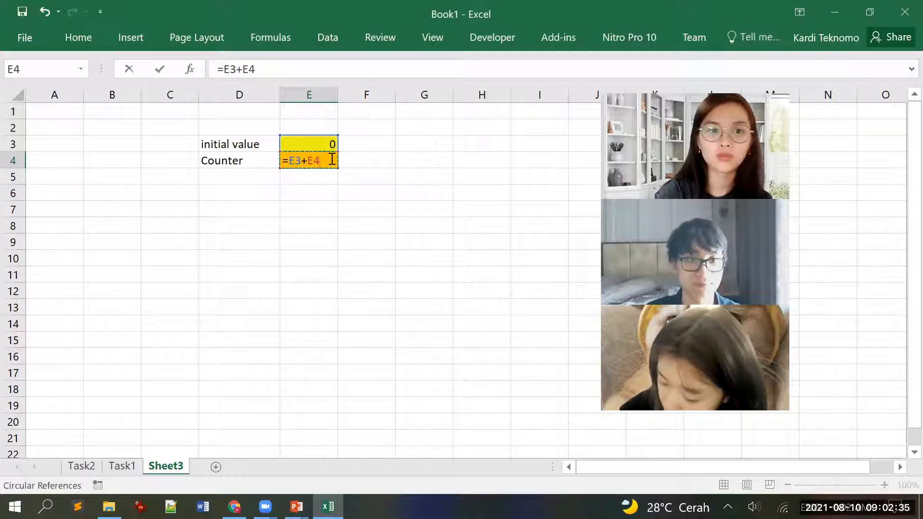
key("Return")
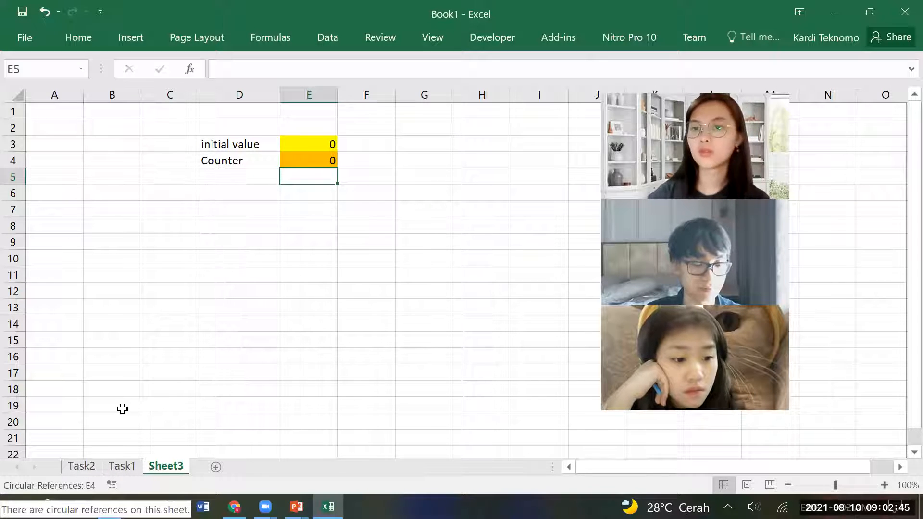
Enable iterative calculation in the formula calculation options and limit the maximum iterations to 1
left_click(326, 162)
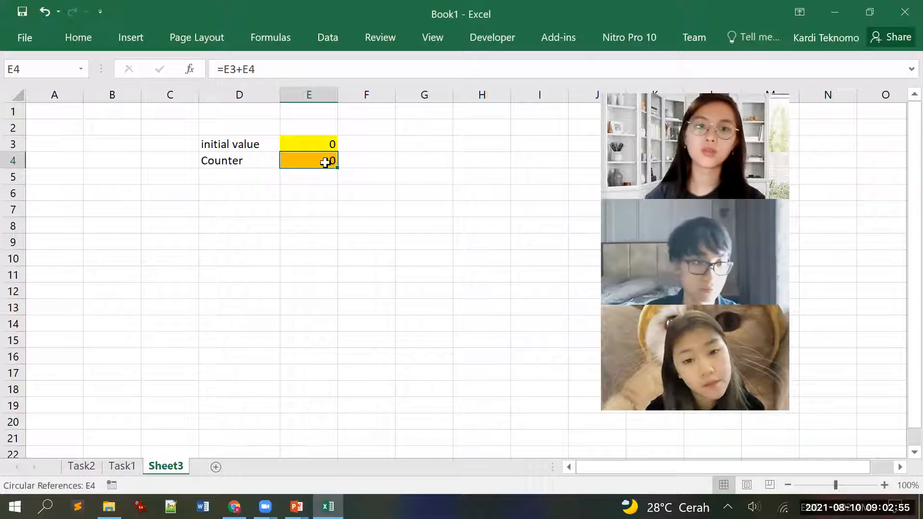
left_click(22, 36)
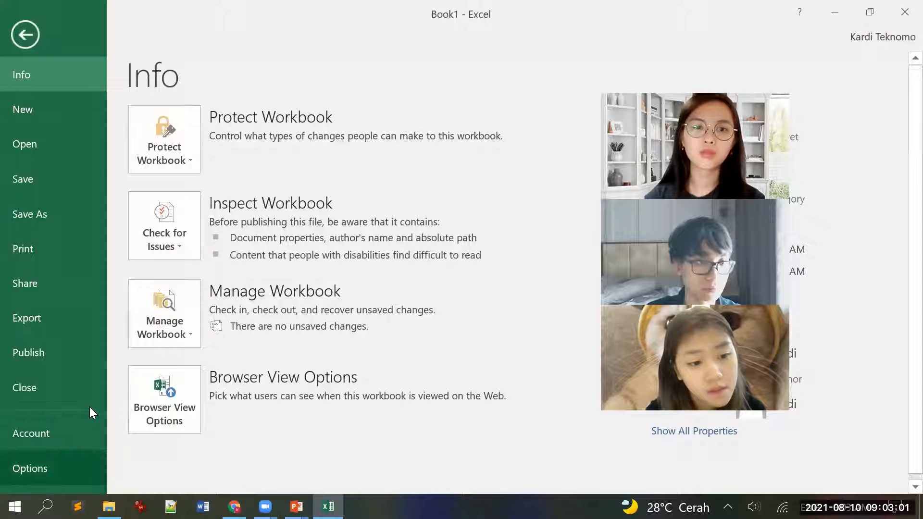
left_click(90, 463)
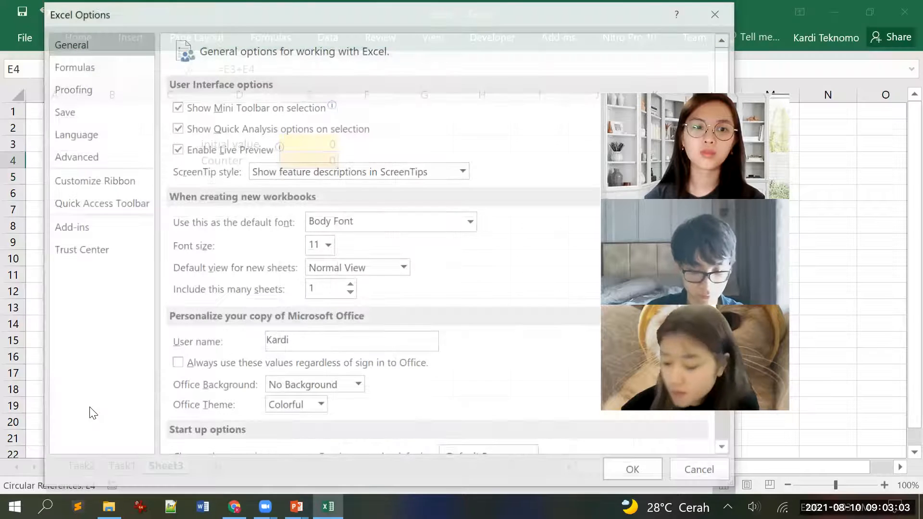
left_click(100, 68)
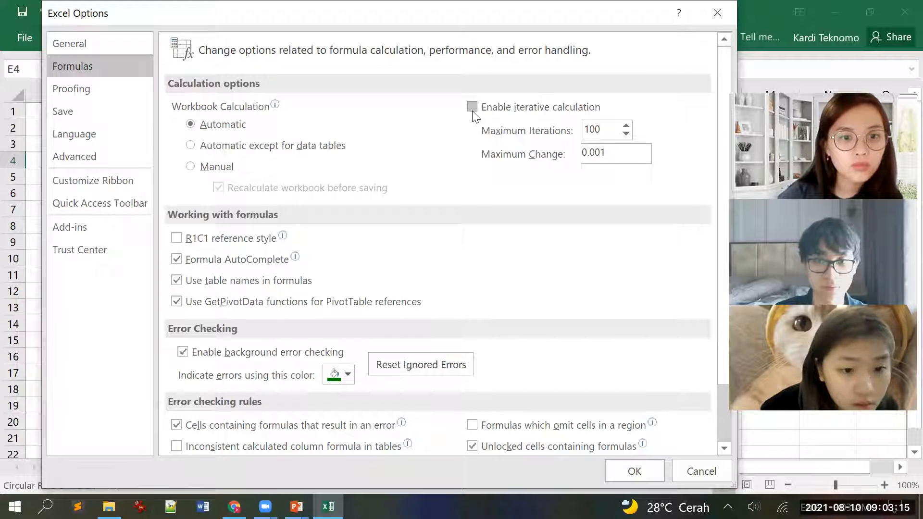
left_click(472, 109)
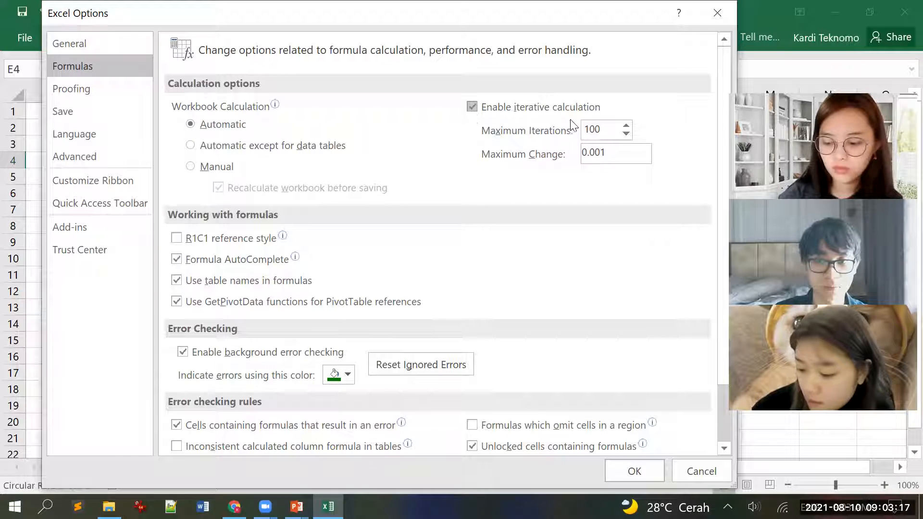
double_click(614, 129)
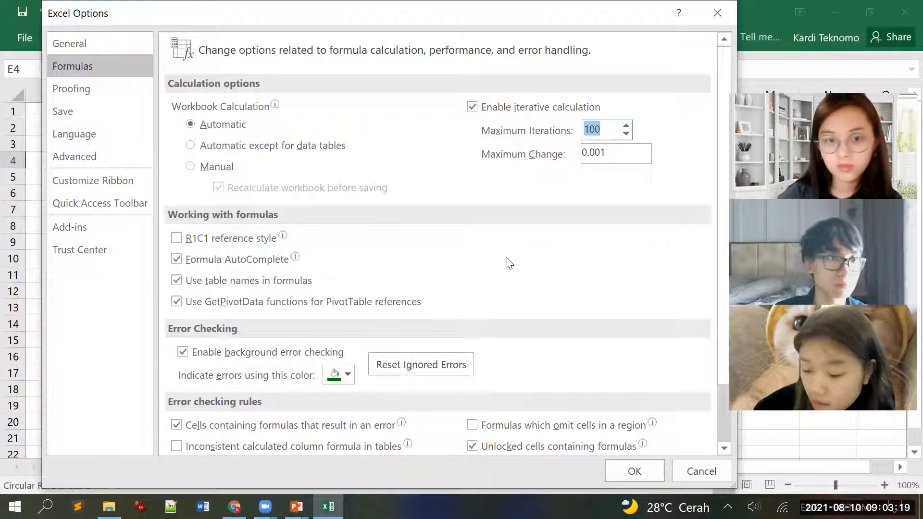
type("1")
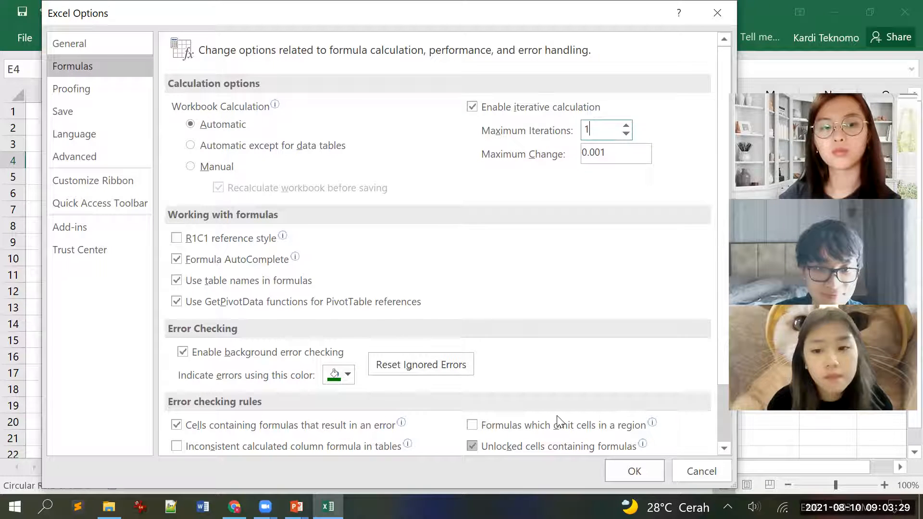
key("Return")
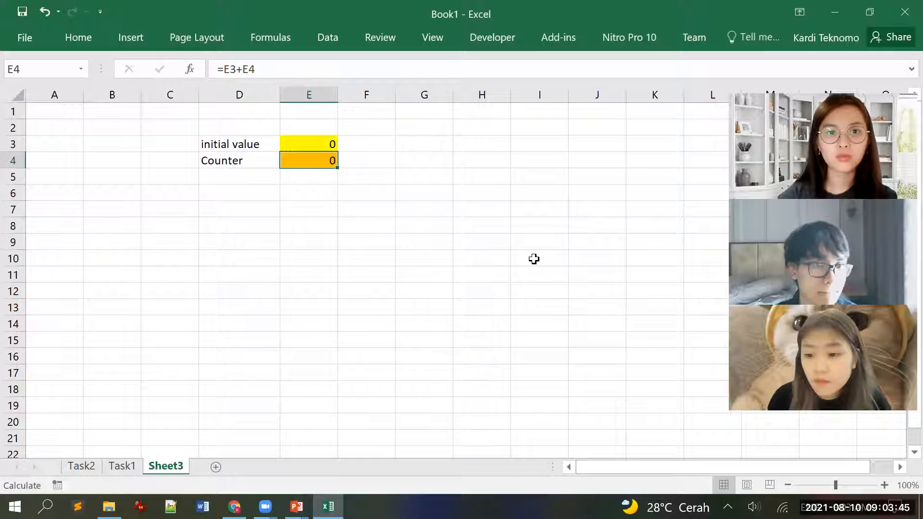
Check the initial value in E3 and the counter's formula in E4, leaving the formula as it is
left_click(317, 146)
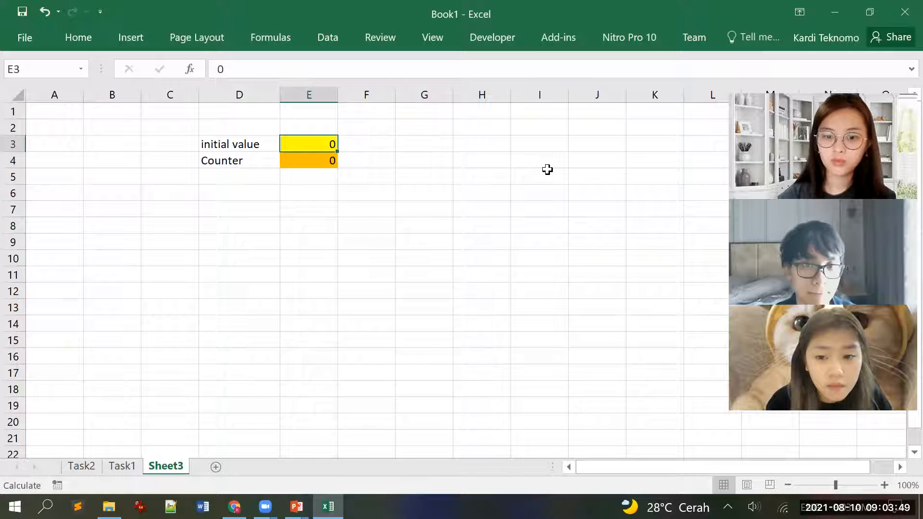
left_click(317, 168)
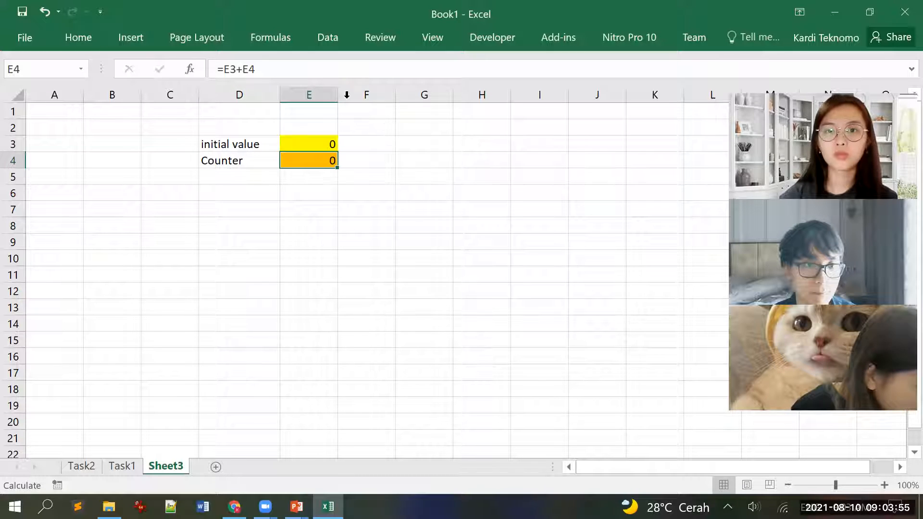
left_click(284, 69)
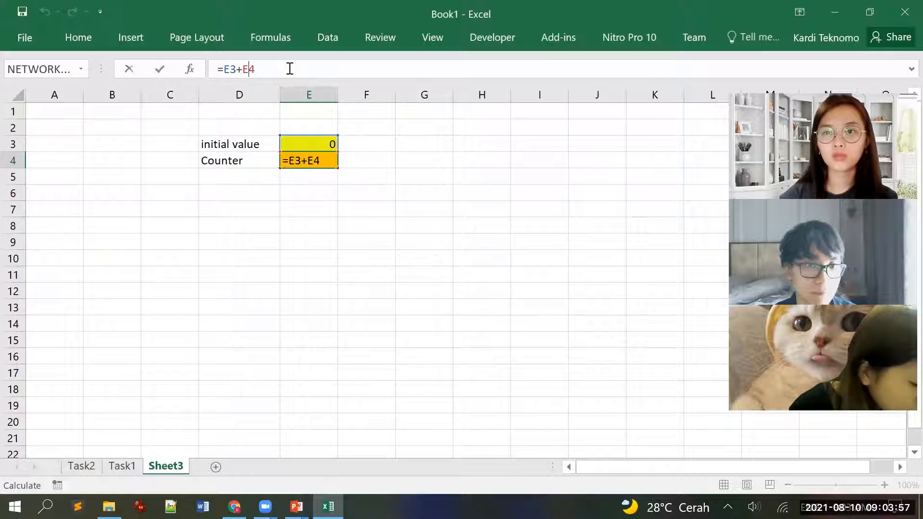
key("ctrl+Return")
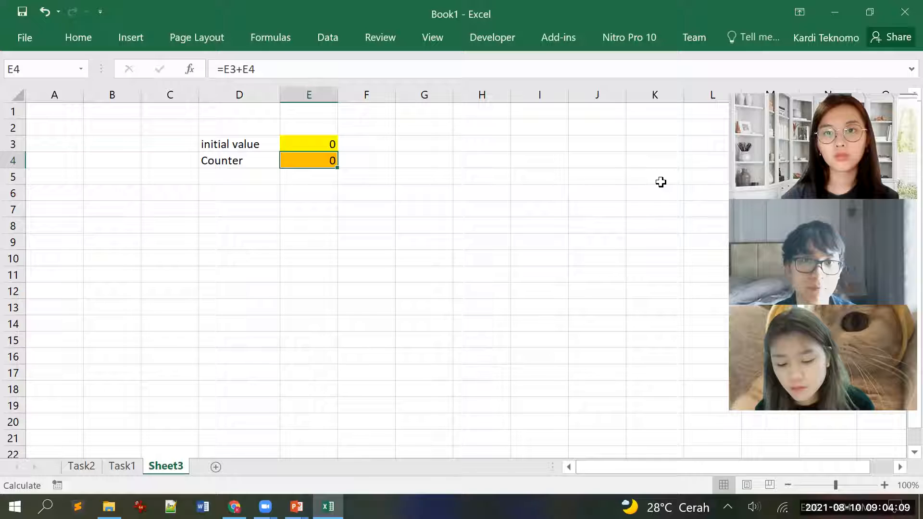
Set the initial value in E3 to 1
left_click(329, 143)
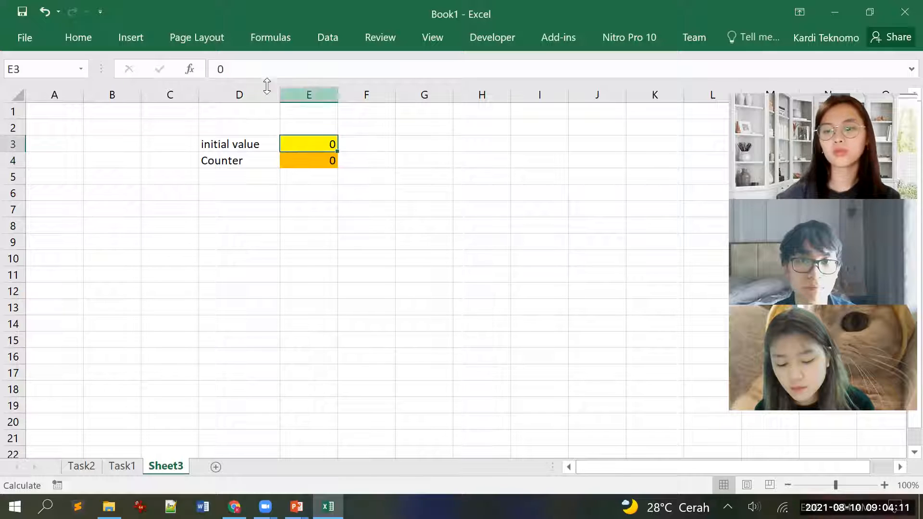
double_click(222, 70)
type("1")
left_click(638, 174)
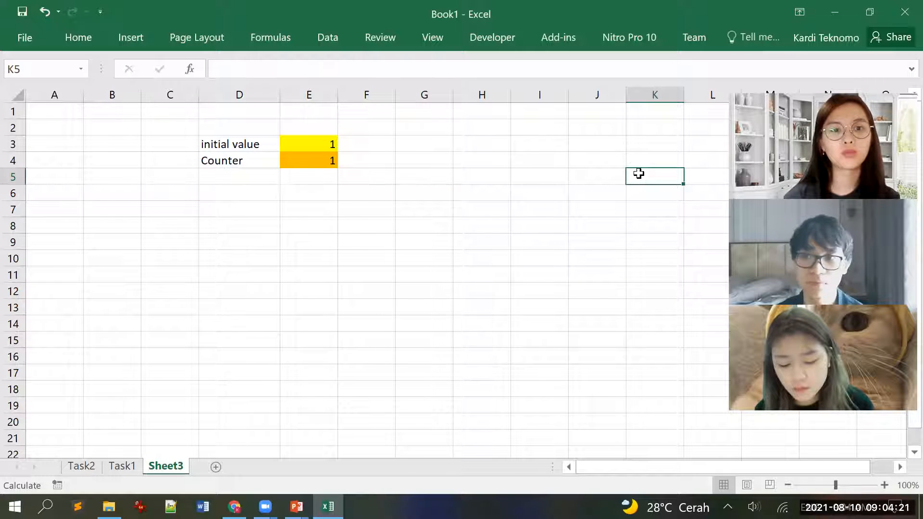
Recalculate the worksheet repeatedly to advance the counter in E4
key("F9")
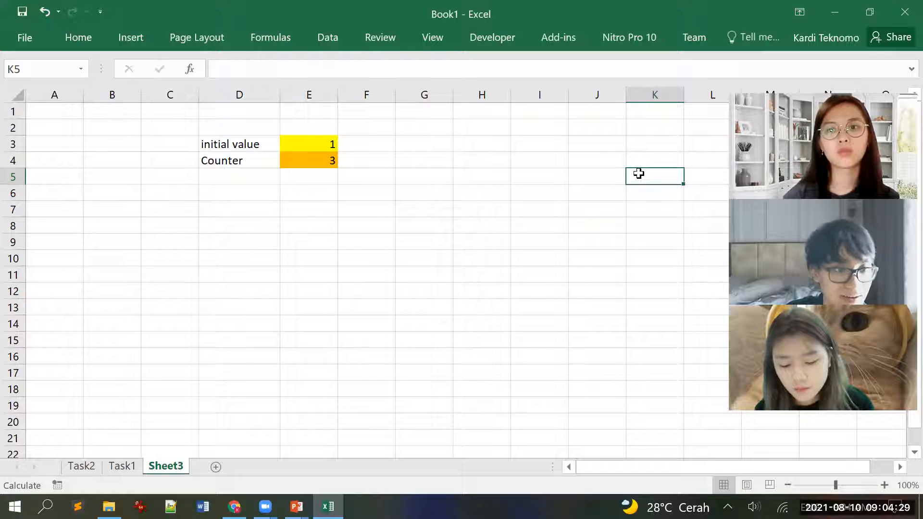
key("F9")
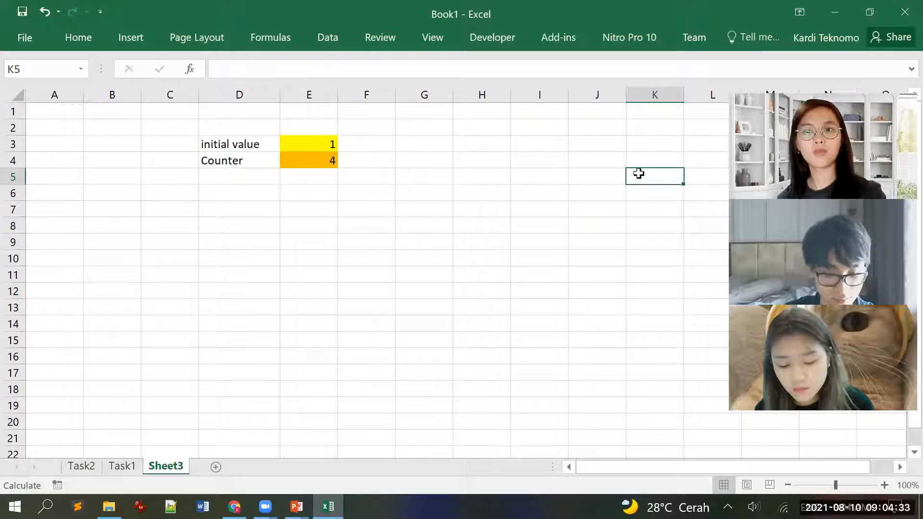
key("F9")
key("F9")
key("F9")
key("F9")
key("F9")
key("F9")
key("F9")
key("F9")
key("F9")
key("F9")
key("F9")
key("F9")
key("F9")
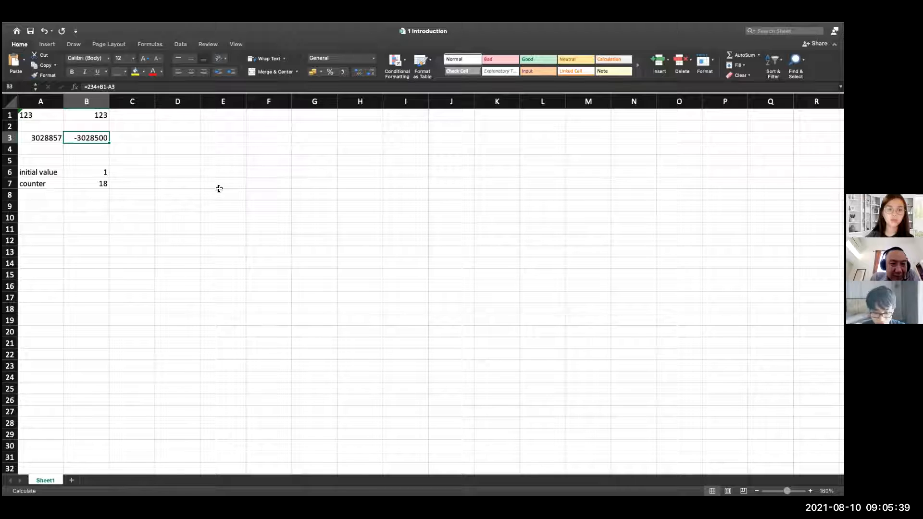
Select empty cell E8 in the 1 Introduction workbook and recalculate nine times to advance the counter in B7
left_click(217, 191)
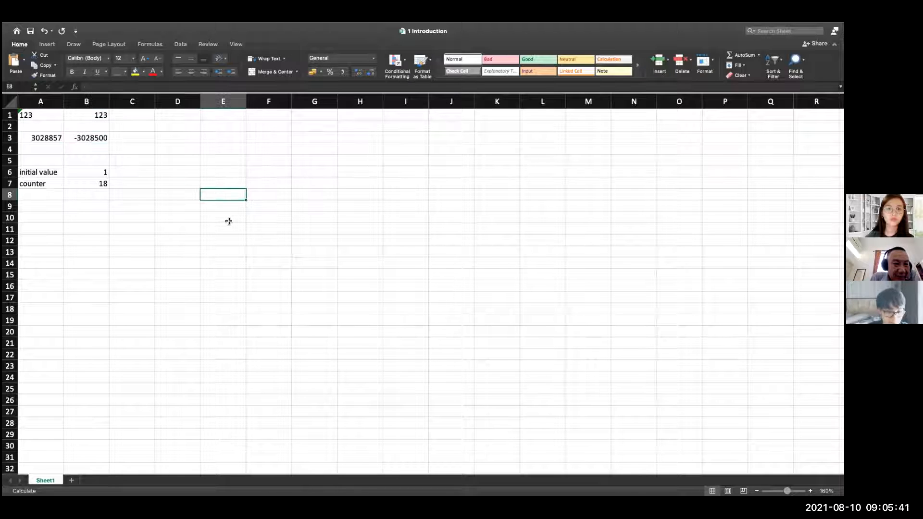
key("F9")
key("F9")
key("F9")
key("F9")
key("F9")
key("F9")
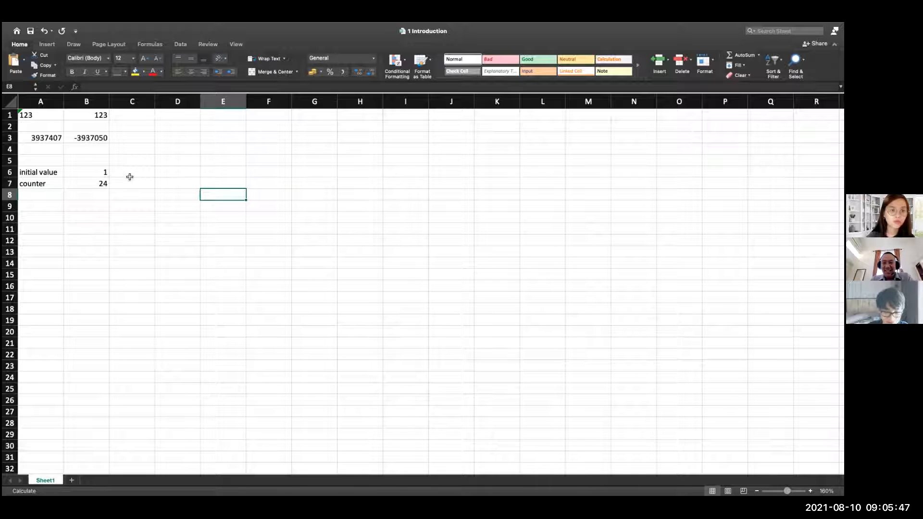
key("F9")
key("F9")
key("F9")
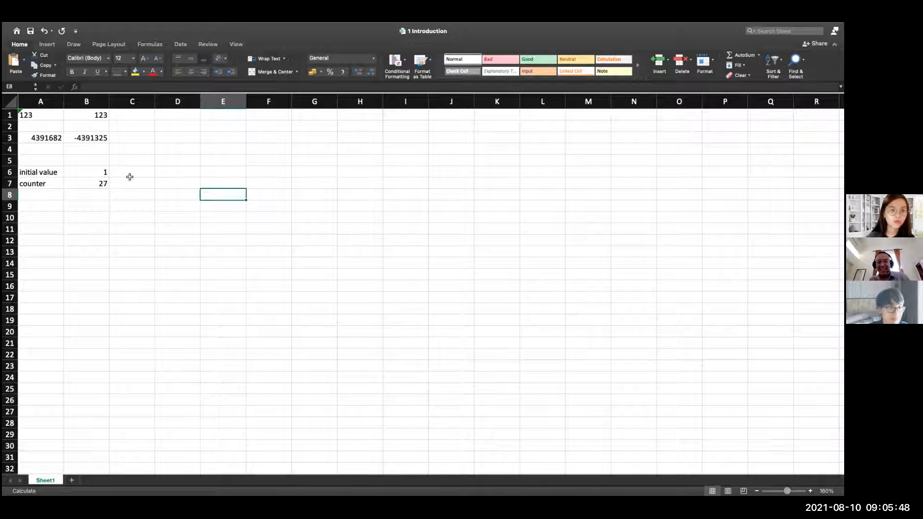
Inspect the circular formulas in cells B3 and A3
double_click(102, 139)
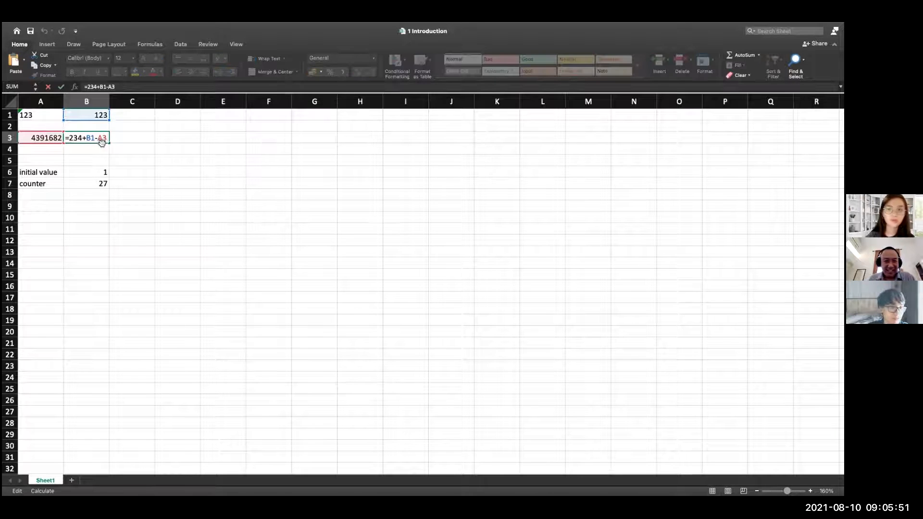
left_click(83, 159)
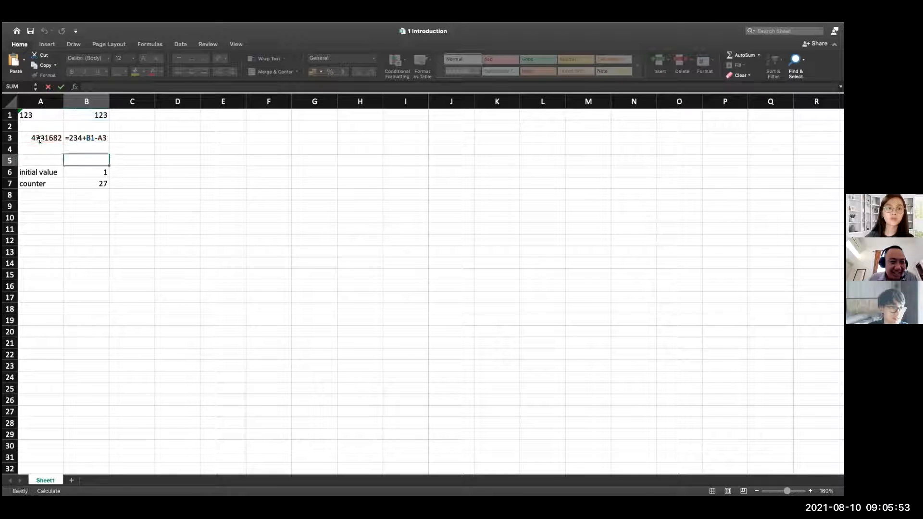
double_click(42, 140)
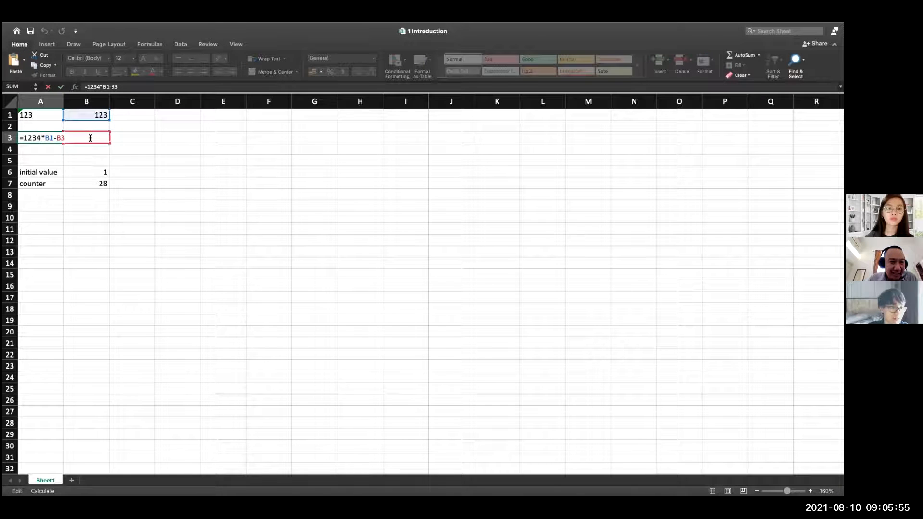
Reopen the formula in B3, remove the stray A4 reference and keep it as =234+B1-A3
left_click(86, 159)
double_click(87, 139)
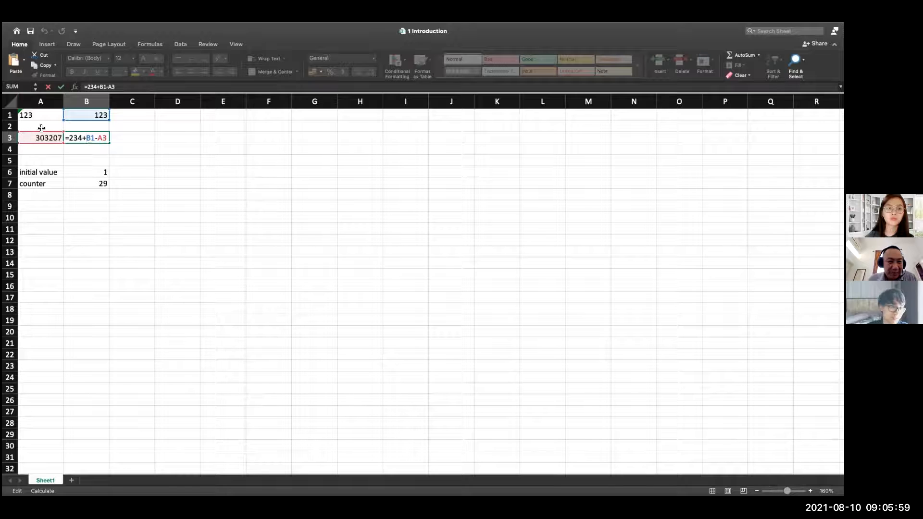
left_click(35, 148)
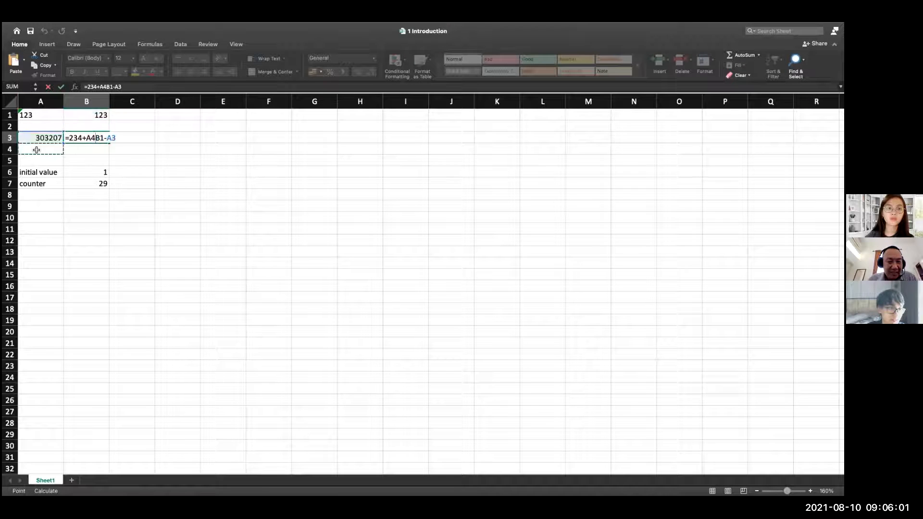
left_click(79, 153)
key("BackSpace")
key("BackSpace")
key("Return")
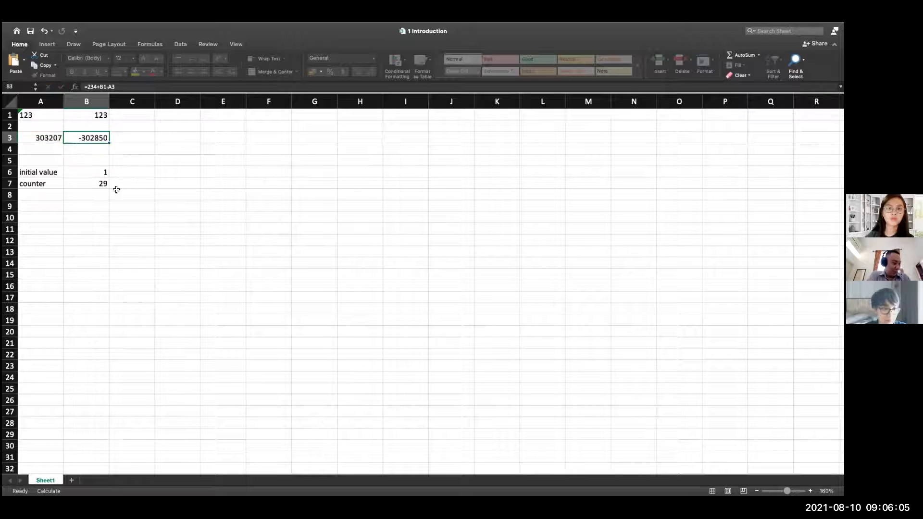
Select empty cell C8 and recalculate five times to advance the counter and the circular formulas in row 3
left_click(133, 195)
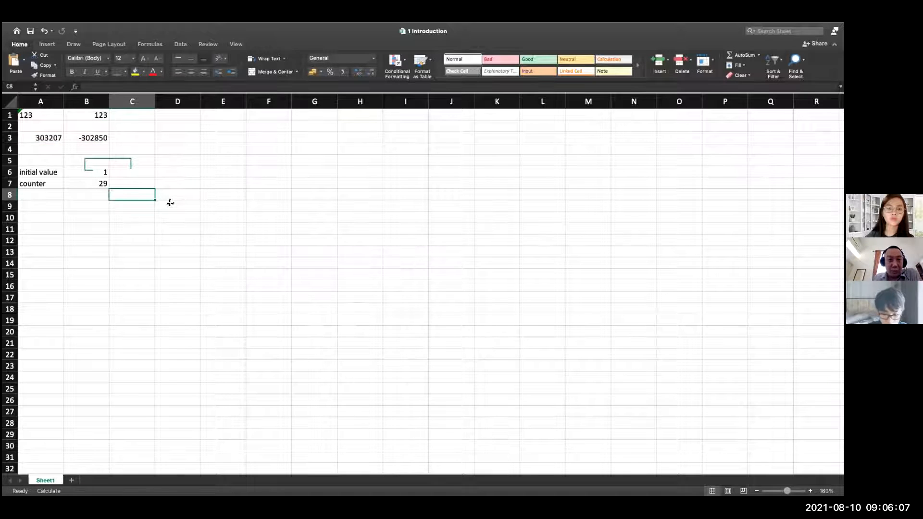
key("F9")
key("F9")
key("F9")
key("F9")
key("F9")
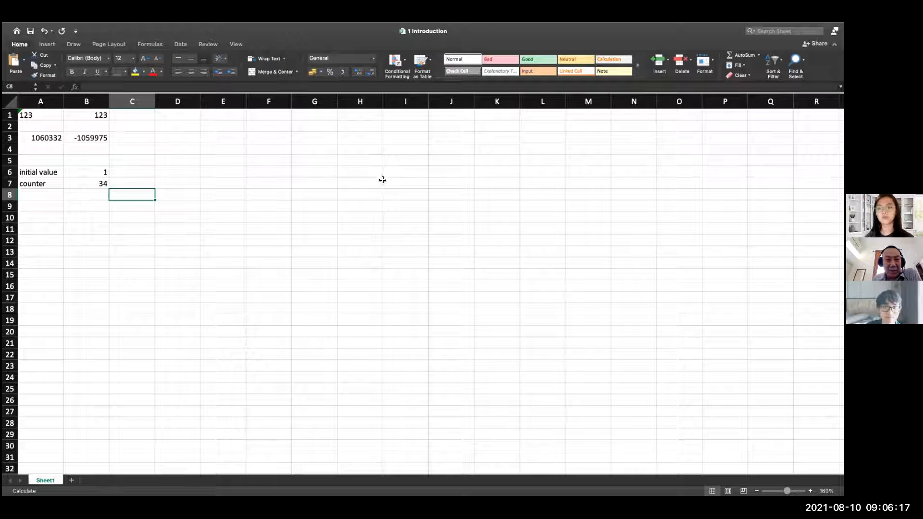
Recalculate the exercise sheet of Book1 four times to advance the counter in E4
mouse_move(452, 24)
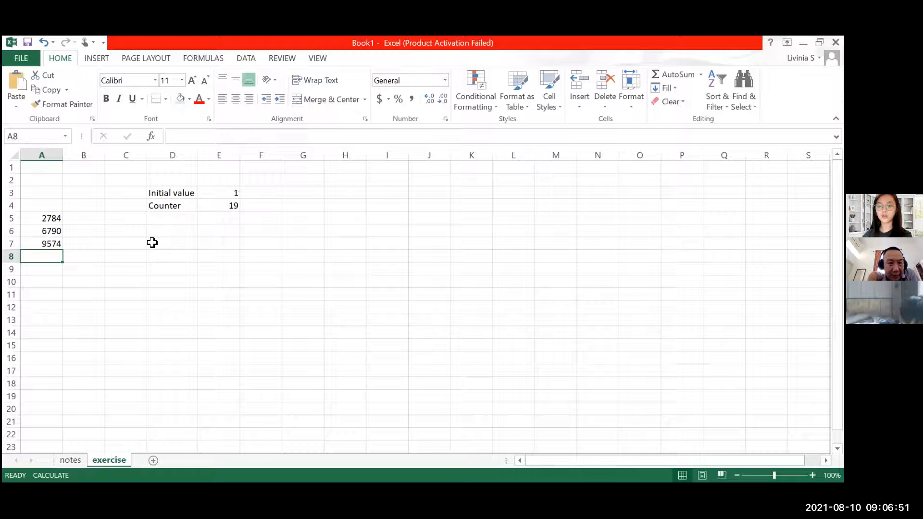
key("F9")
key("F9")
key("F9")
key("F9")
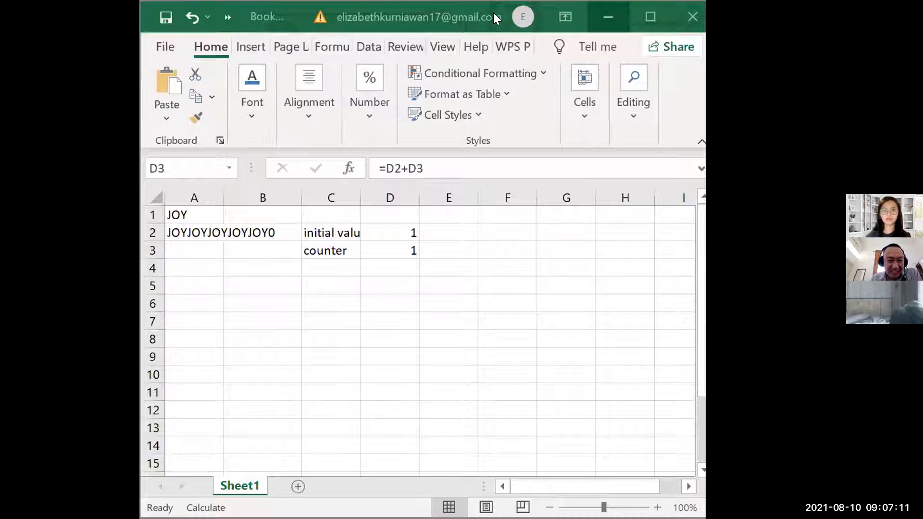
Inspect the counter formula in D3 and the initial value in D2 of the workbook containing the JOY text
left_click(385, 243)
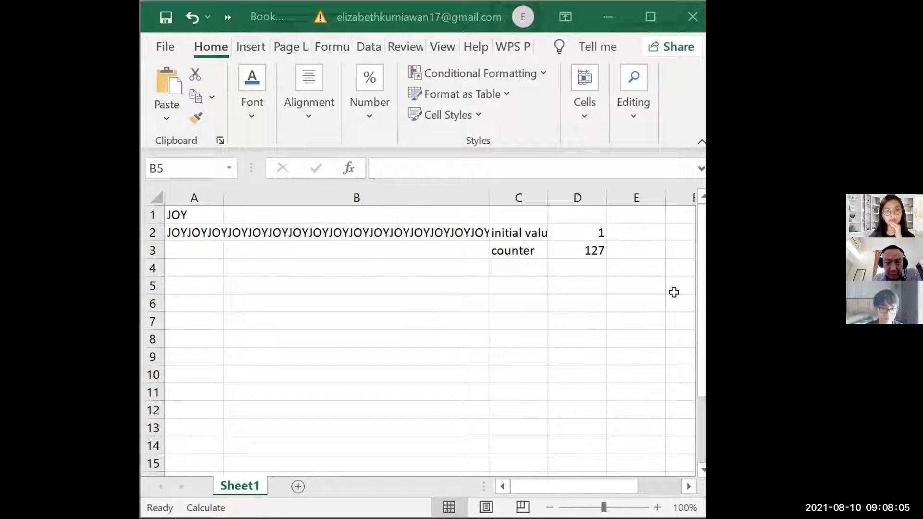
left_click(556, 247)
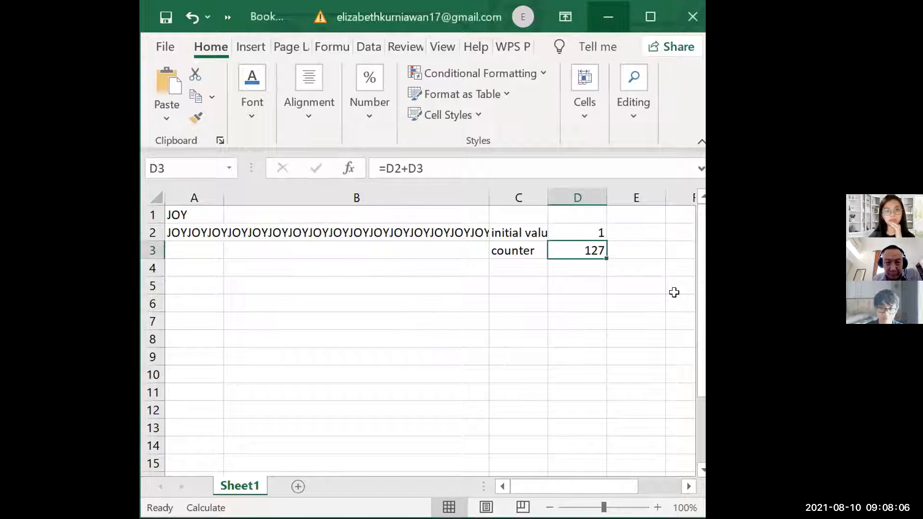
left_click(566, 232)
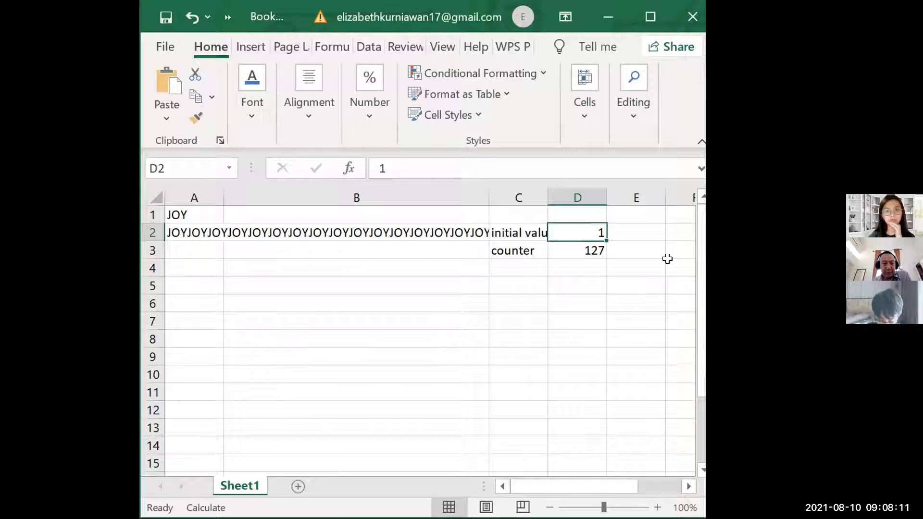
left_click(594, 250)
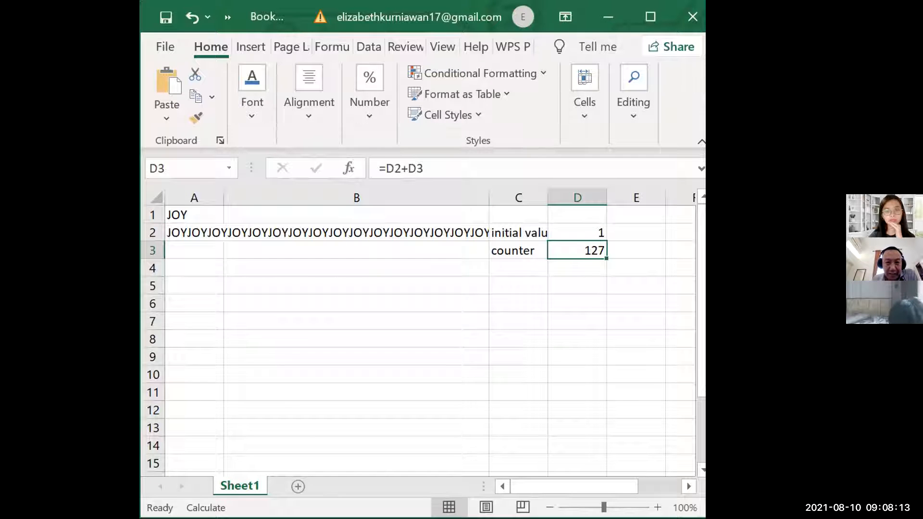
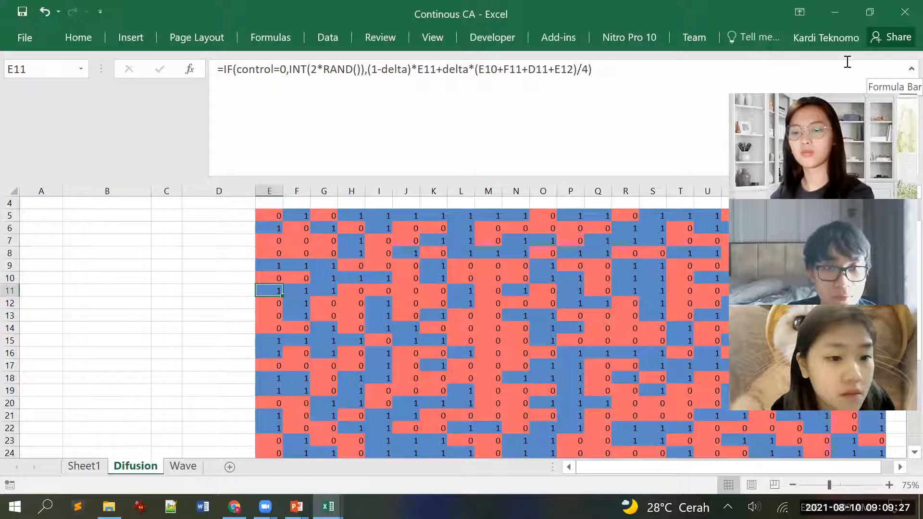
Collapse the expanded formula bar and set the control value in C2 of the Difusion sheet to 1
left_click(909, 69)
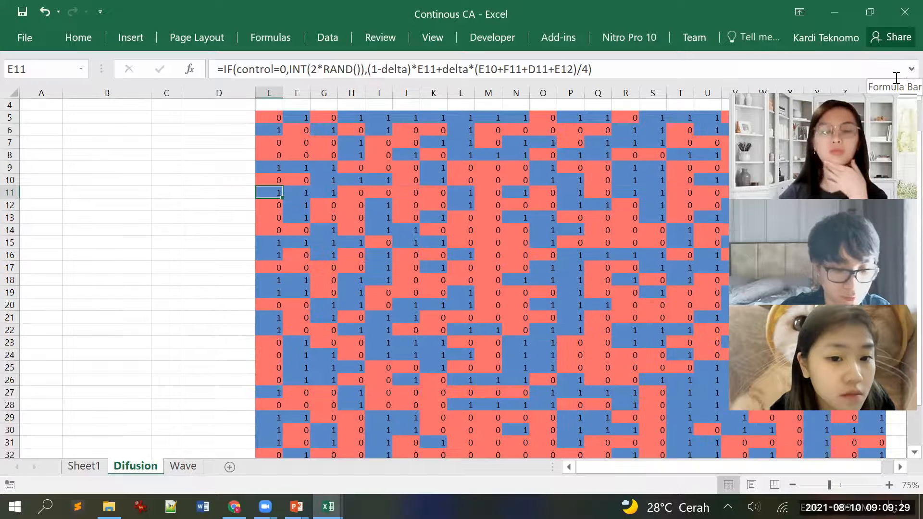
scroll(443, 250, "up", 1)
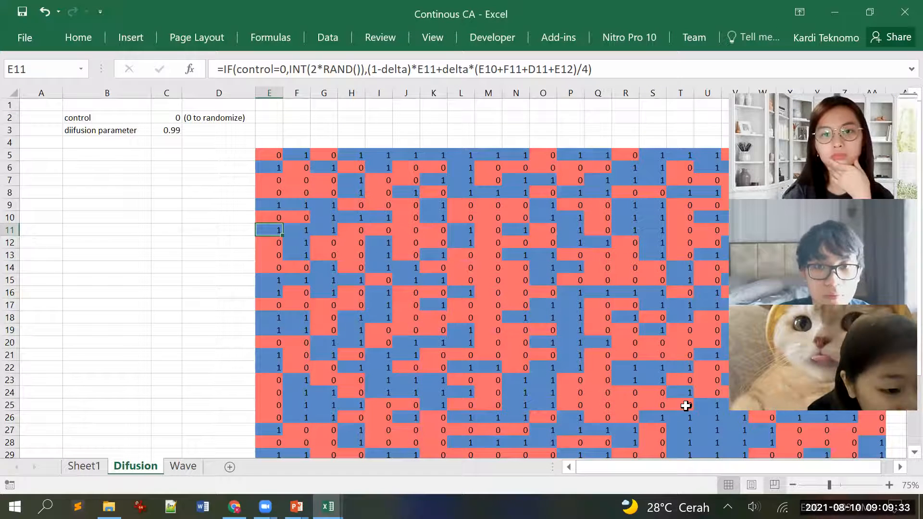
scroll(686, 406, "down", 1)
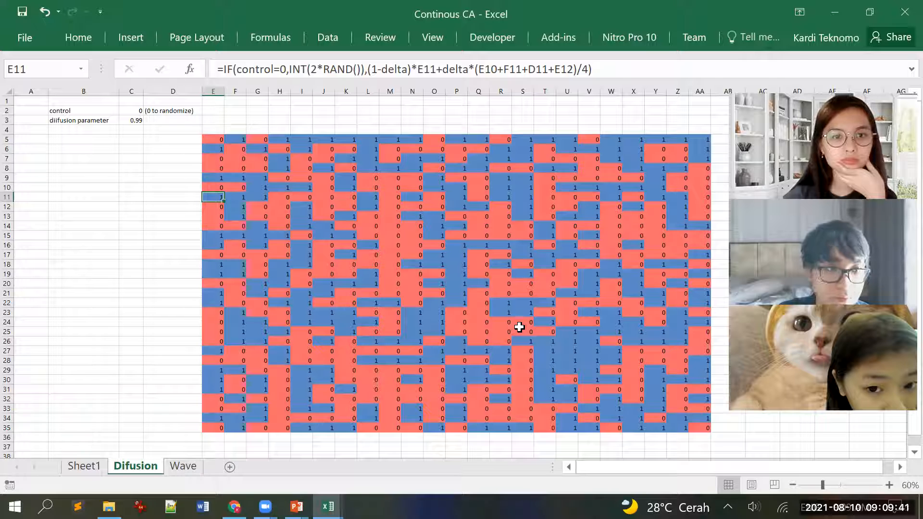
left_click(137, 110)
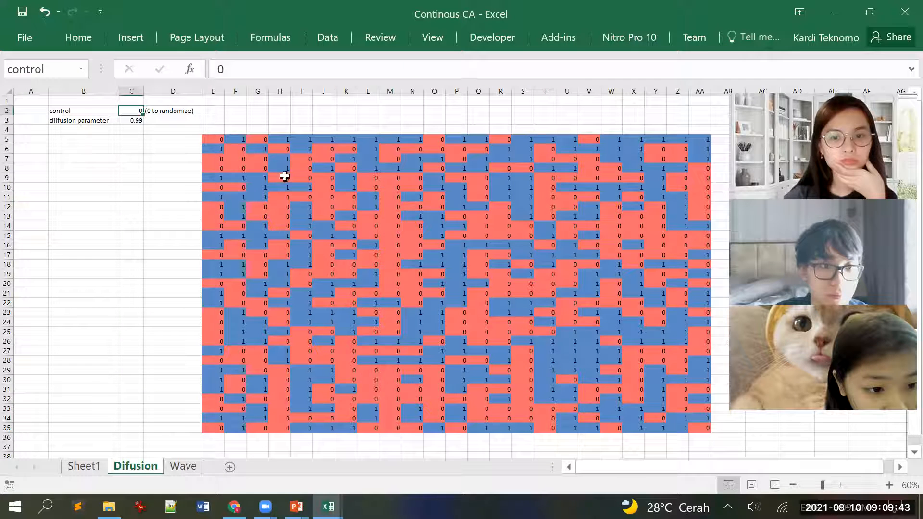
type("1")
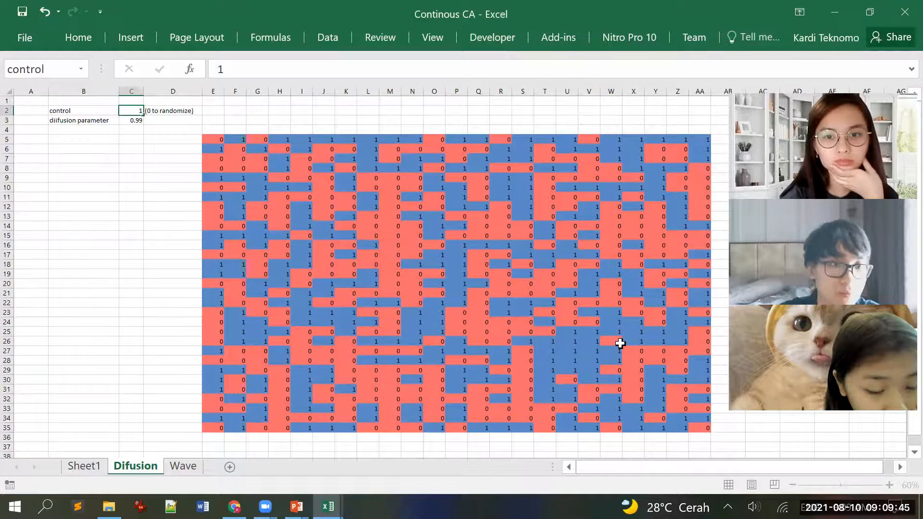
key("Return")
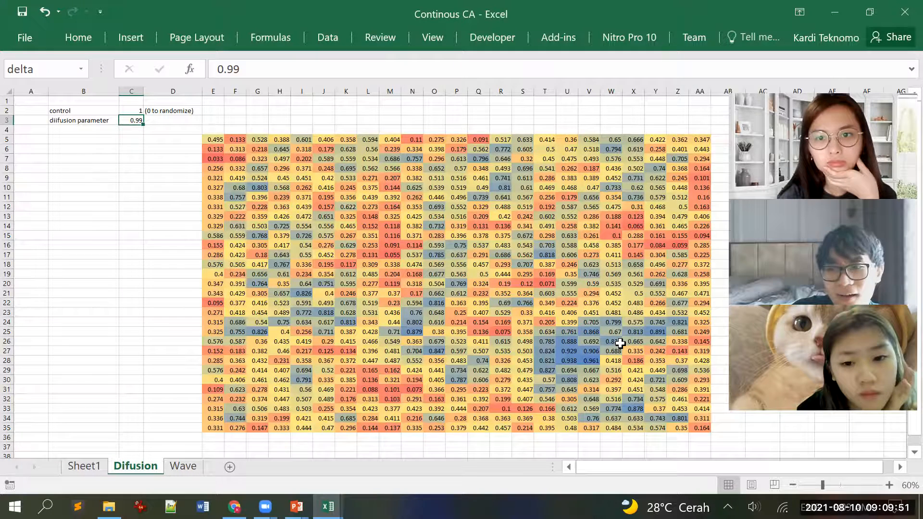
Recalculate the Difusion sheet repeatedly to advance the diffusion simulation across the grid E5:AA35
key("F9")
key("F9")
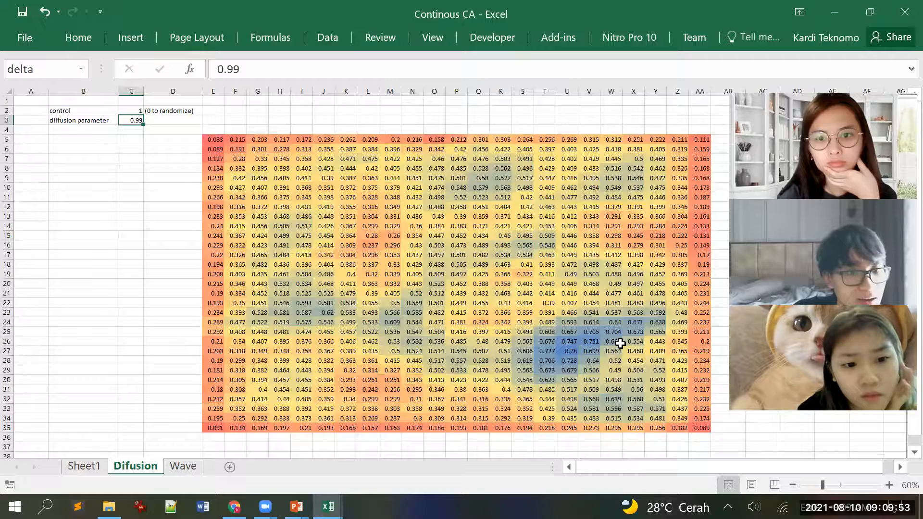
key("F9")
key("F9")
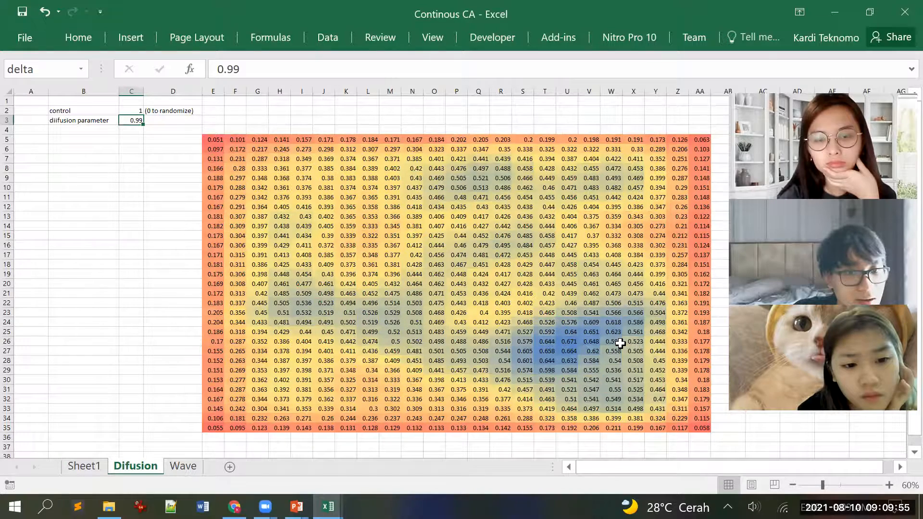
key("F9")
key("F9")
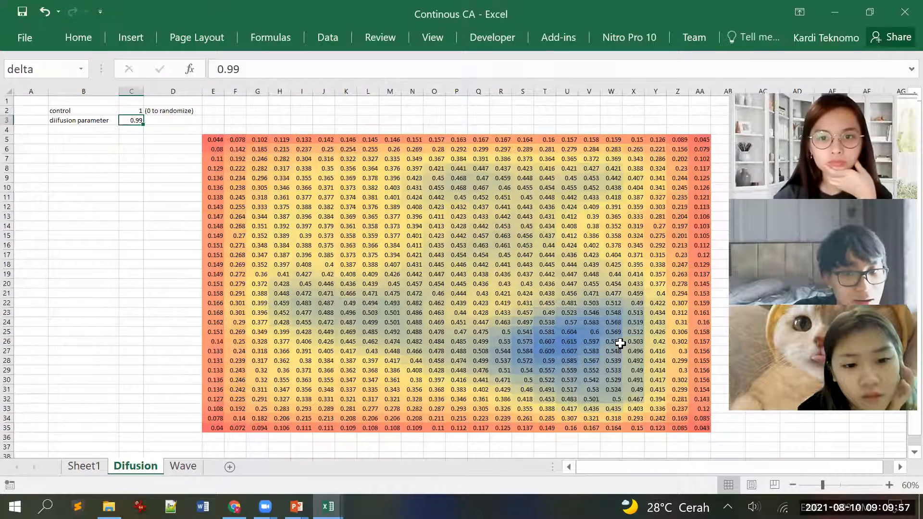
key("F9")
key("F9")
key("F9")
key("F9")
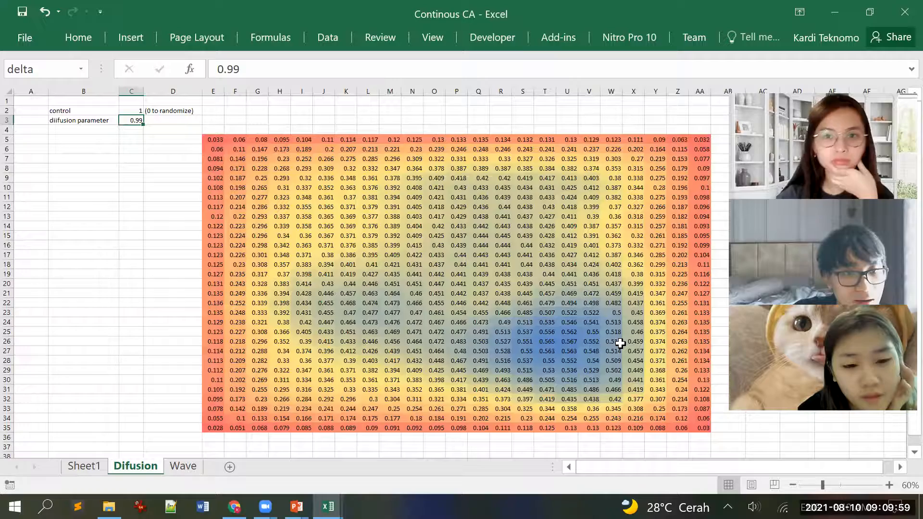
key("F9")
key("F9")
key("F9")
key("F9")
key("F9")
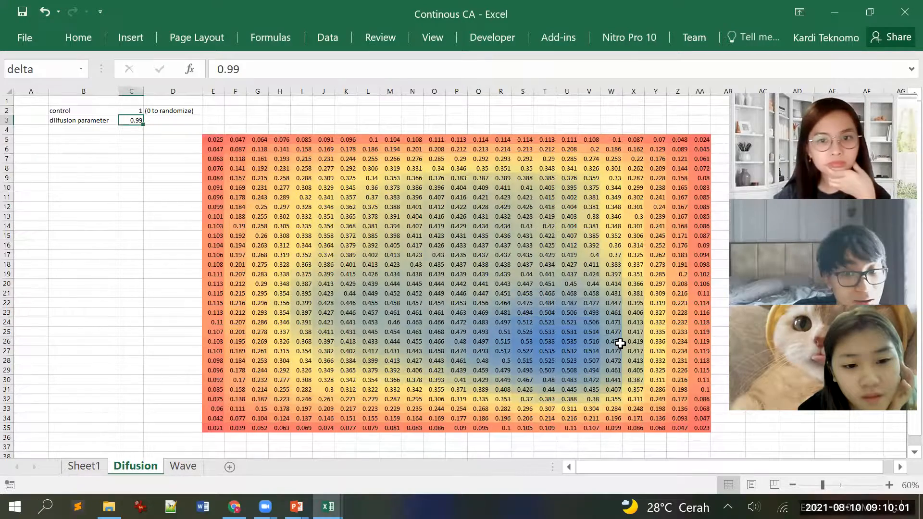
key("F9")
key("F9")
key("F9")
key("F9")
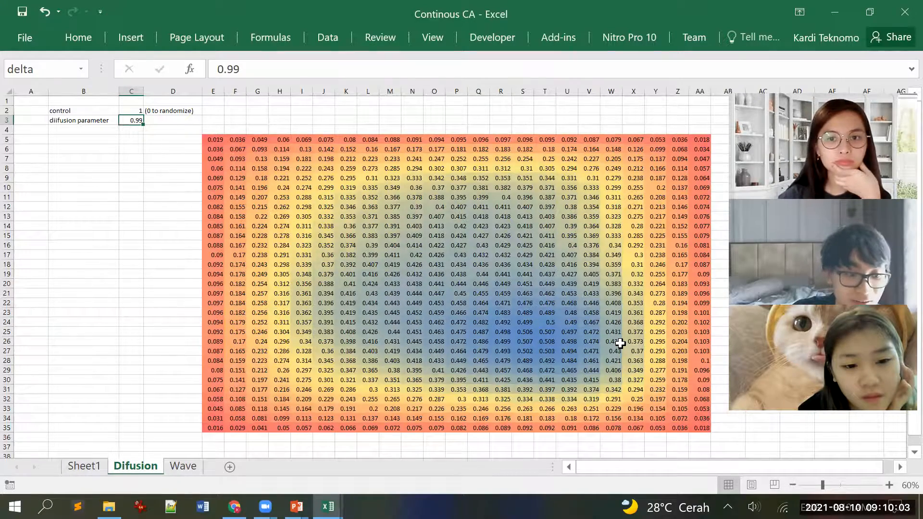
key("F9")
key("F9")
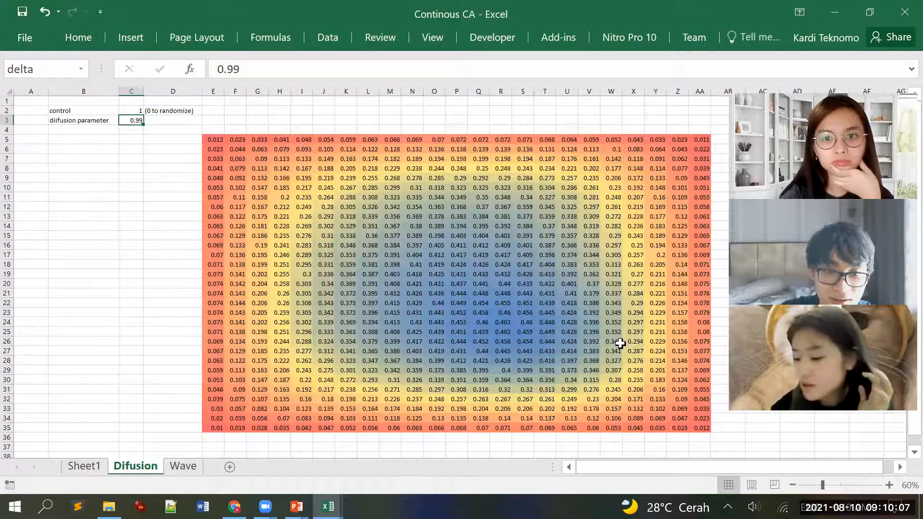
key("F9")
key("F9")
key("F9")
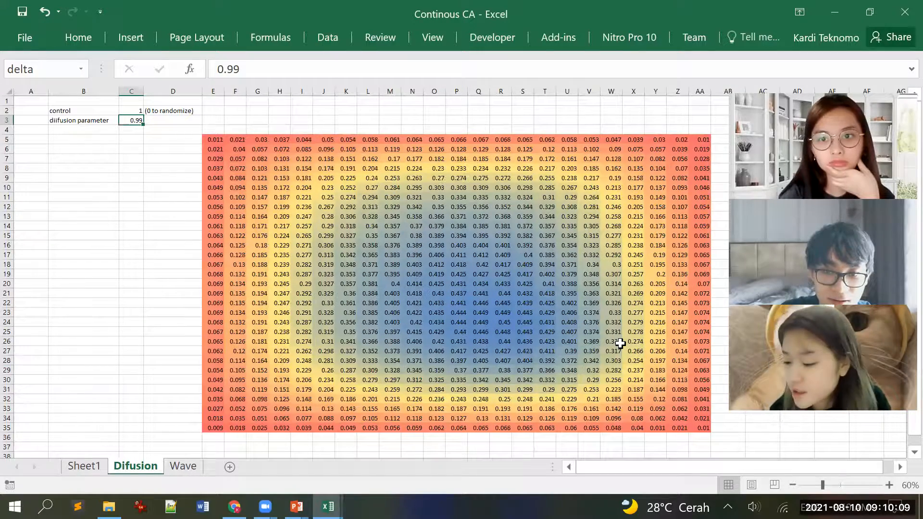
key("F9")
key("F9")
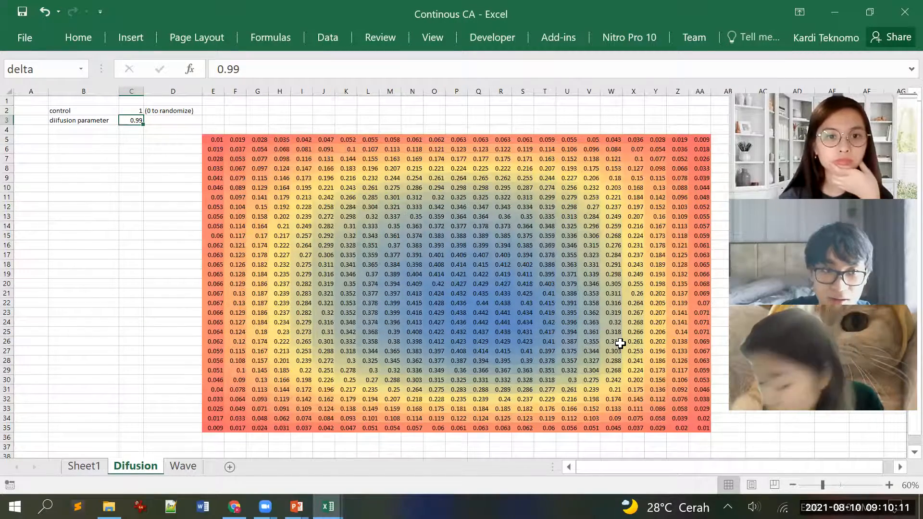
key("F9")
key("F9")
key("F9")
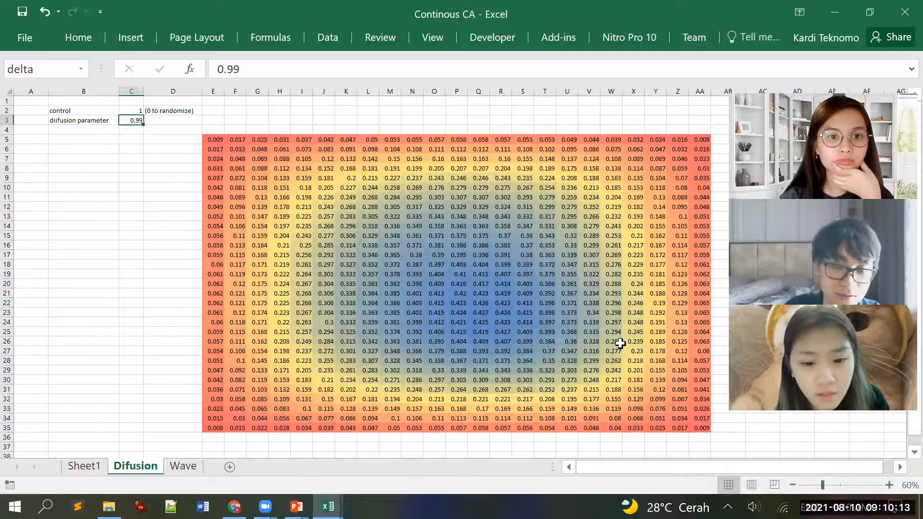
key("F9")
key("F9")
key("F9")
key("F9")
key("F9")
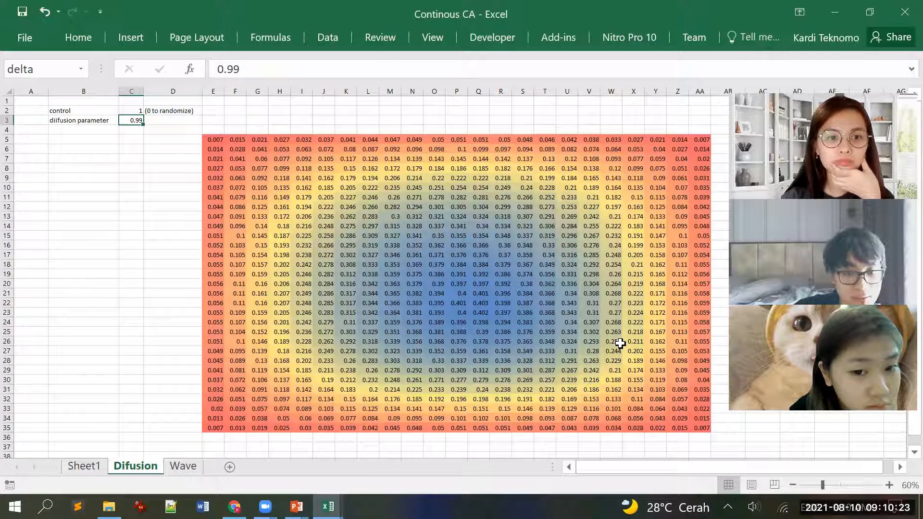
key("F9")
key("F9")
key("F9")
key("F9")
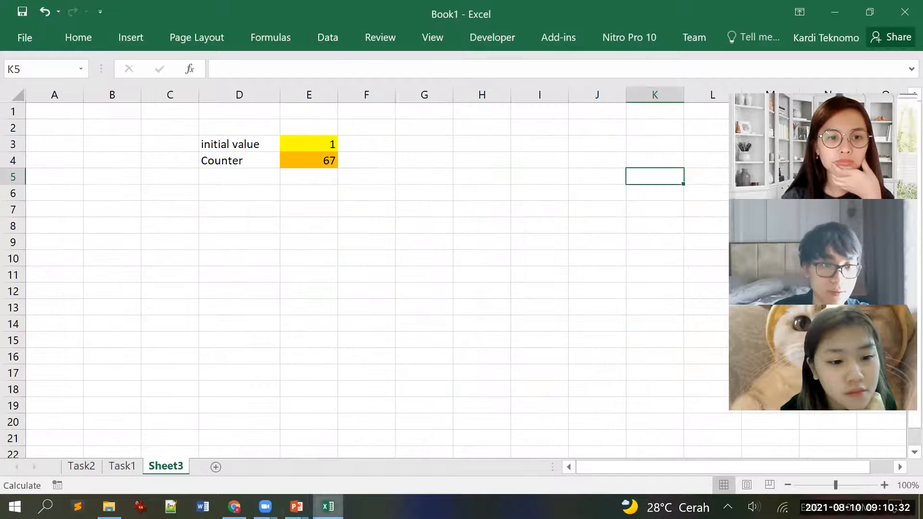
Open the recent workbook Agent Force Field2 from Book1
left_click(33, 36)
left_click(44, 144)
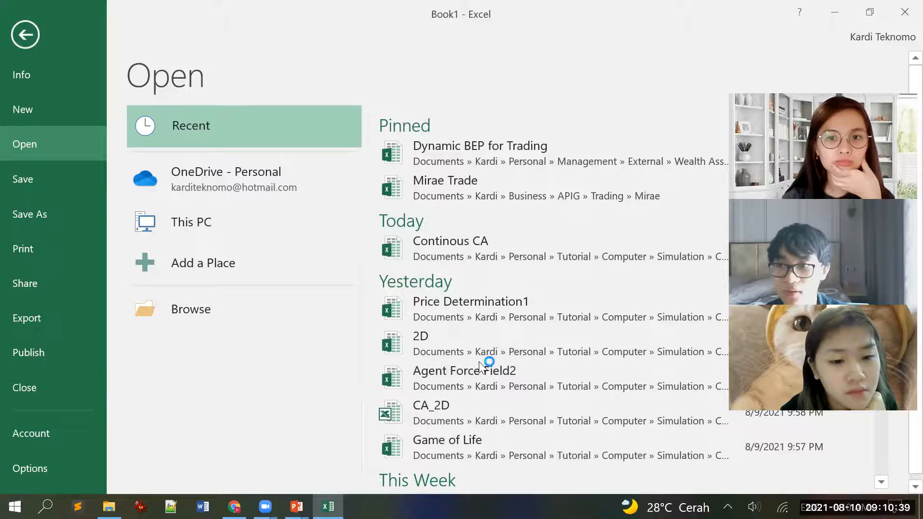
left_click(457, 351)
left_click(461, 375)
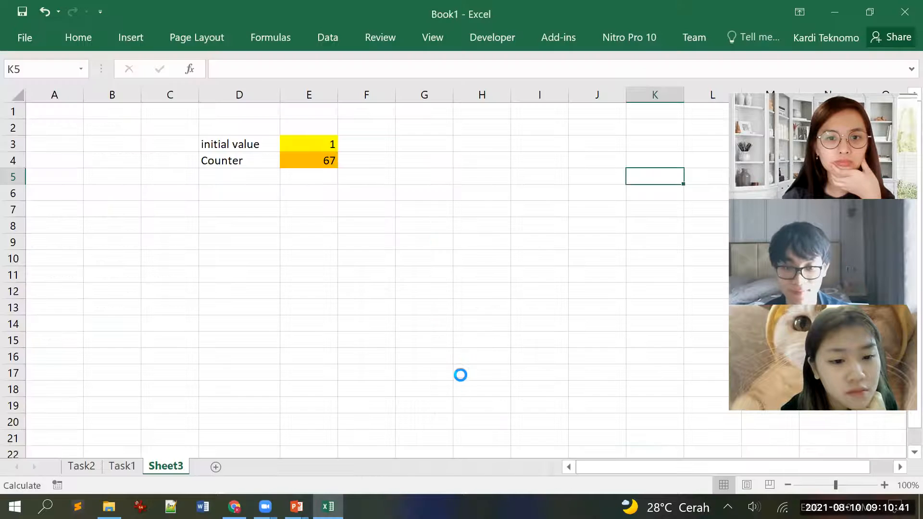
Examine the SimpleForceField sheet's control cell B3, simulation board, obstruction grid, simplest force field and neighborhood computation
scroll(476, 332, "up", 4)
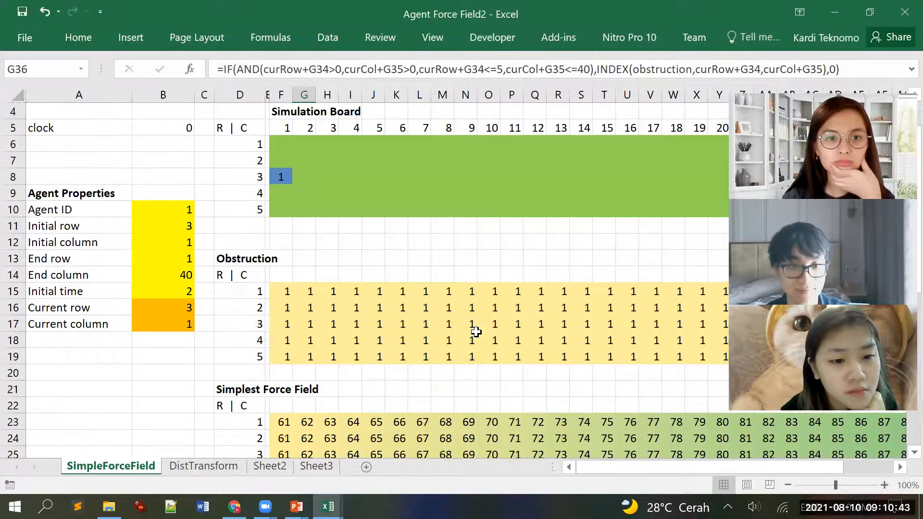
scroll(476, 332, "up", 1)
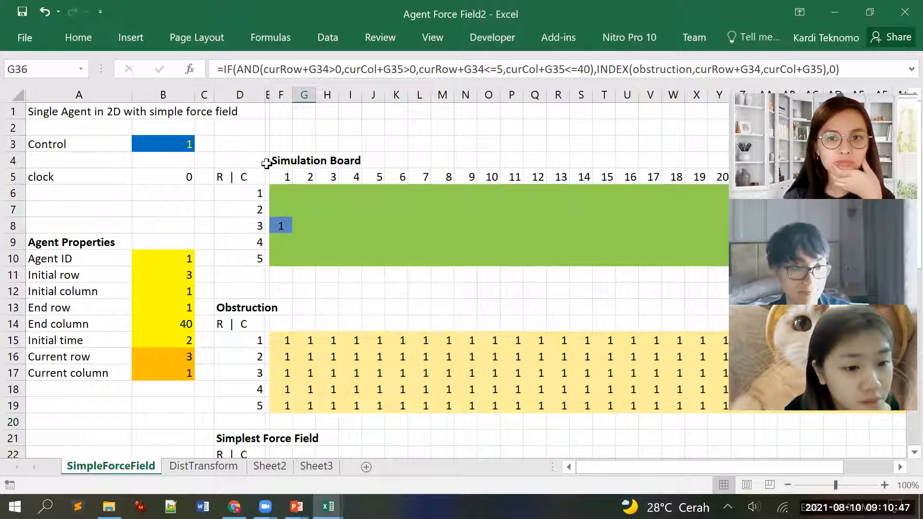
left_click(172, 143)
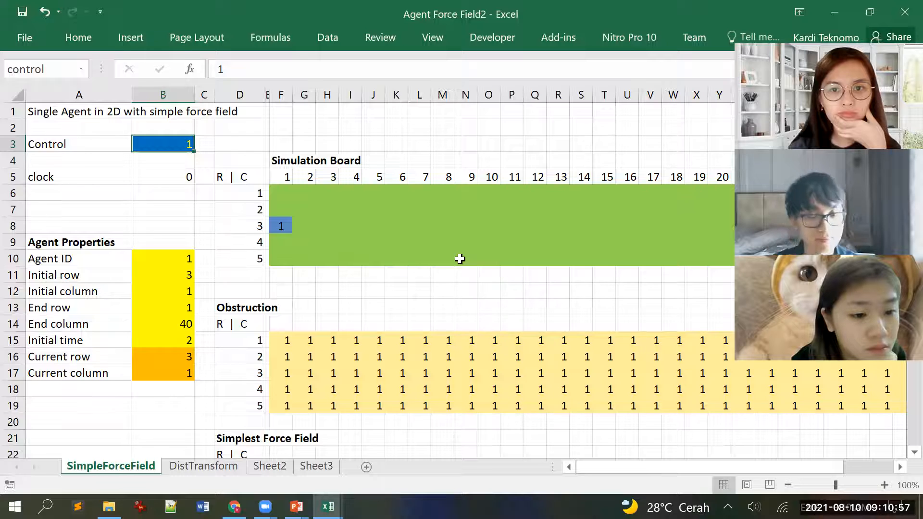
scroll(462, 259, "down", 2)
scroll(495, 284, "down", 2)
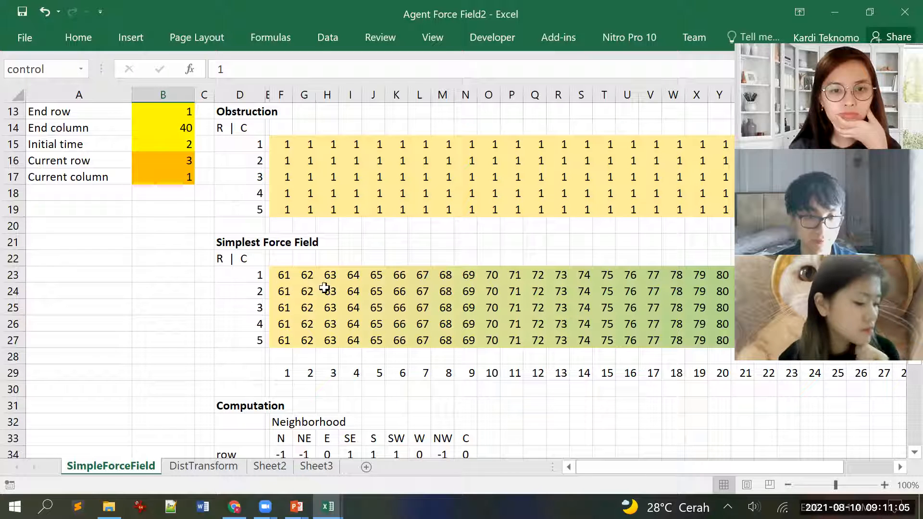
scroll(440, 318, "down", 6)
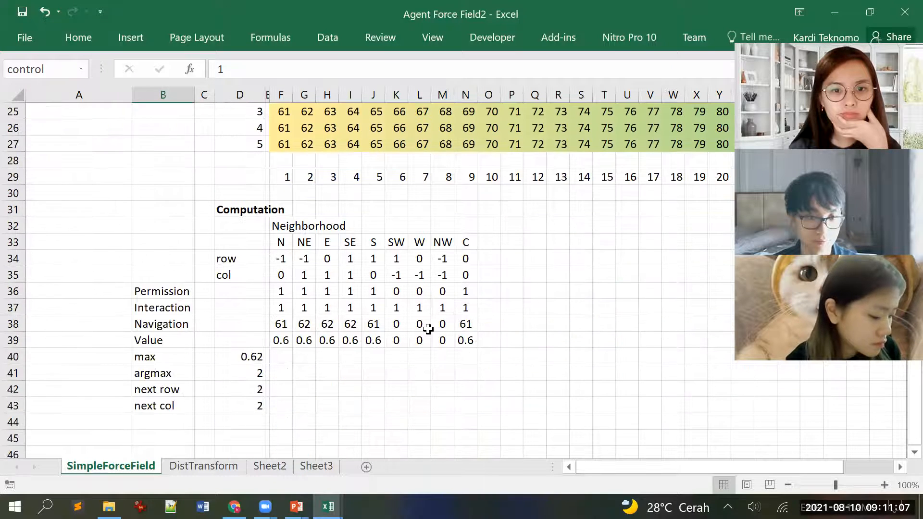
scroll(389, 315, "up", 3)
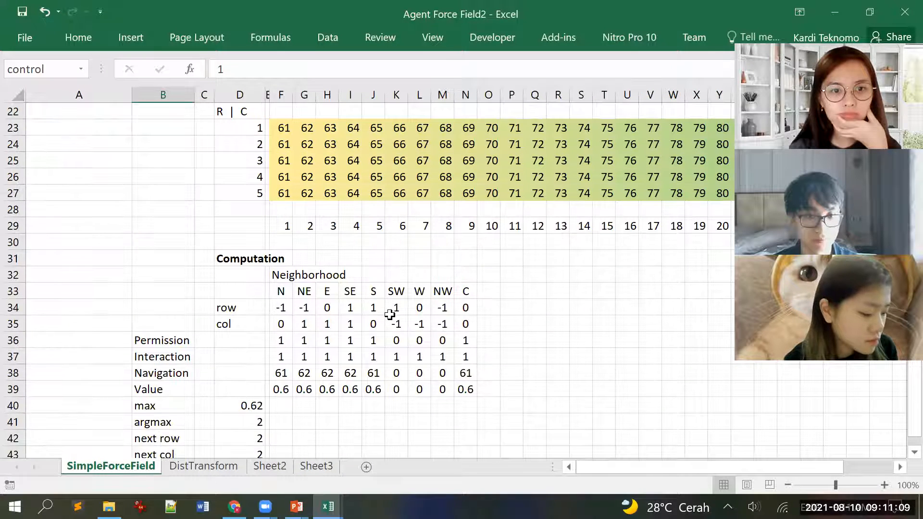
scroll(390, 314, "up", 7)
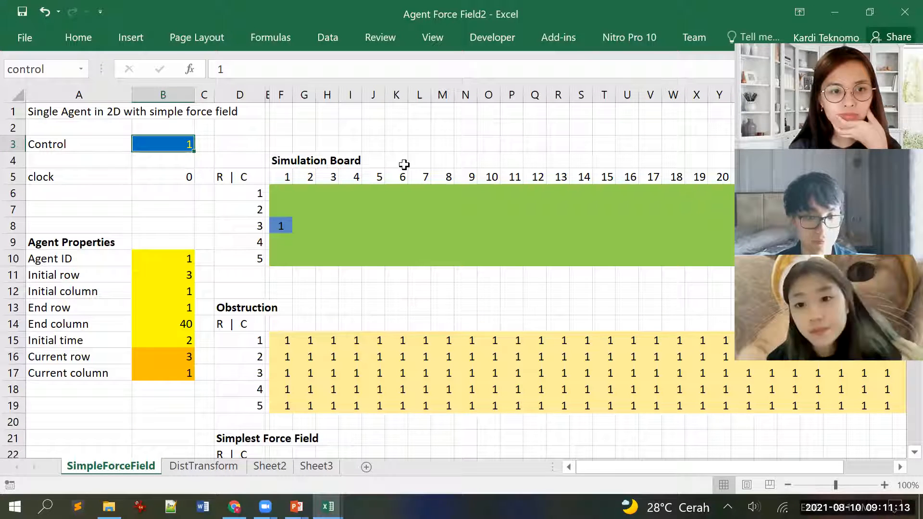
Clear the Control value in B3 to run the agent across the simulation board, and reset the simulation by setting B3 to 0
key("Delete")
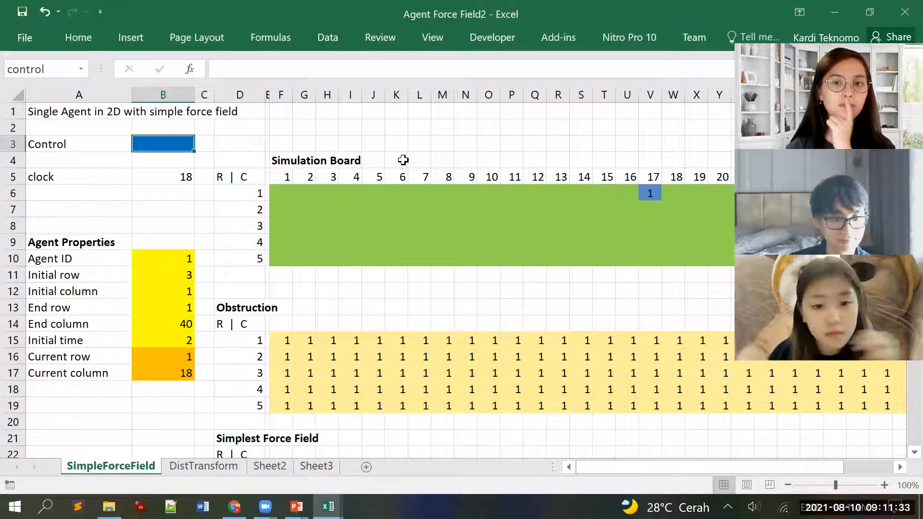
left_click(169, 143)
type("0")
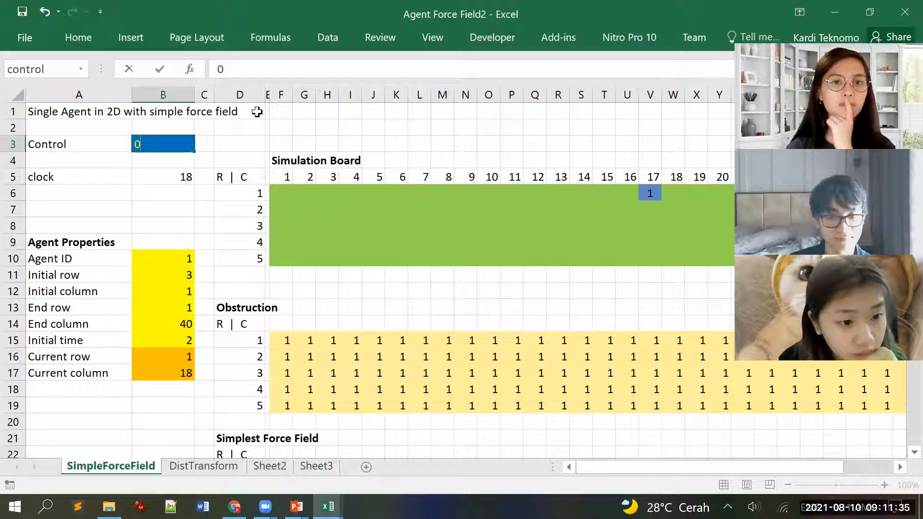
left_click(263, 154)
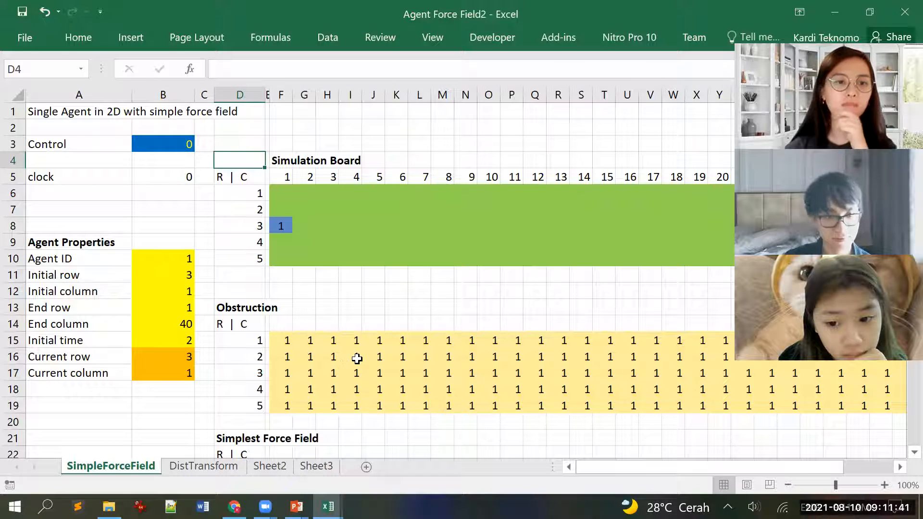
Place a wall in column 4 of the Obstruction grid by setting cells I15 through I18 to 0
left_click(356, 343)
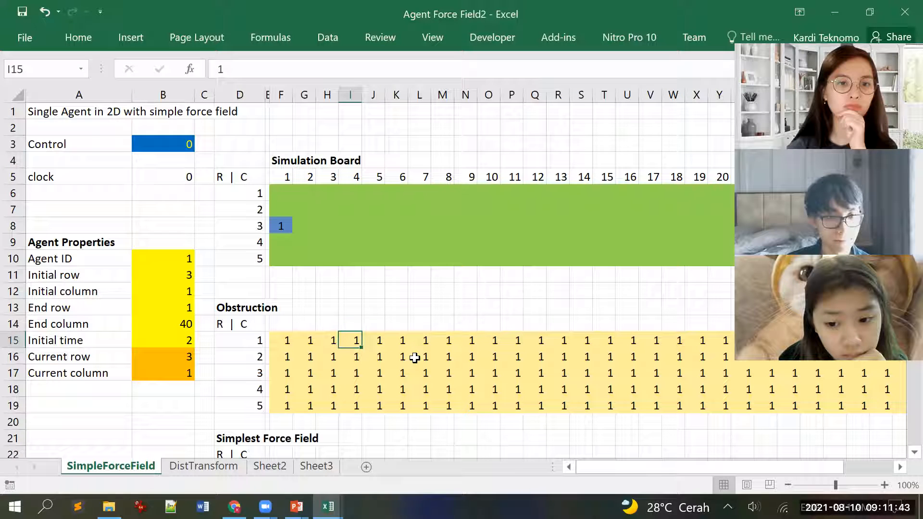
type("0")
key("Return")
type("0")
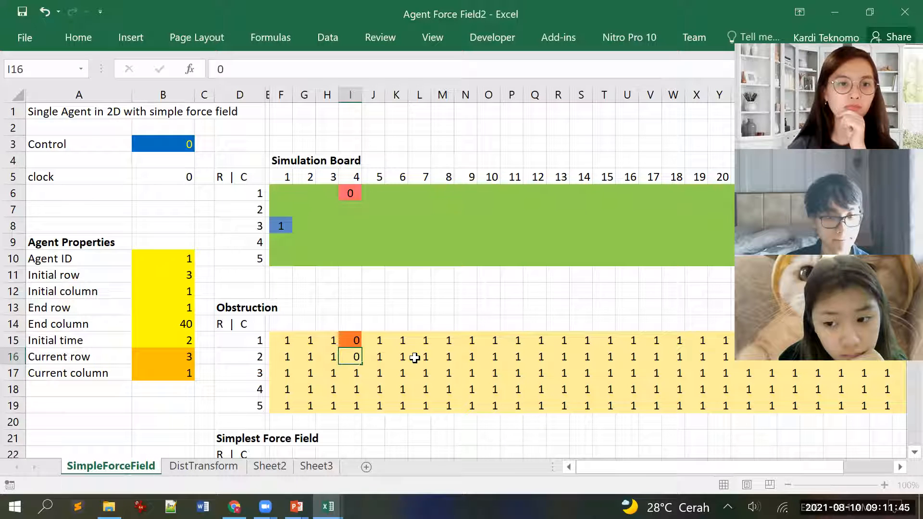
key("Return")
type("0")
key("Return")
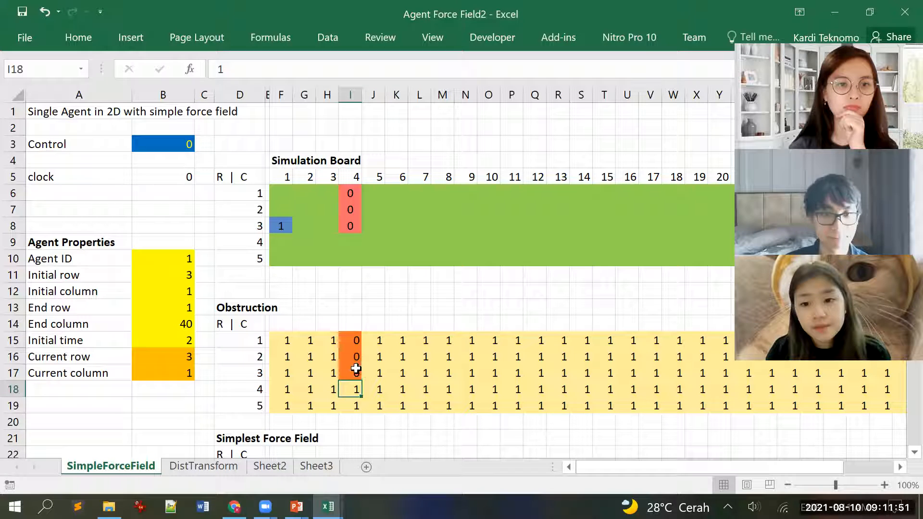
type("0")
key("Return")
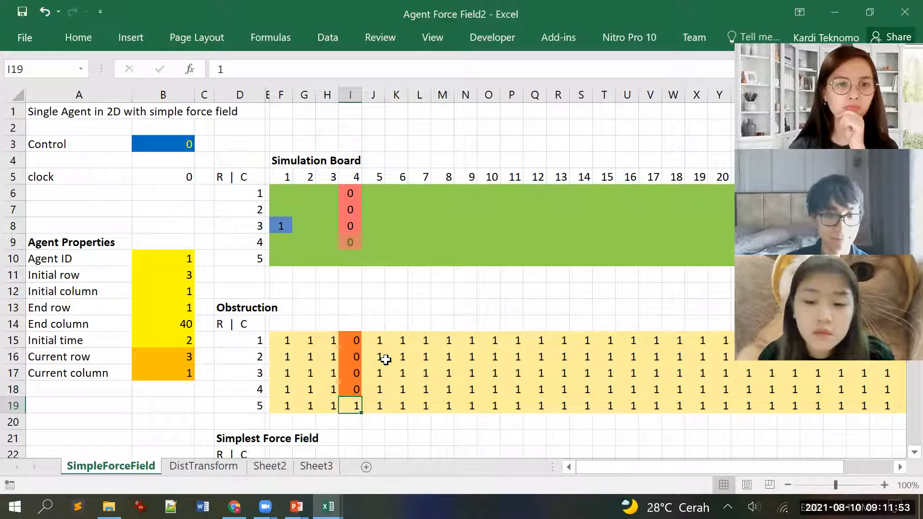
Clear the Control value in B3 and recalculate SimpleForceField repeatedly to advance the agent against the wall in column 4
left_click(170, 142)
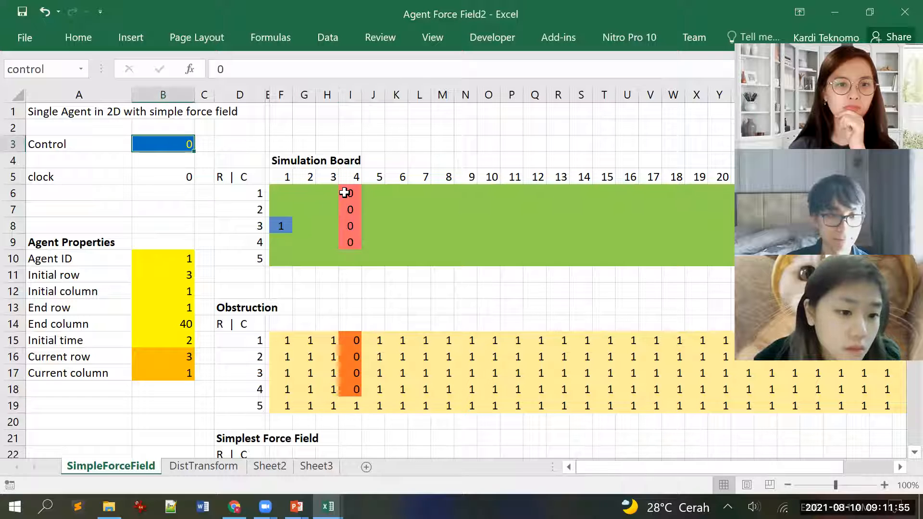
key("Delete")
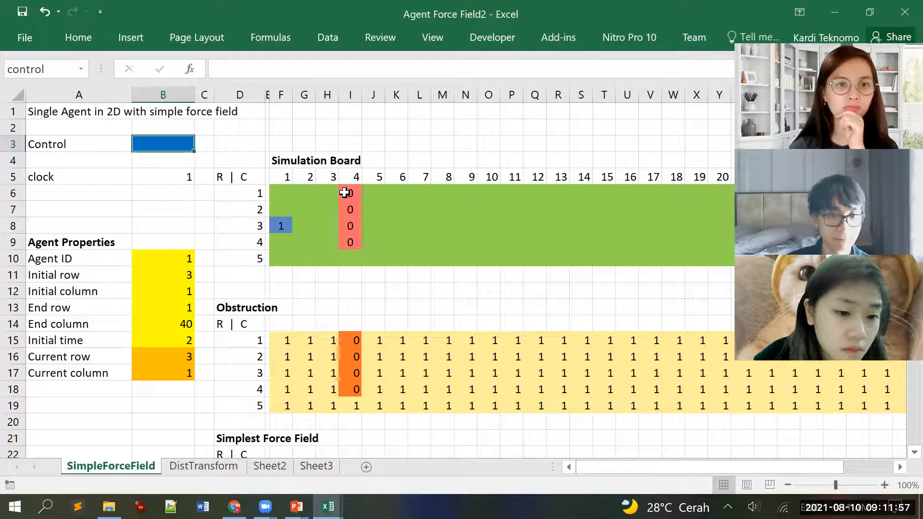
key("F9")
key("F9")
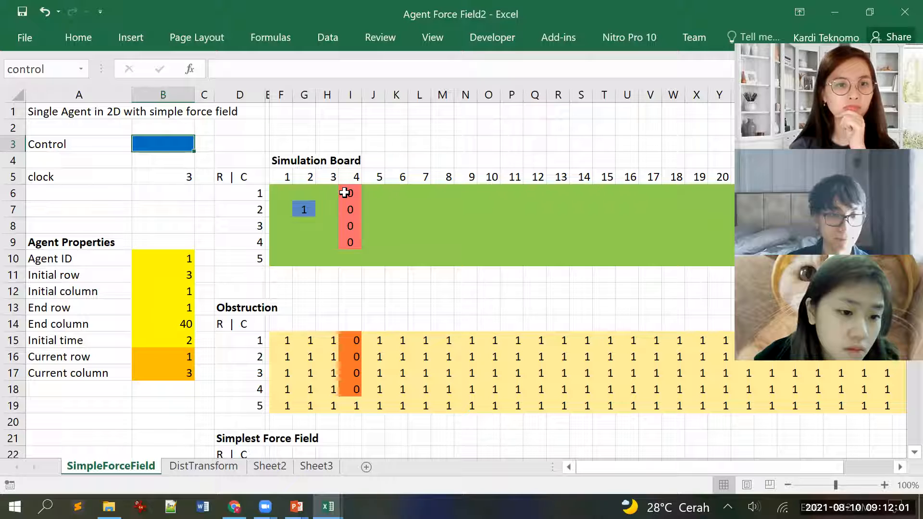
key("F9")
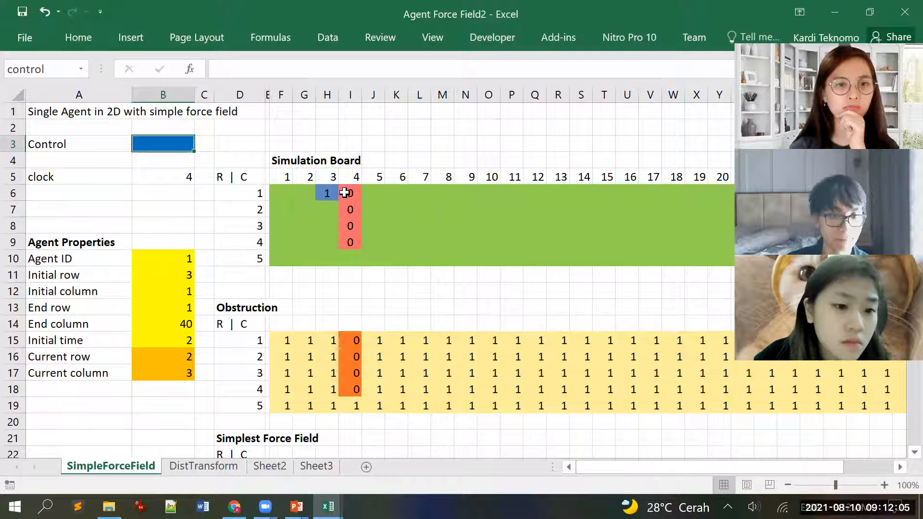
key("F9")
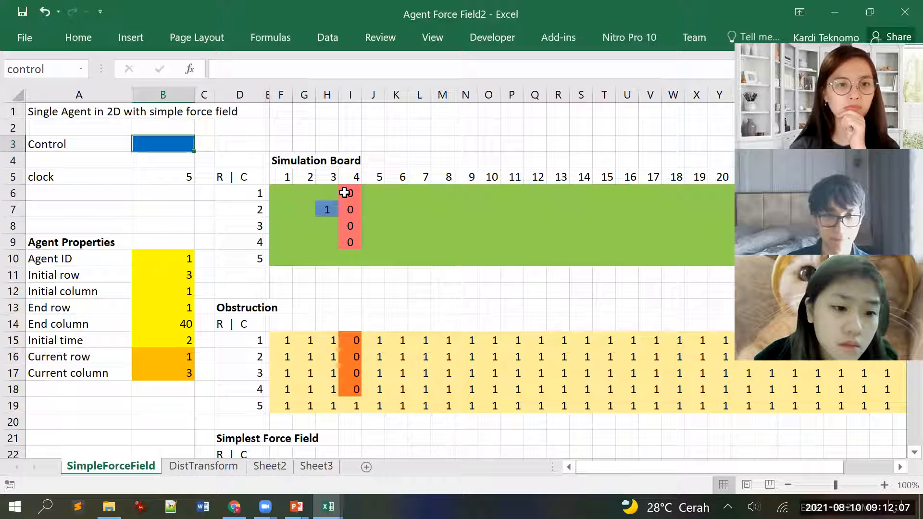
key("F9")
key("F9")
key("F9")
key("F9")
key("F9")
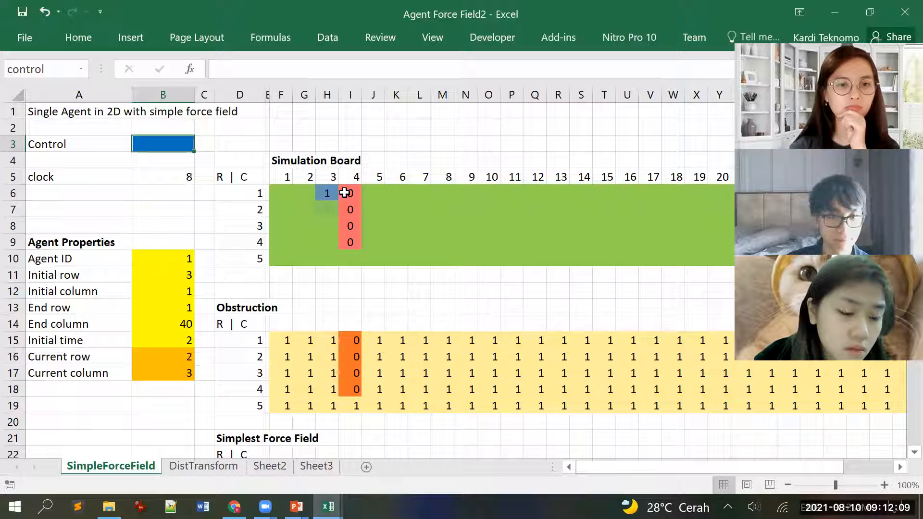
key("F9")
key("F9")
key("F9")
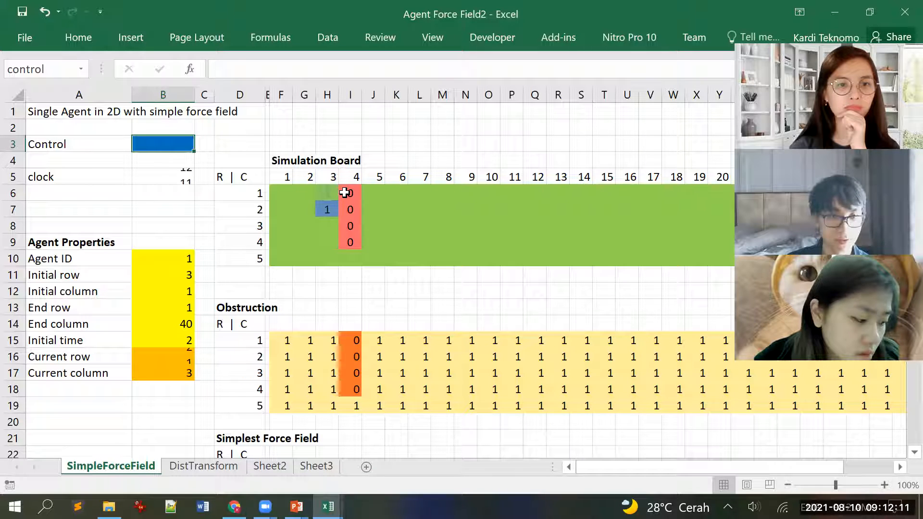
key("F9")
key("F9")
key("F9")
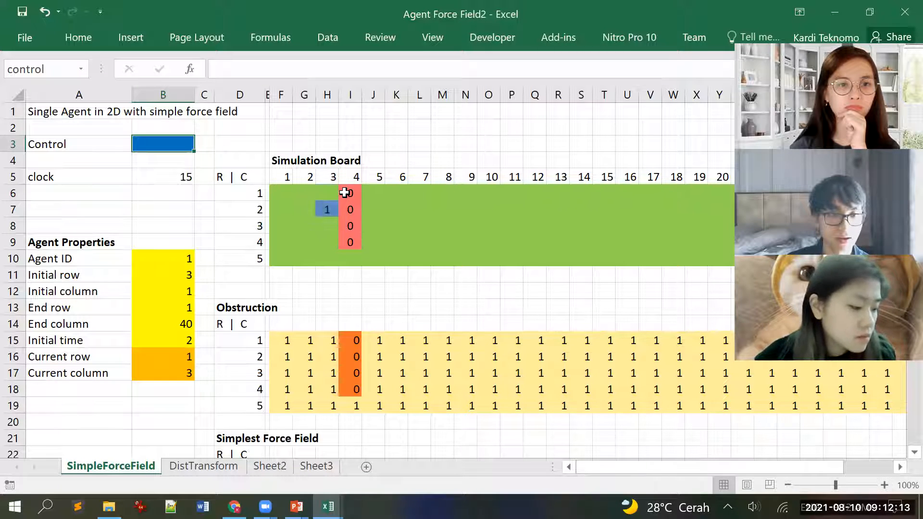
key("F9")
key("F9")
key("F9")
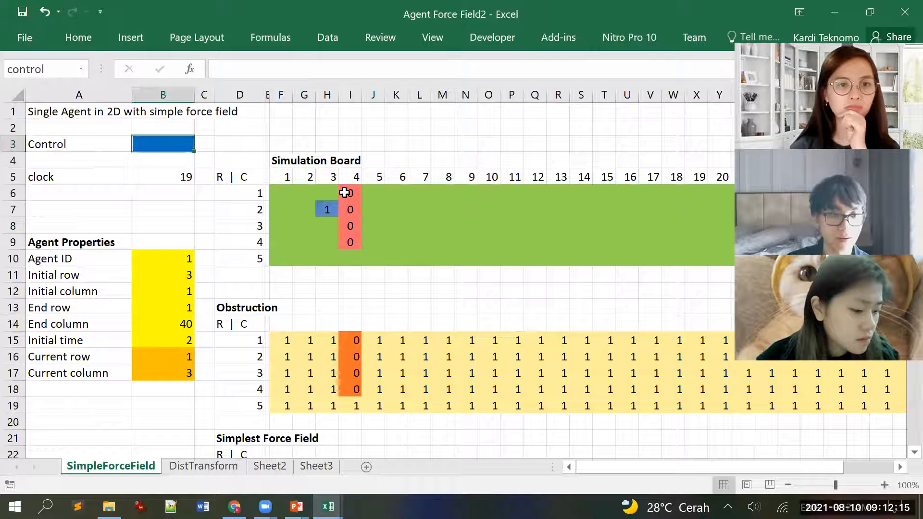
key("F9")
key("F9")
key("F9")
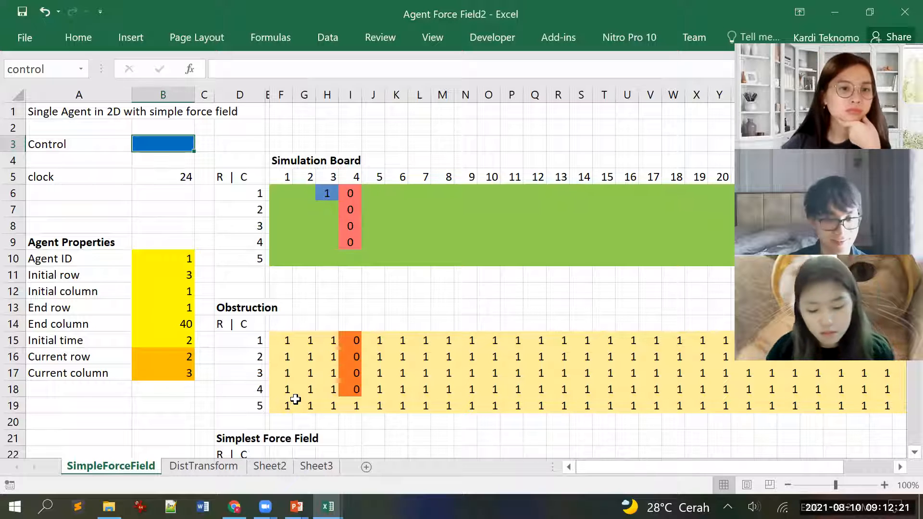
Switch to the DistTransform sheet and empty its Navigation Control cell B3
key("ctrl+Page_Down")
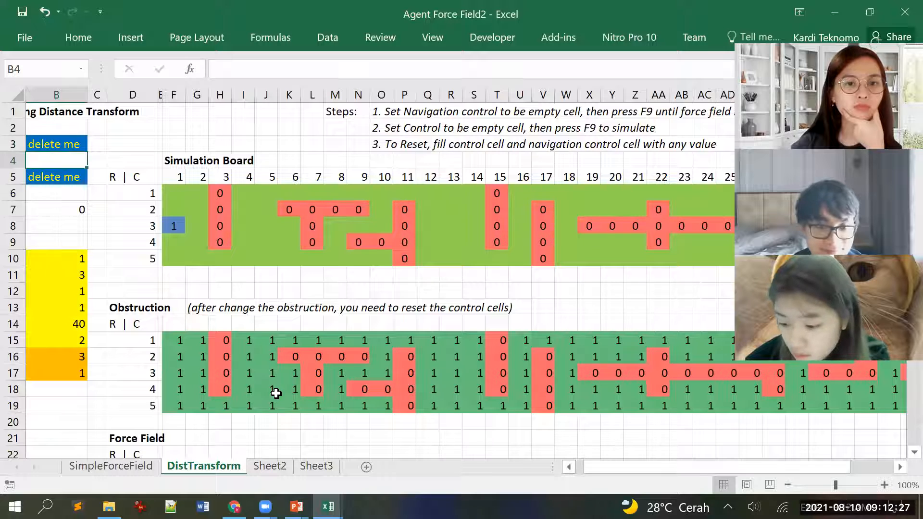
scroll(276, 393, "left", 1)
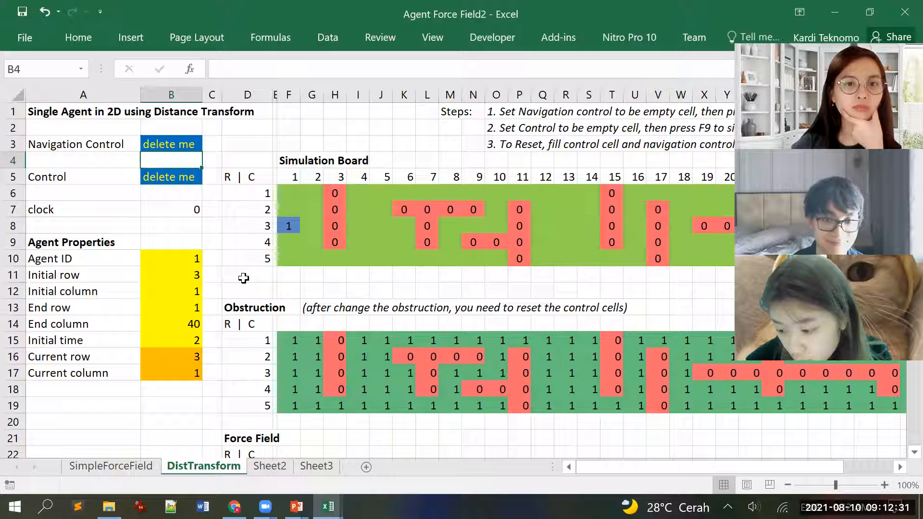
left_click(179, 147)
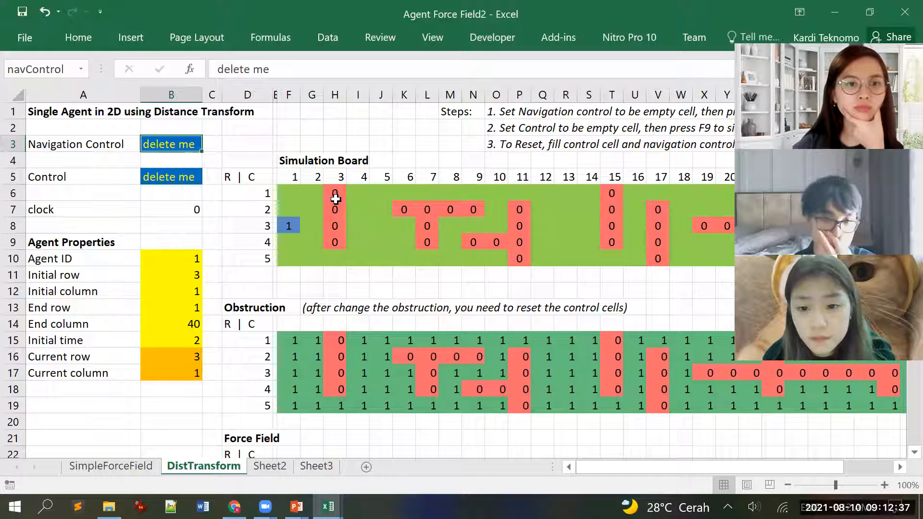
key("Delete")
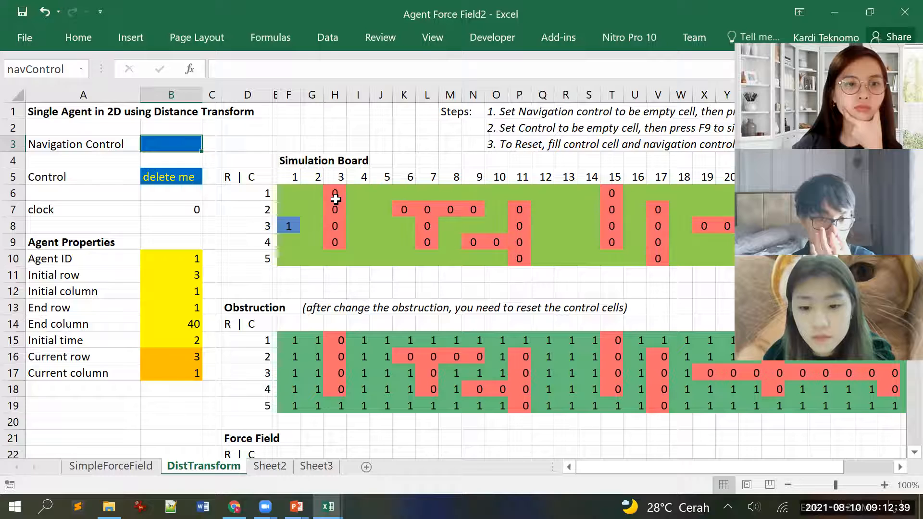
Recalculate the DistTransform sheet repeatedly until the Force Field grid is filled with distance values around the walls
scroll(351, 244, "down", 2)
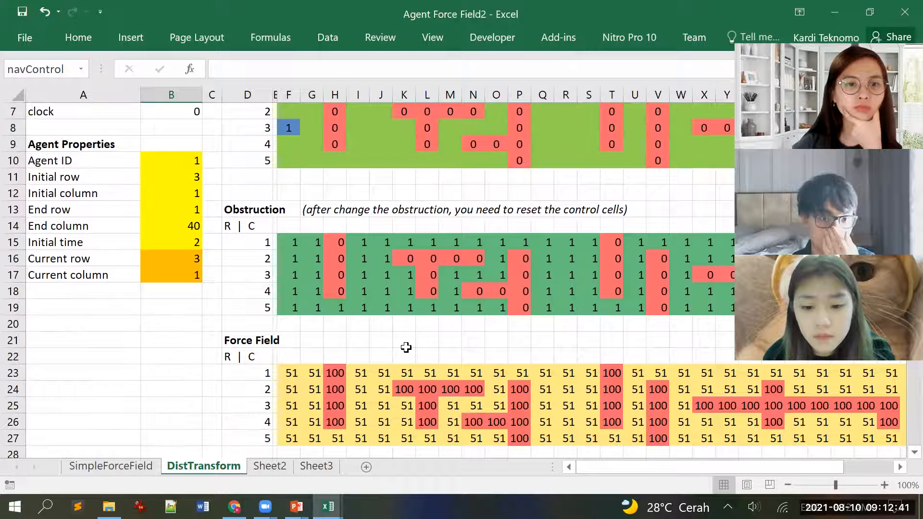
scroll(406, 346, "down", 1)
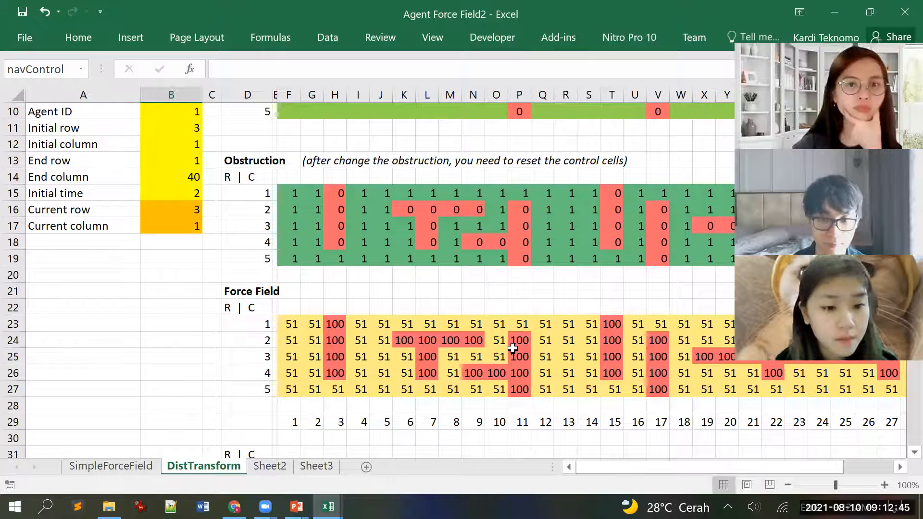
key("F9")
key("F9")
key("F9")
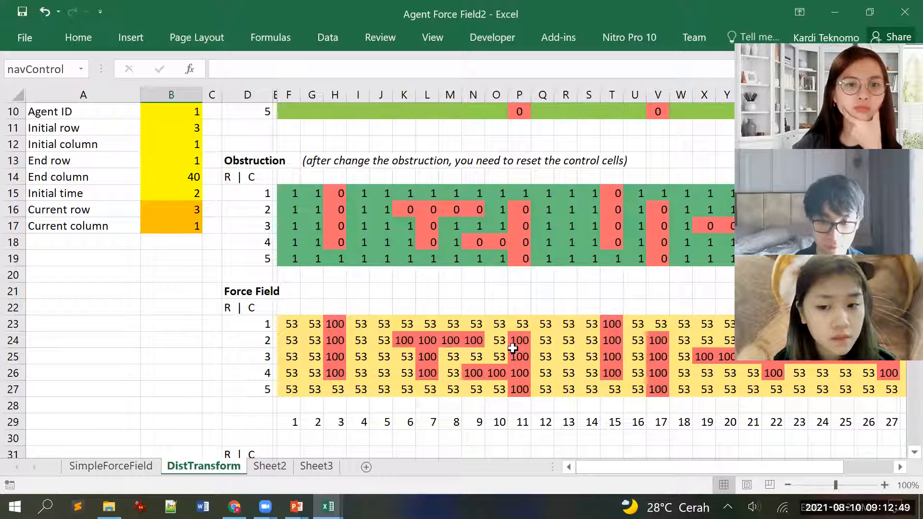
key("F9")
key("F9")
key("F9")
key("F9")
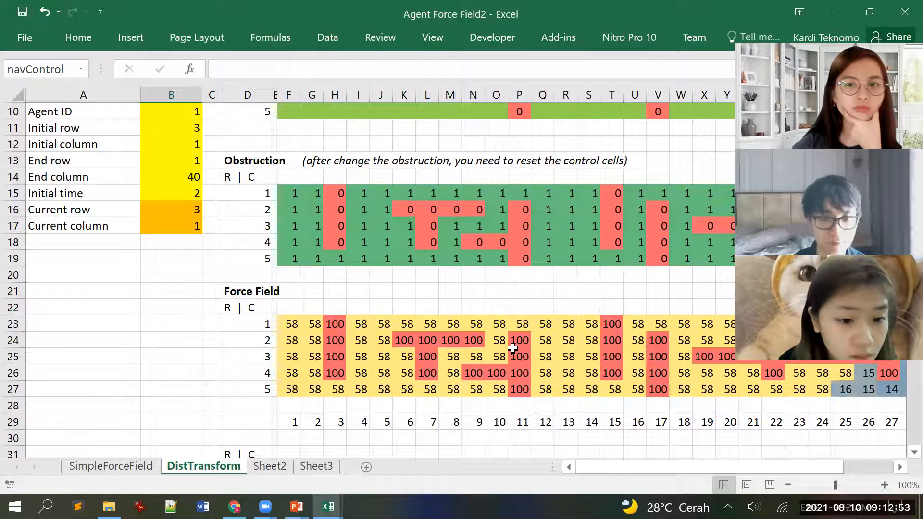
key("F9")
key("F9")
key("F9")
key("F9")
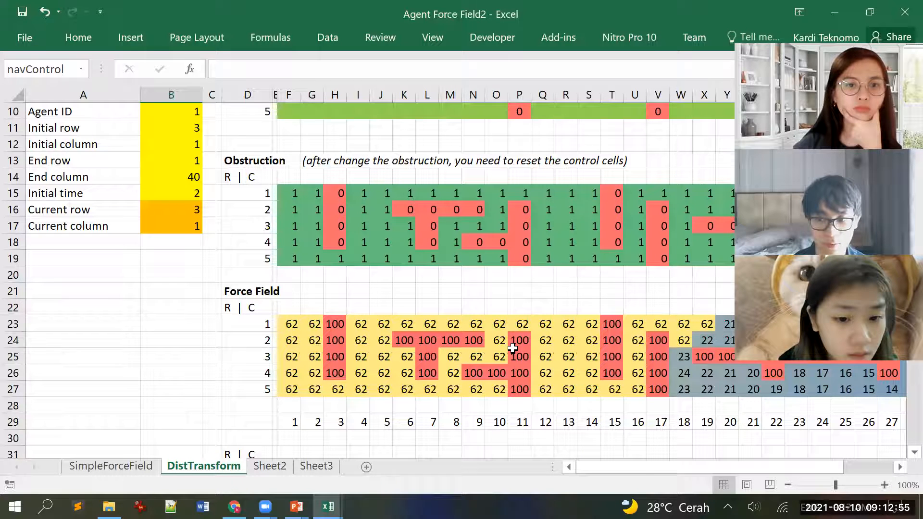
key("F9")
key("F9")
key("F9")
key("F9")
key("F9")
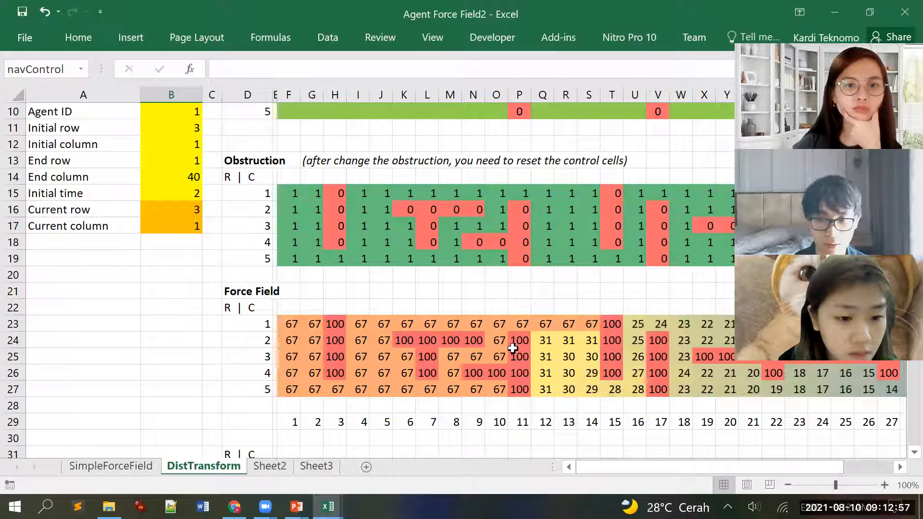
key("F9")
key("F9")
key("F9")
key("F9")
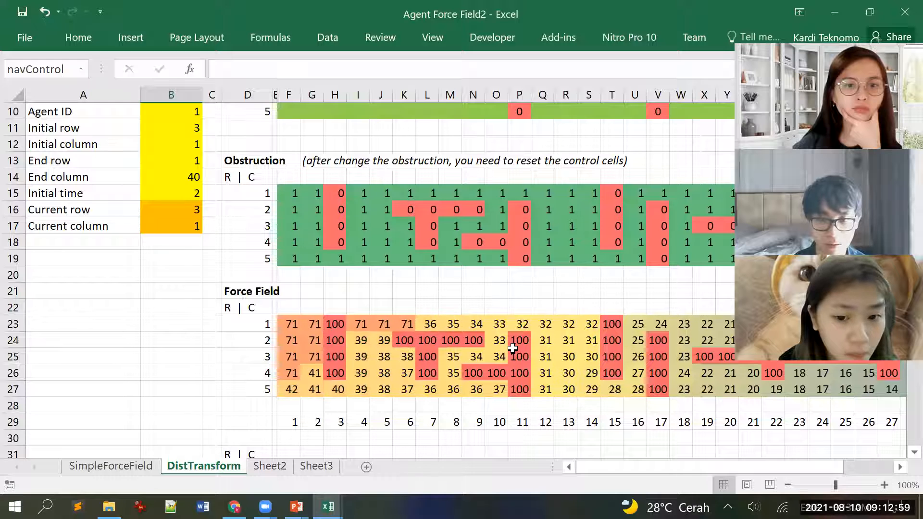
key("F9")
key("F9")
key("F9")
key("F9")
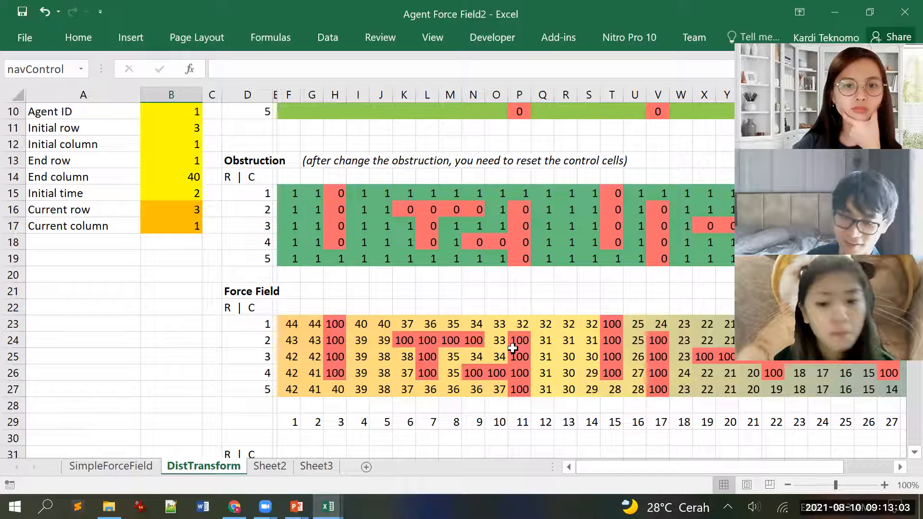
Empty the Control cell B5 and recalculate repeatedly to move the agent around the obstructions across the simulation board
scroll(443, 305, "up", 3)
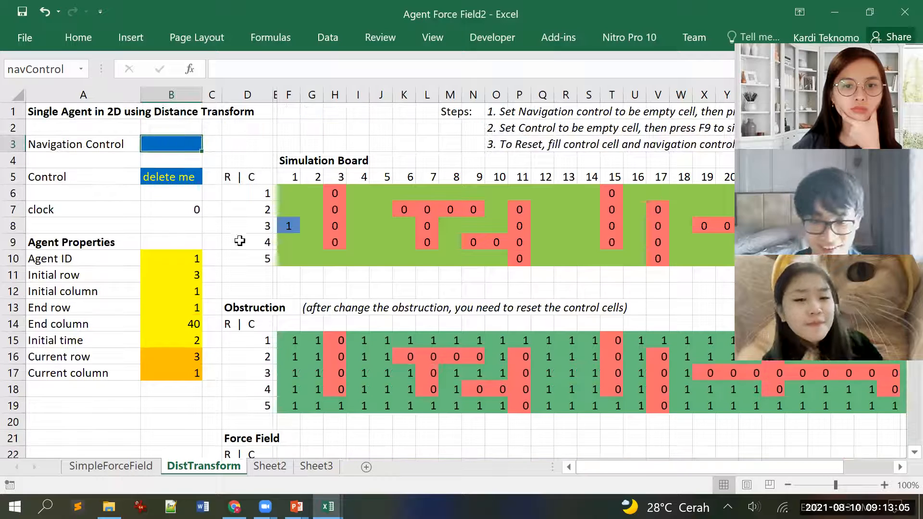
left_click(176, 181)
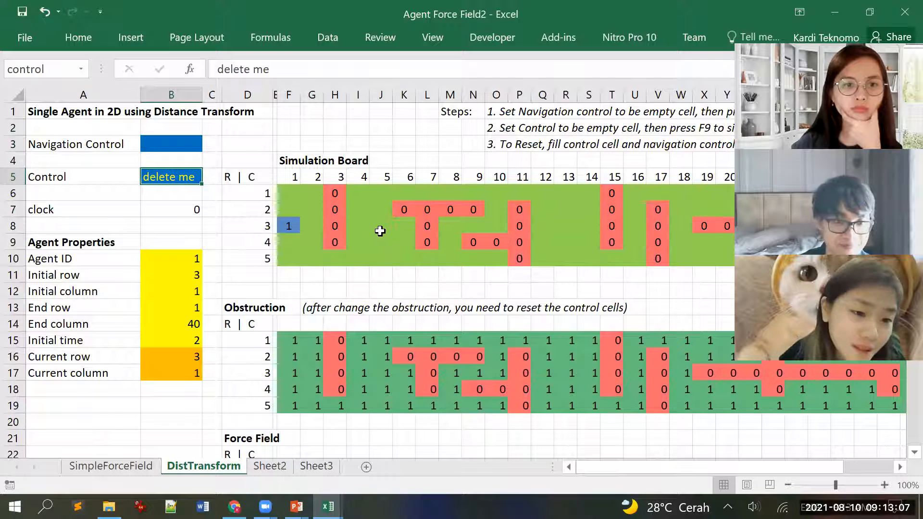
key("Delete")
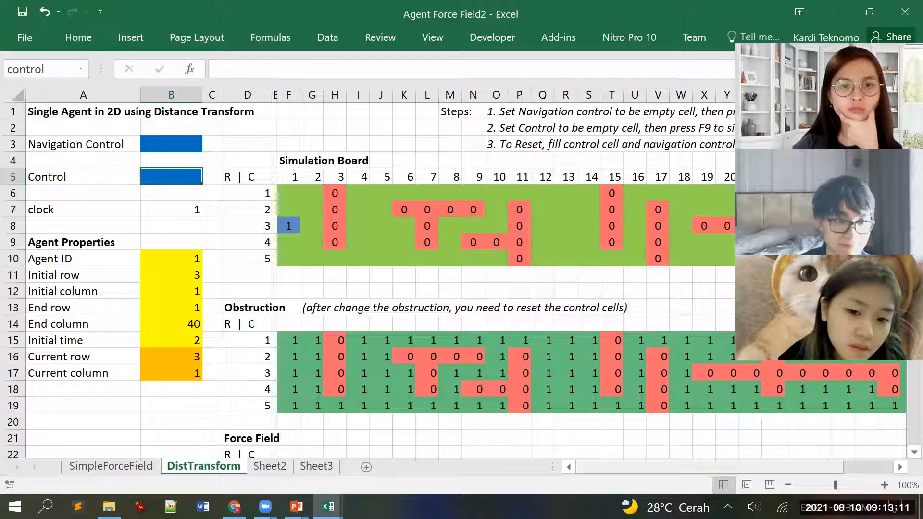
scroll(462, 260, "right", 3)
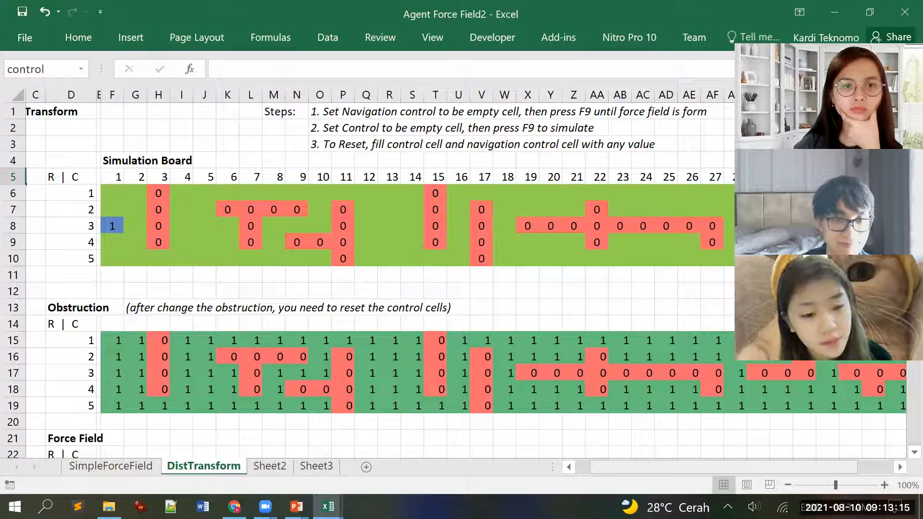
key("F9")
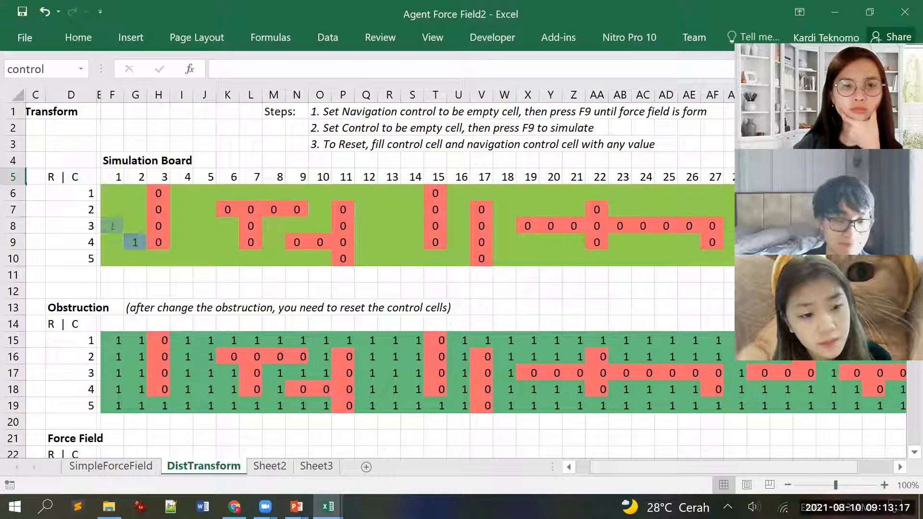
key("F9")
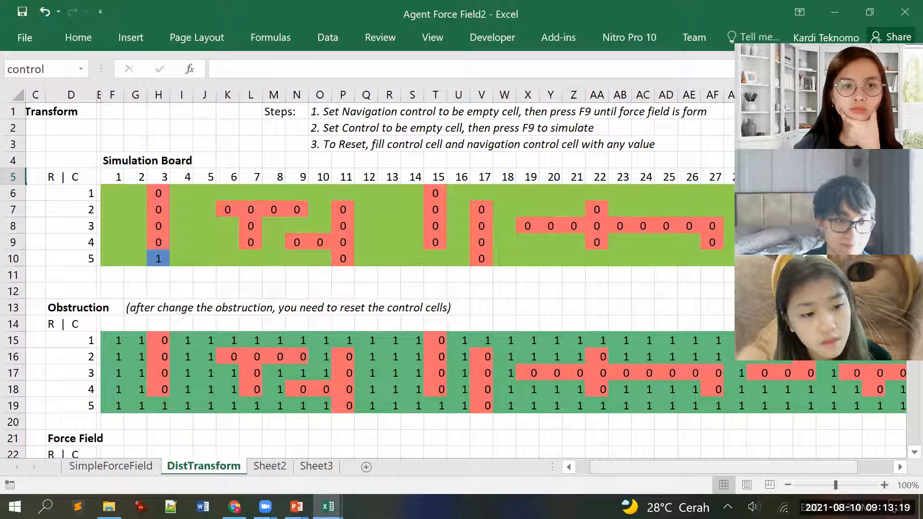
key("F9")
key("F9")
key("F9")
key("F9")
key("F9")
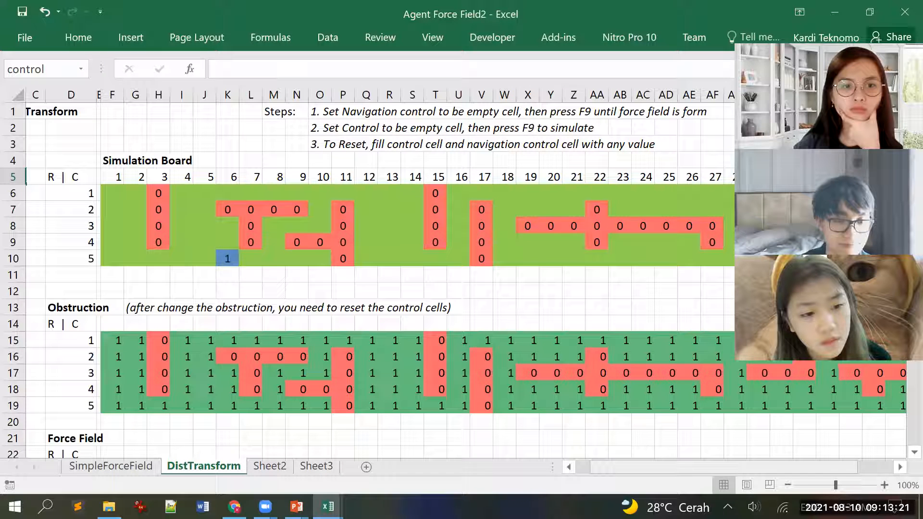
key("F9")
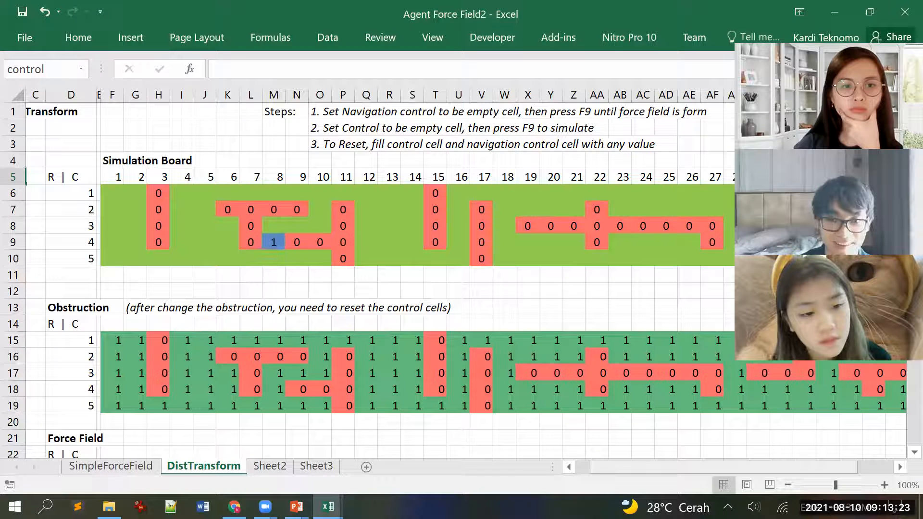
key("F9")
key("F9")
key("F9")
key("F9")
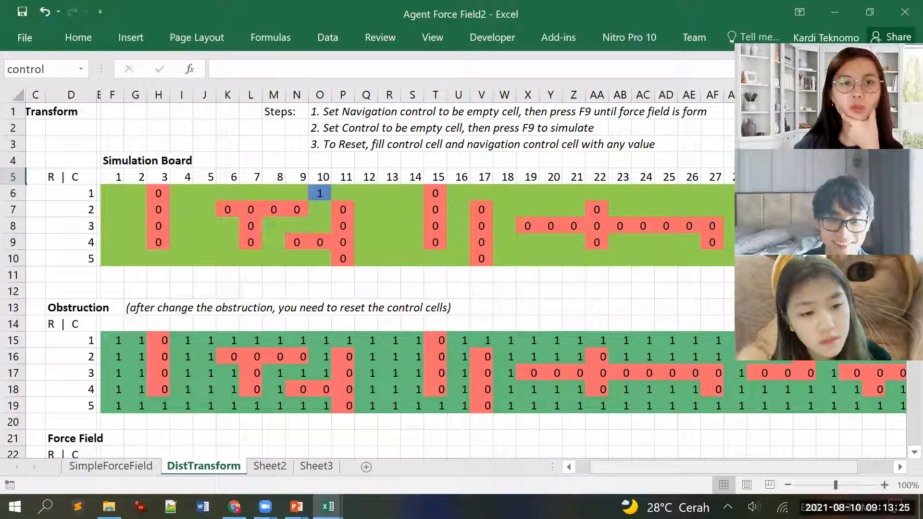
key("F9")
key("F9")
key("F9")
key("F9")
key("F9")
key("F9")
key("F9")
key("F9")
key("F9")
key("F9")
key("F9")
key("F9")
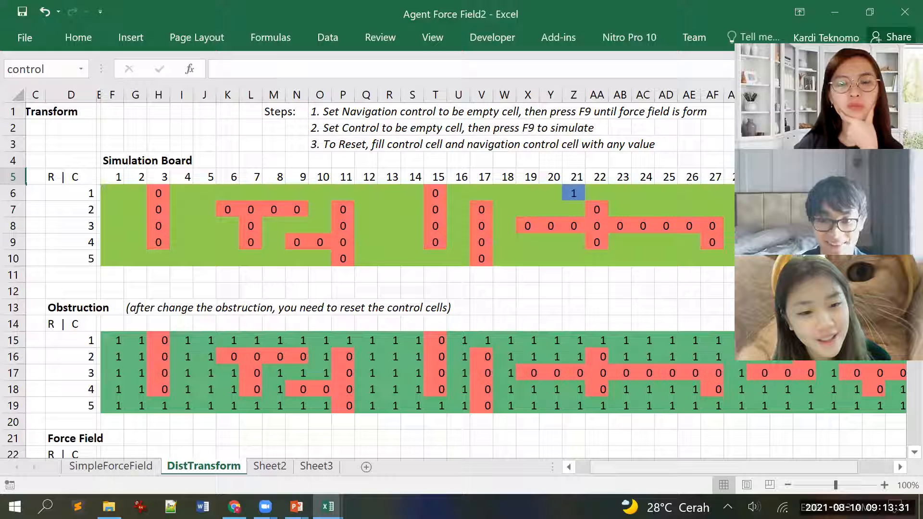
key("F9")
key("F9")
key("F9")
key("F9")
key("F9")
key("F9")
key("F9")
key("F9")
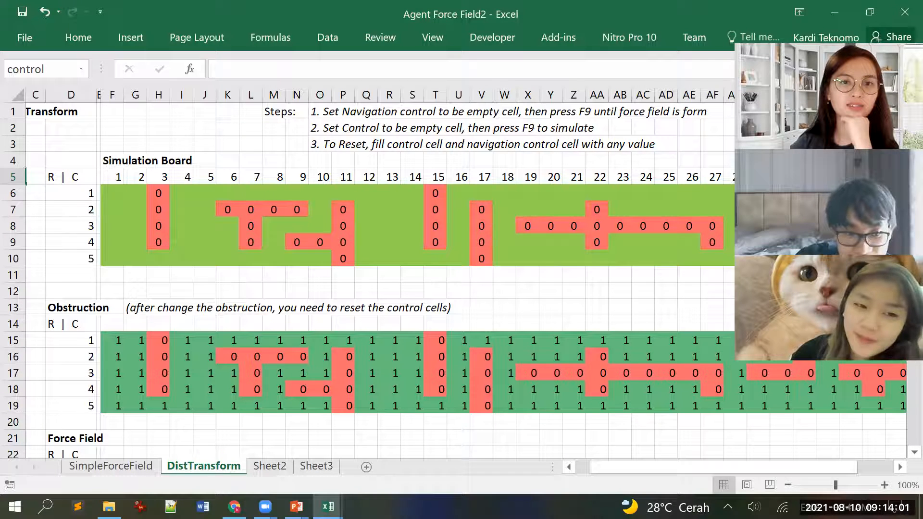
Examine the distance transform formula of Force Field cell J26 in the formula bar
scroll(248, 375, "down", 3)
scroll(221, 339, "down", 1)
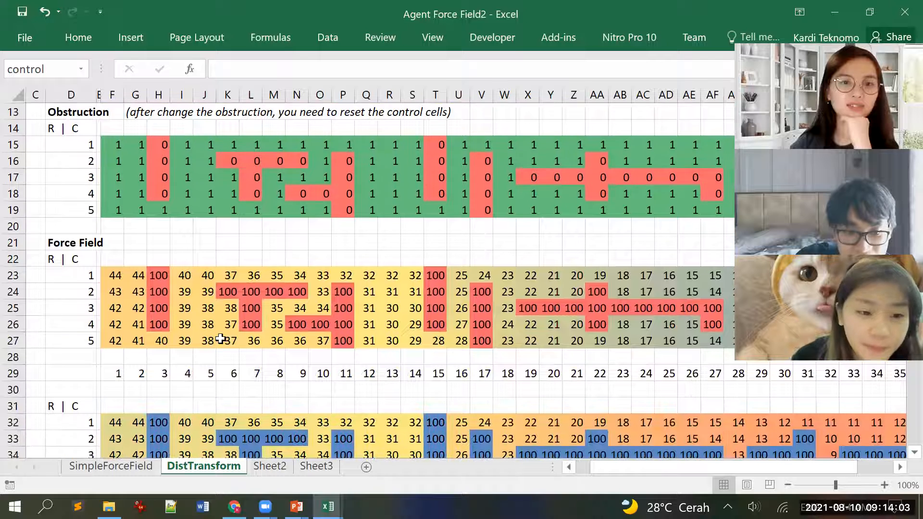
left_click(207, 324)
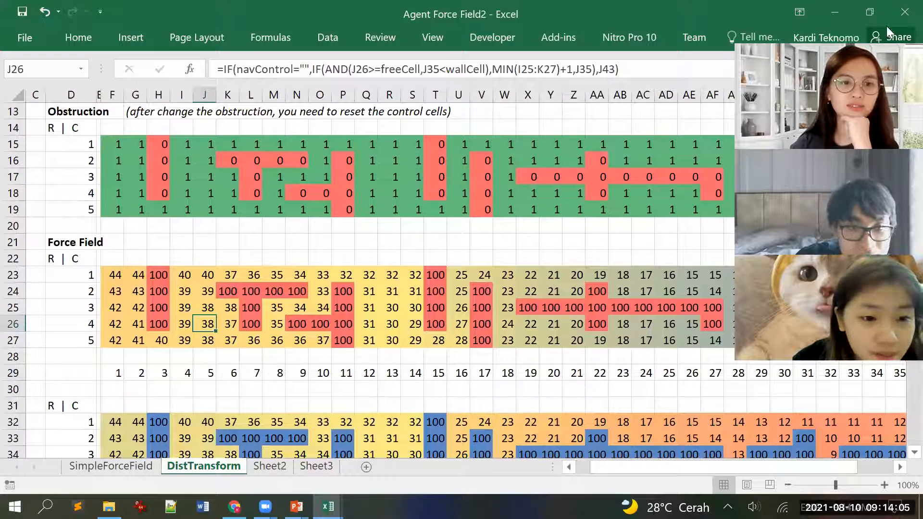
left_click_drag(886, 26, 887, 138)
left_click(912, 69)
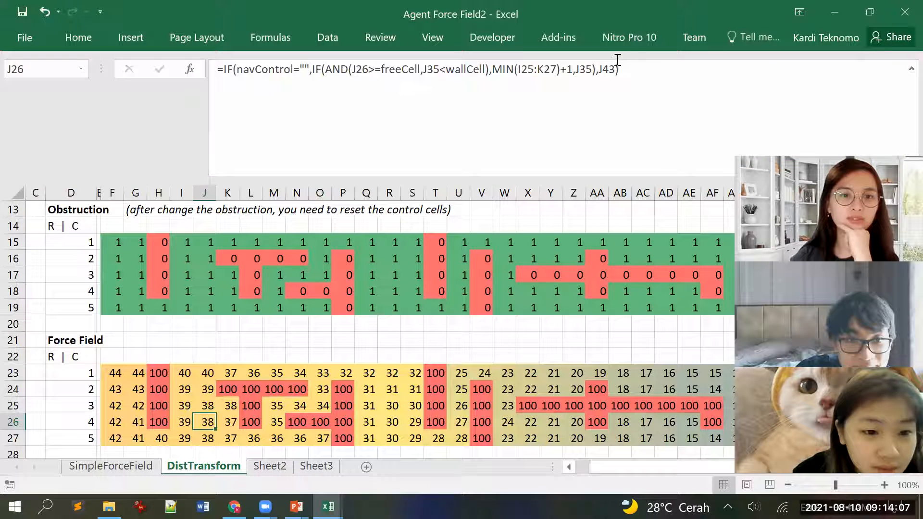
left_click(909, 70)
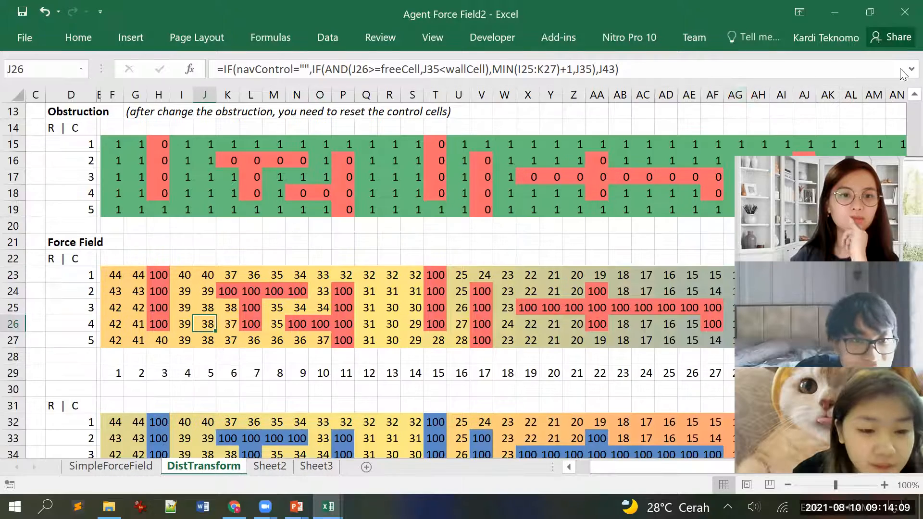
Examine the neighborhood obstruction formula in cell H53 of the Computation section
scroll(383, 232, "down", 4)
scroll(382, 231, "down", 4)
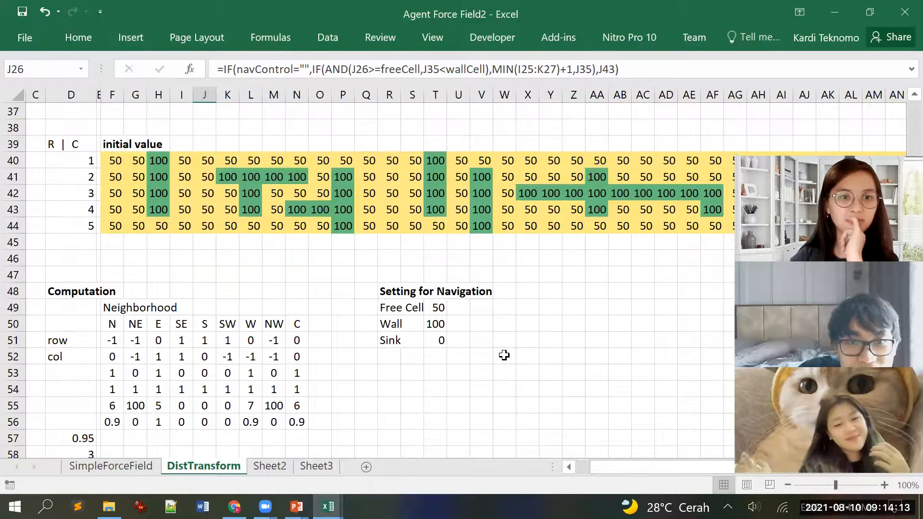
left_click(157, 355)
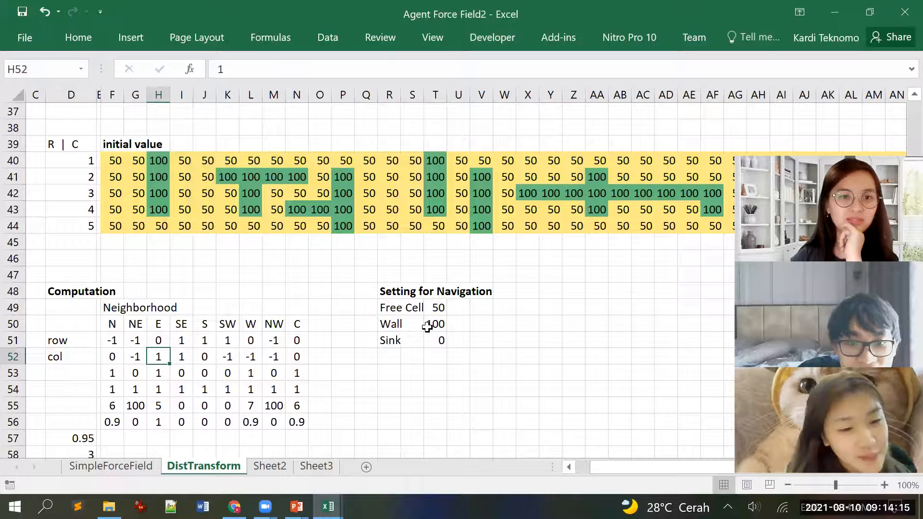
key("Down")
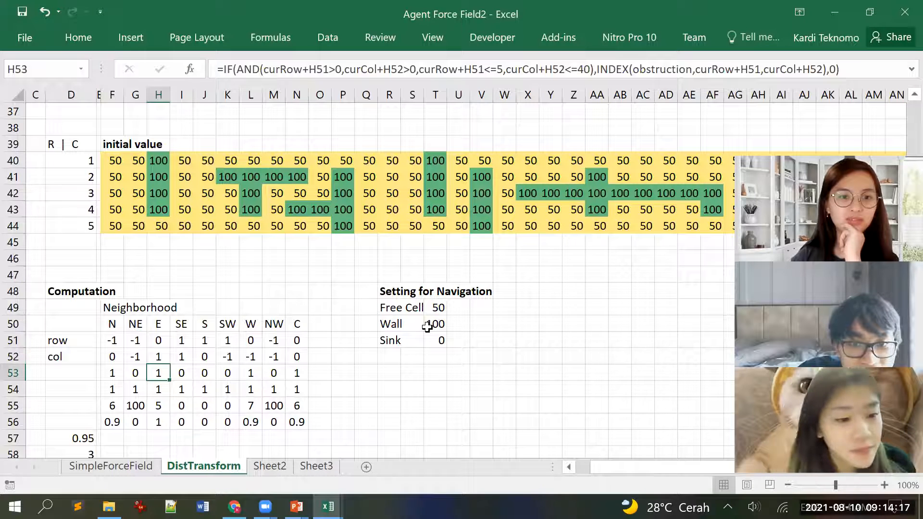
left_click(903, 70)
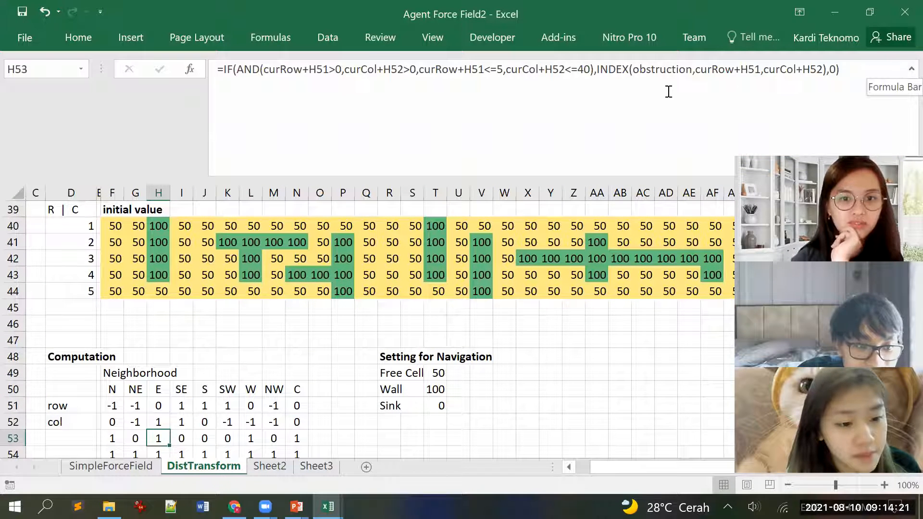
left_click(902, 71)
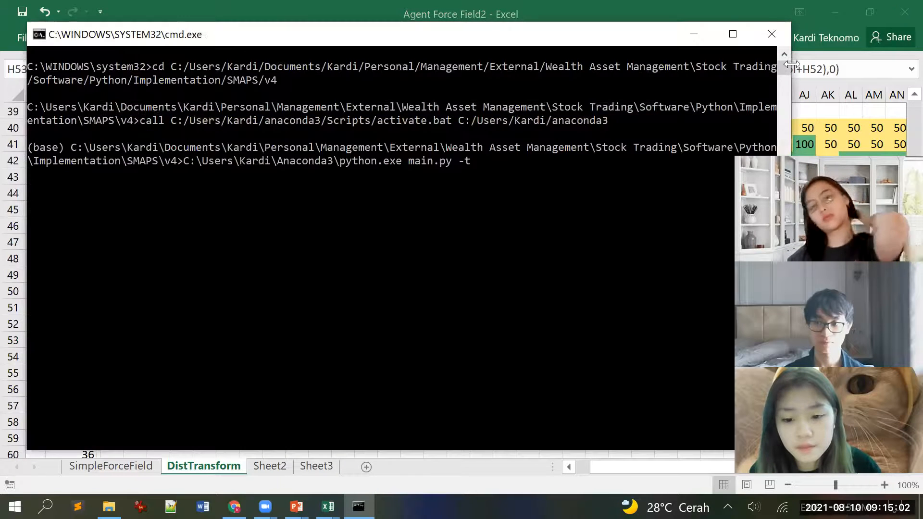
Close the command prompt window and the Agent Force Field2 workbook without saving its changes
left_click(770, 36)
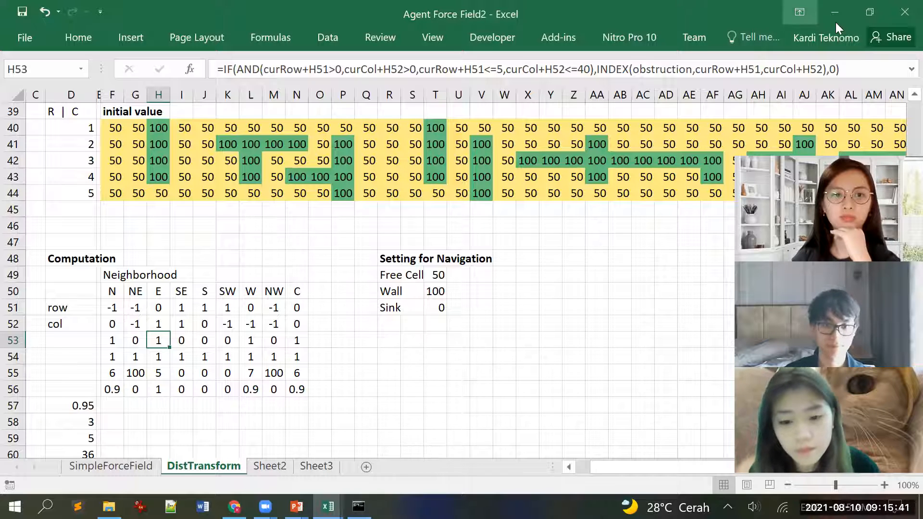
left_click(898, 13)
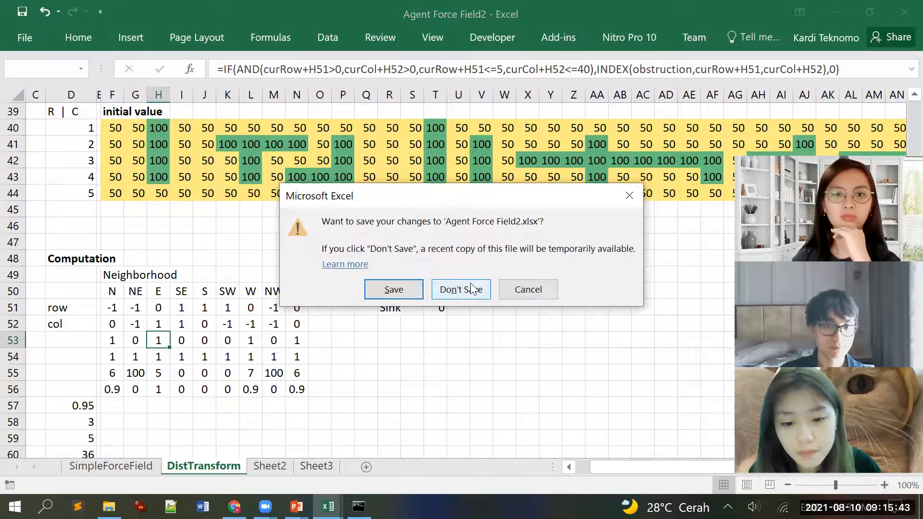
left_click(470, 288)
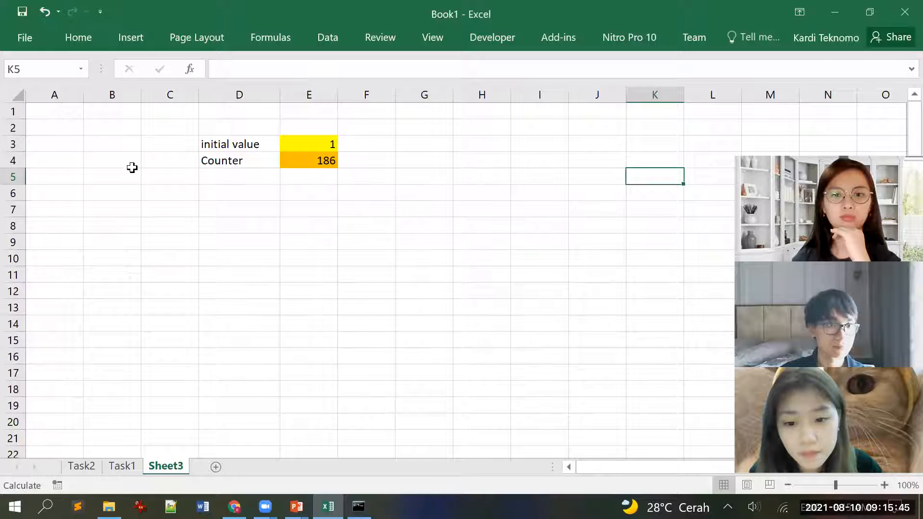
Open the recent Game of Life workbook and bring the simulation board into view
left_click(17, 32)
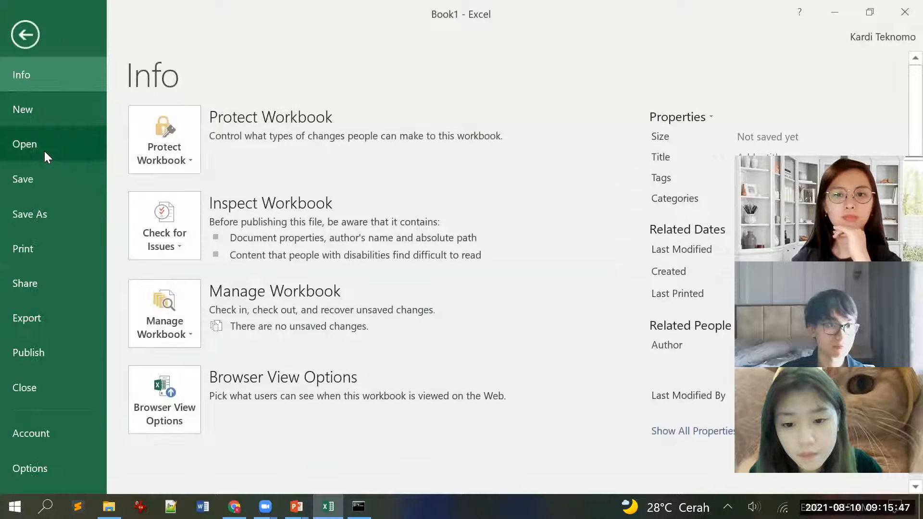
left_click(44, 148)
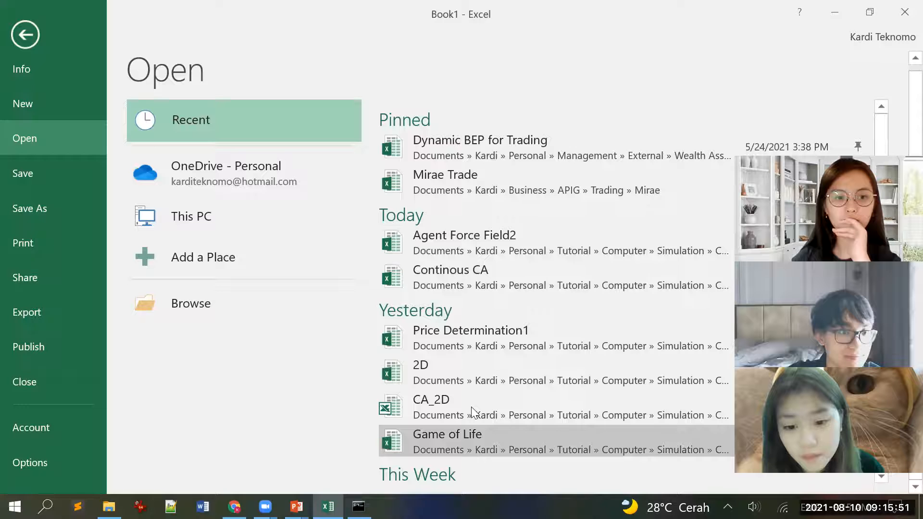
left_click(472, 435)
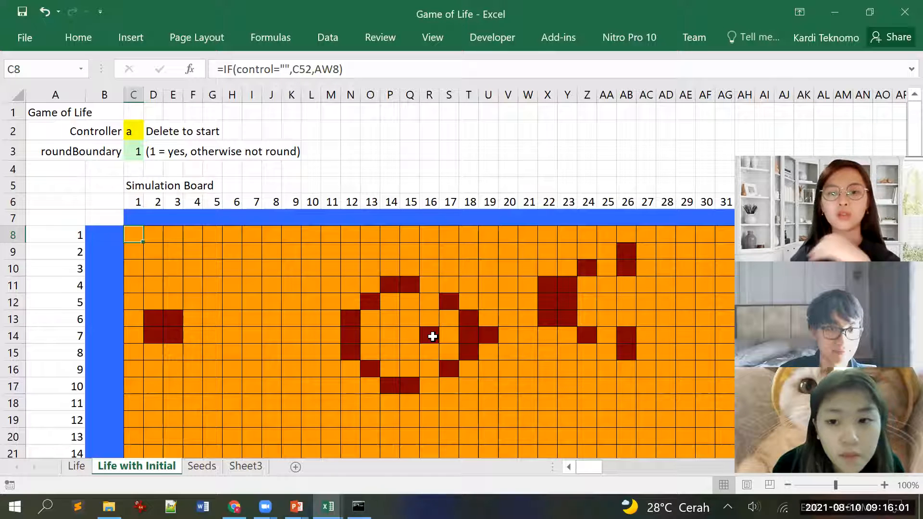
scroll(428, 275, "down", 1)
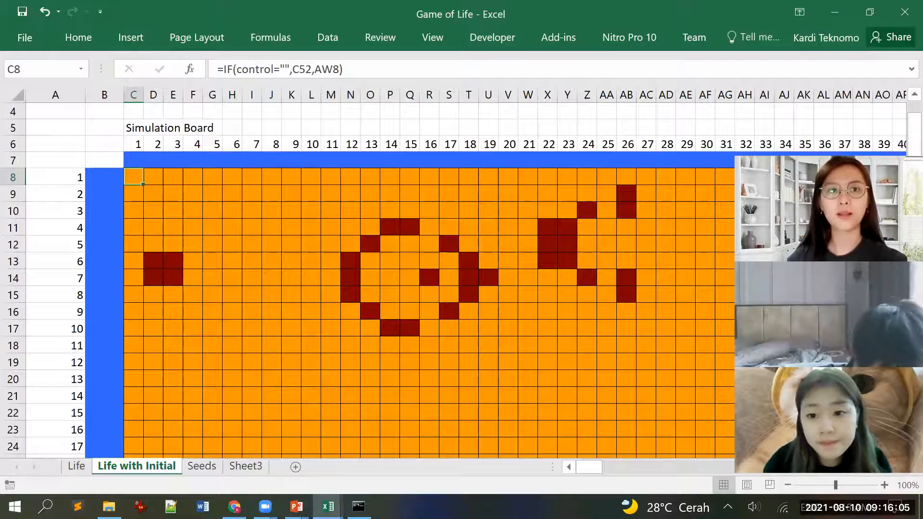
Examine the simulation board, initial value matrix and computational matrix of the Life with Initial sheet at 40% zoom
left_click(788, 485)
left_click(788, 485)
left_click(788, 486)
left_click(788, 485)
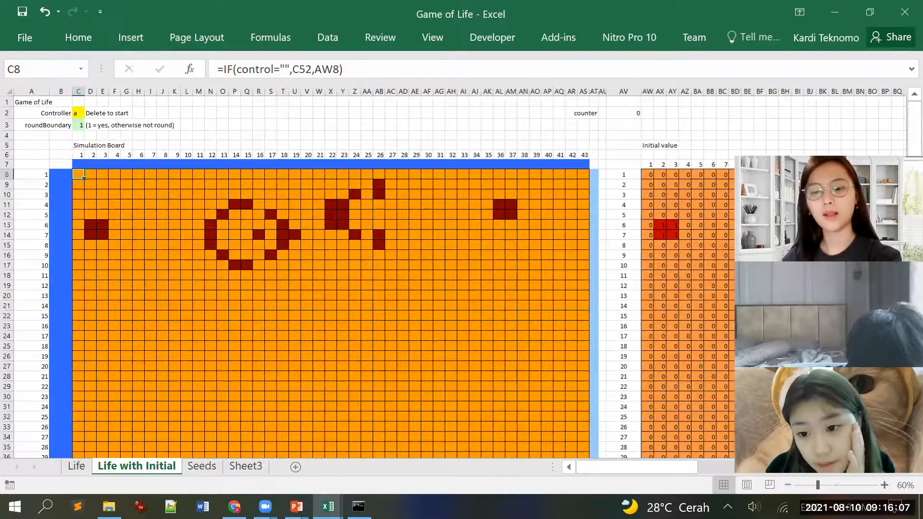
left_click(788, 485)
left_click(789, 485)
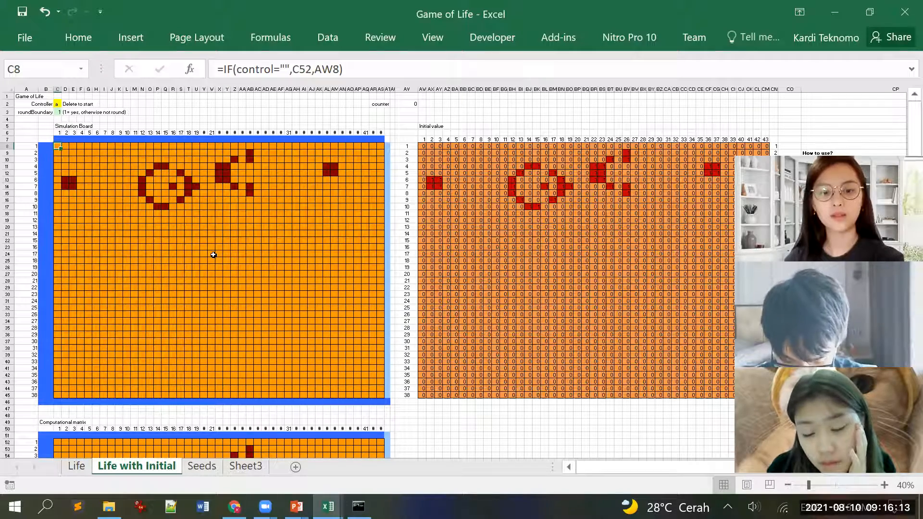
scroll(213, 254, "down", 7)
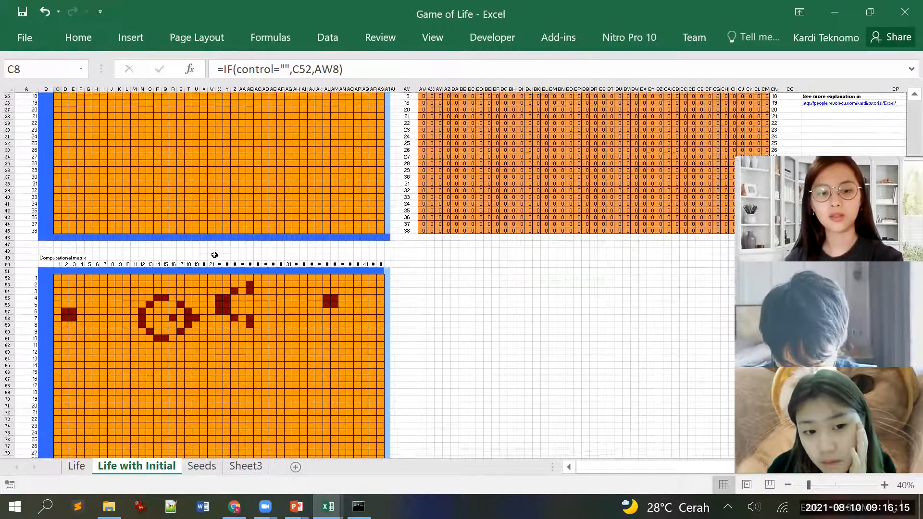
scroll(215, 255, "up", 6)
Compare the contents of simulation board cell Y17, initial value cell BC14 and computational matrix cell S53
left_click(228, 183)
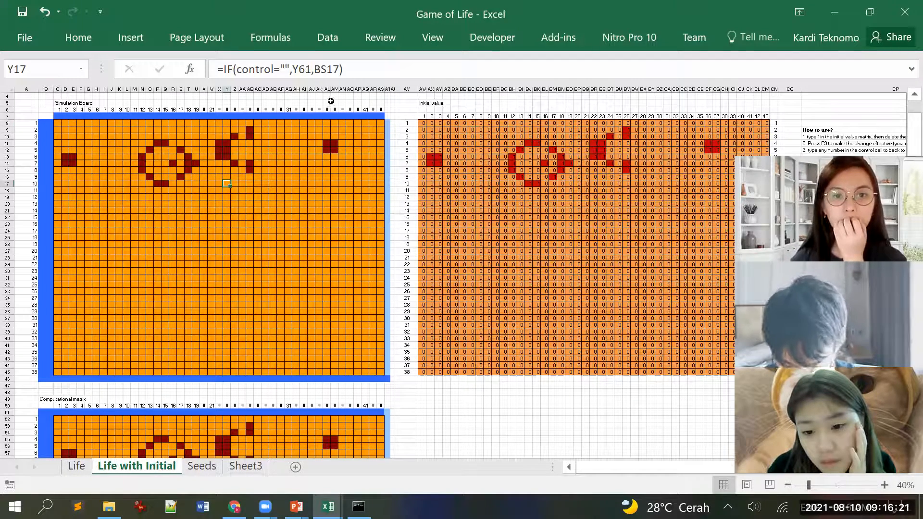
left_click(470, 163)
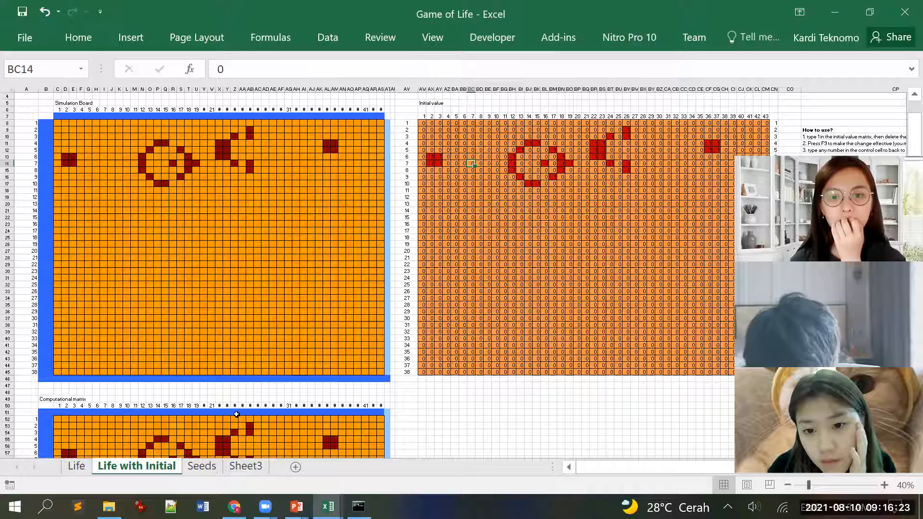
left_click(181, 426)
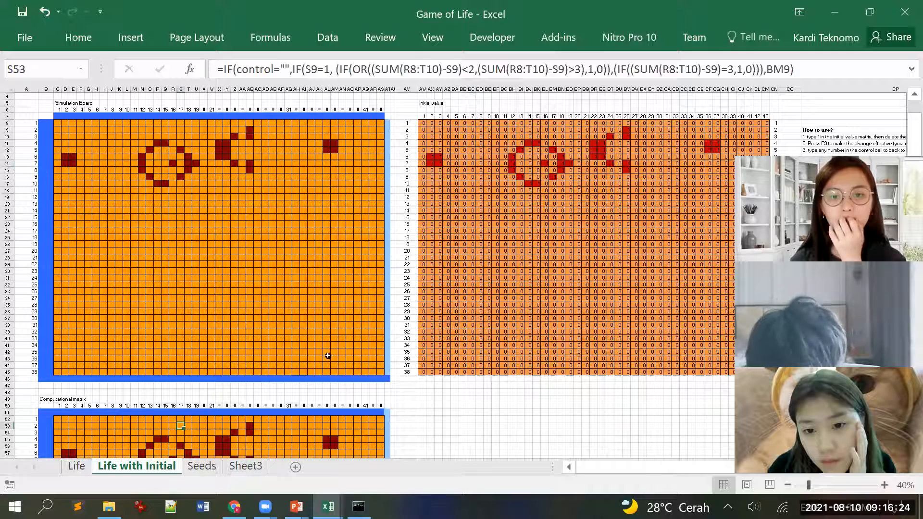
left_click(912, 69)
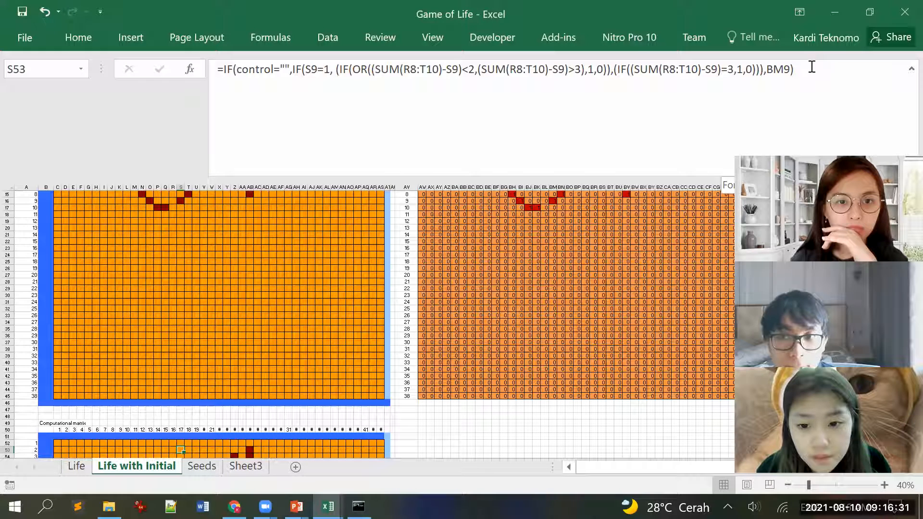
left_click(905, 70)
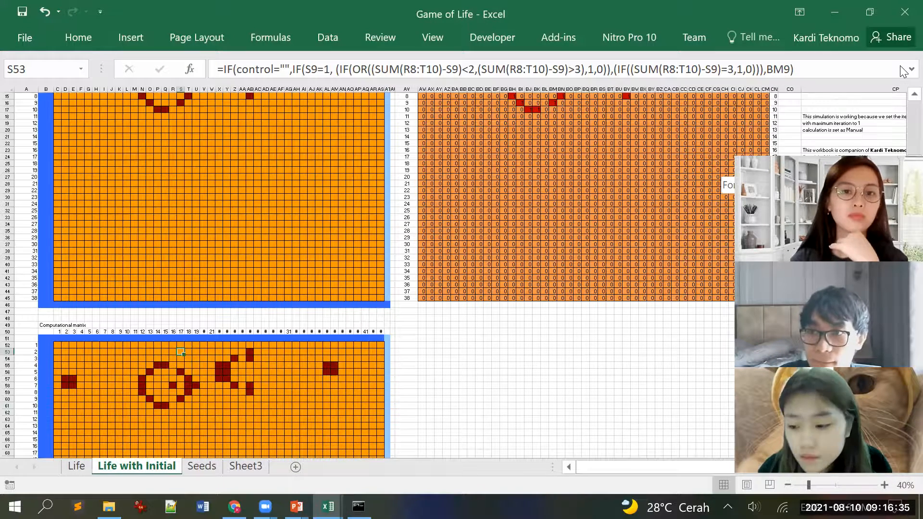
Clear the Controller cell of the Life with Initial sheet and run the Game of Life simulation
scroll(389, 292, "up", 5)
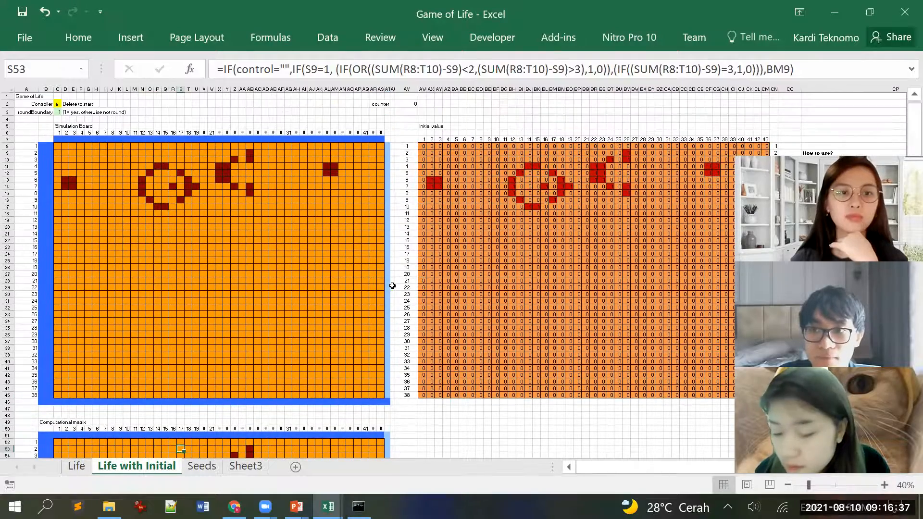
left_click(55, 104)
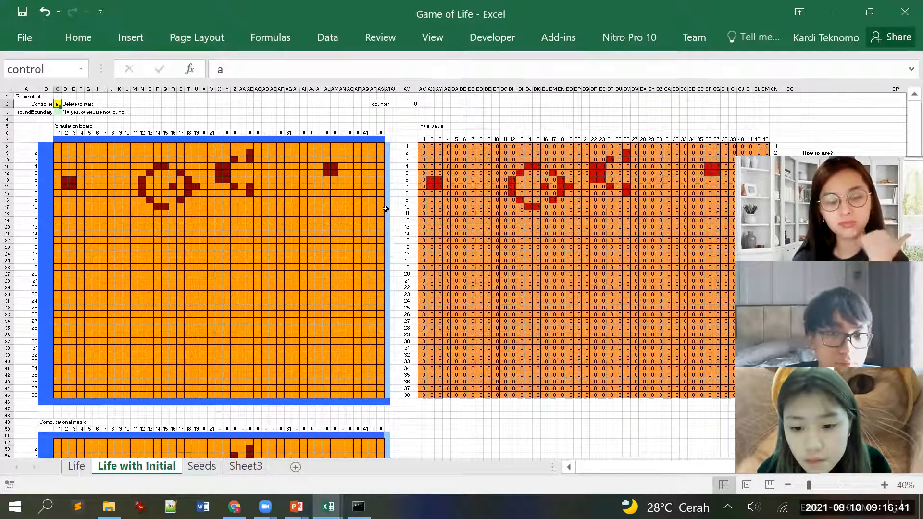
key("Delete")
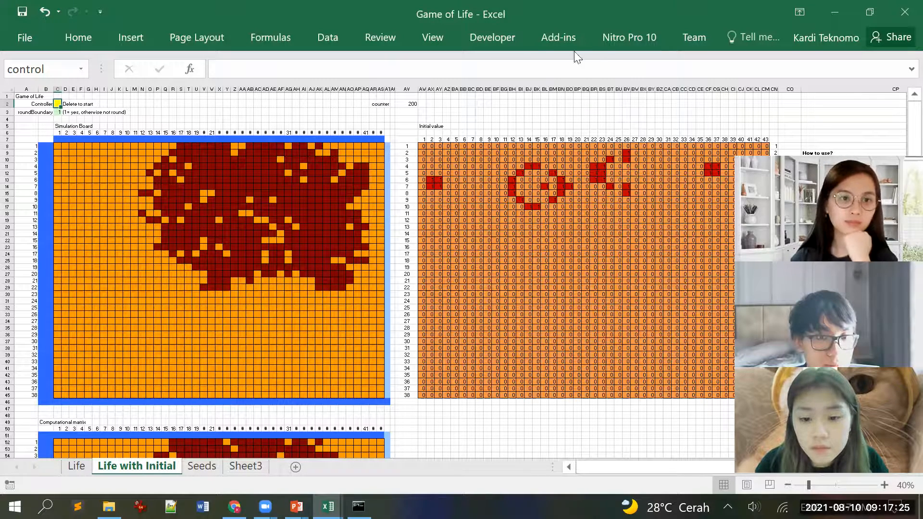
Close the Game of Life workbook without saving its changes and open the recent CA_2D workbook
left_click(903, 11)
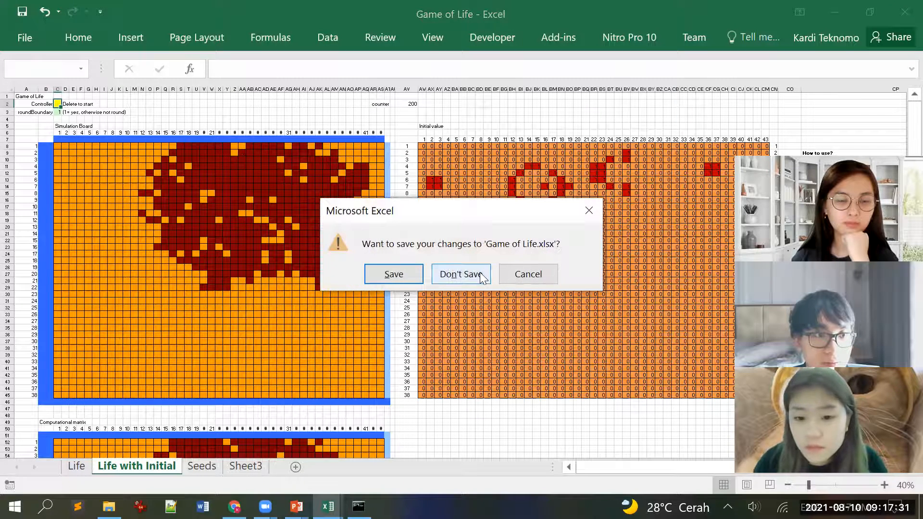
left_click(481, 275)
left_click(30, 46)
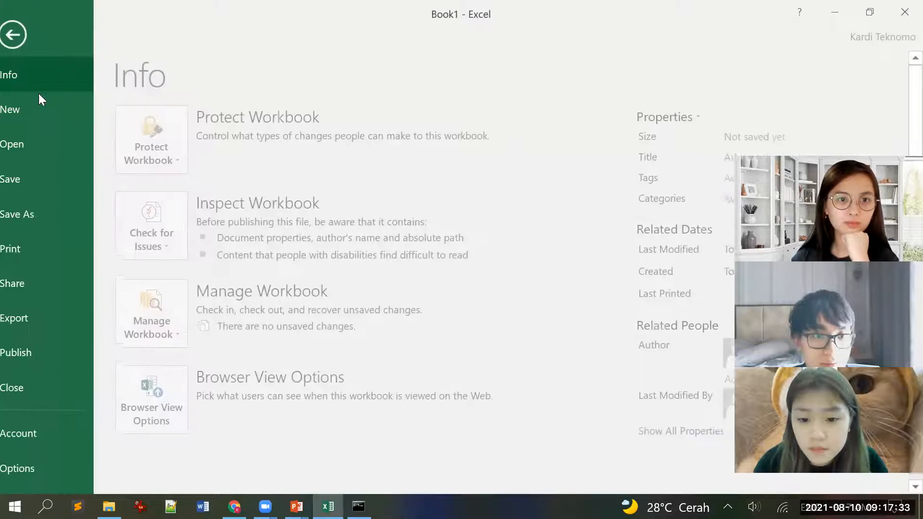
left_click(48, 151)
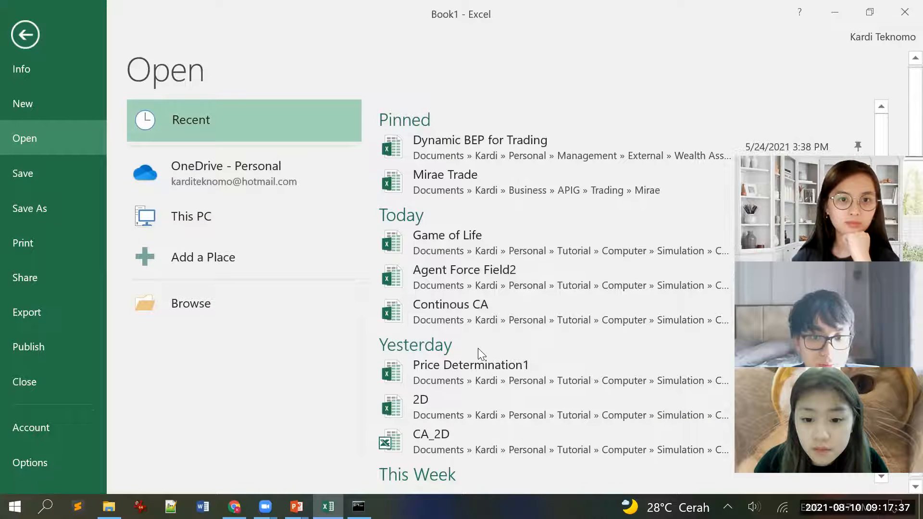
left_click(475, 433)
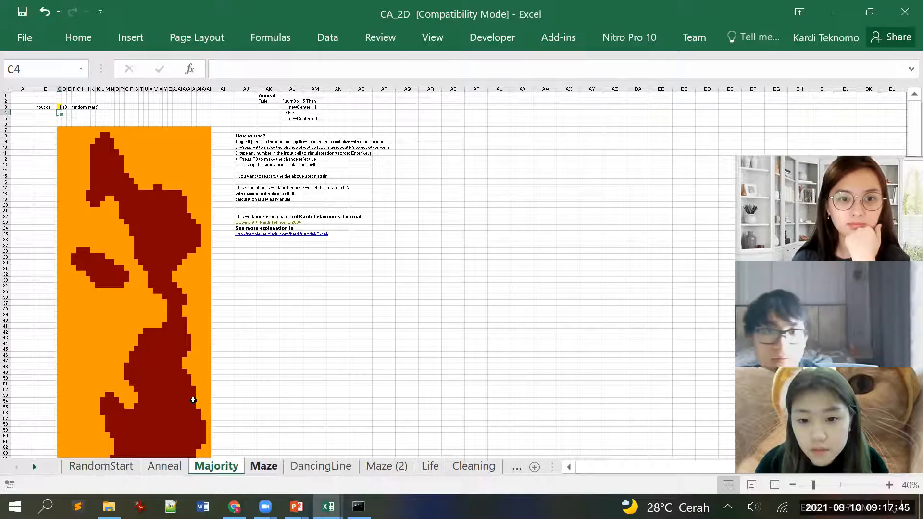
Set input cell C3 on the Maze sheet to 0 to initialize the board with random values
left_click(264, 466)
left_click(148, 108)
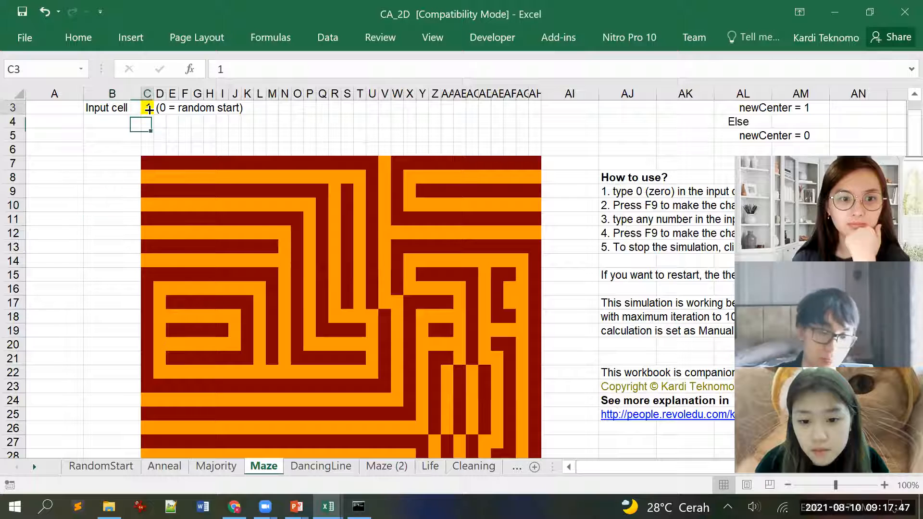
type("0")
left_click(360, 191)
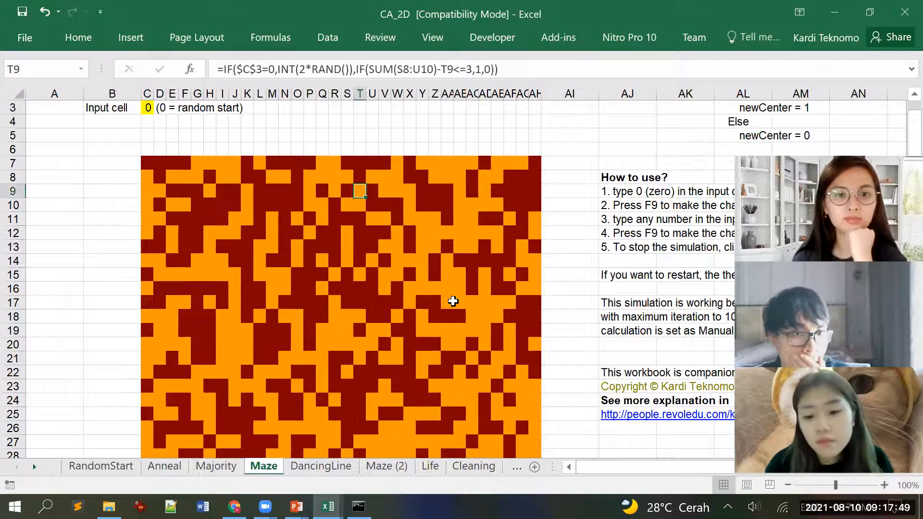
Set the Maze sheet's input cell to 1 and recalculate the board to develop the maze pattern
left_click(148, 108)
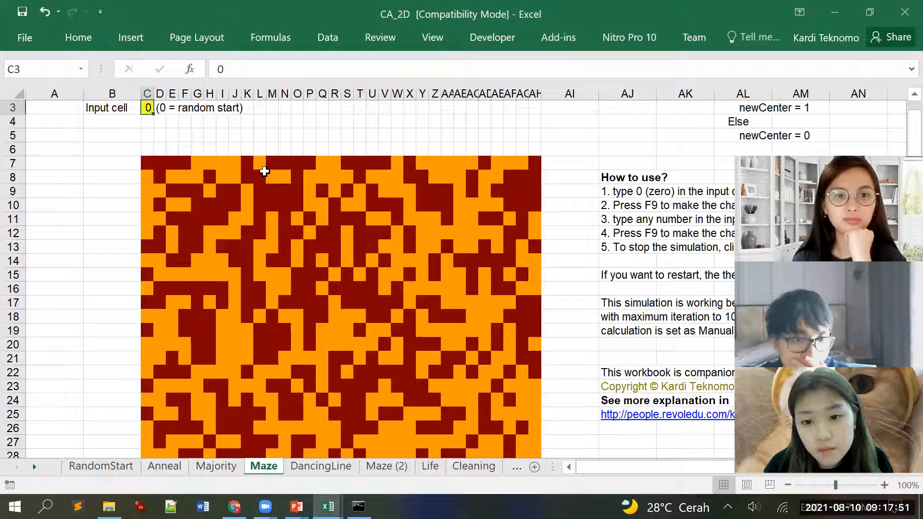
type("1")
left_click(461, 198)
scroll(552, 231, "down", 1)
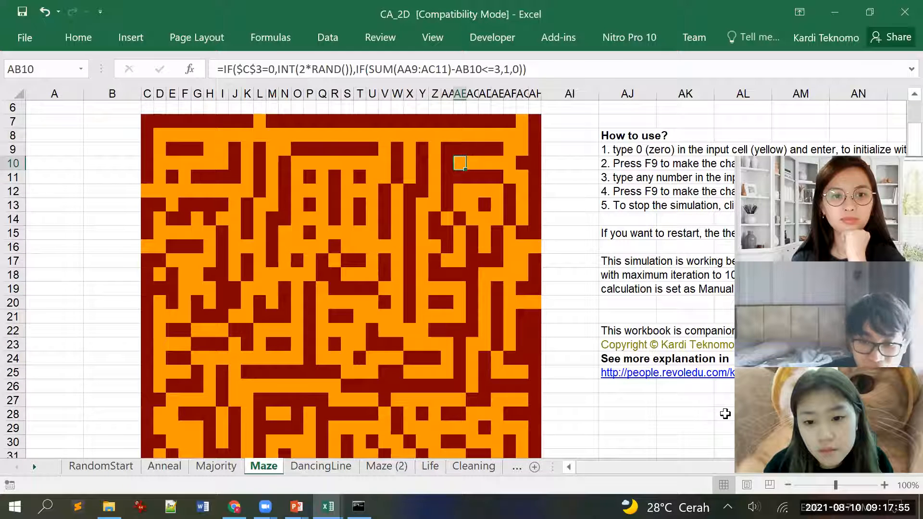
scroll(725, 414, "down", 2, "ctrl")
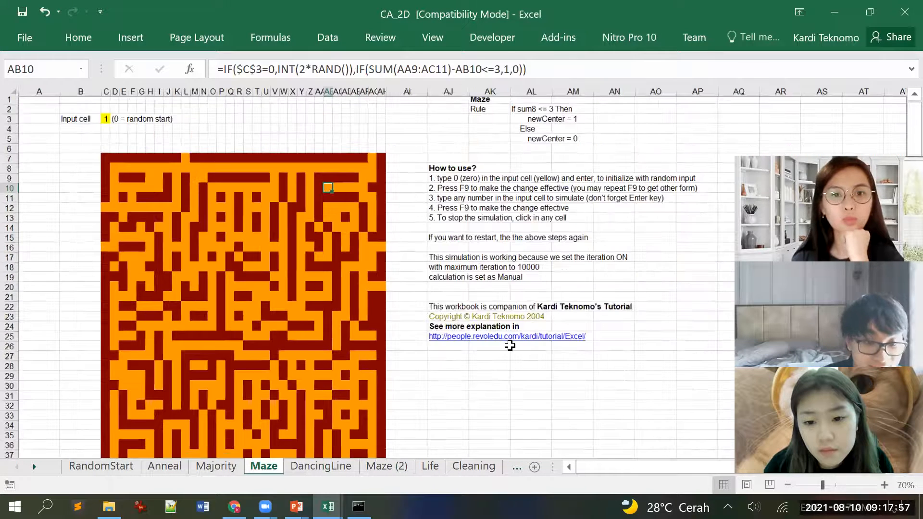
scroll(512, 344, "down", 1)
key("F9")
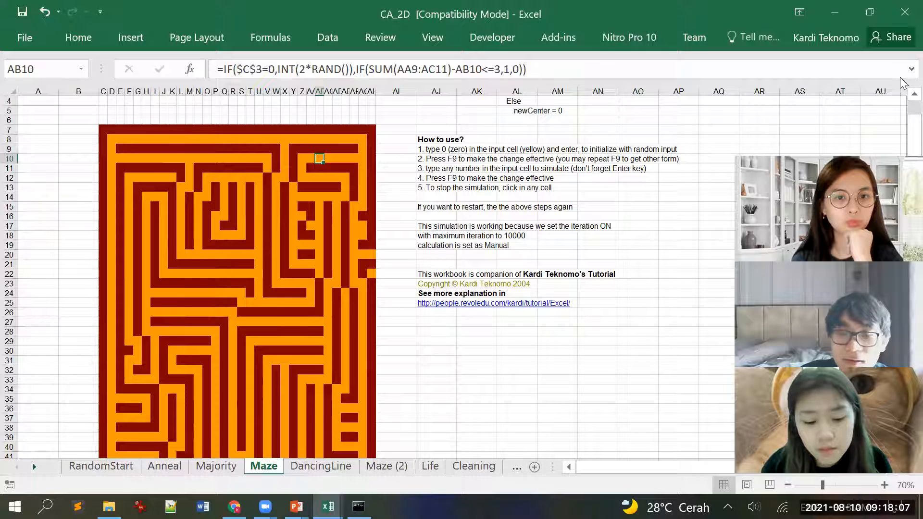
Examine the maze rule formula of cell AB10 in the expanded formula bar, and collapse the bar again
left_click(912, 68)
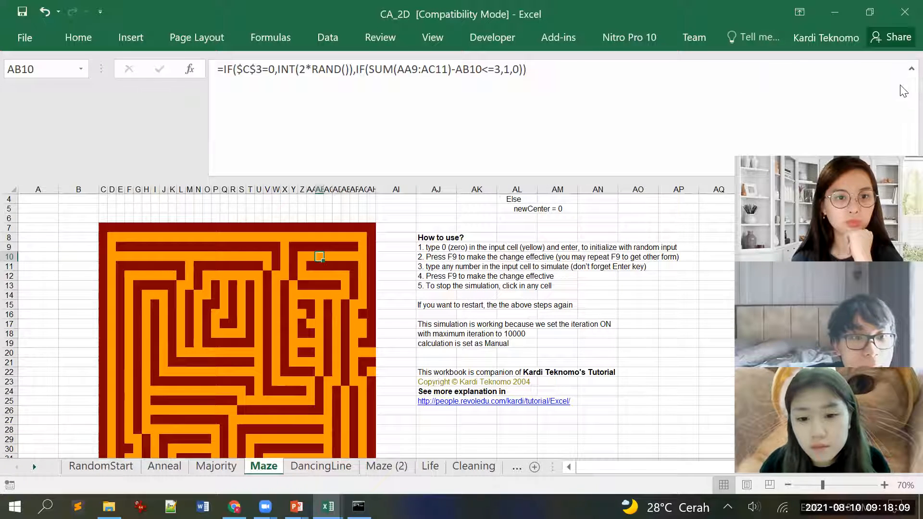
left_click(911, 69)
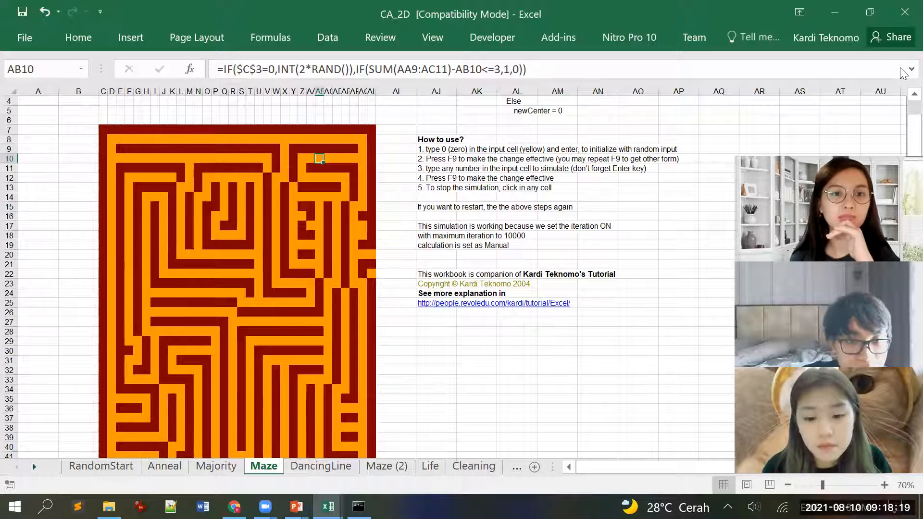
Restart the Maze simulation by setting input cell C3 to 0 and back to 1 to generate a new maze
scroll(834, 92, "up", 1)
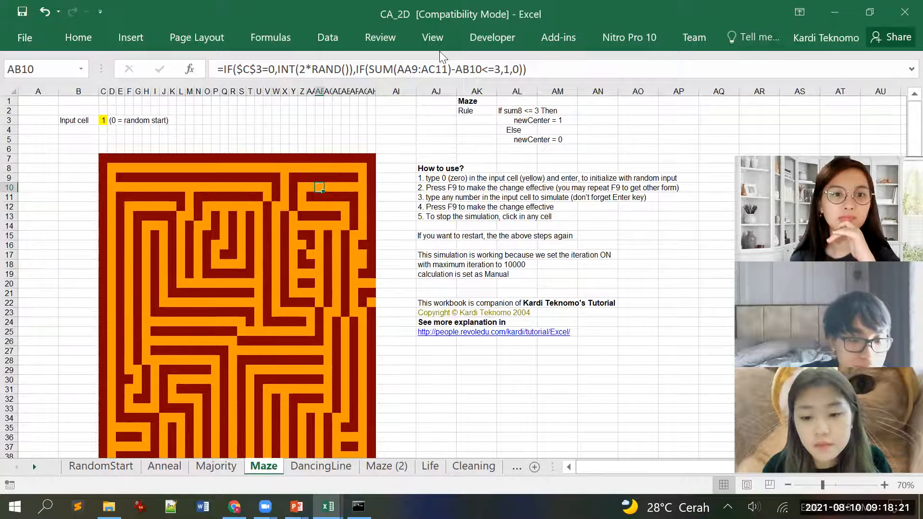
left_click(98, 120)
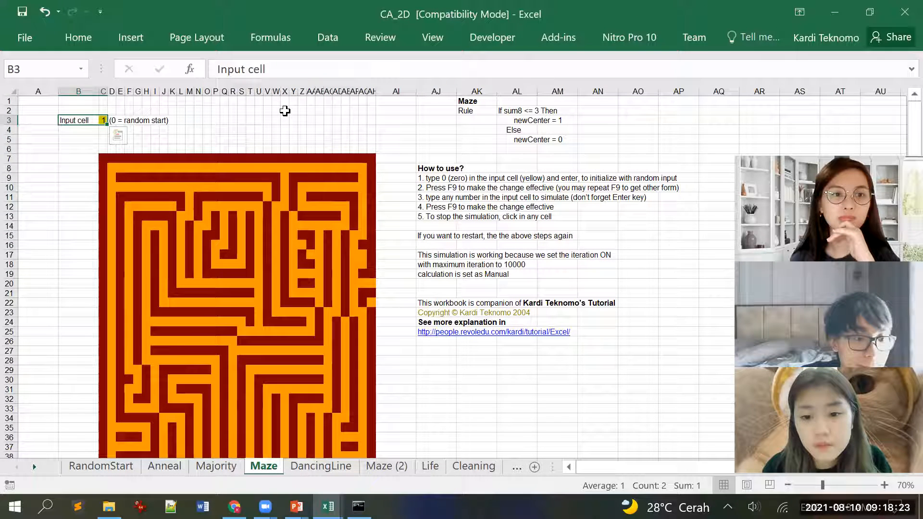
key("Right")
type("0")
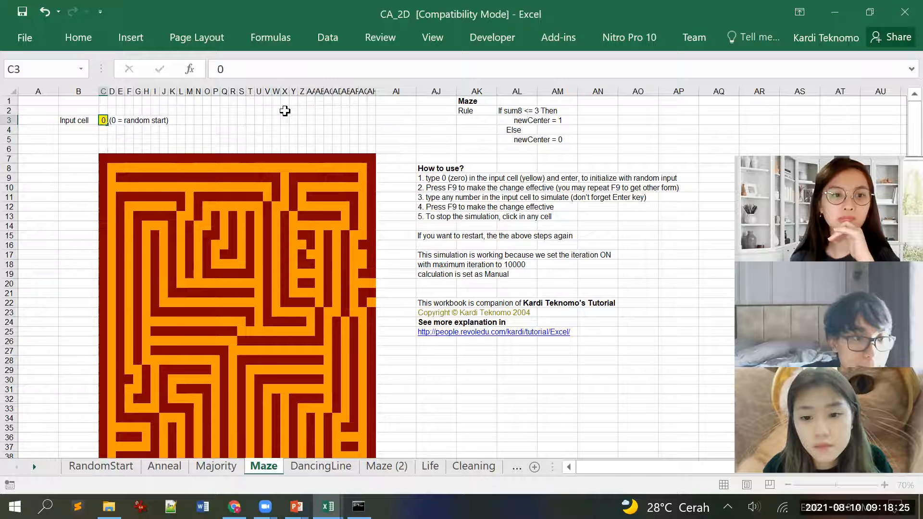
key("Return")
key("Up")
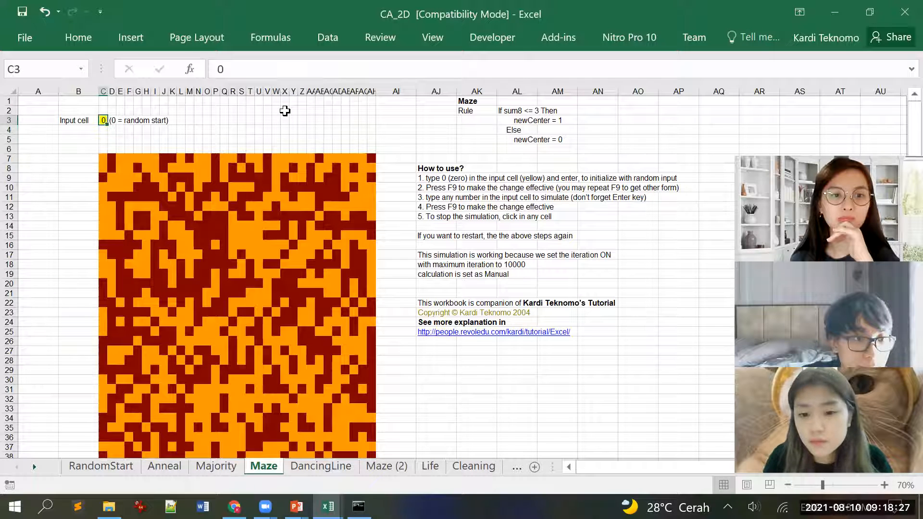
type("1")
key("Return")
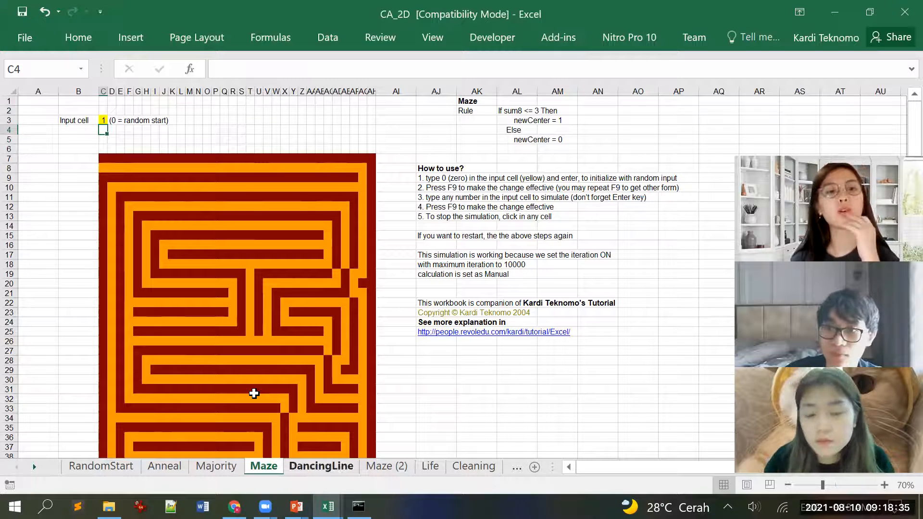
Set input cell C3 on the DancingLine sheet to 1 and run the simulation at 60% zoom
key("ctrl+Page_Down")
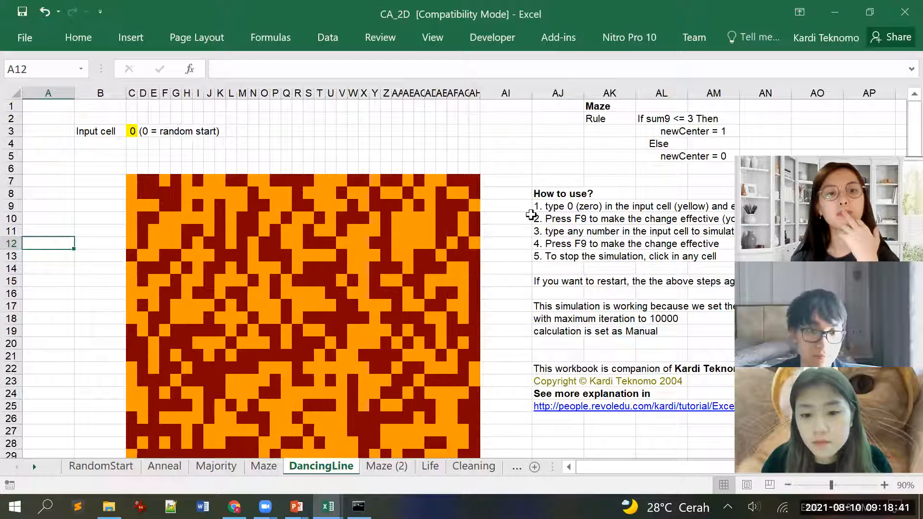
left_click(139, 132)
type("1")
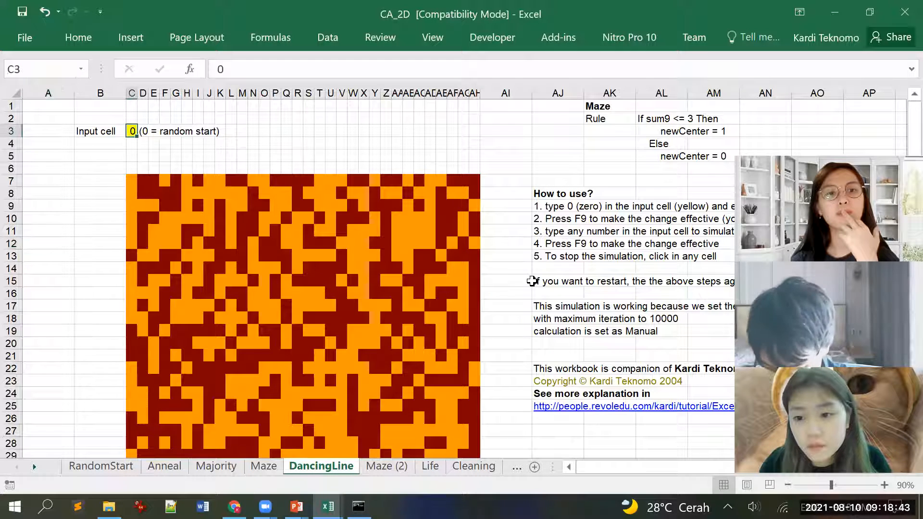
left_click(548, 286)
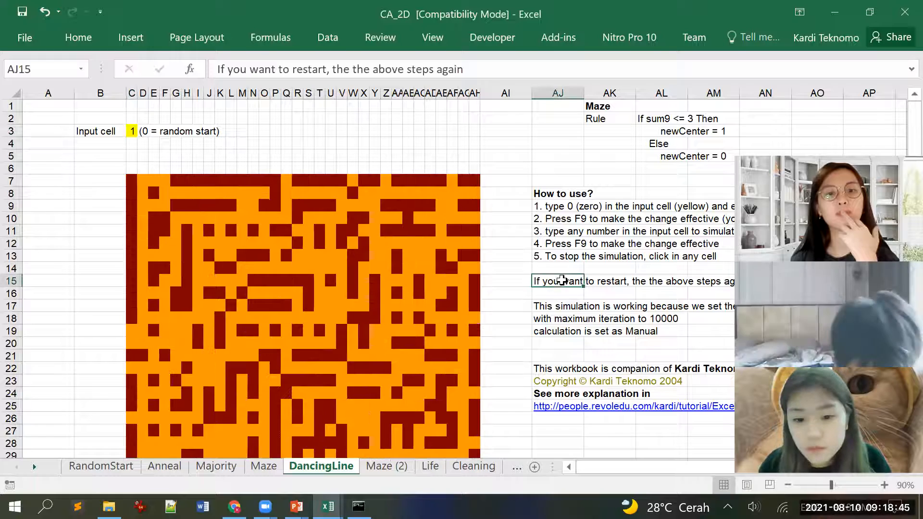
scroll(659, 392, "down", 2)
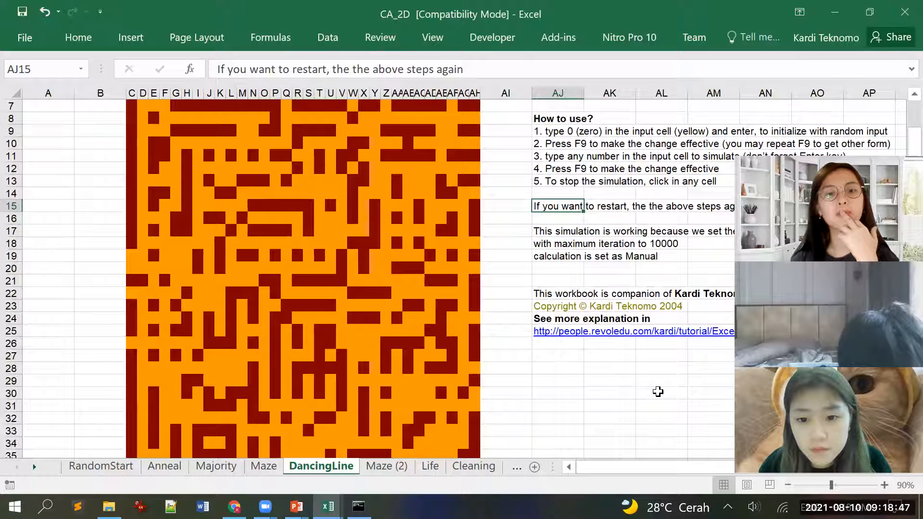
scroll(658, 392, "down", 2, "ctrl")
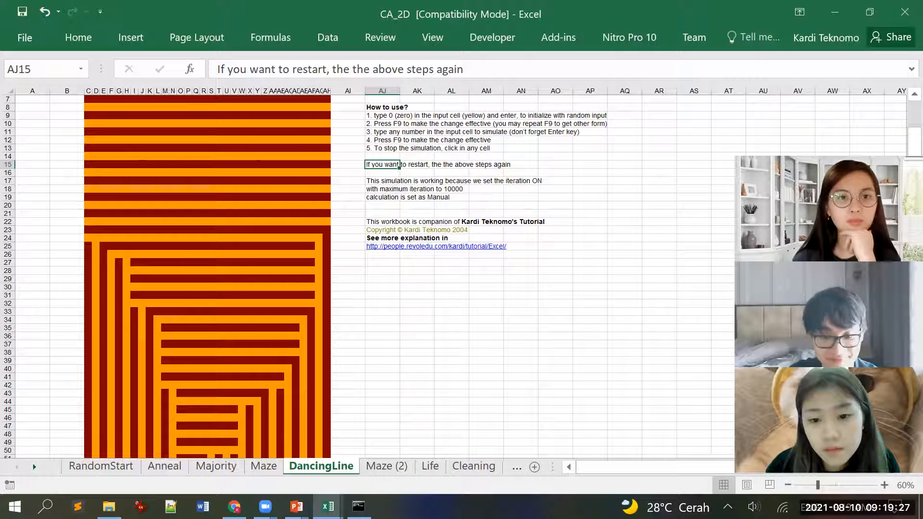
left_click(214, 367)
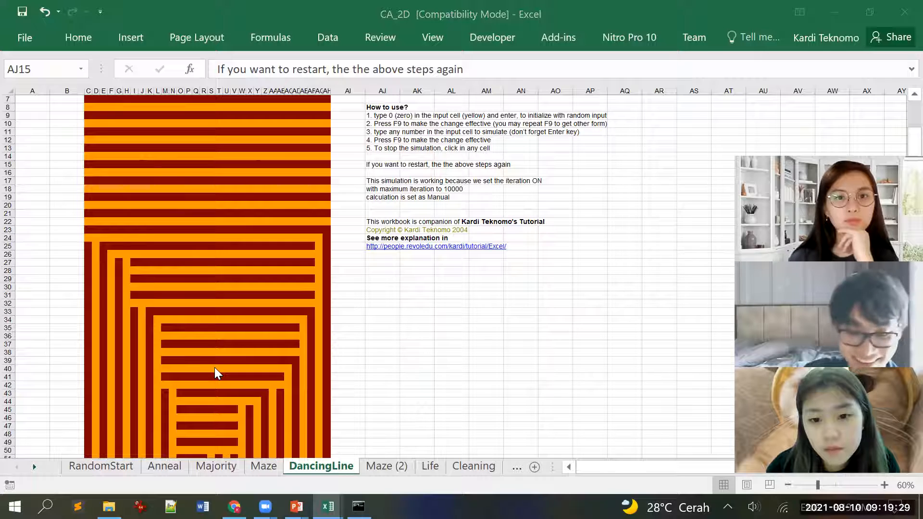
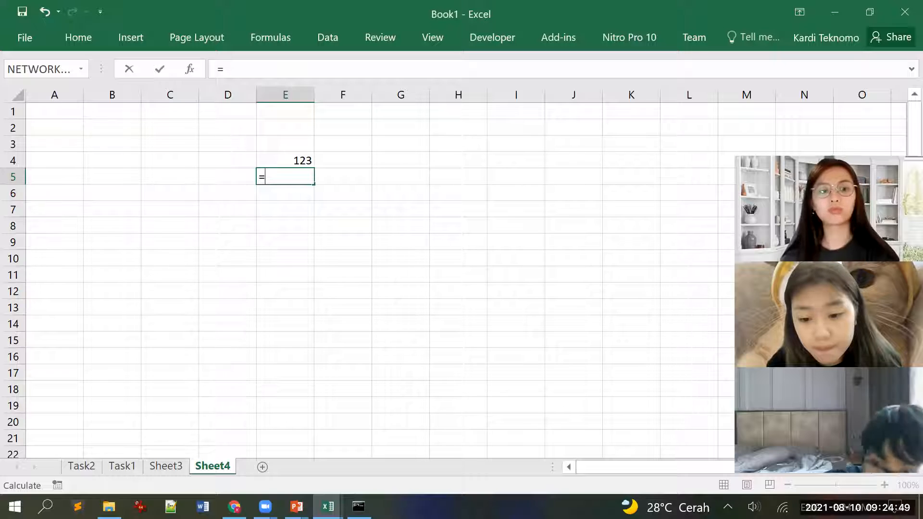
Complete the formula in E5 as =E4*5 to multiply the value above it by 5
key("Up")
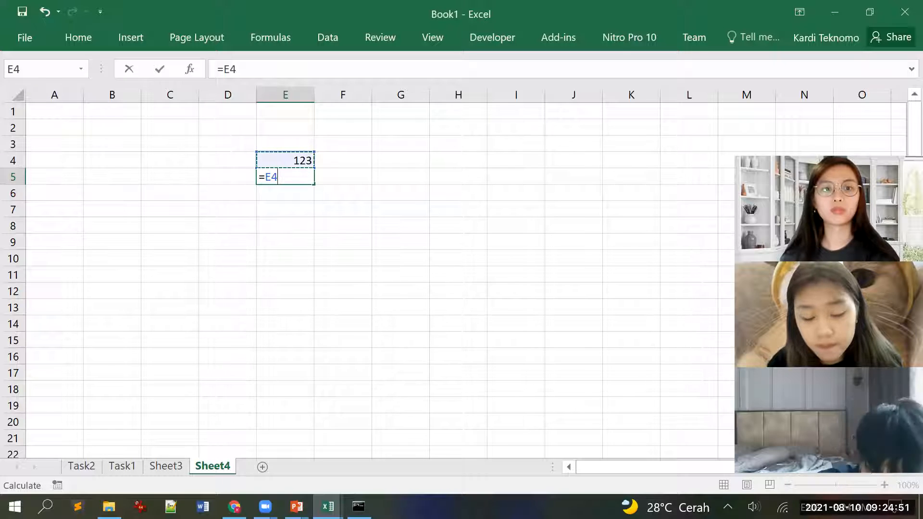
type("*")
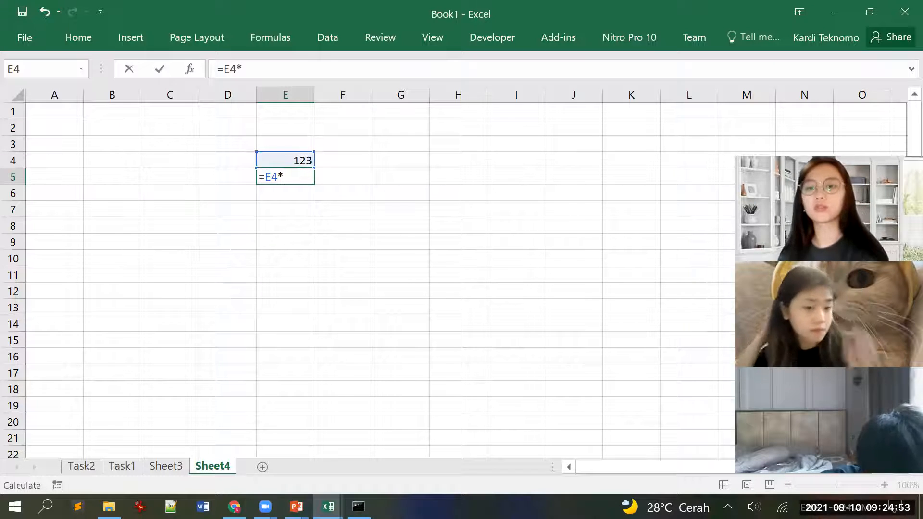
type("5")
key("Return")
key("Up")
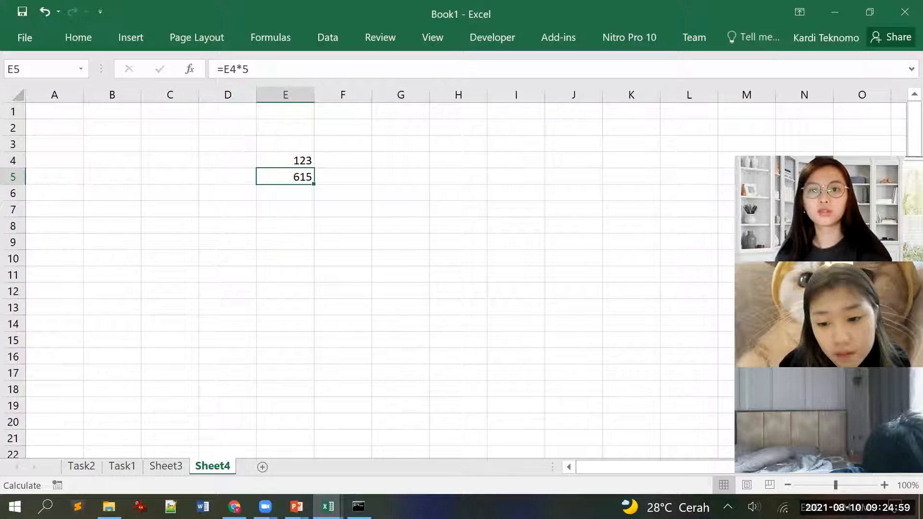
Enter the values 34, 57 and 567 in cells F4, G4 and H4
key("Up")
key("Right")
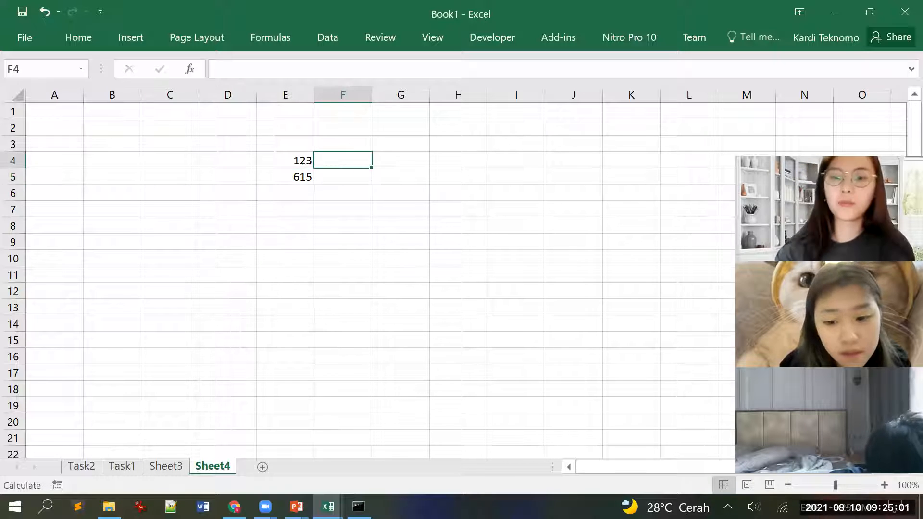
type("34")
key("Right")
type("5")
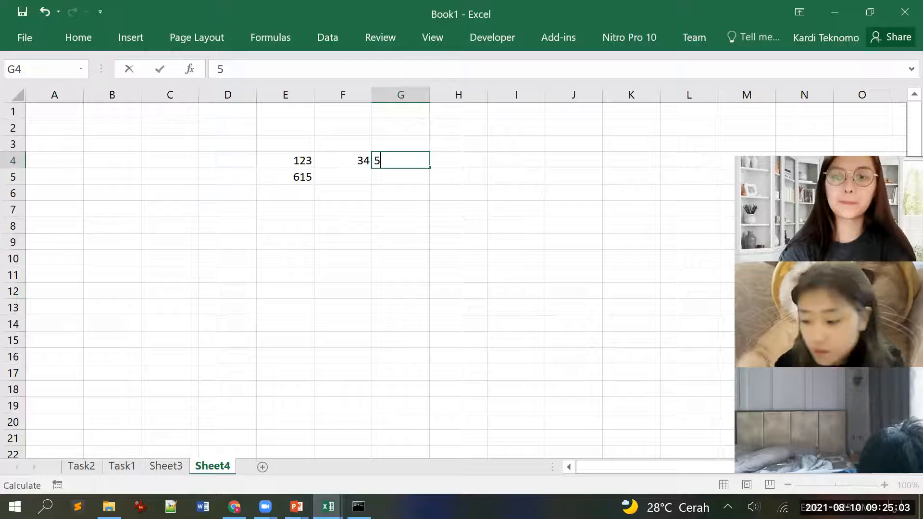
type("7")
key("Return")
key("Right")
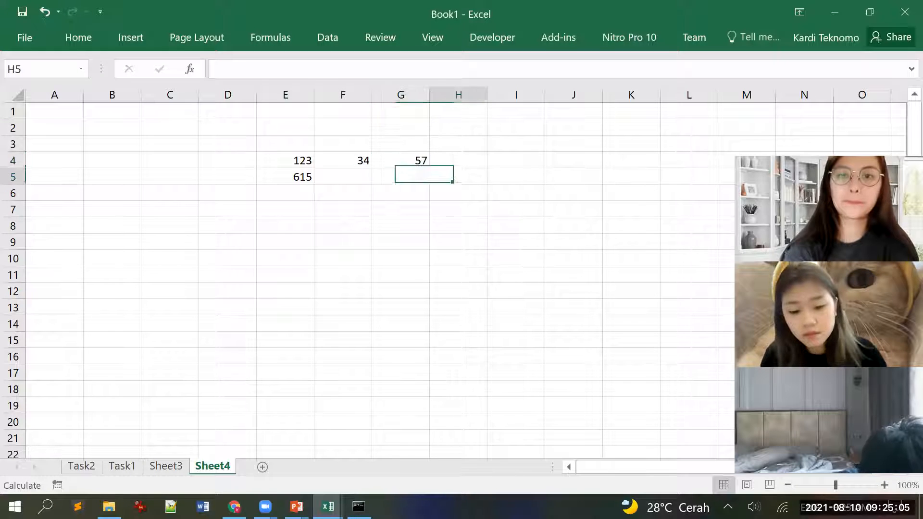
key("Up")
type("567")
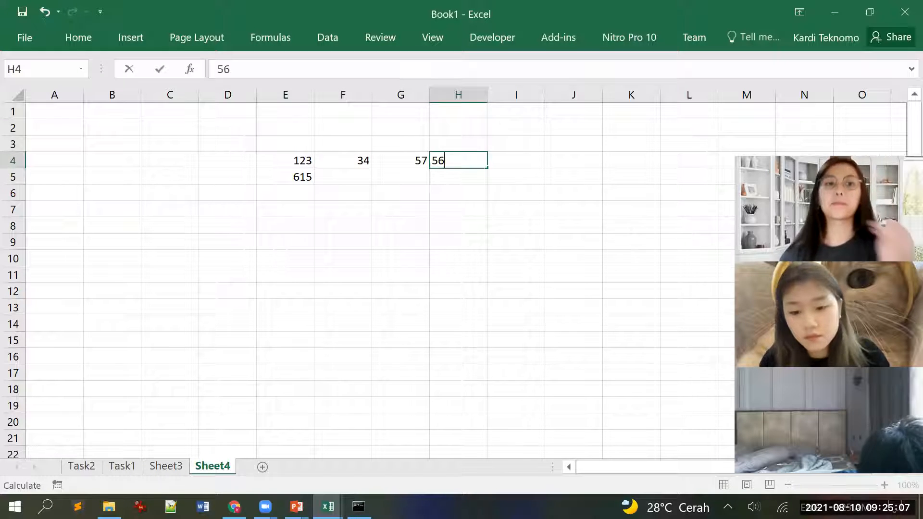
key("Return")
Copy the relative formula =E4*5 from E5 across the range E5:H5
key("Down")
key("Left")
key("Left")
key("Left")
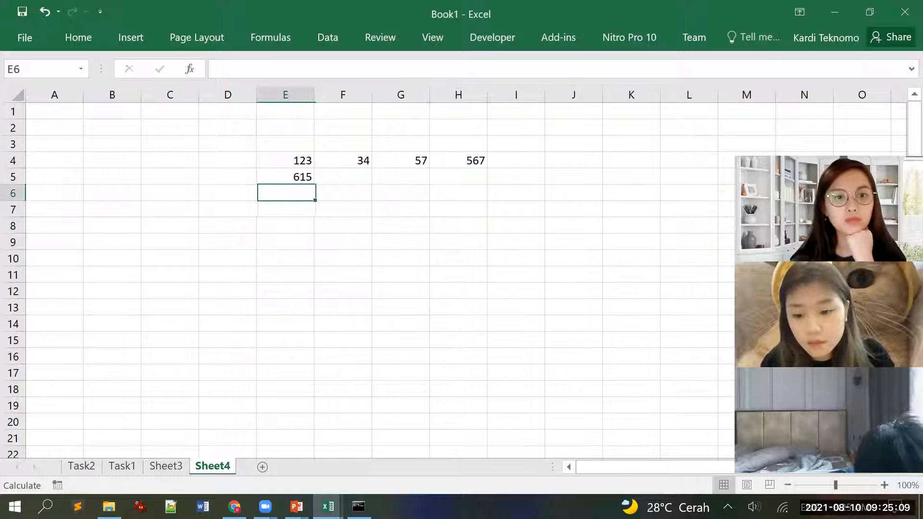
key("Up")
key("ctrl+c")
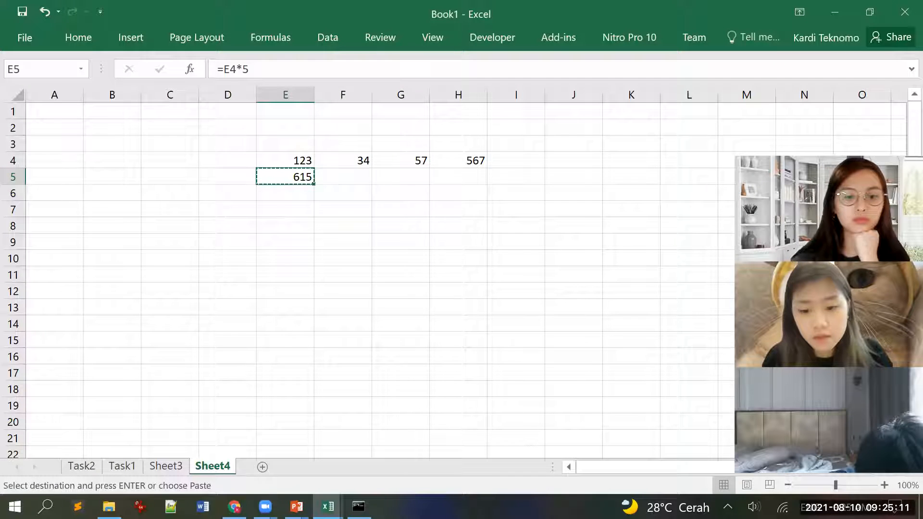
key("shift+Right")
key("shift+Right")
key("shift+Right")
key("ctrl+v")
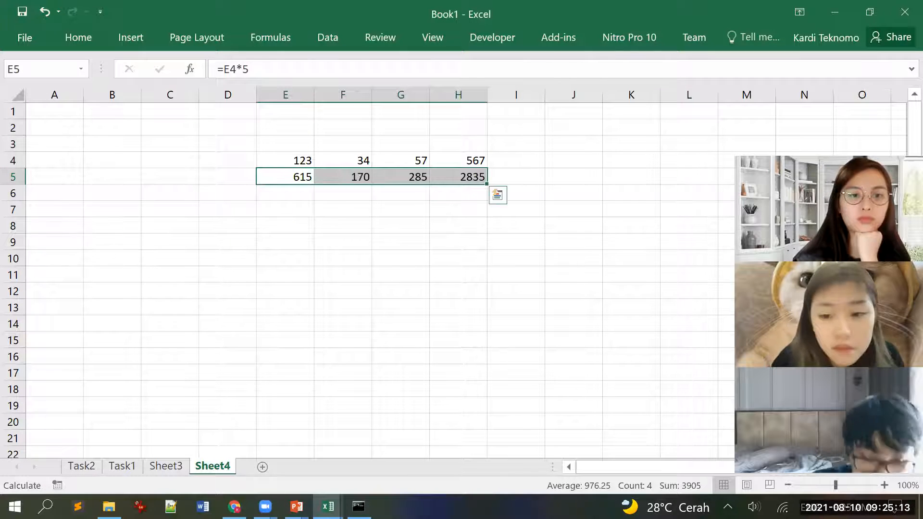
Inspect the copied formulas in E5 to H5 cell by cell to compare their relative references
key("Left")
key("Right")
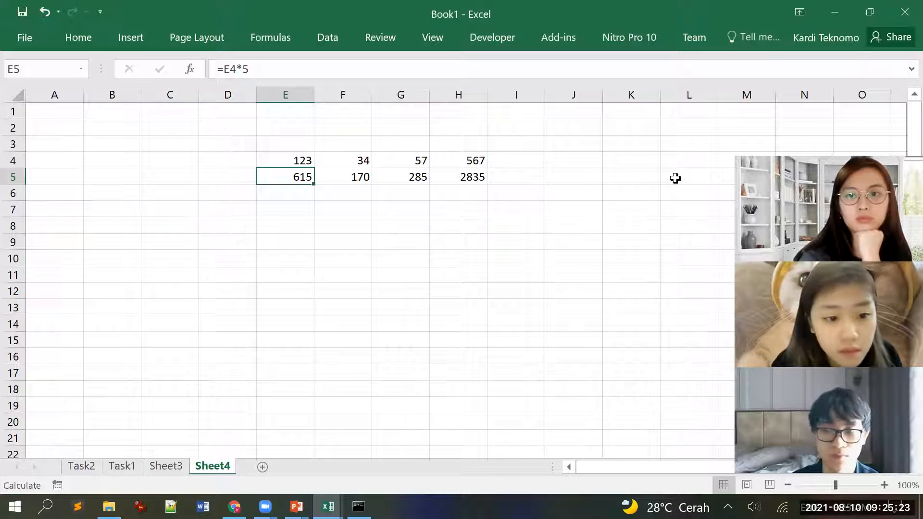
key("F2")
key("ctrl+Return")
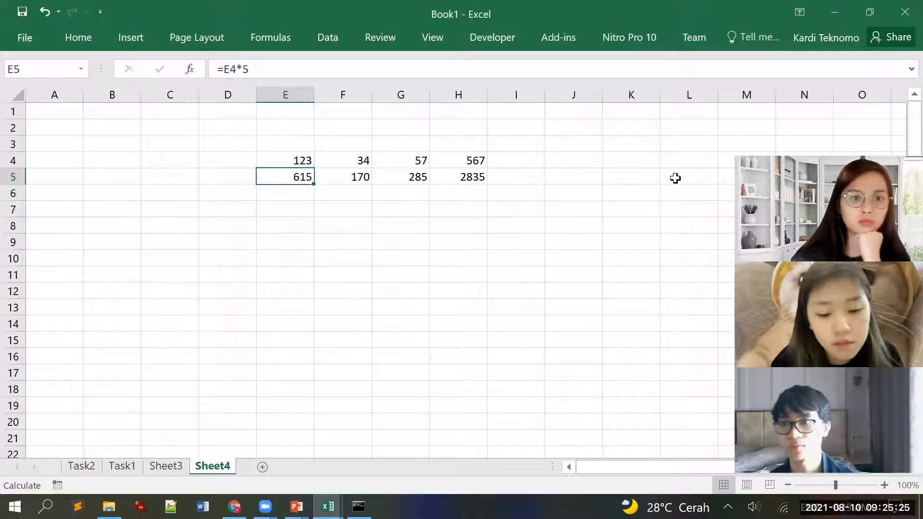
key("Right")
key("F2")
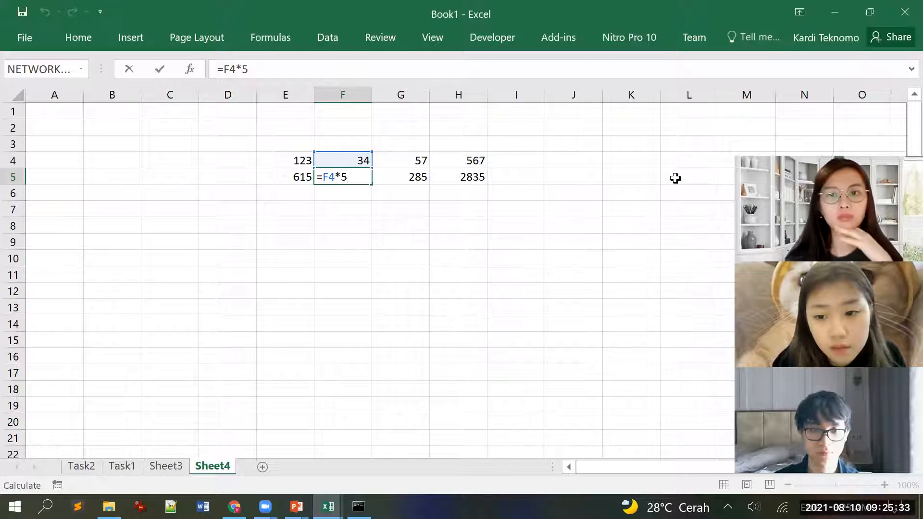
key("ctrl+Return")
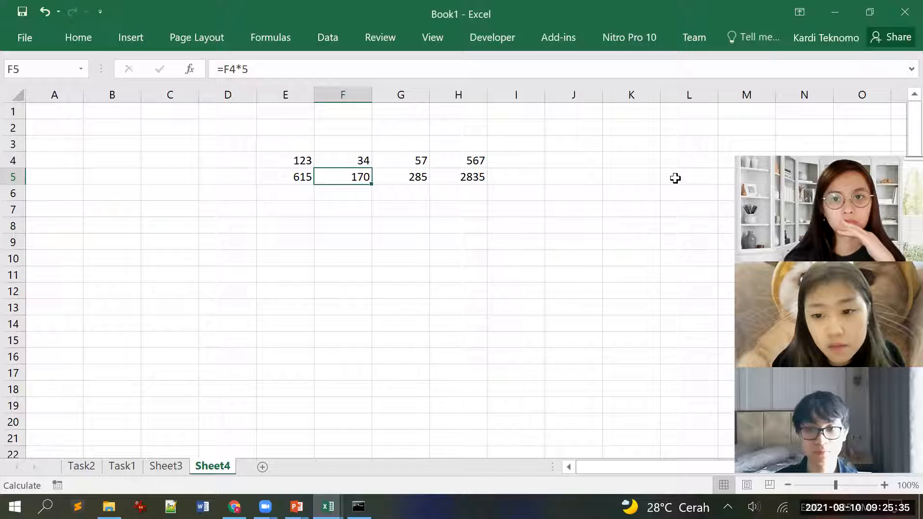
key("Right")
key("F2")
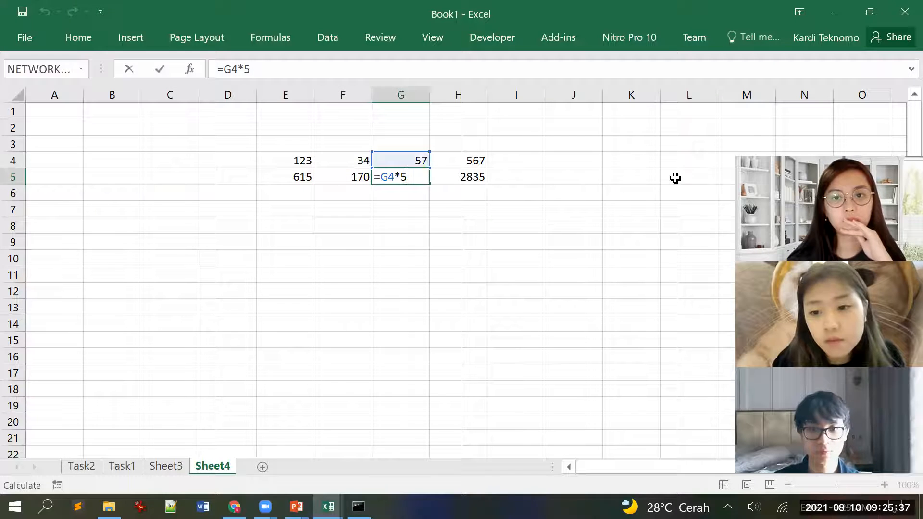
key("ctrl+Return")
key("Right")
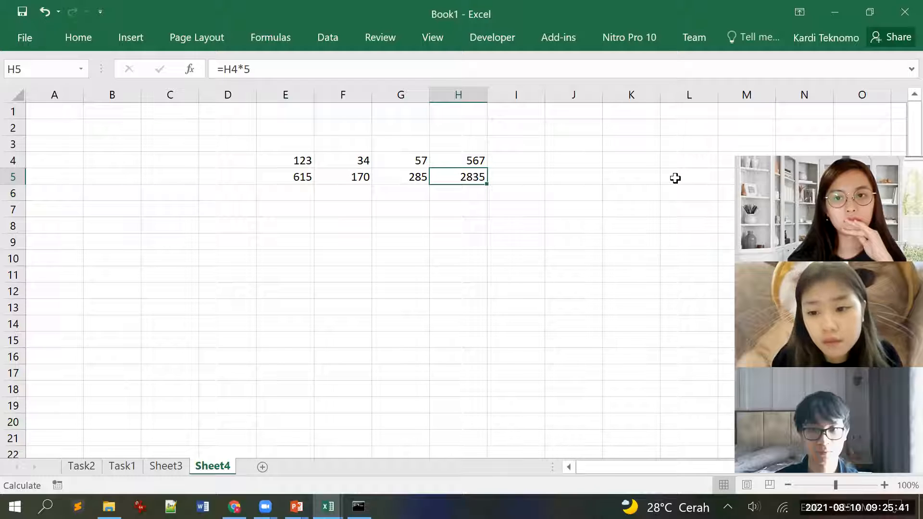
key("Left")
key("Left")
key("Left")
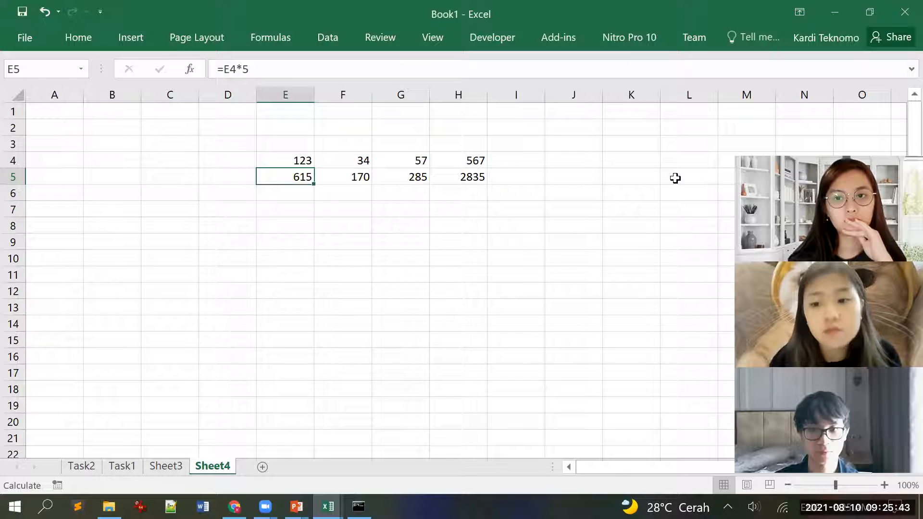
Make the reference in the E5 formula absolute, so that it reads =$E$4*5
left_click(224, 70)
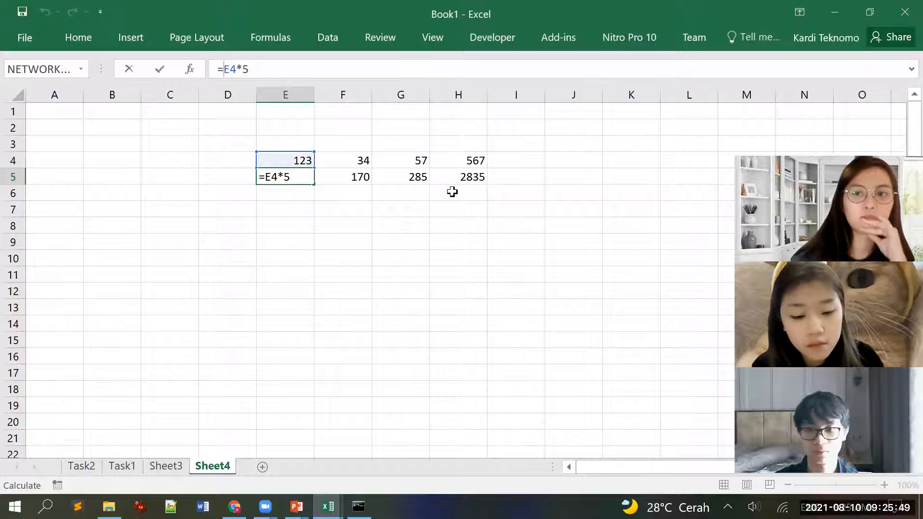
key("Right")
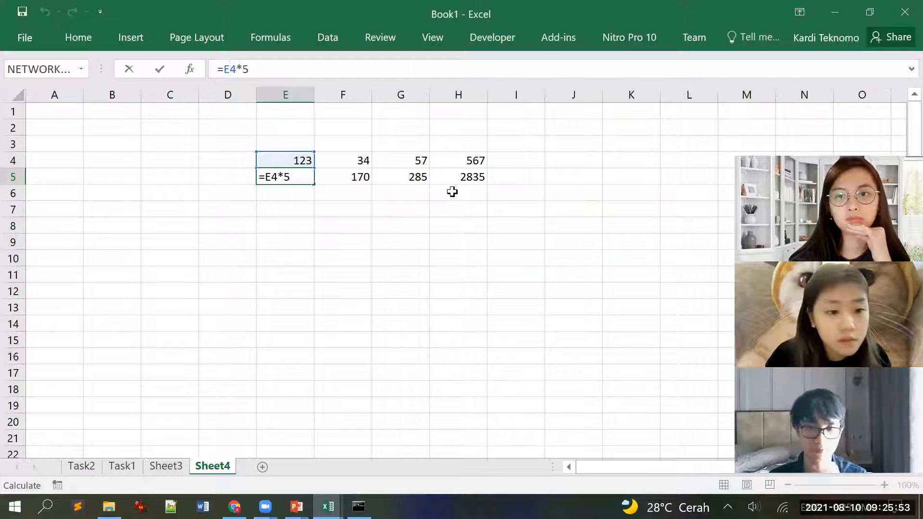
type("$")
key("Left")
key("Left")
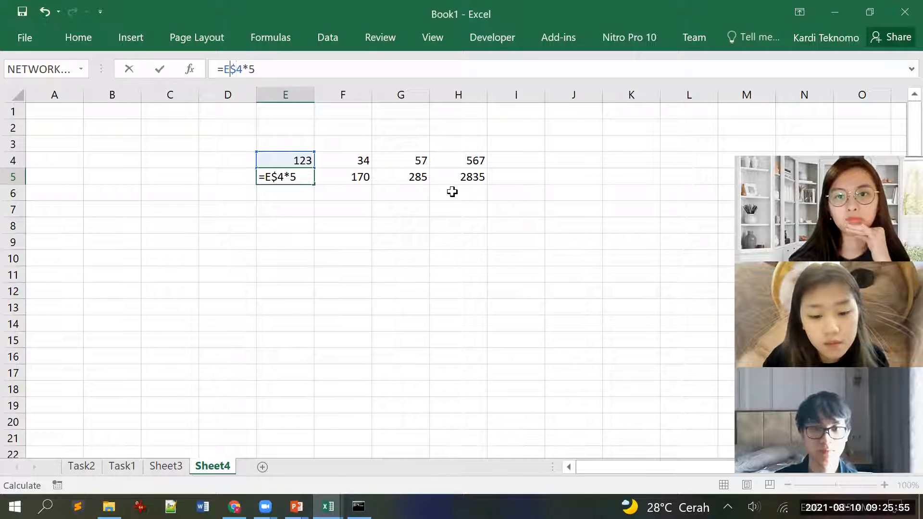
type("$")
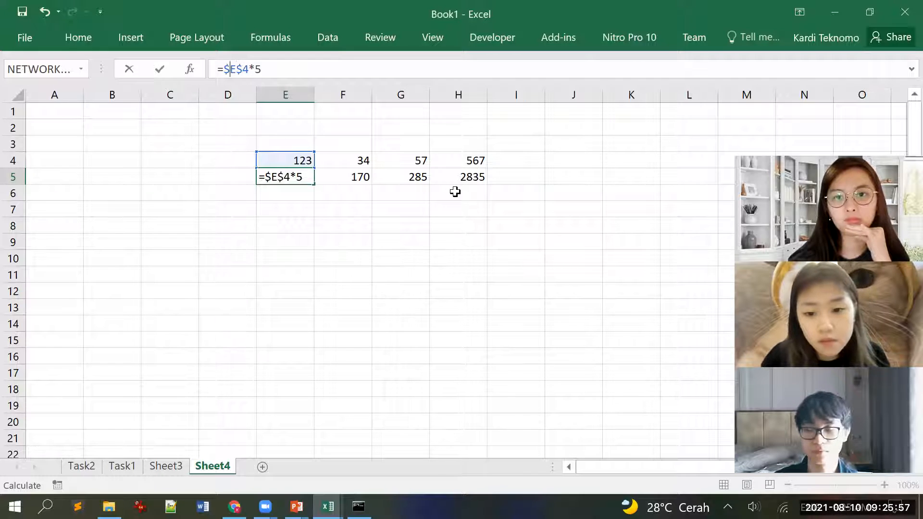
key("Return")
key("Up")
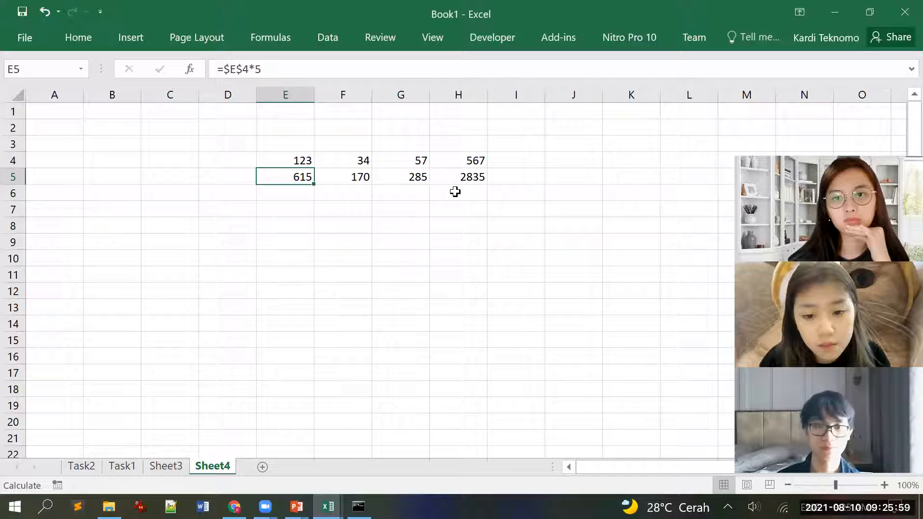
key("F2")
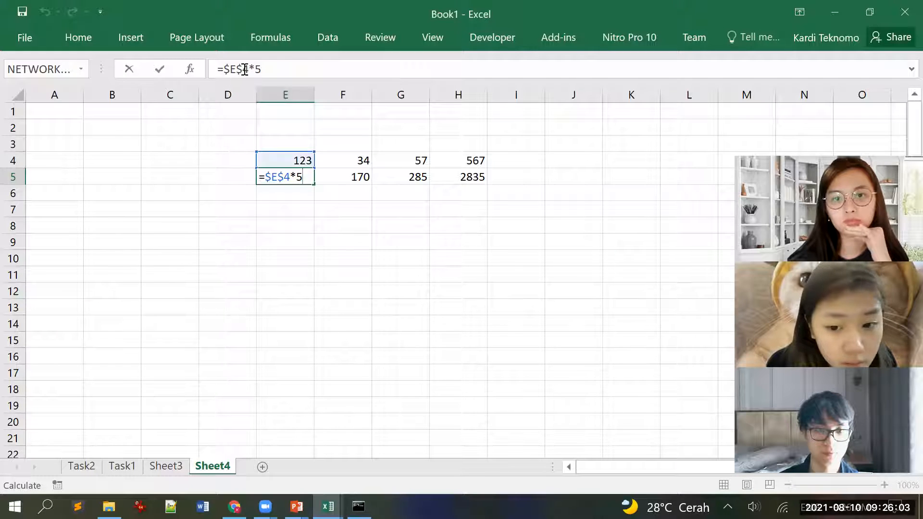
key("Escape")
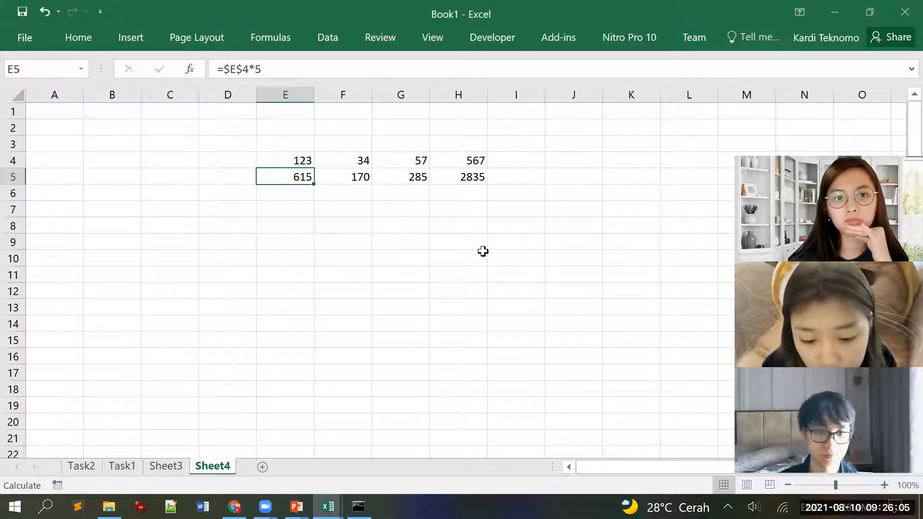
Copy the absolute-reference formula from E5 across the range E5:H5
key("ctrl+c")
key("shift+Right")
key("shift+Right")
key("shift+Right")
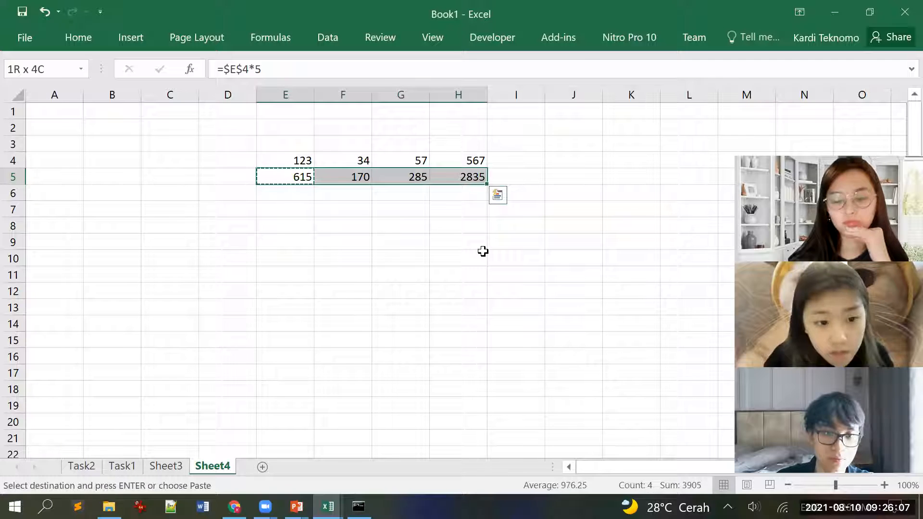
key("ctrl+v")
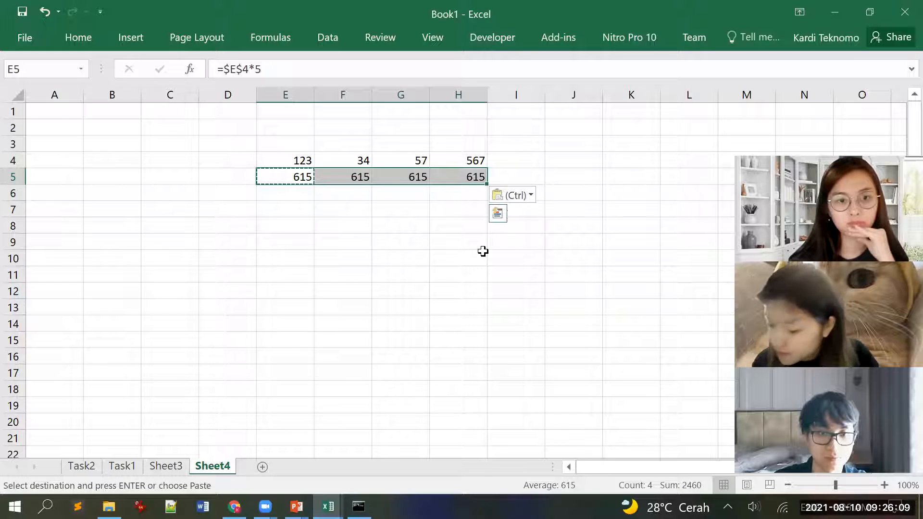
key("Return")
Inspect the copied absolute formulas in F5 and G5 and their source cell E4
key("Left")
key("Left")
key("Right")
key("Right")
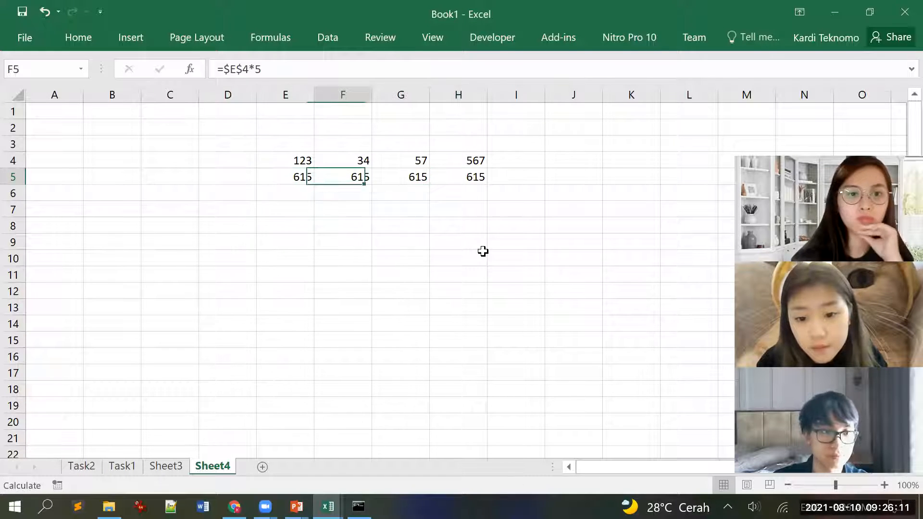
key("F2")
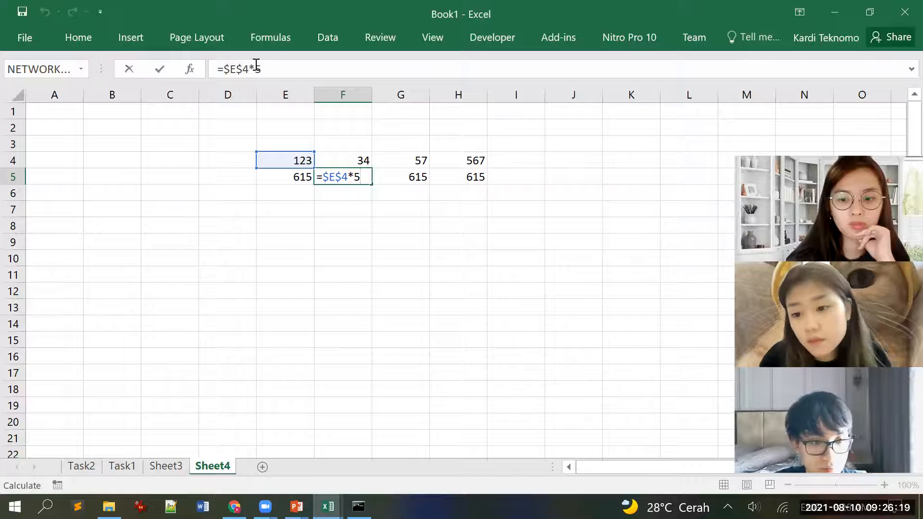
type("`")
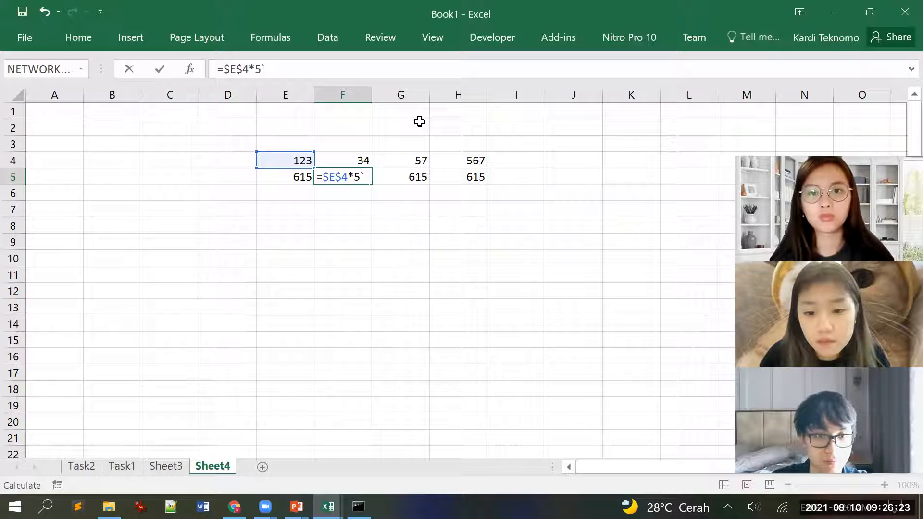
key("Escape")
key("Right")
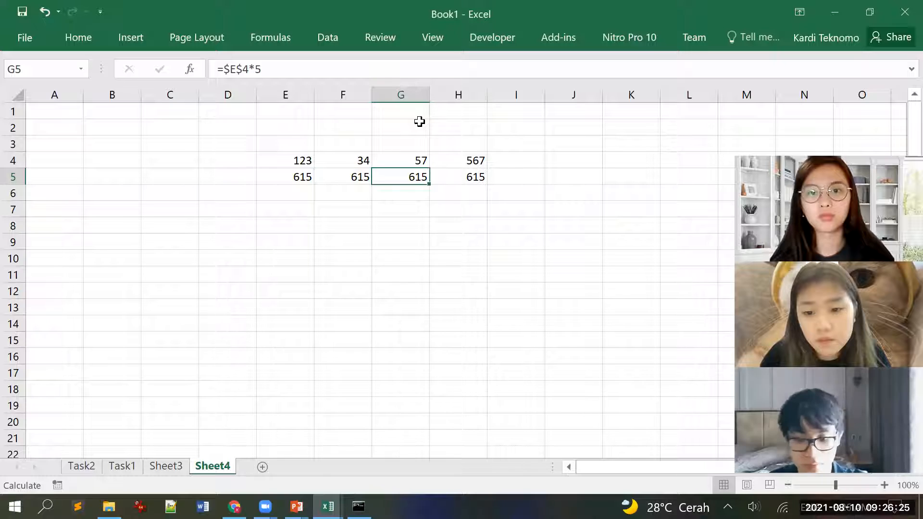
key("Left")
key("Up")
key("Left")
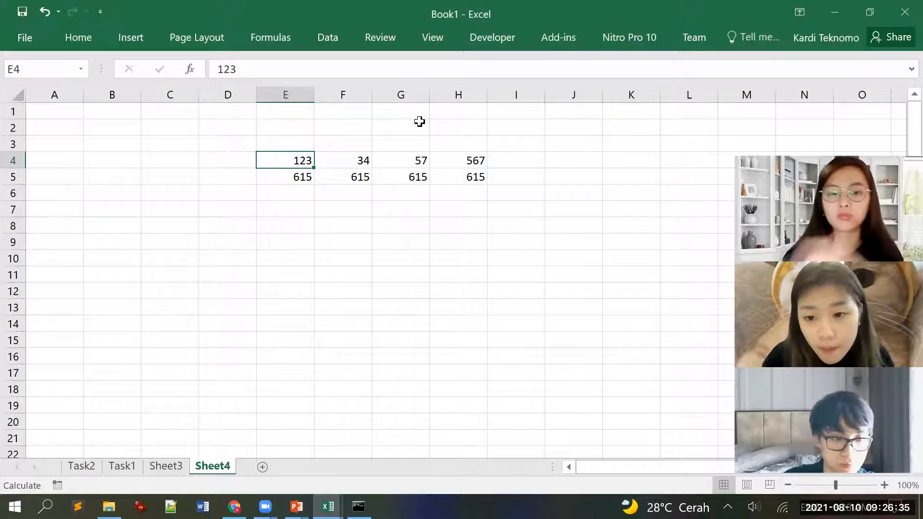
Enter the values 12, 13, 1, 4 and 156 down column D, from D7 to D11
key("Left")
key("Down")
key("Down")
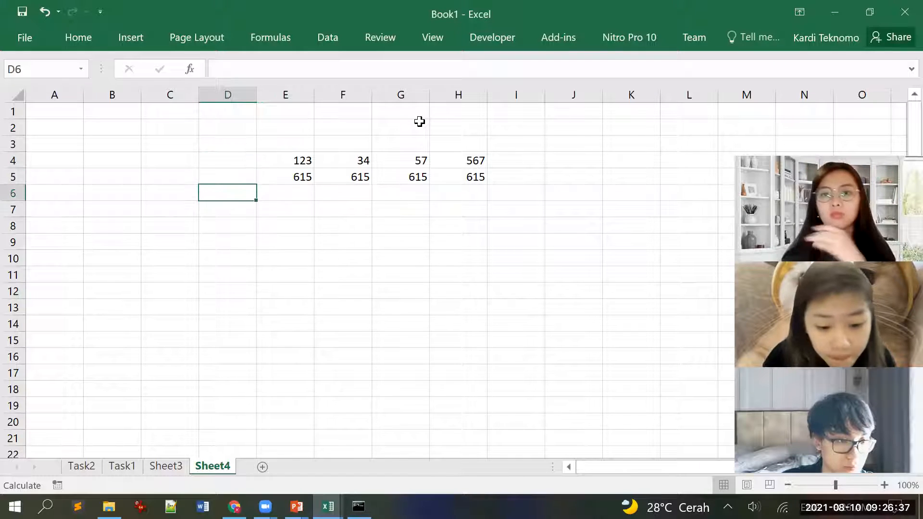
key("Down")
type("12")
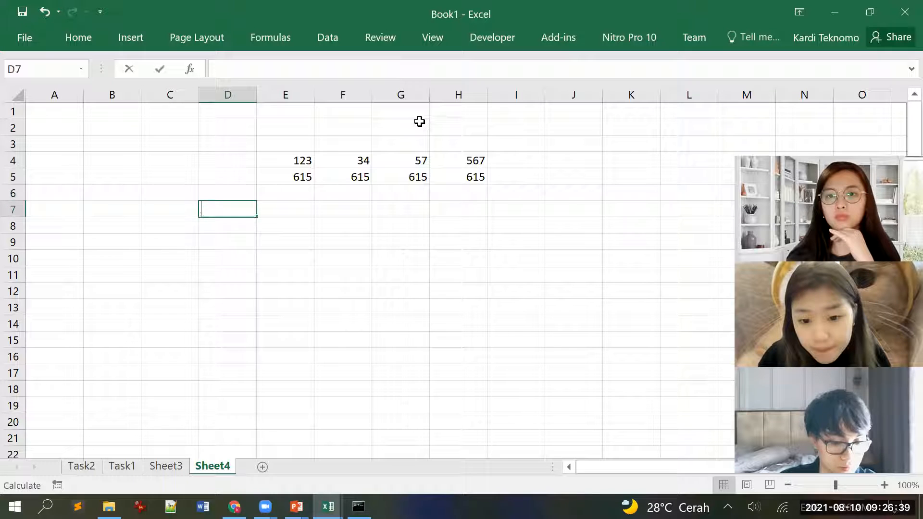
key("Return")
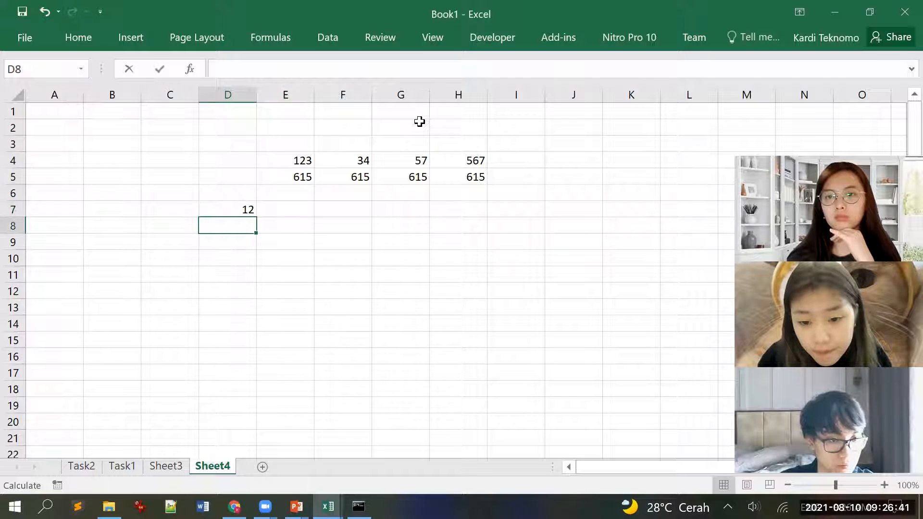
type("13")
key("Return")
type("1")
key("Return")
type("4")
key("Return")
type("156")
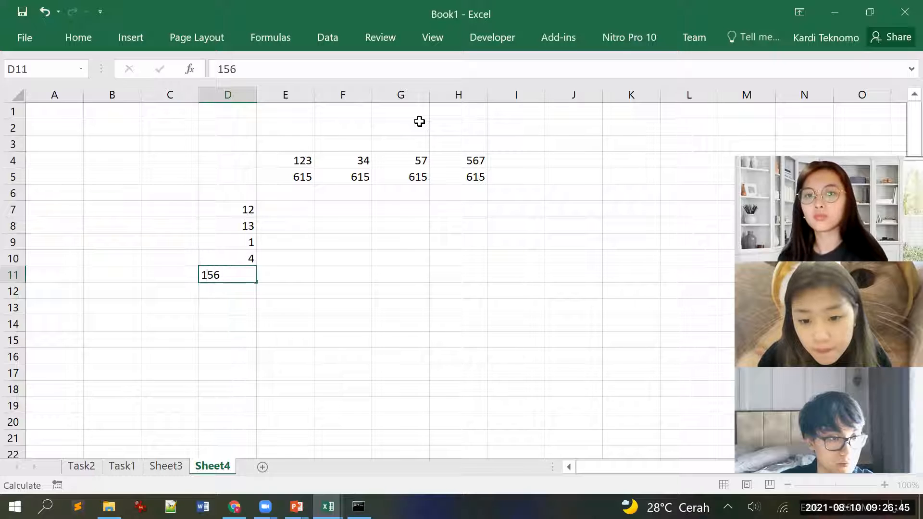
key("Return")
Make the reference in the E5 formula relative again, so that it reads =E4*5
left_click(298, 174)
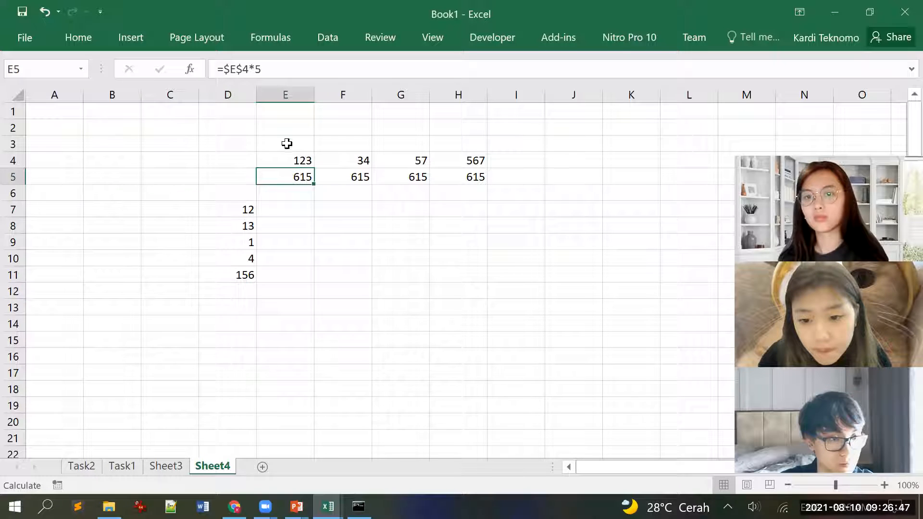
left_click(227, 68)
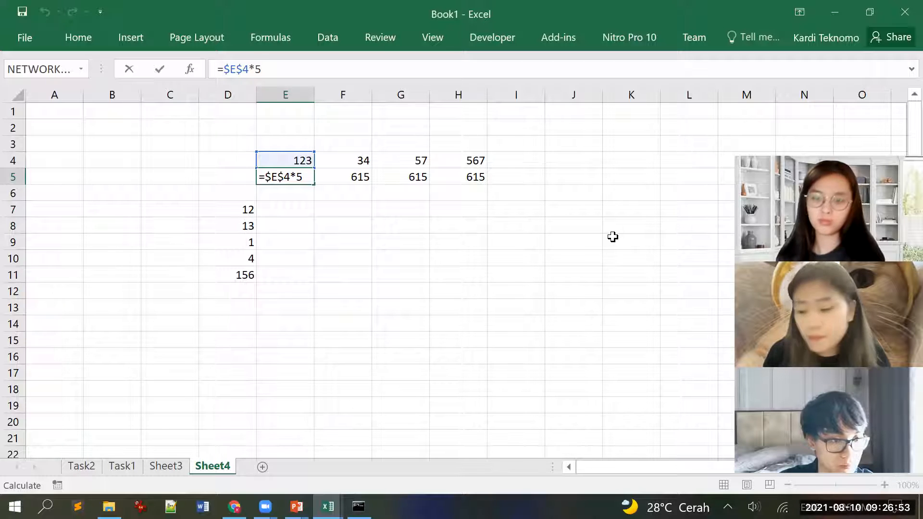
key("Delete")
key("Right")
key("Delete")
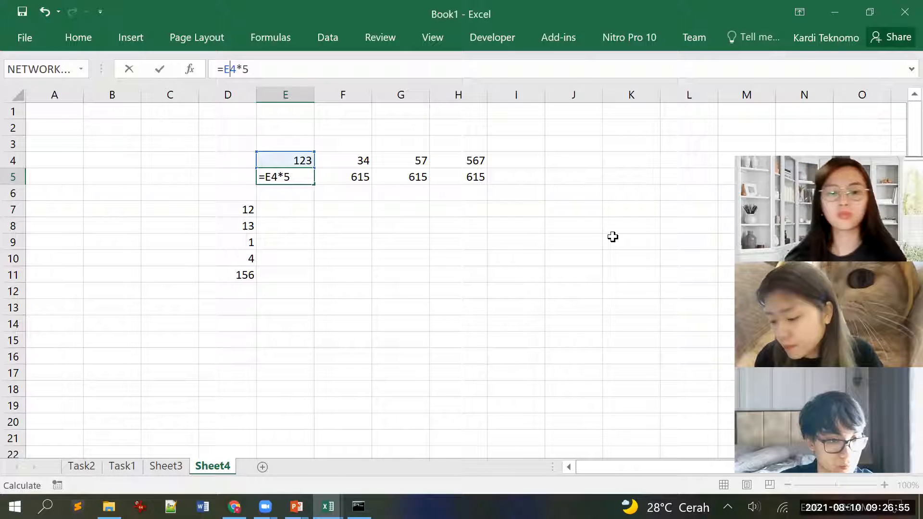
key("Return")
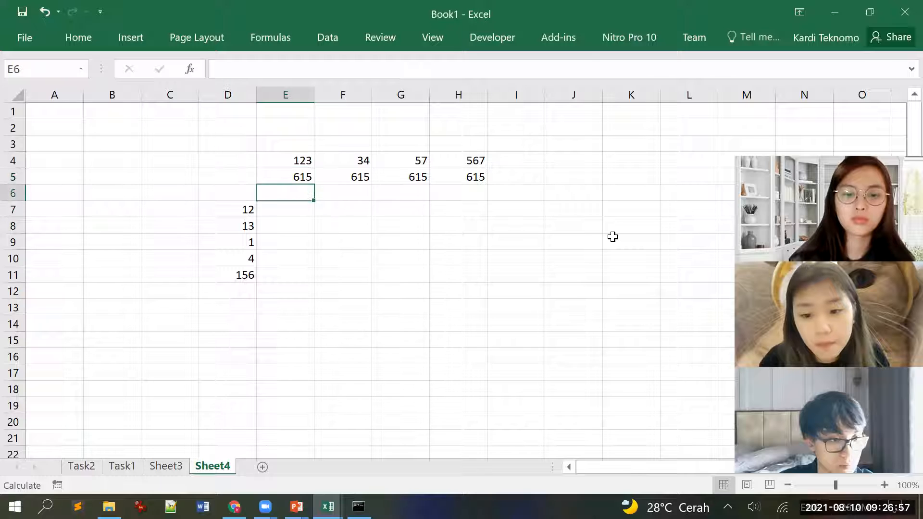
Copy the relative formula from E5 into the range E7:E11, beside the column D values
key("Up")
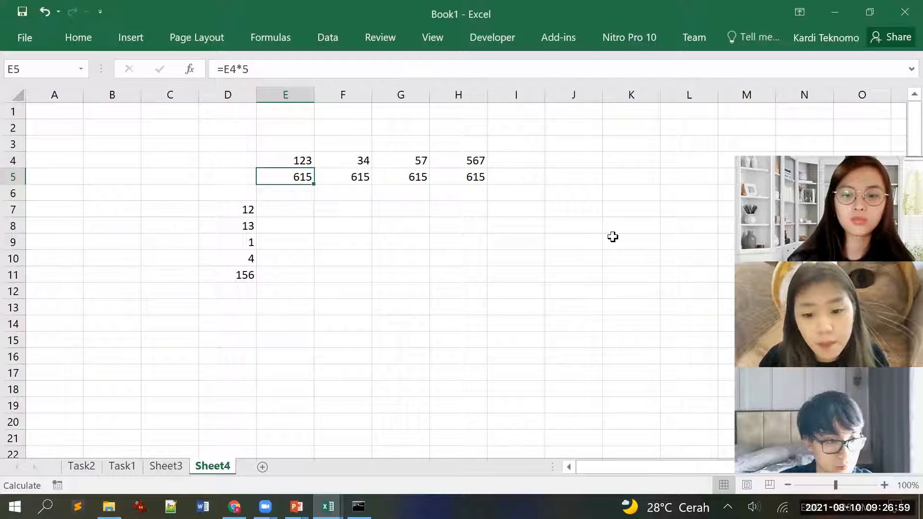
key("ctrl+c")
key("Down")
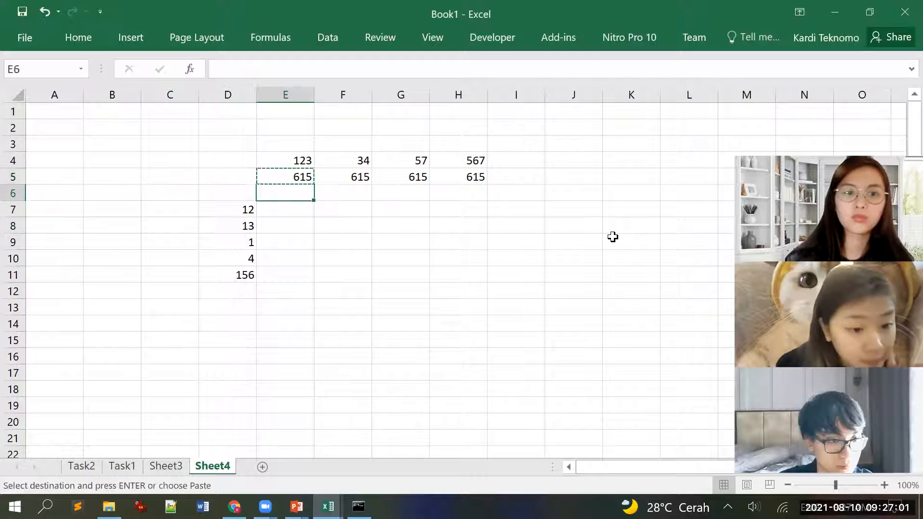
key("Down")
key("shift+Down")
key("shift+Down")
key("shift+Down")
key("shift+Down")
key("Return")
Inspect the copied formulas in E8 and E7 and compare their references with the original in E5
key("Down")
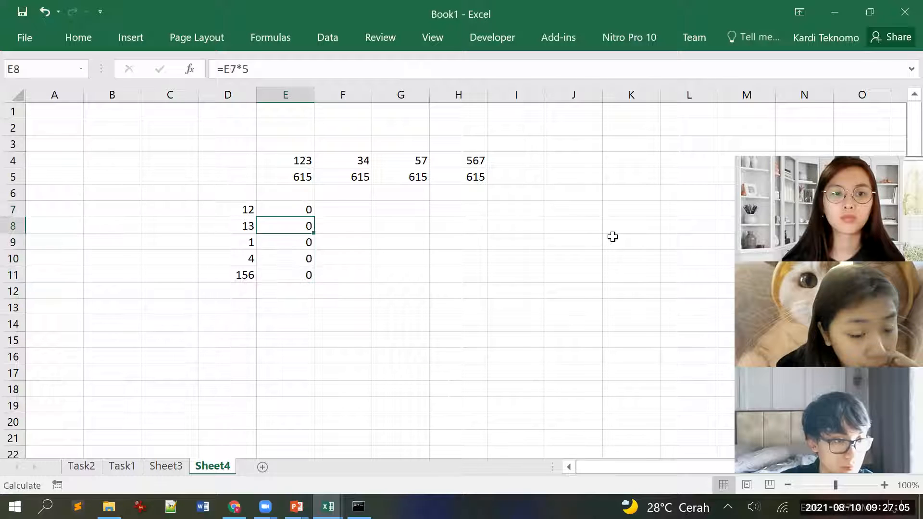
key("Up")
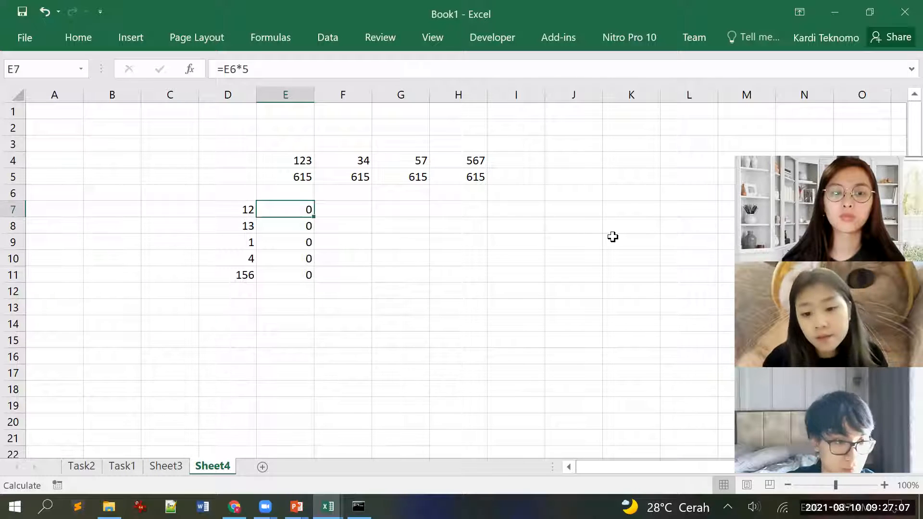
key("F2")
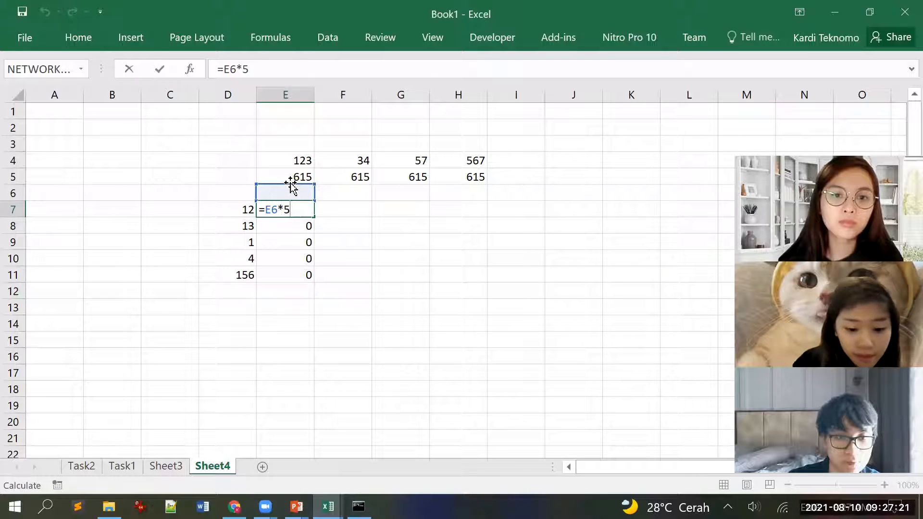
left_click(303, 175)
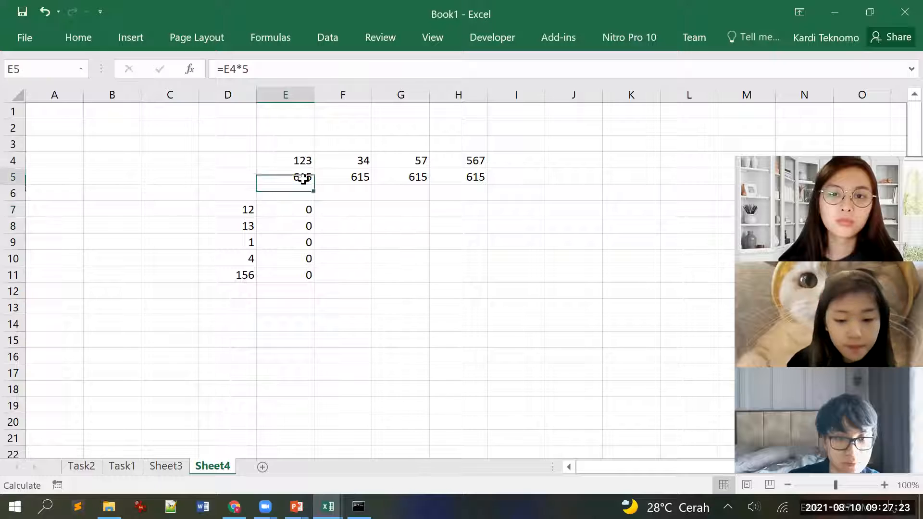
Change the formula in E7 to =D7*5 so that it refers to the value beside it
left_click(281, 210)
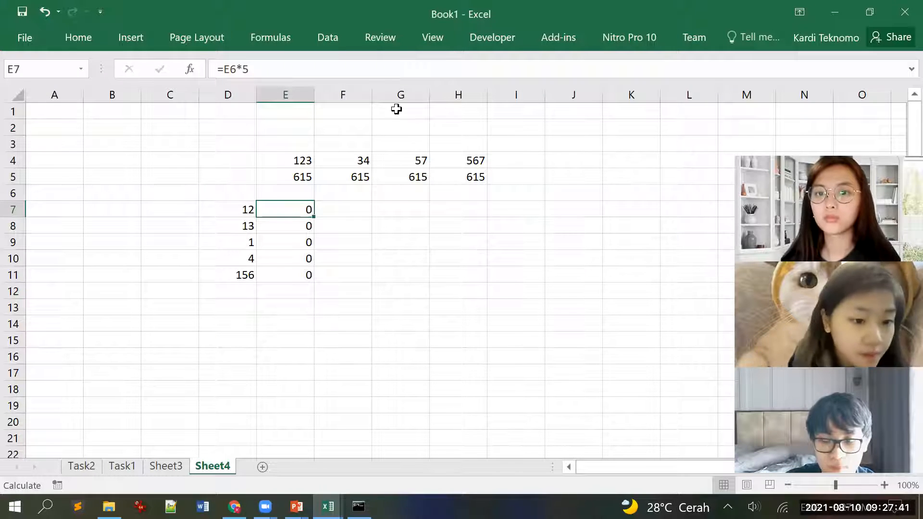
left_click(228, 70)
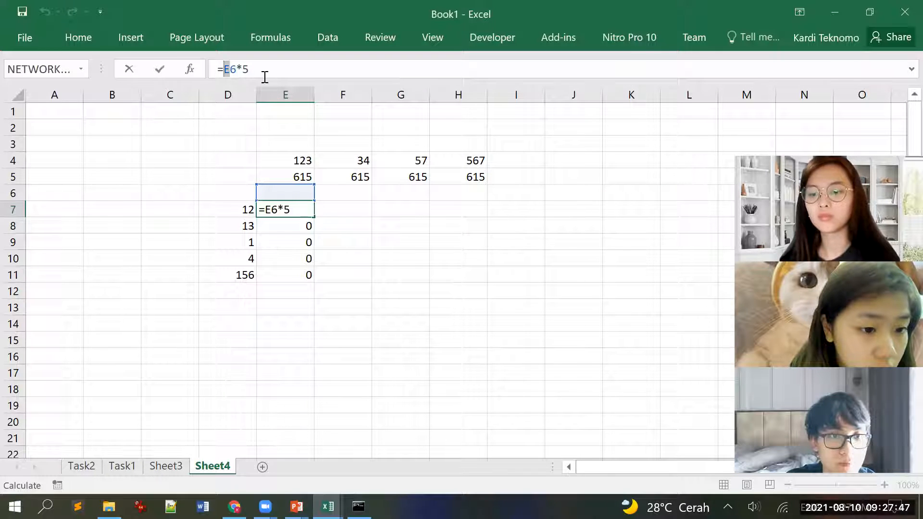
key("Delete")
type("d7")
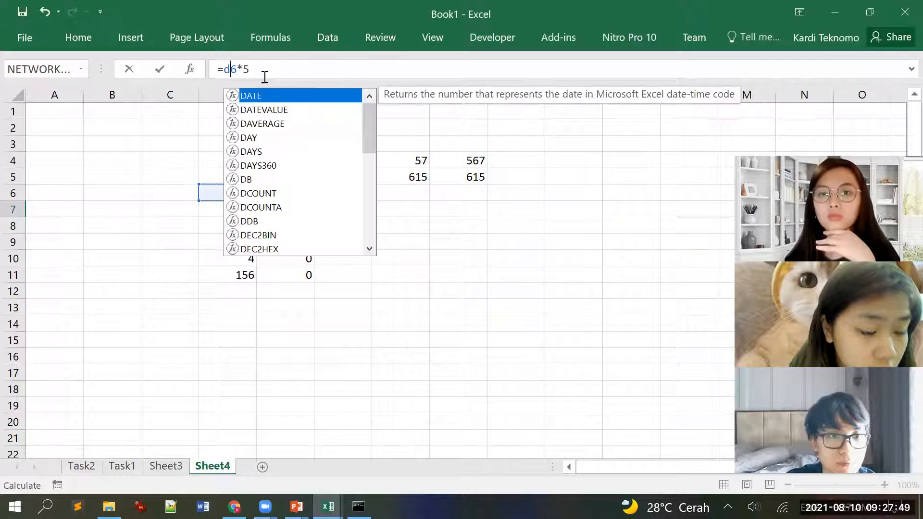
key("Delete")
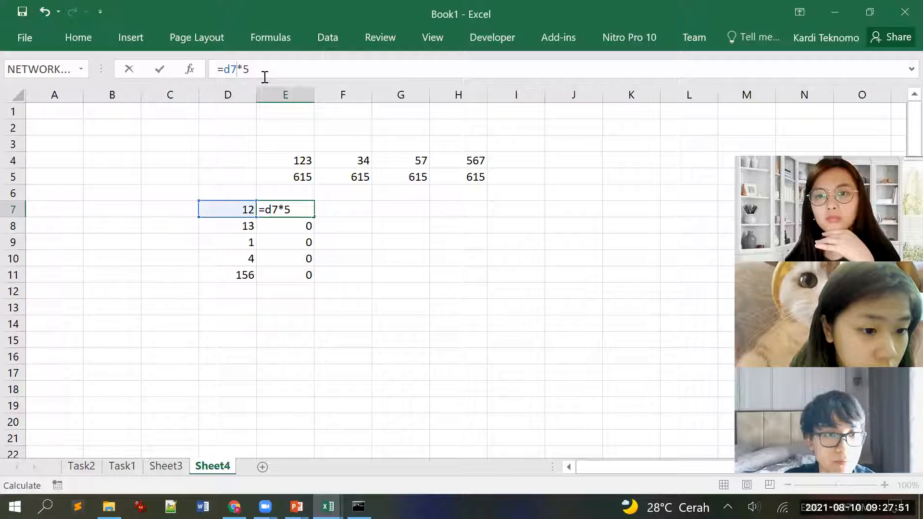
key("Return")
key("Up")
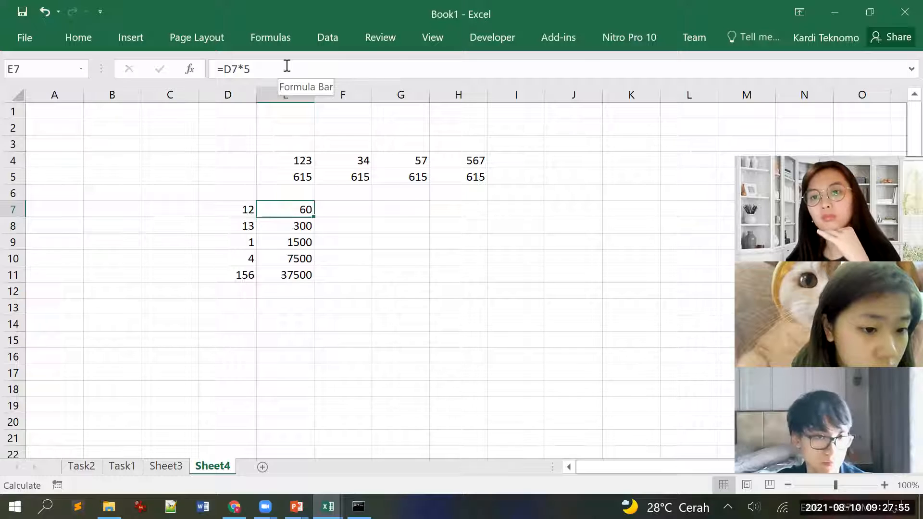
Copy the E7 formula down through the range E7:E11
key("ctrl+c")
key("shift+Down")
key("shift+Down")
key("shift+Down")
key("shift+Down")
key("ctrl+v")
key("ctrl+v")
key("Escape")
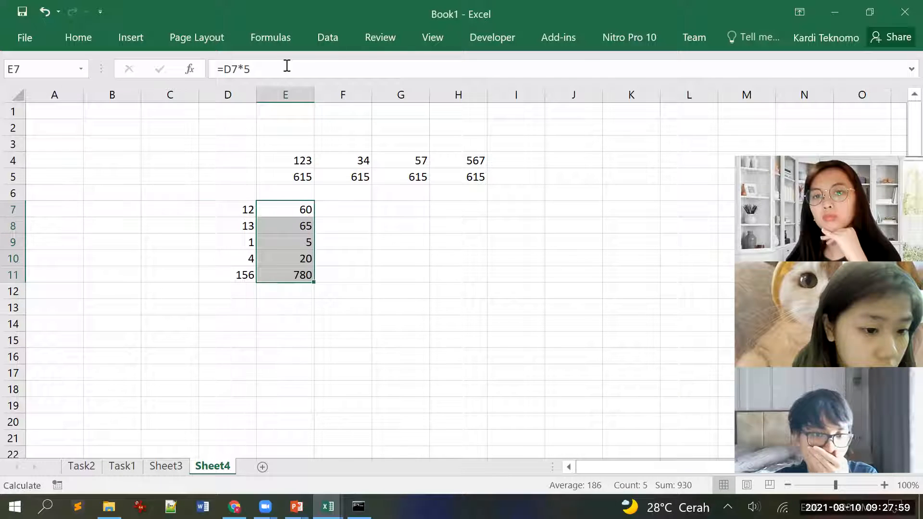
Inspect the copied formula in E8 and the column D cell it refers to
key("Left")
key("Right")
key("Down")
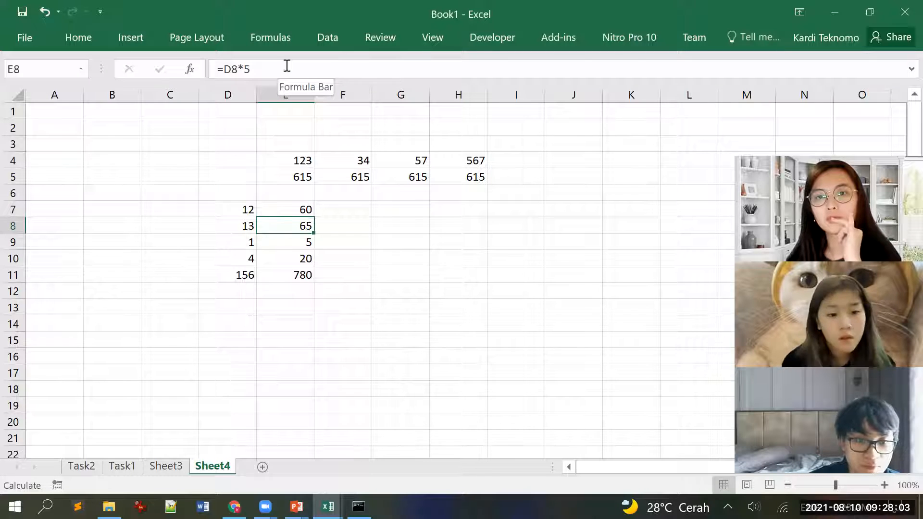
key("F2")
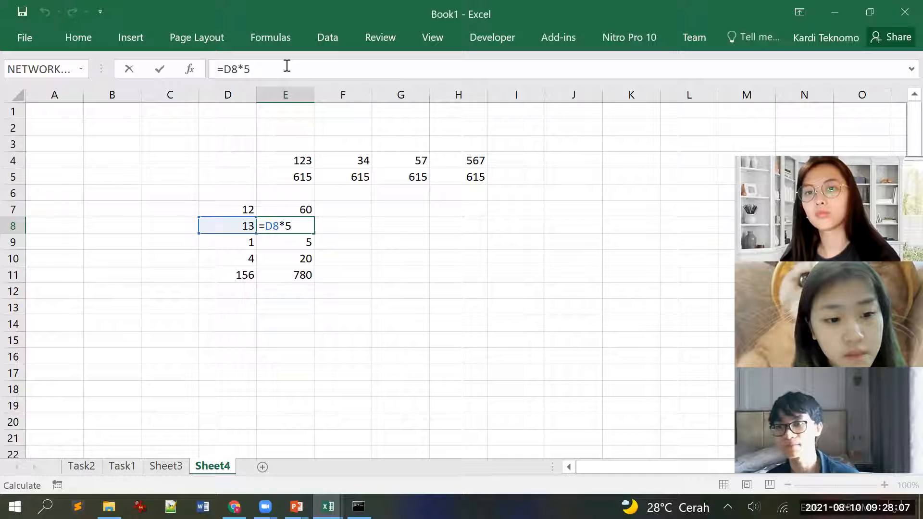
key("Return")
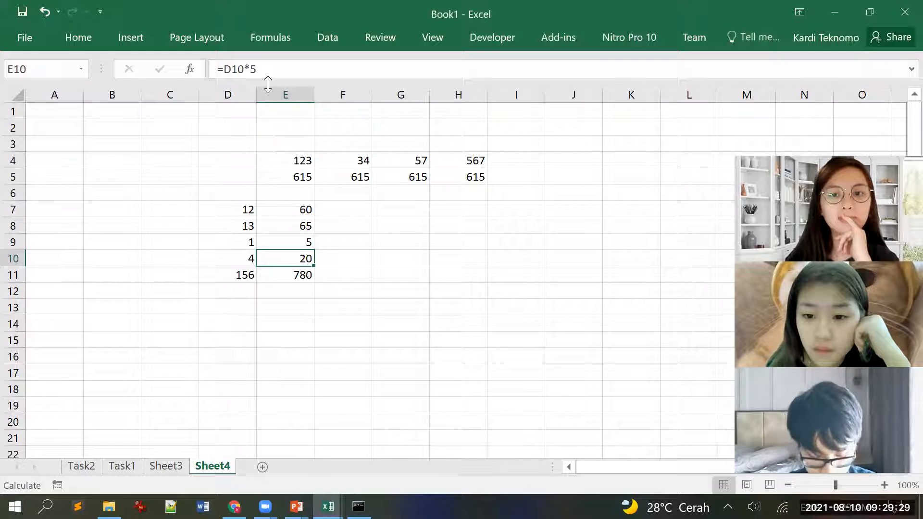
Delete the formulas in E5:H5
key("Up")
key("Up")
key("Up")
key("Up")
key("Up")
key("shift+Right")
key("shift+Right")
key("shift+Right")
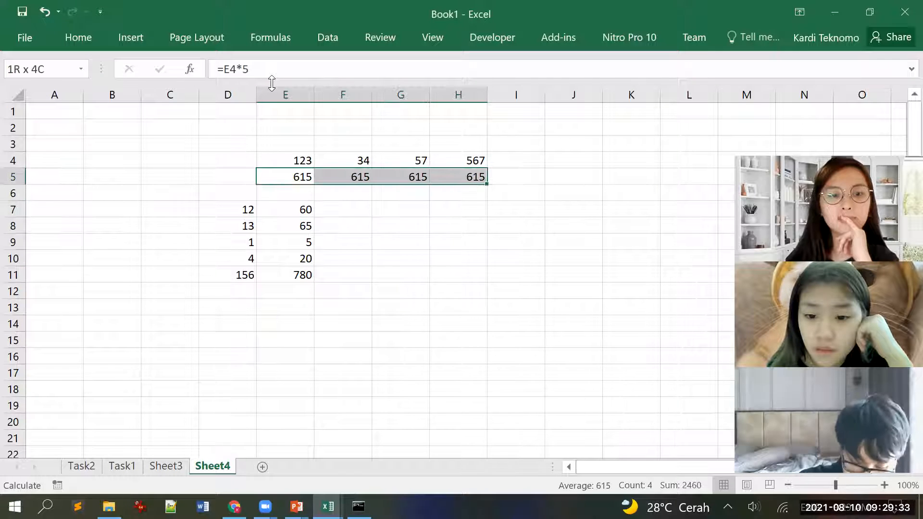
key("Delete")
Move the row of values in E4:H4 down to E6:H6, directly above the formula column
key("Down")
key("Down")
key("Up")
key("Up")
key("Up")
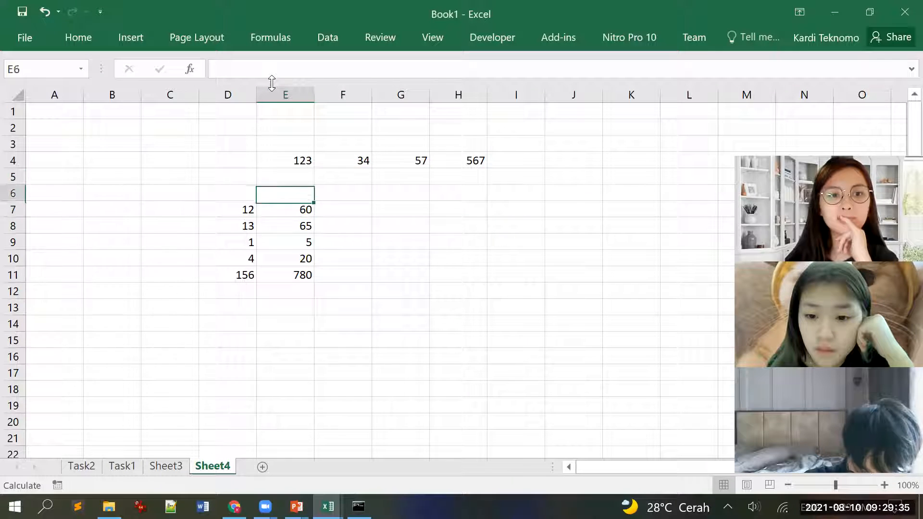
key("shift+Right")
key("shift+Right")
key("shift+Right")
key("ctrl+x")
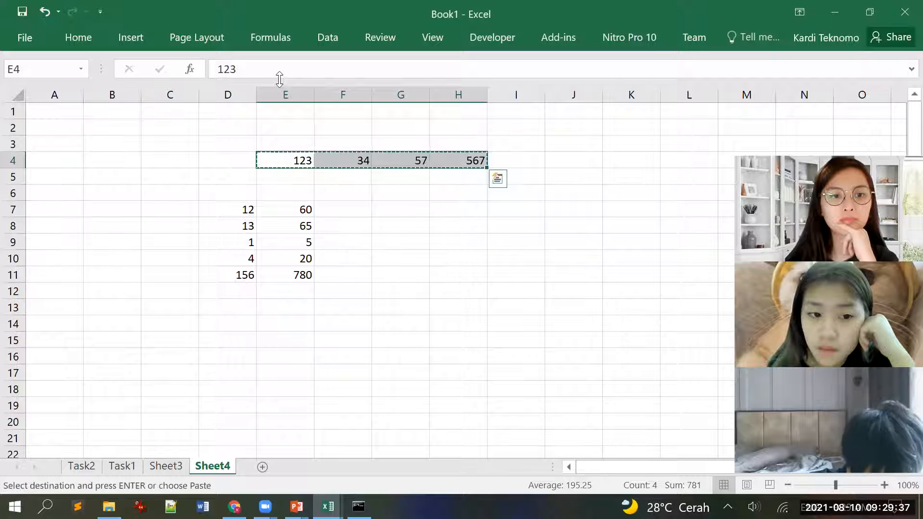
key("Down")
key("Down")
key("ctrl+v")
key("Down")
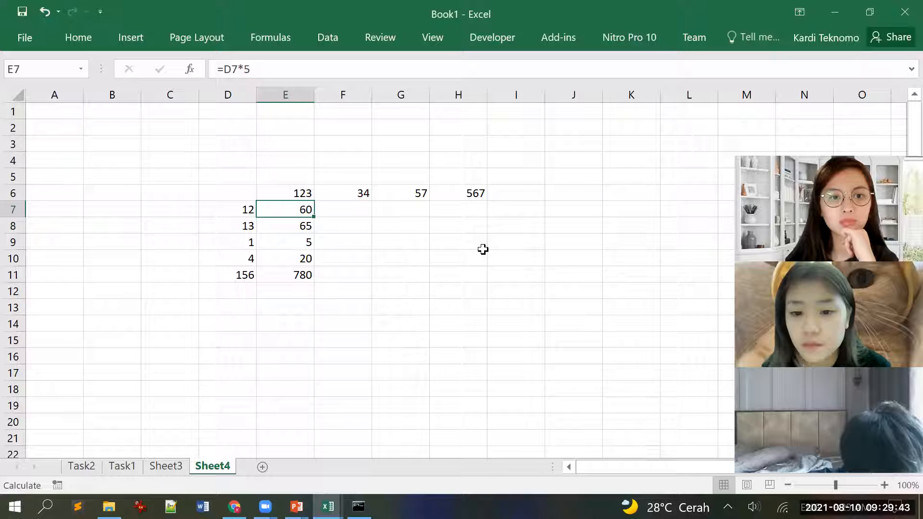
Fill the column values in D7:D11 with yellow
key("Left")
key("shift+Down")
key("shift+Down")
key("shift+Down")
key("shift+Down")
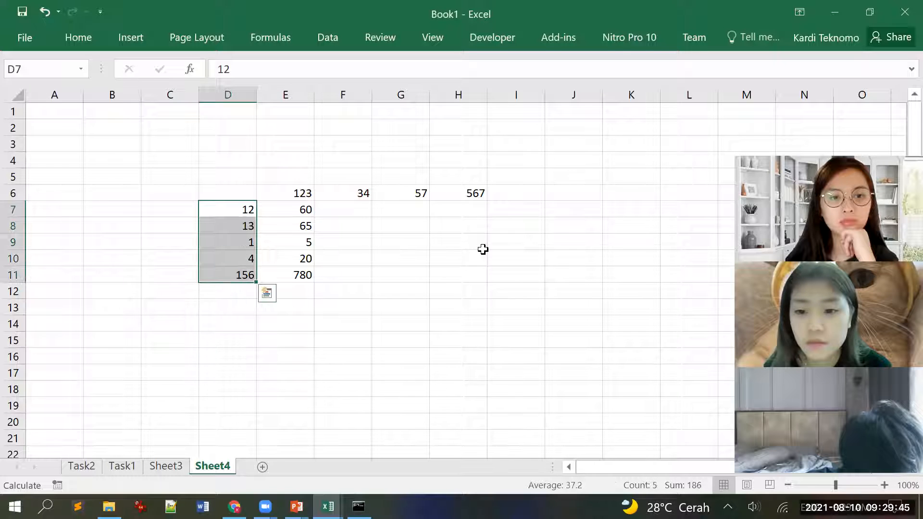
left_click(78, 37)
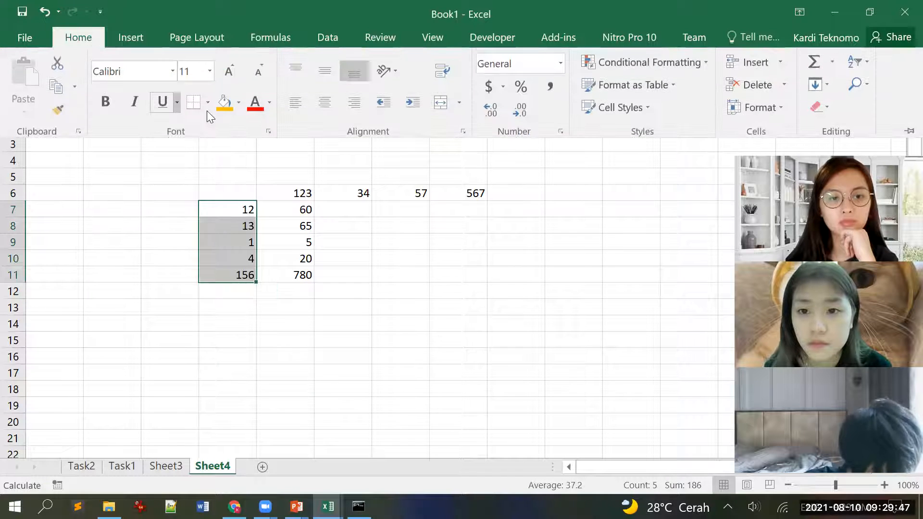
left_click(238, 102)
left_click(256, 226)
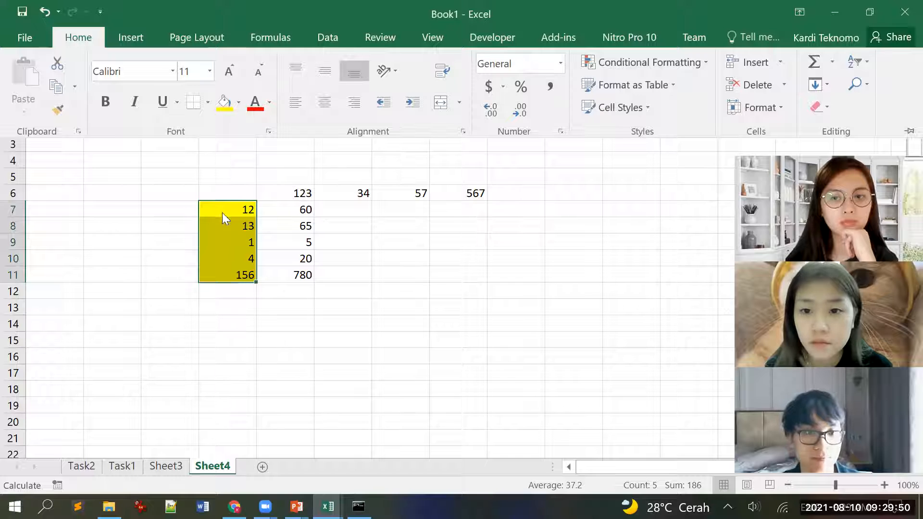
Fill the row values in E6:H6 with the same yellow
left_click(301, 191)
left_click(297, 191)
left_click_drag(297, 191, 476, 193)
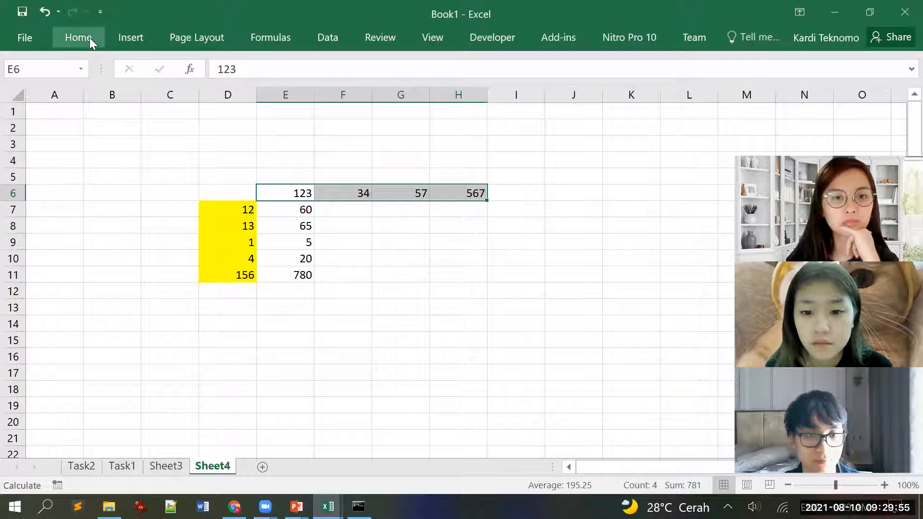
left_click(87, 38)
left_click(221, 112)
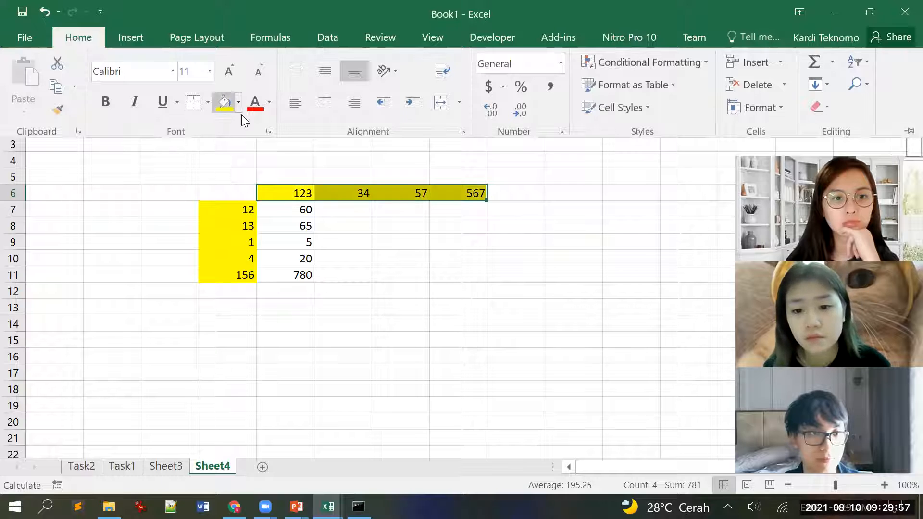
left_click(546, 249)
Clear the formulas from E7:E11 and return to cell E7
left_click(299, 206)
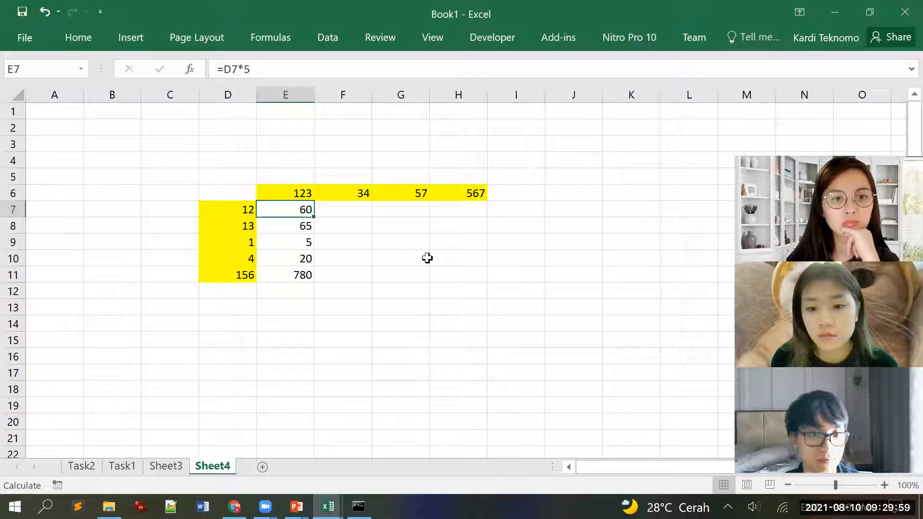
key("shift+Down")
key("shift+Down")
key("shift+Down")
key("shift+Down")
key("Delete")
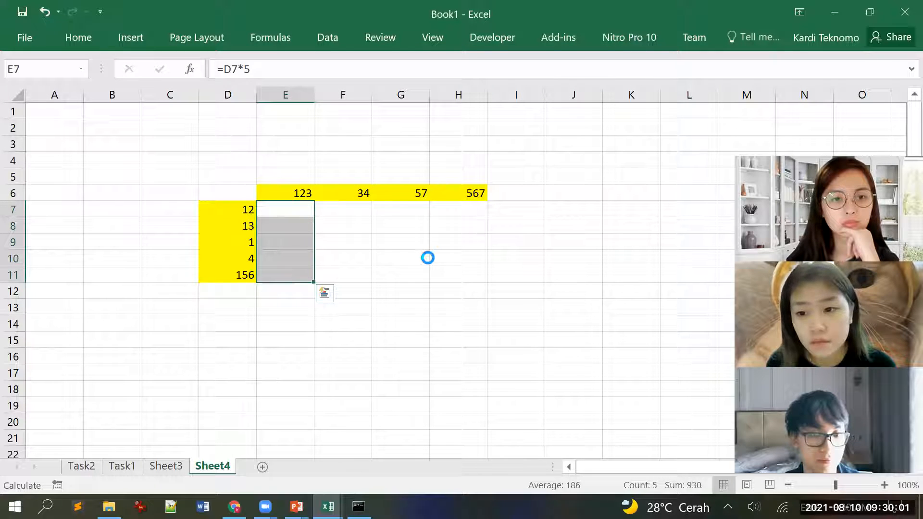
key("Right")
key("Left")
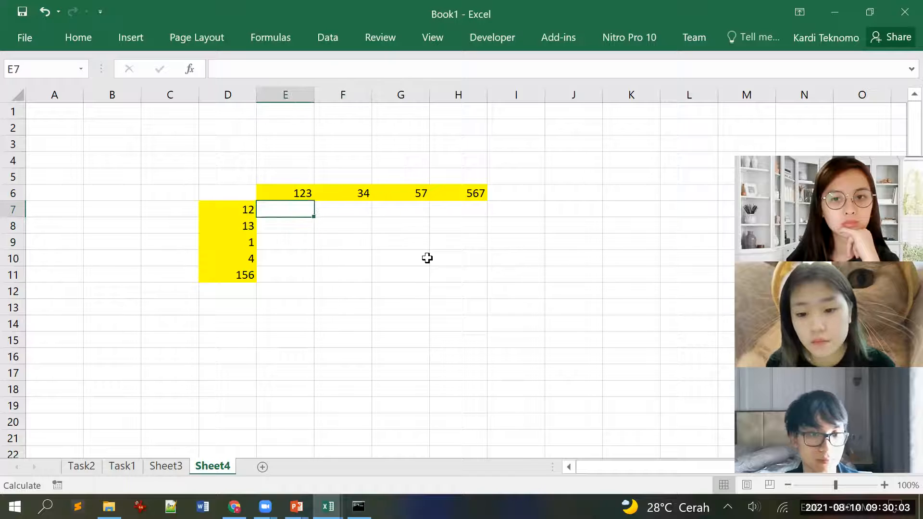
Enter the formula =D7+E6 in E7, adding the row and column header values with relative references
type("=")
key("Left")
type("+")
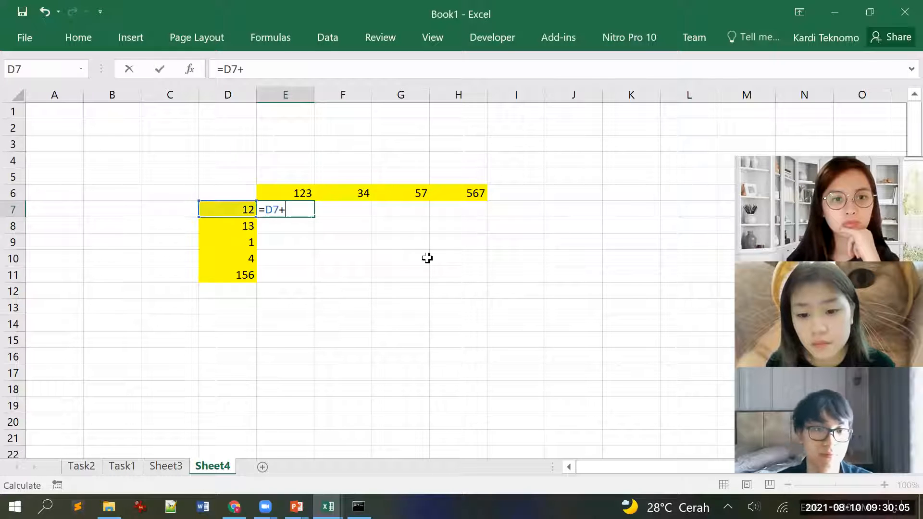
key("Up")
key("Return")
key("Up")
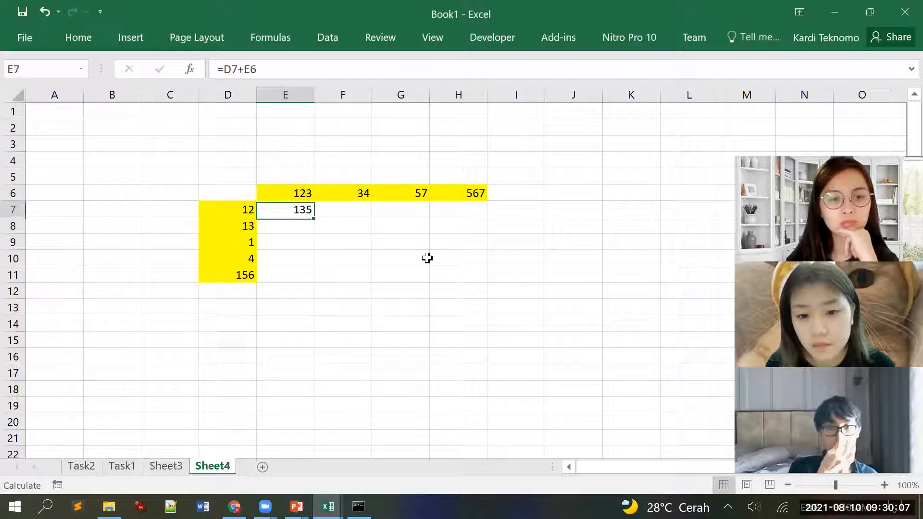
Copy E7's formula across the whole table grid E7:H11
key("ctrl+c")
key("shift+Right")
key("shift+Right")
key("shift+Right")
key("shift+Down")
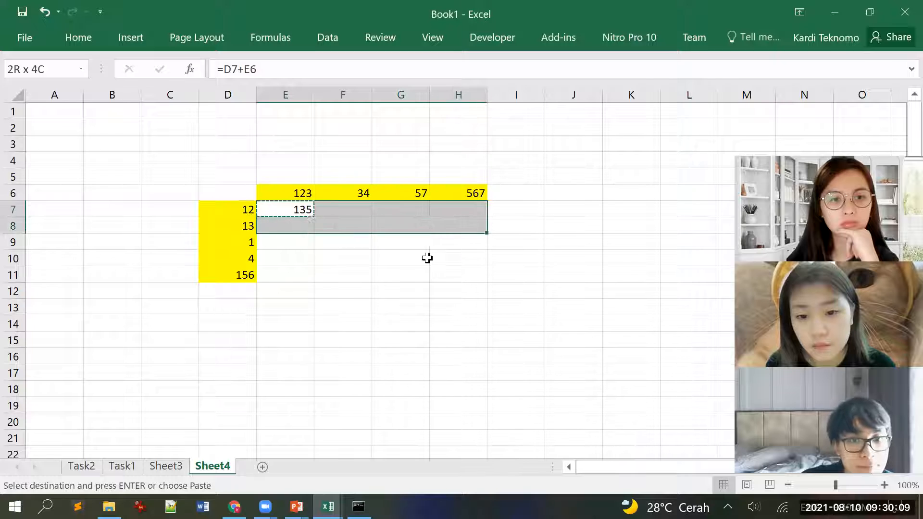
key("shift+Down")
key("shift+Down")
key("shift+Down")
key("Return")
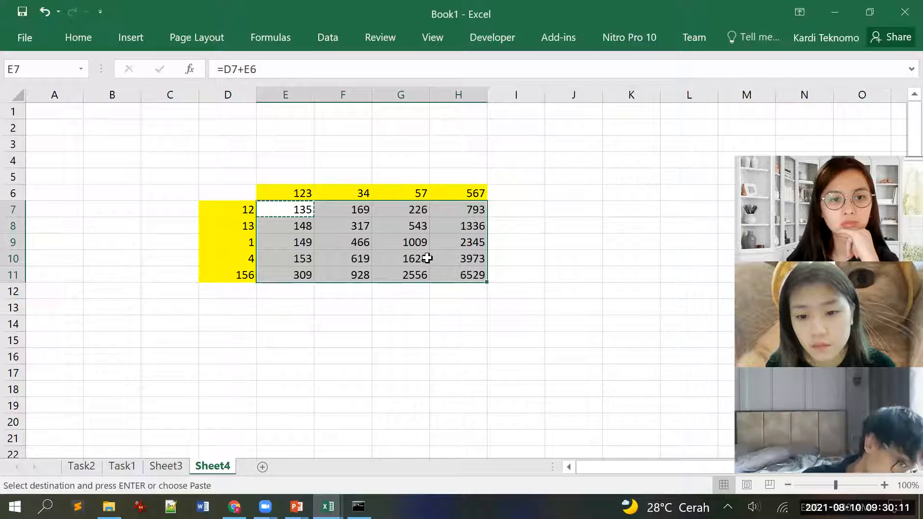
Examine which cells the copied formula in F7 refers to
key("Right")
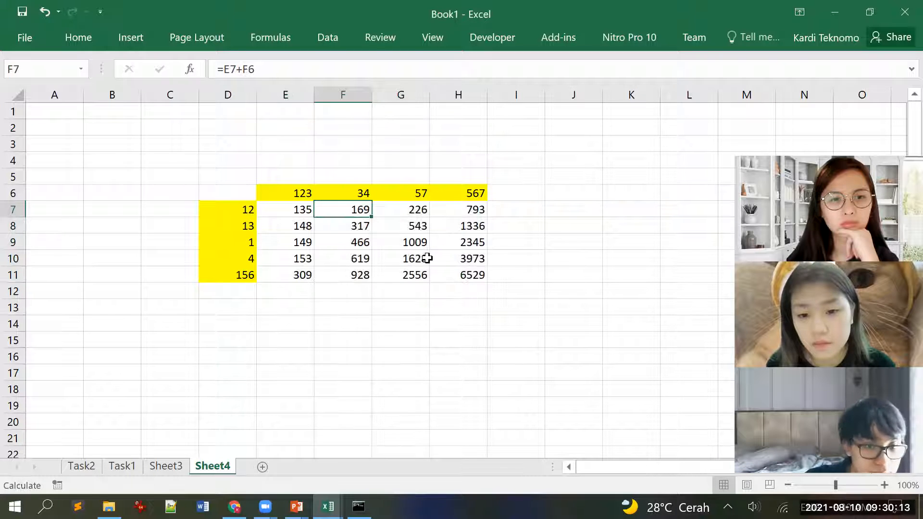
key("F2")
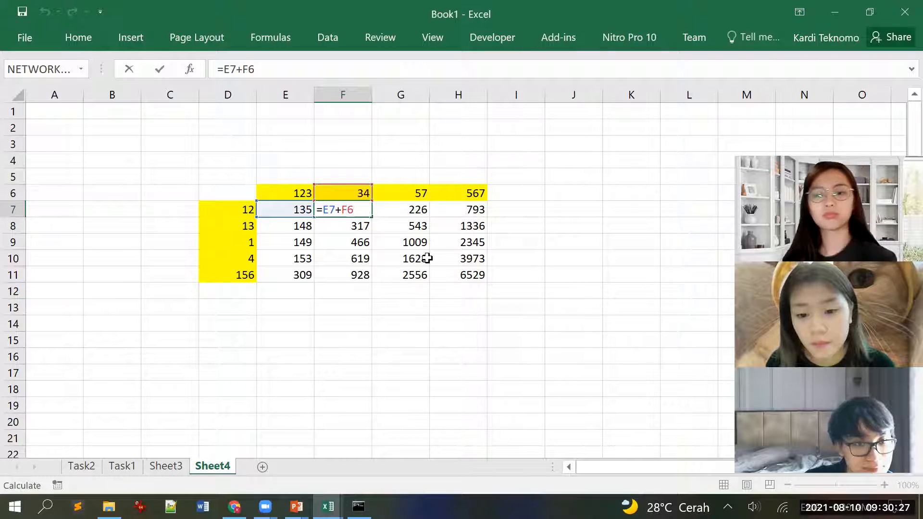
key("Left")
key("ctrl+Return")
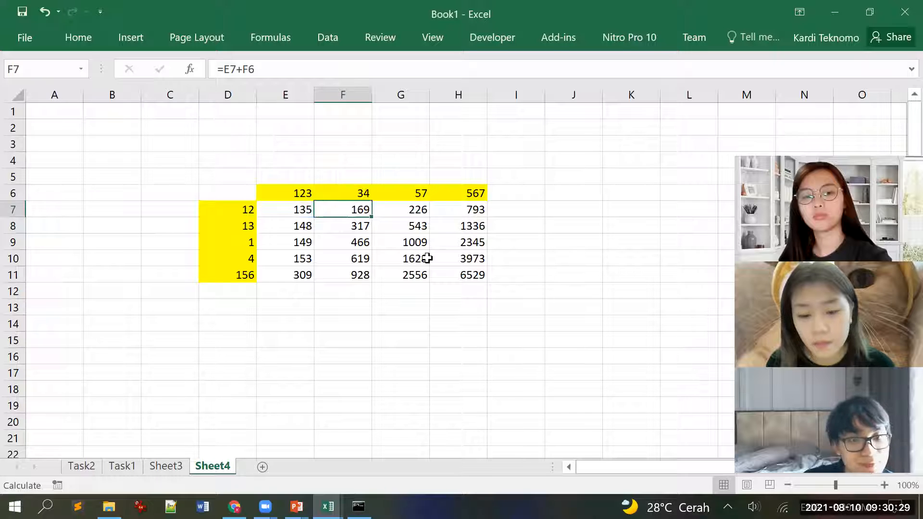
Redirect H11's references to the yellow header cells so its formula reads =D11+H6
key("Left")
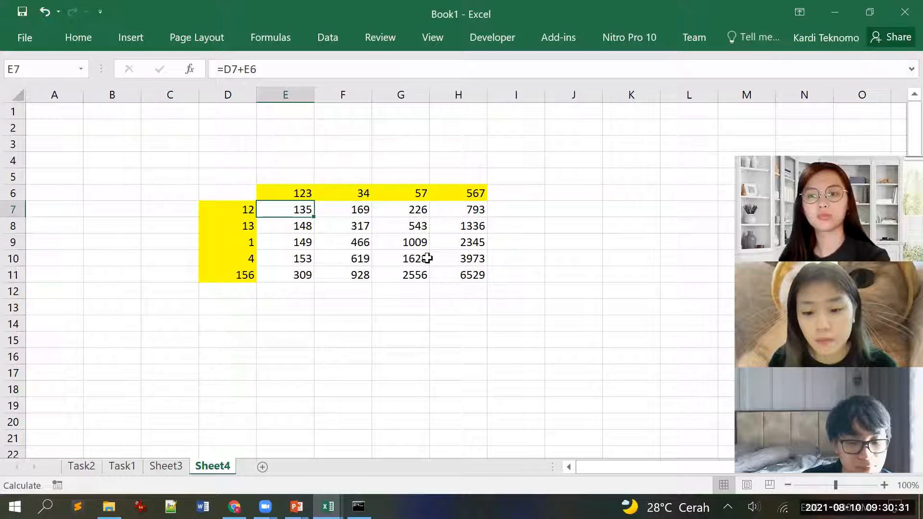
key("Down")
key("Down")
key("Down")
key("Down")
key("Right")
key("Right")
key("Right")
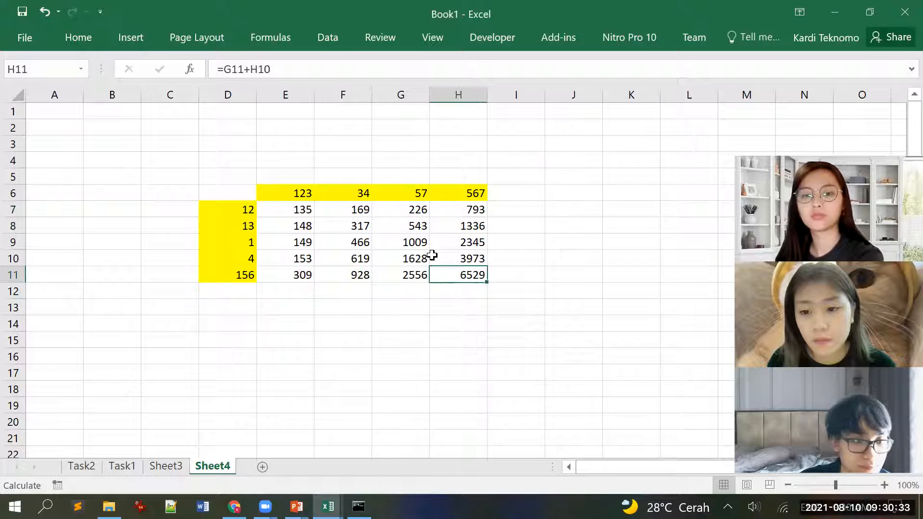
key("F2")
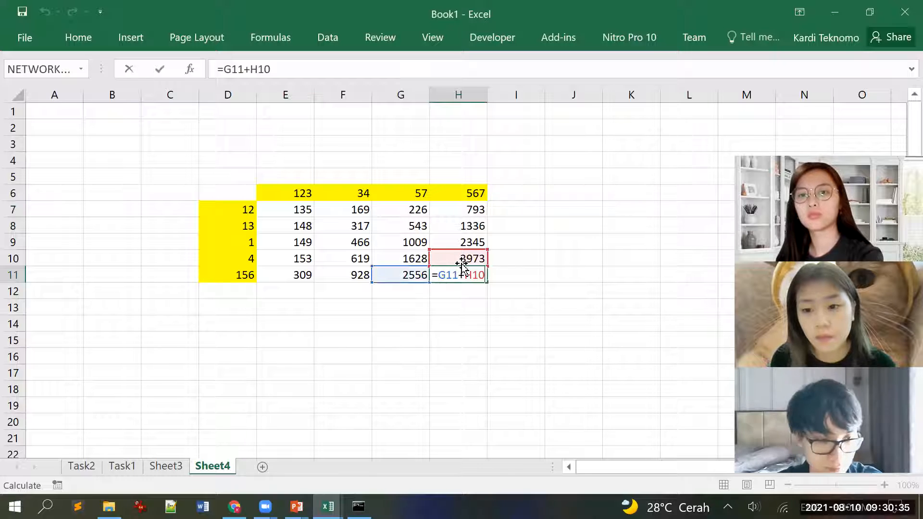
left_click_drag(450, 251, 452, 185)
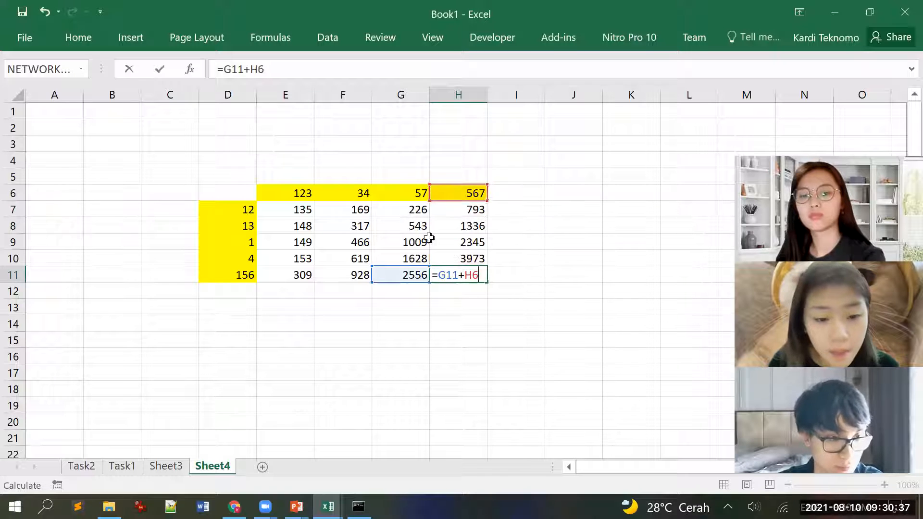
left_click_drag(405, 267, 230, 275)
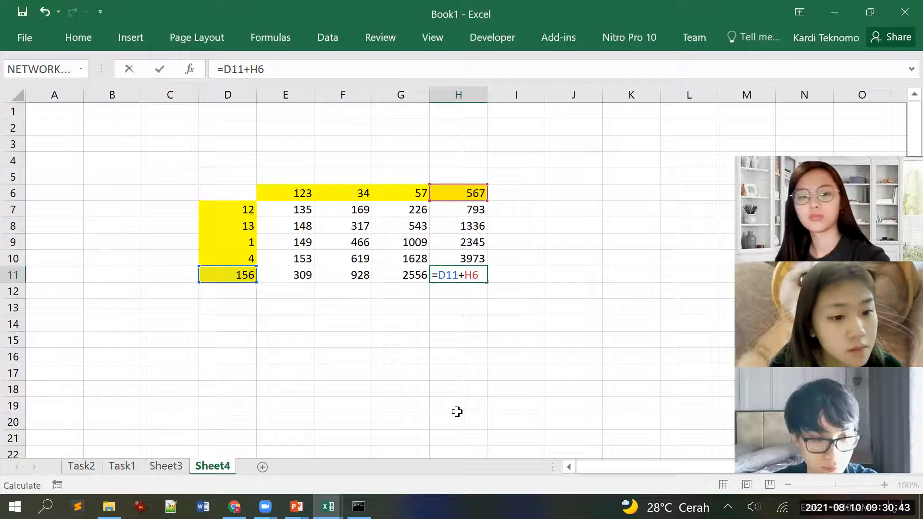
Commit H11's formula and clear all formulas from the table grid E7:H11
left_click(294, 209)
key("shift+Down")
key("shift+Down")
key("shift+Down")
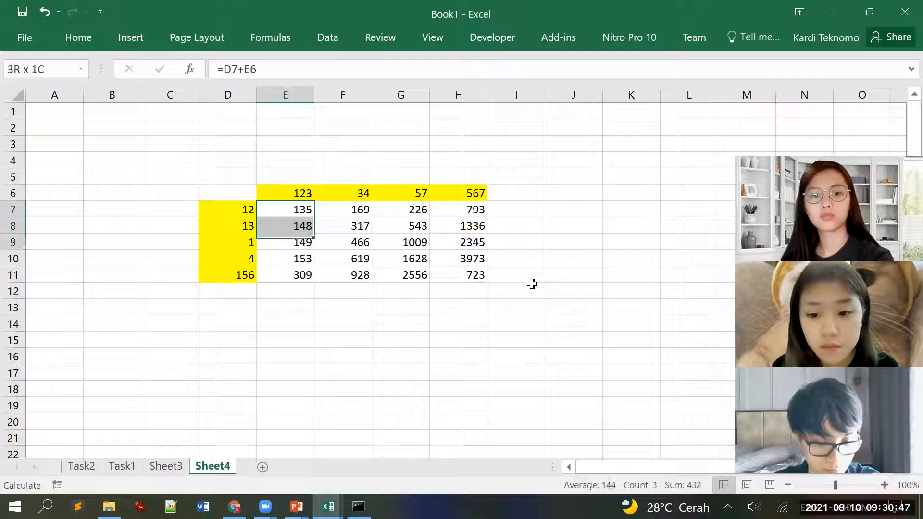
key("shift+Down")
key("shift+Right")
key("shift+Right")
key("shift+Right")
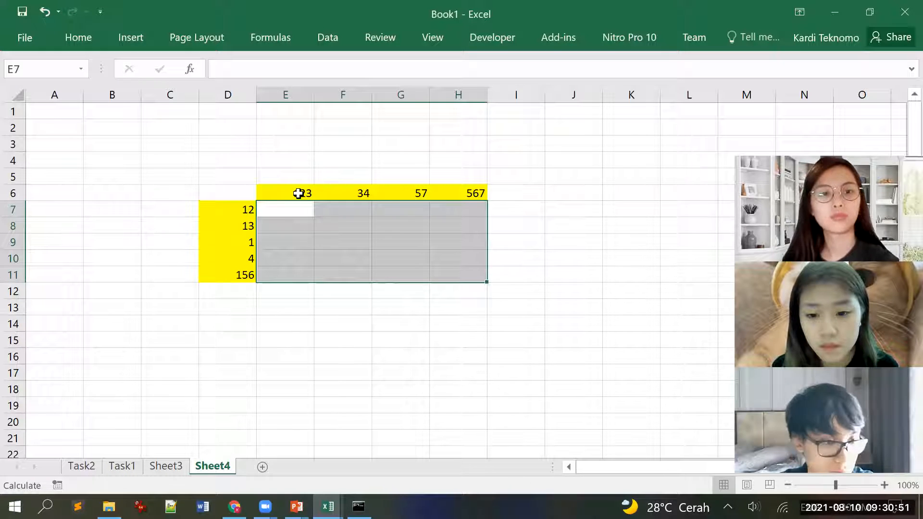
Enter the formula =E6+D7 in E7, taking the column header first and the row header second
left_click(298, 192)
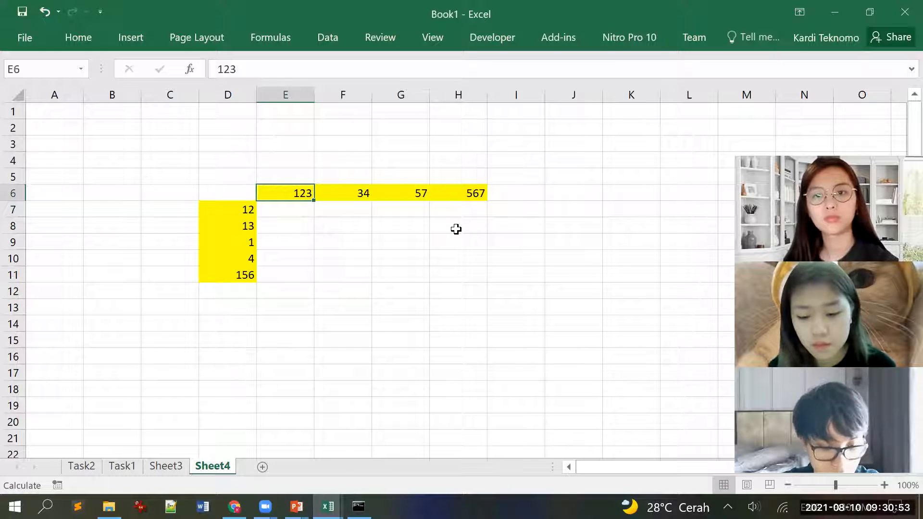
key("Down")
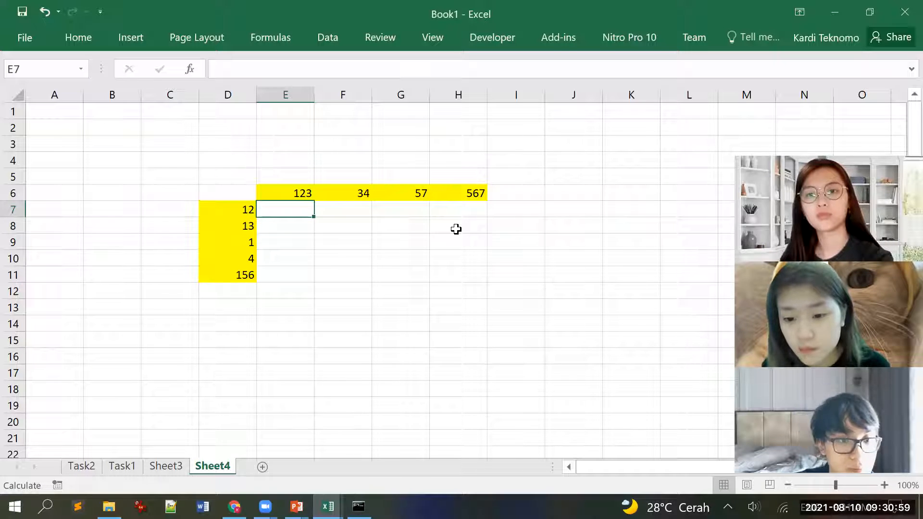
type("=")
key("Up")
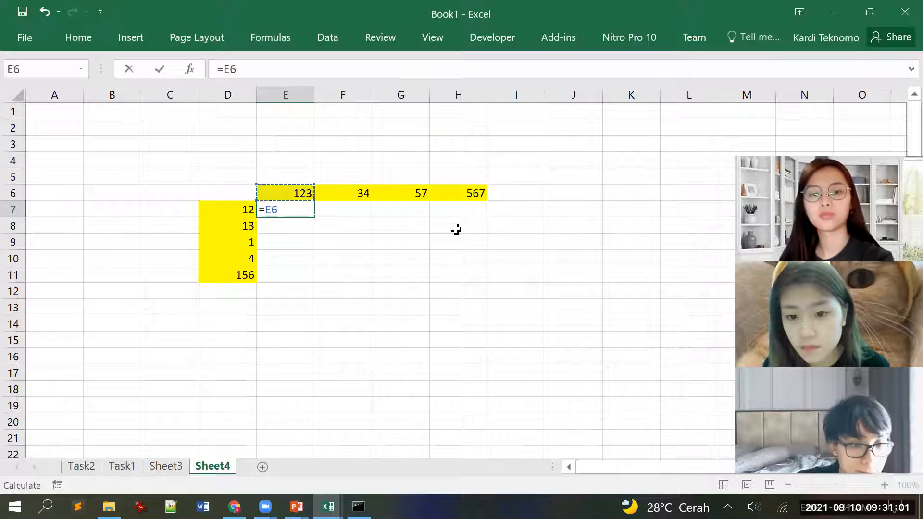
type("+")
key("Left")
key("Return")
key("Up")
Copy E7's formula and select the table grid E7:H11 as the paste range
key("ctrl+c")
key("shift+Right")
key("shift+Right")
key("shift+Right")
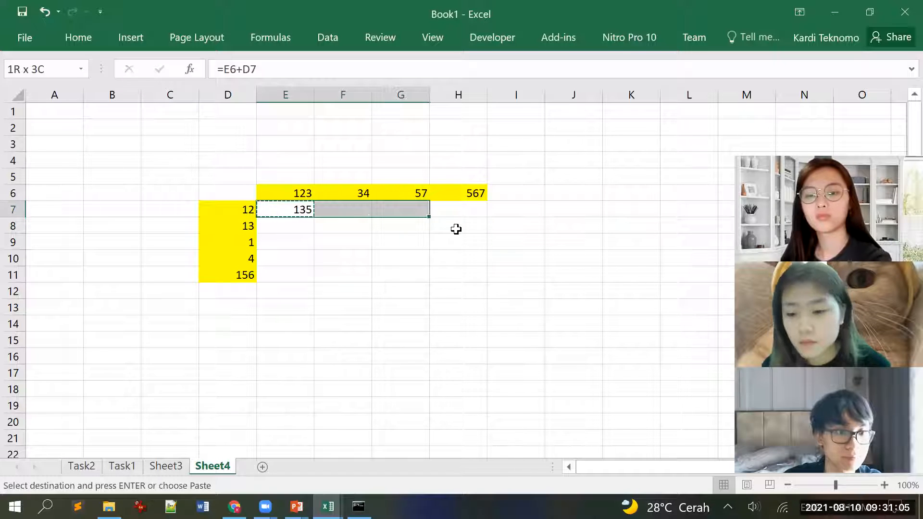
key("shift+Down")
key("shift+Down")
key("shift+Down")
key("shift+Down")
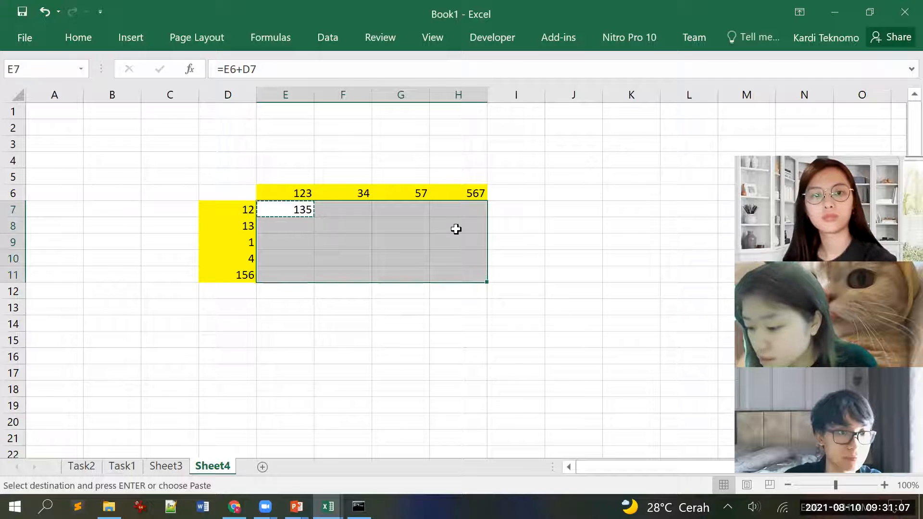
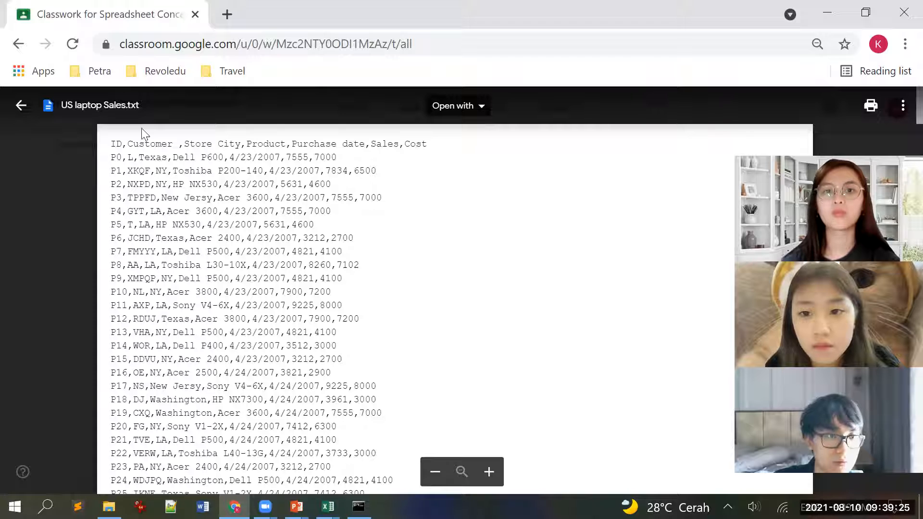
Check the US laptop Sales.txt preview in the classroom for a way to download the file
left_click(903, 105)
left_click(411, 165)
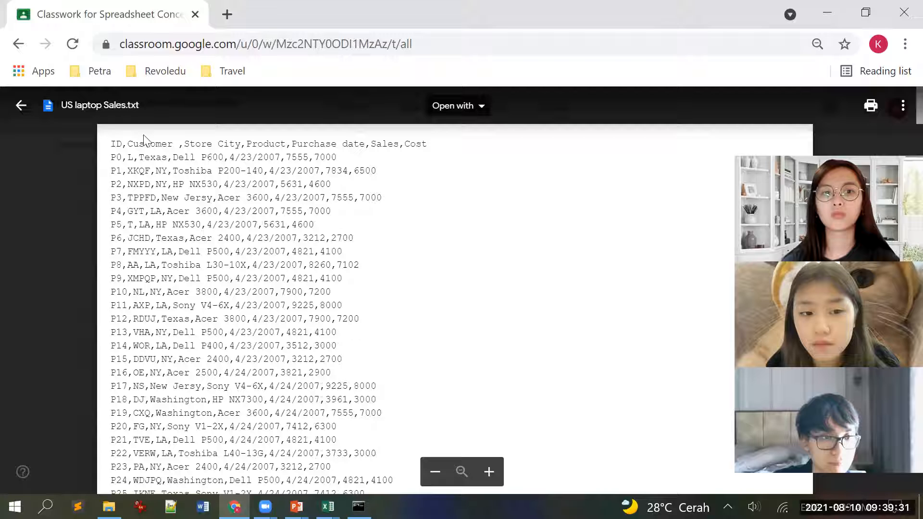
left_click(21, 105)
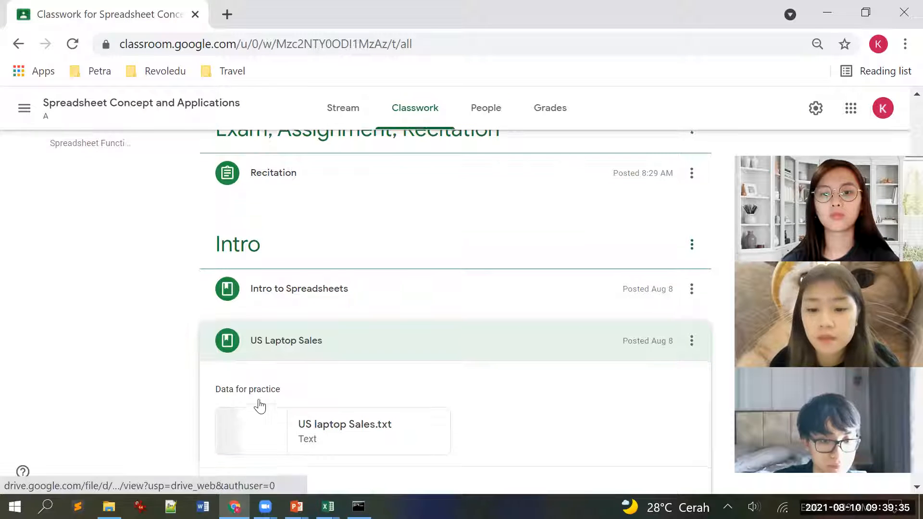
scroll(258, 282, "down", 3)
left_click(257, 281)
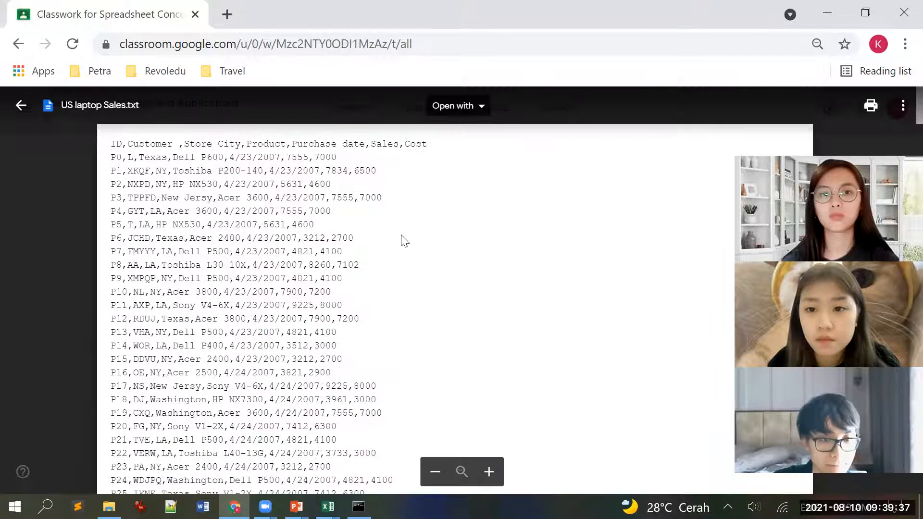
left_click(482, 109)
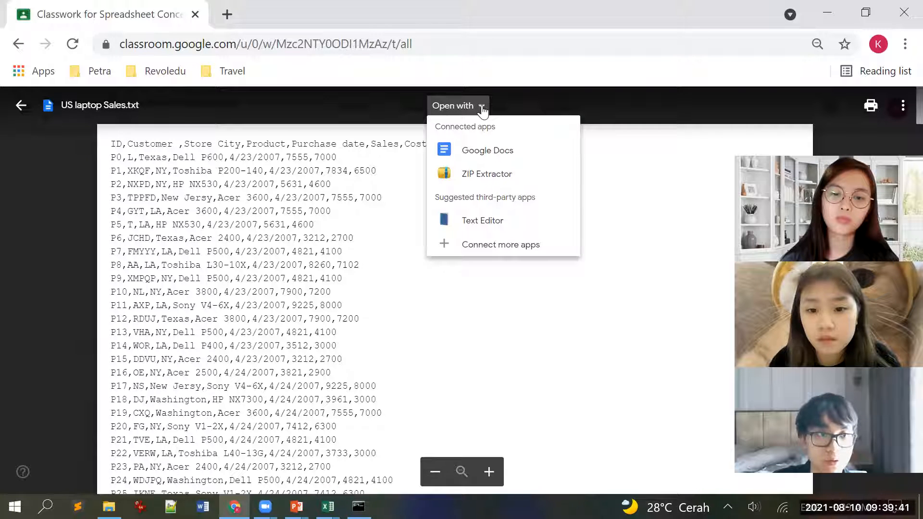
left_click(19, 108)
scroll(309, 341, "down", 2)
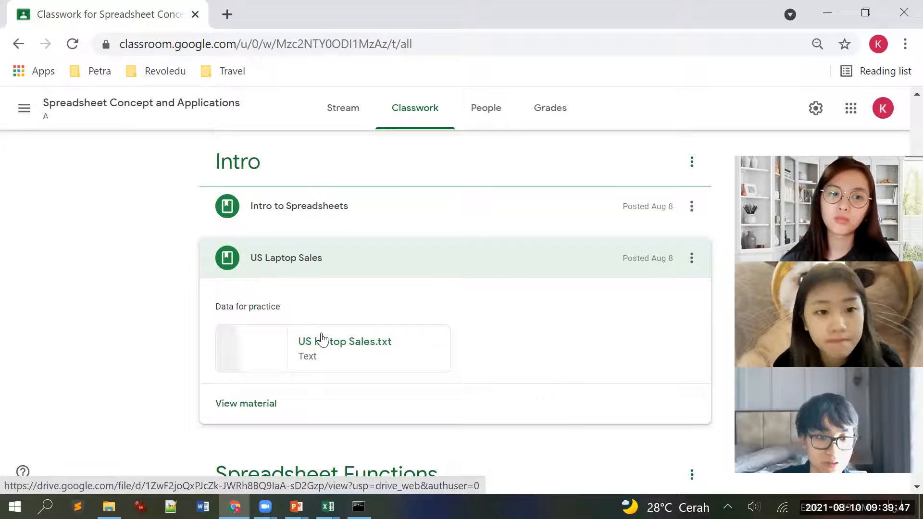
Open US laptop Sales.txt from the classwork page in a new browser tab and download it
right_click(321, 338)
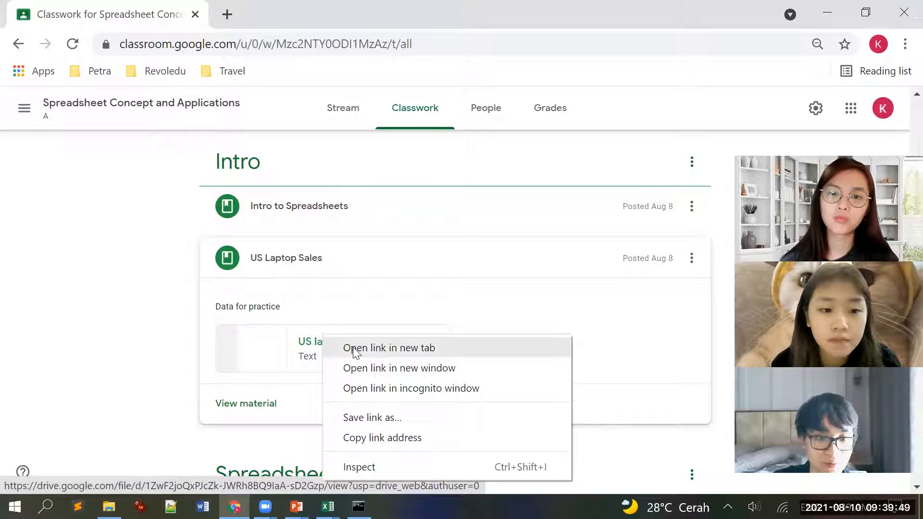
left_click(355, 348)
left_click(257, 15)
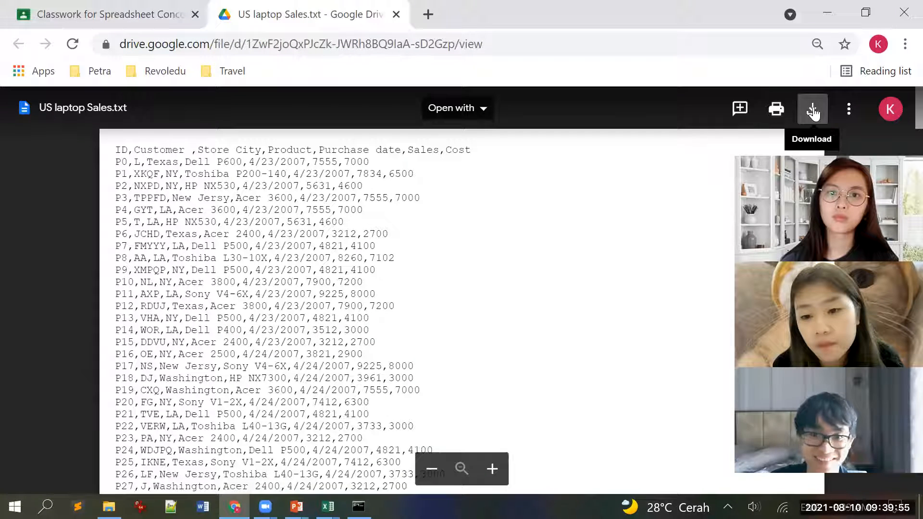
left_click(814, 110)
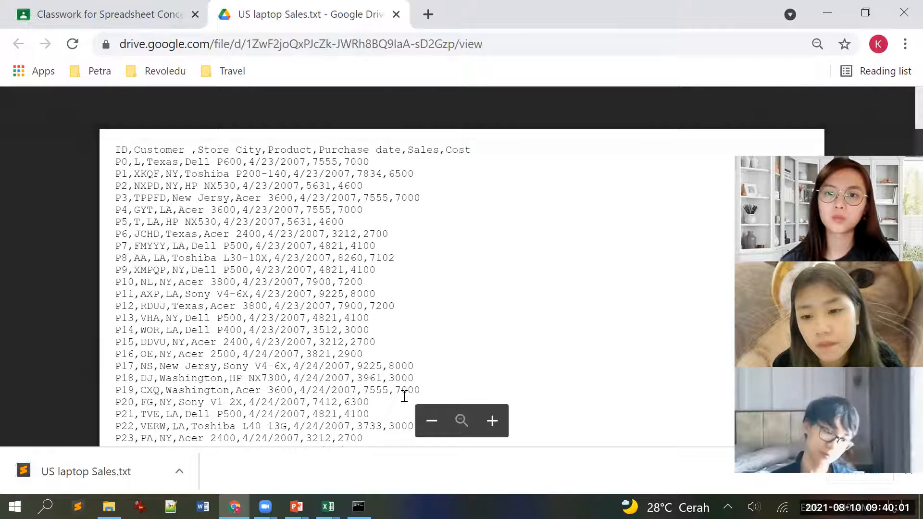
Switch to Excel and close the CA_2D and Book1 workbooks without saving changes
mouse_move(328, 506)
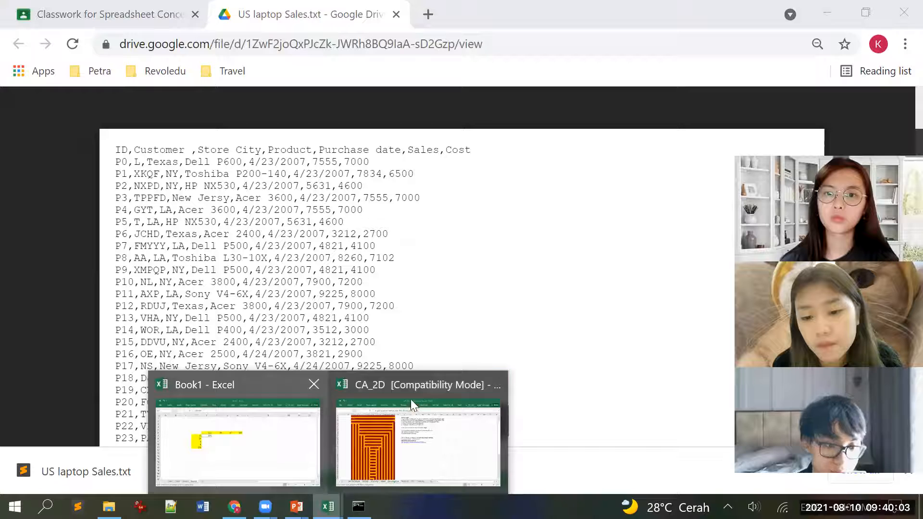
left_click(492, 384)
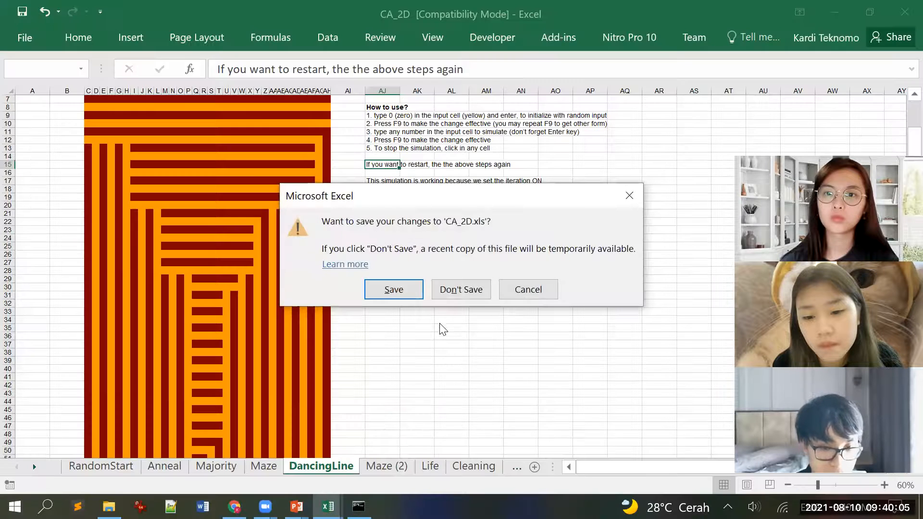
left_click(453, 290)
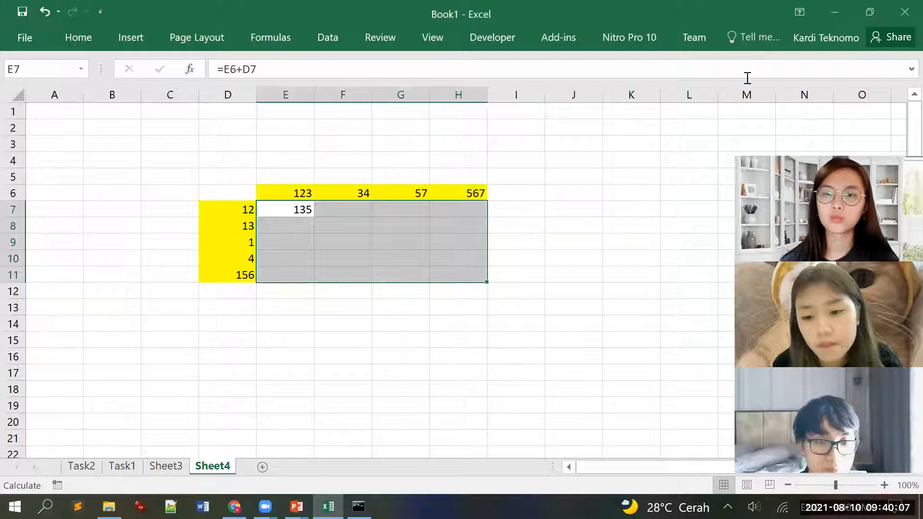
left_click(27, 38)
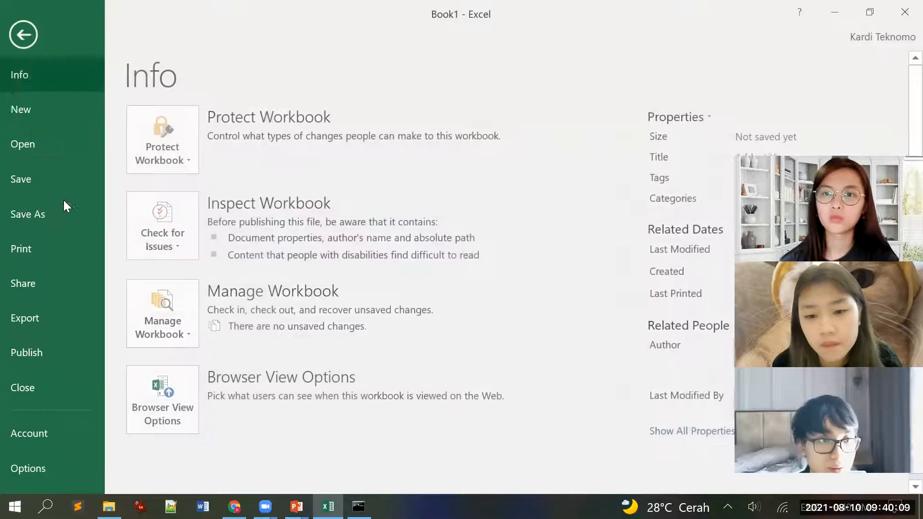
left_click(37, 388)
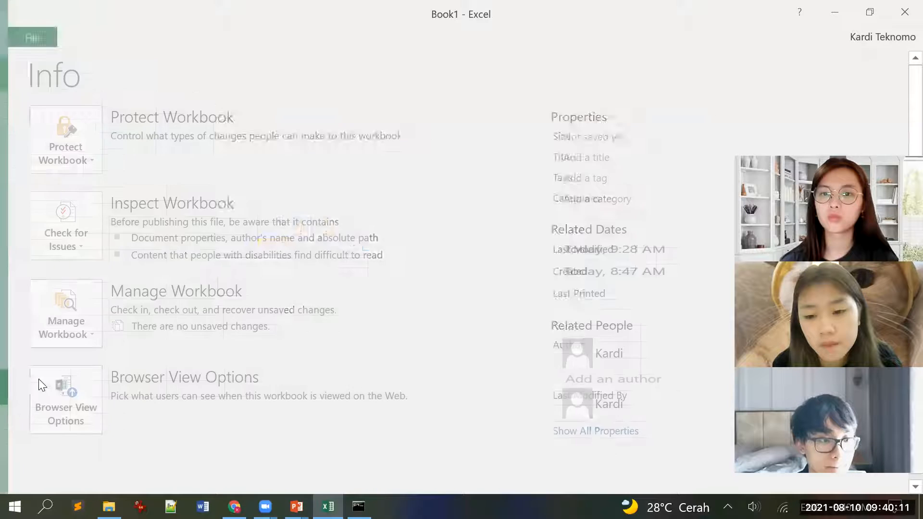
left_click(480, 296)
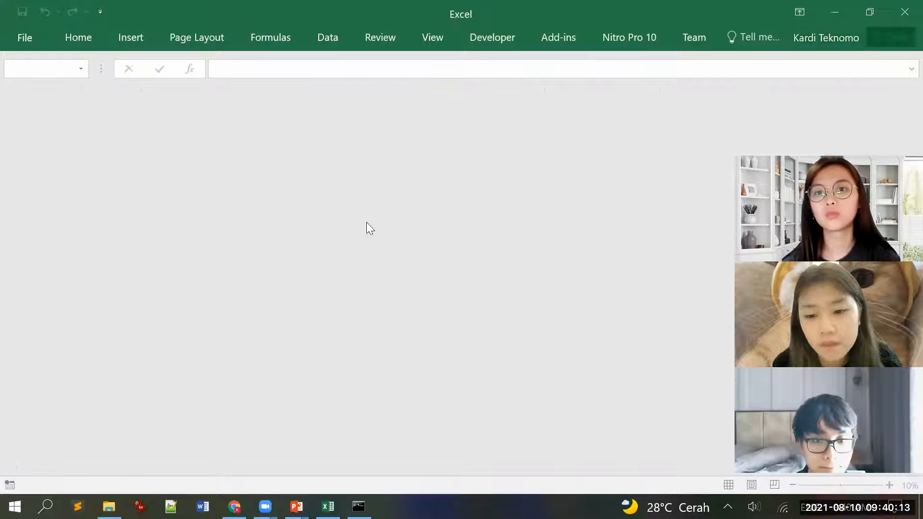
Create a new blank workbook
left_click(26, 41)
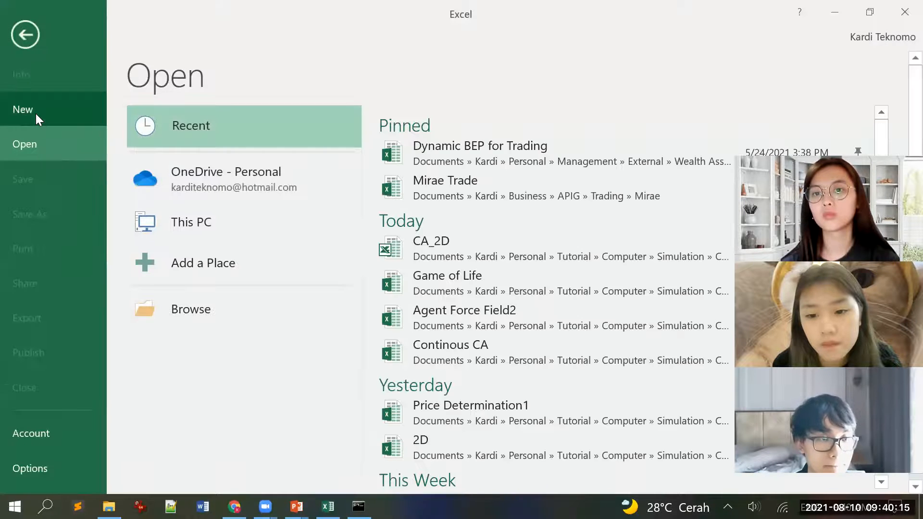
left_click(35, 112)
left_click(208, 260)
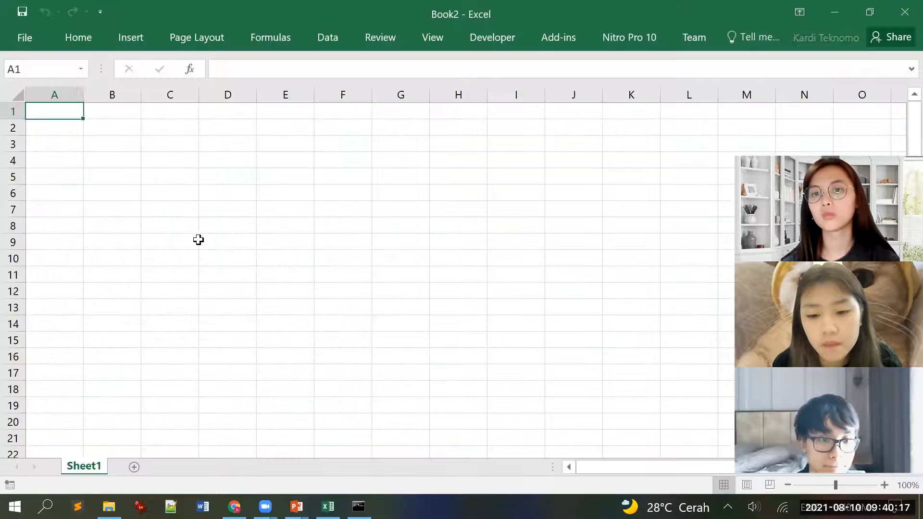
Browse for a file to open in the Downloads folder, widening the dialog and sorting its contents by date modified
left_click(26, 38)
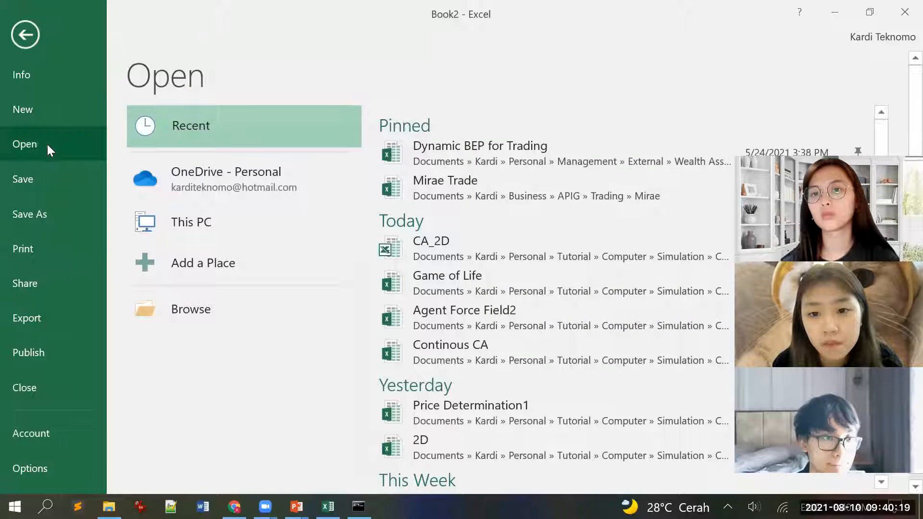
left_click(225, 311)
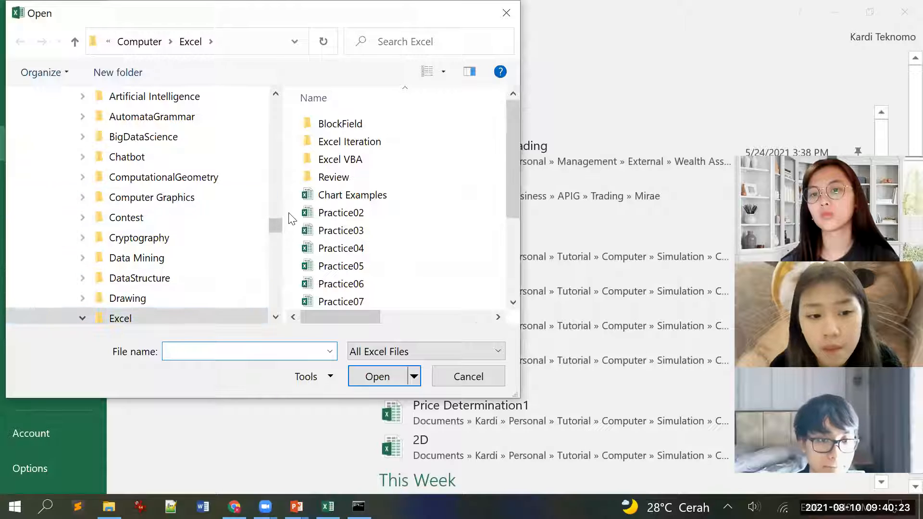
left_click_drag(274, 224, 272, 96)
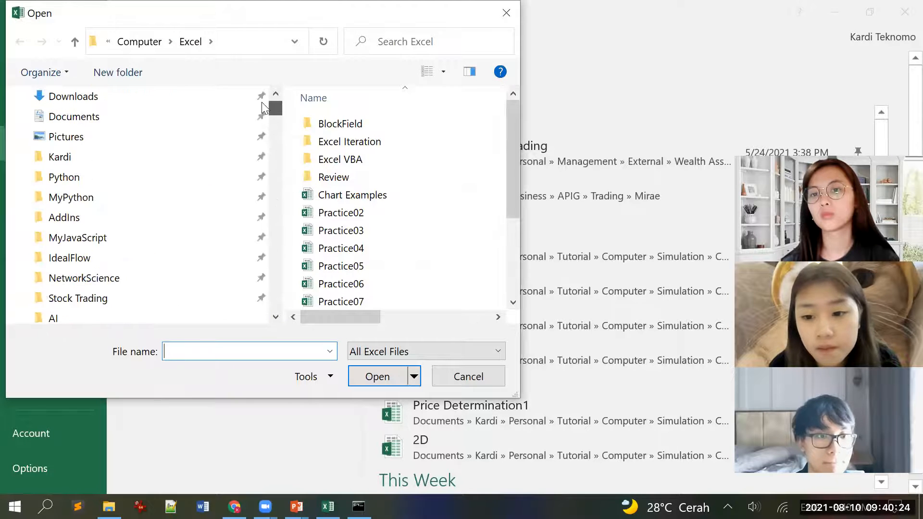
left_click(135, 100)
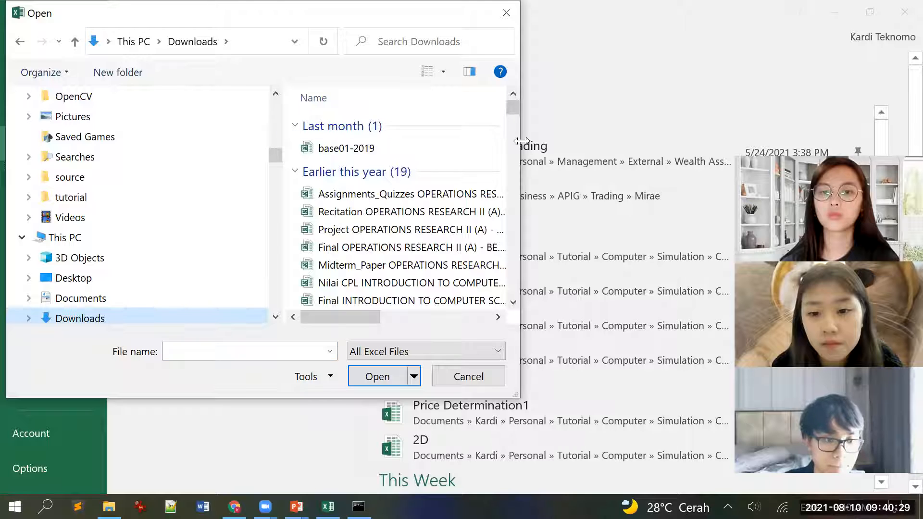
left_click_drag(524, 143, 745, 143)
left_click(572, 97)
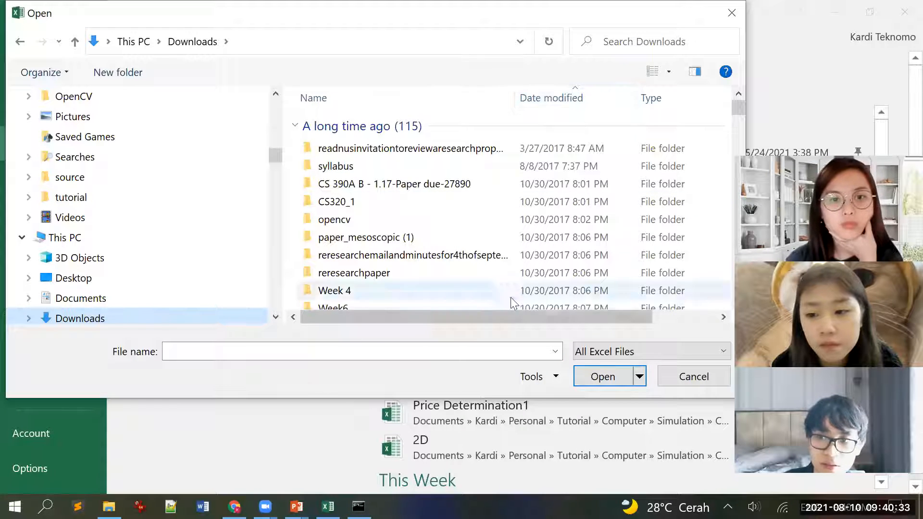
Show all file types with the newest first and open the US laptop Sales text file
left_click(649, 353)
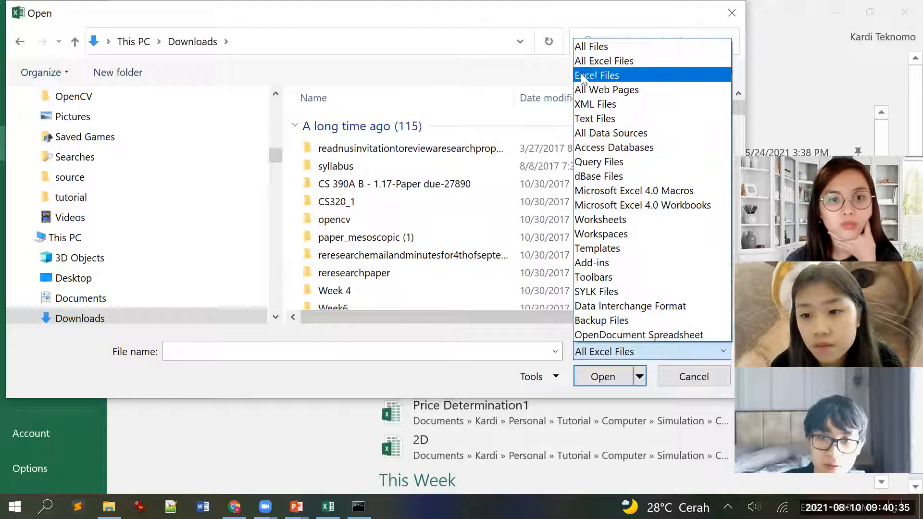
left_click(584, 46)
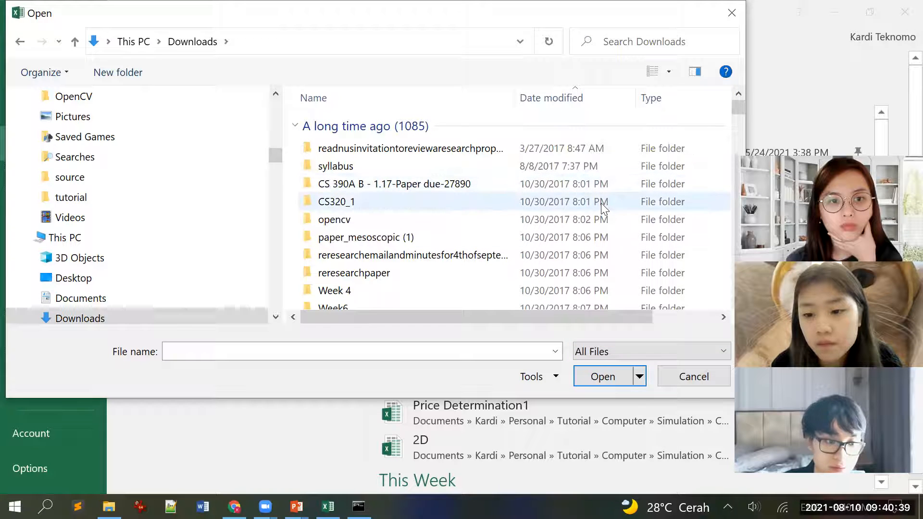
left_click(564, 95)
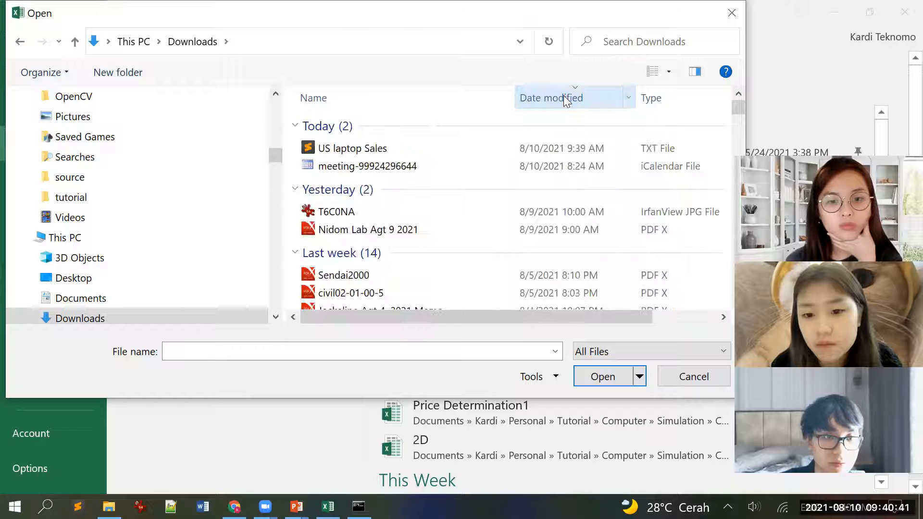
left_click(355, 149)
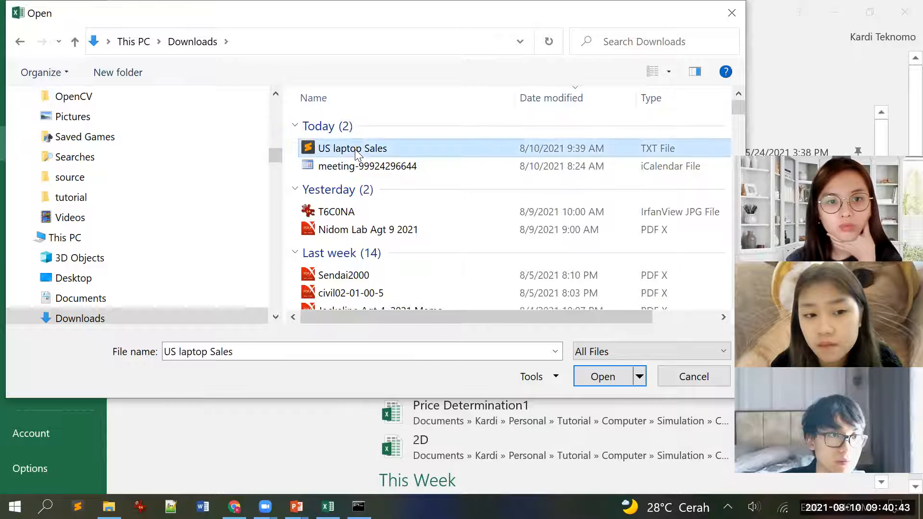
left_click(603, 377)
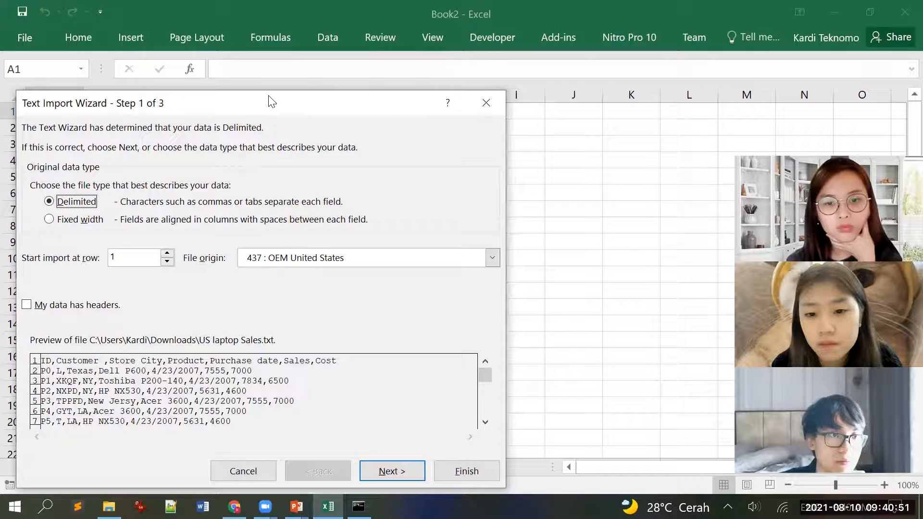
Set the text import to delimited data with headers and add Comma as a delimiter
left_click_drag(266, 100, 288, 47)
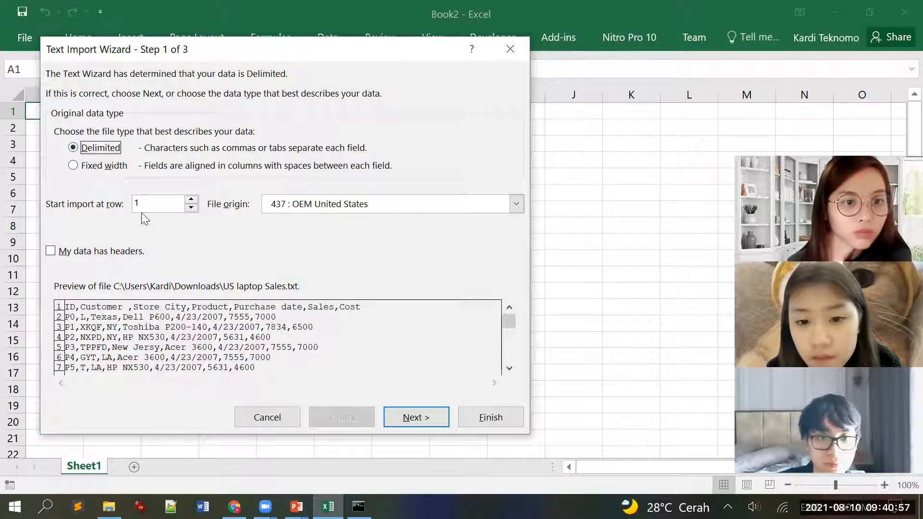
left_click(81, 252)
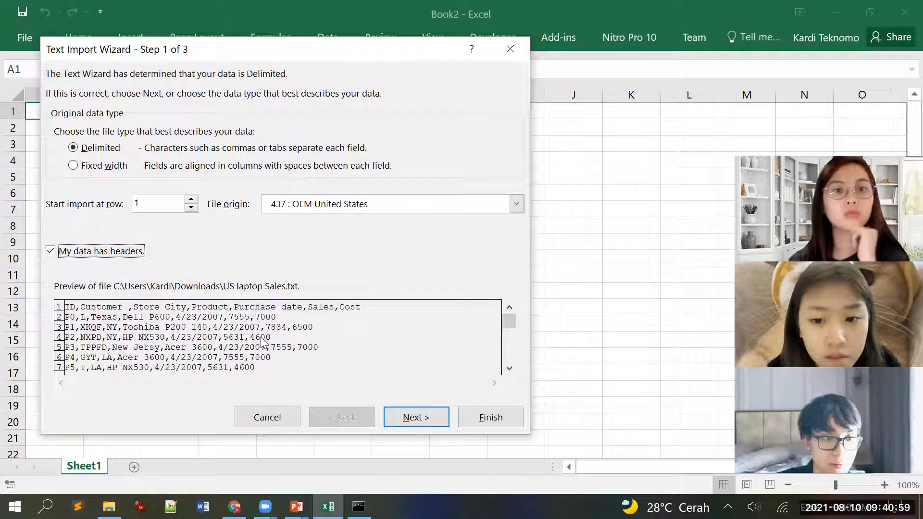
left_click(416, 418)
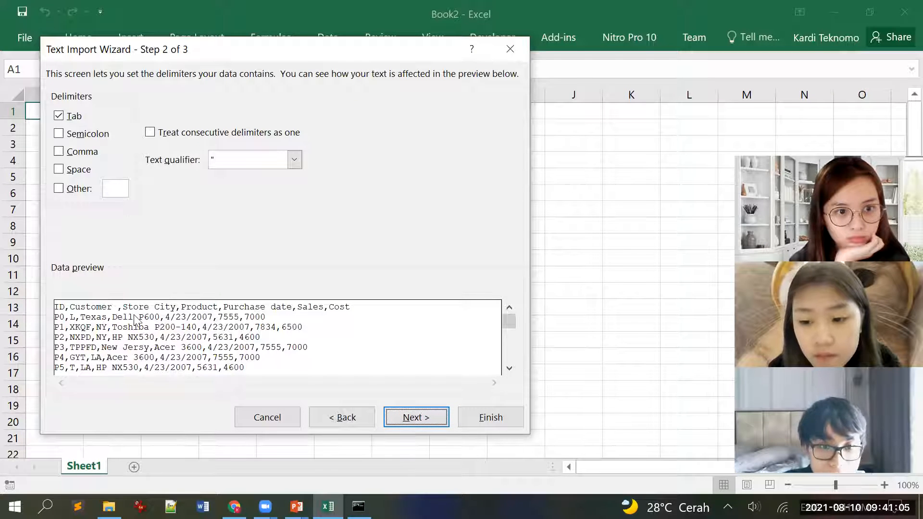
left_click(60, 151)
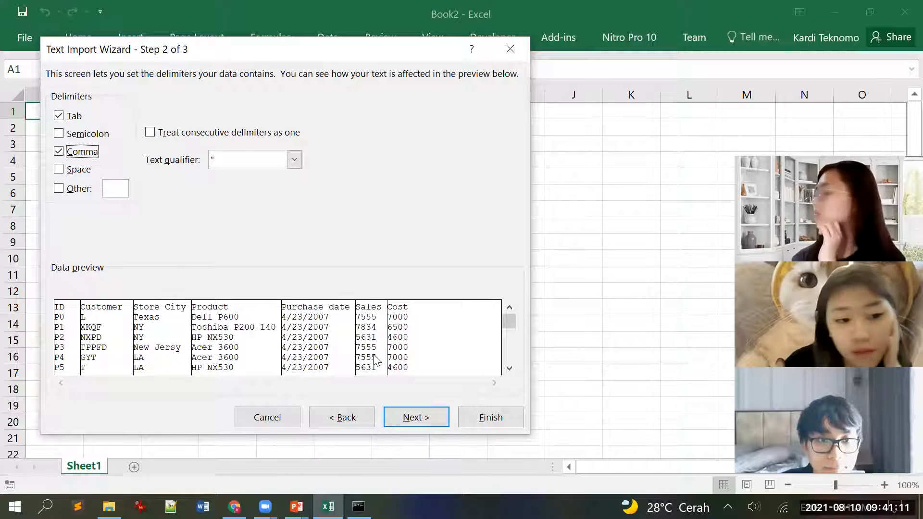
left_click(418, 417)
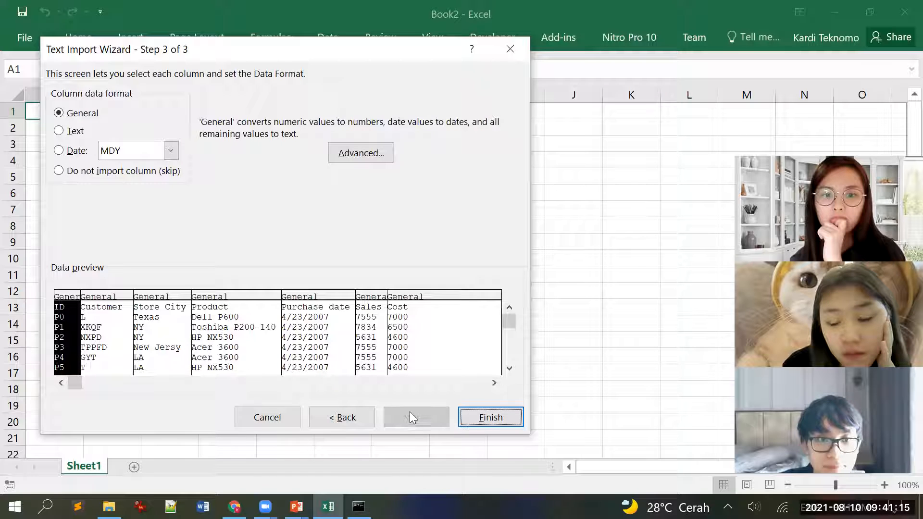
Set the Purchase date column's format to Date MDY and finish the text import
left_click(304, 298)
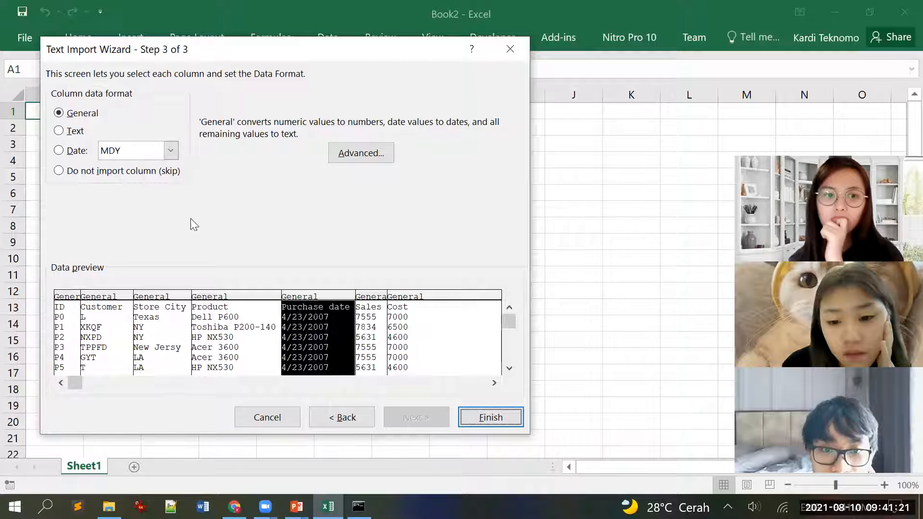
left_click(59, 151)
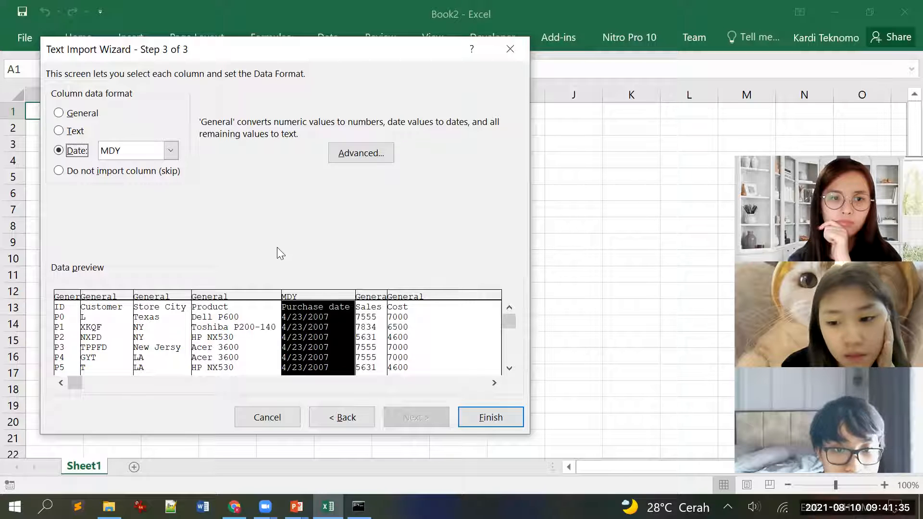
left_click(485, 418)
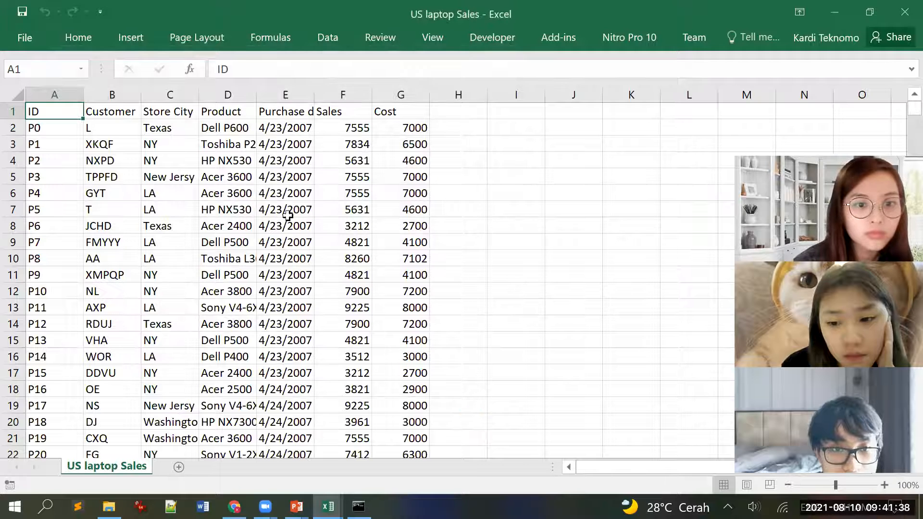
Examine the imported purchase date, sales and cost columns, and switch to the 01 Intro2Excel presentation in PowerPoint to read the Practice slide
left_click(282, 128)
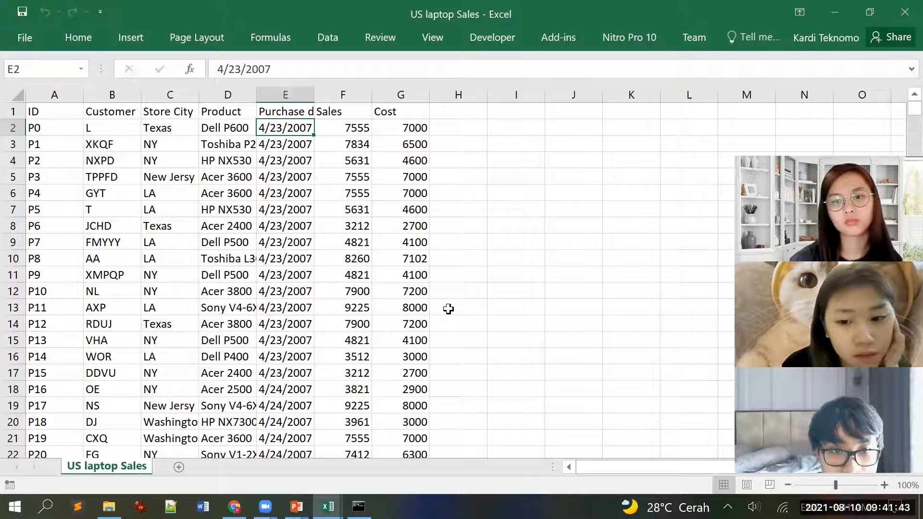
left_click(344, 140)
left_click(409, 126)
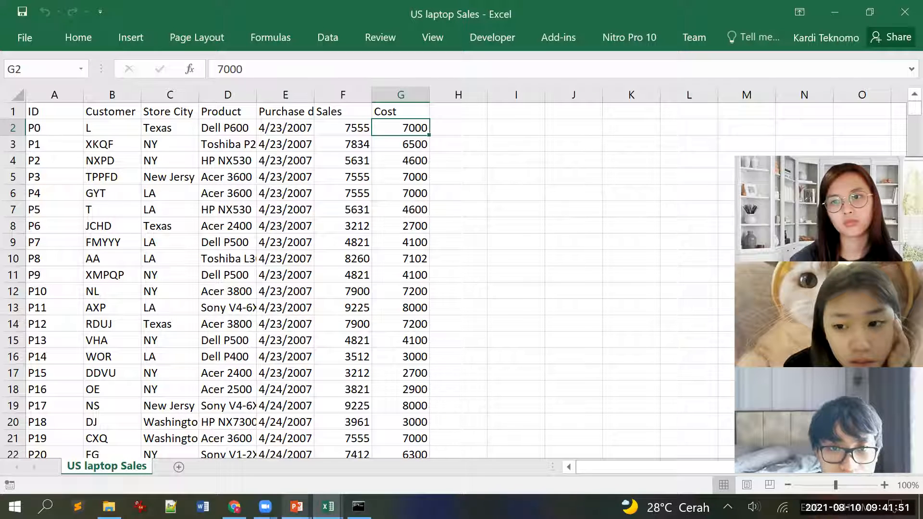
mouse_move(297, 507)
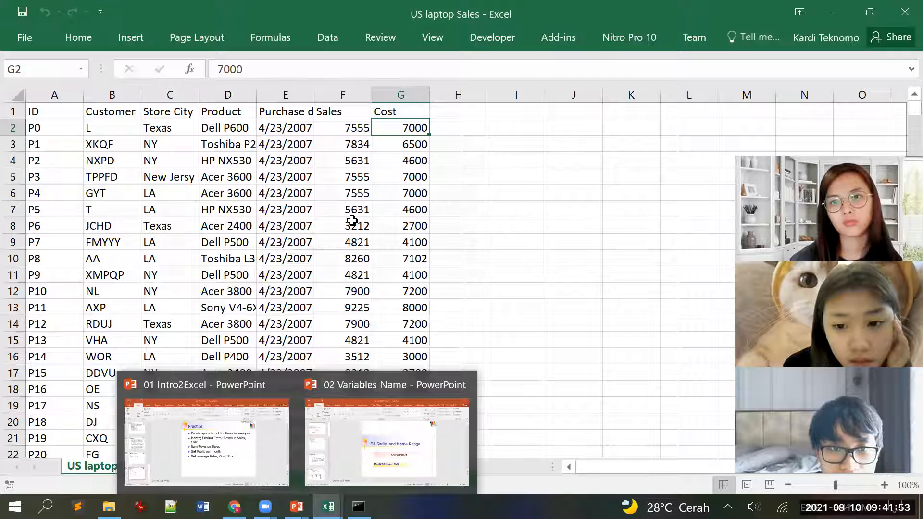
left_click(336, 113)
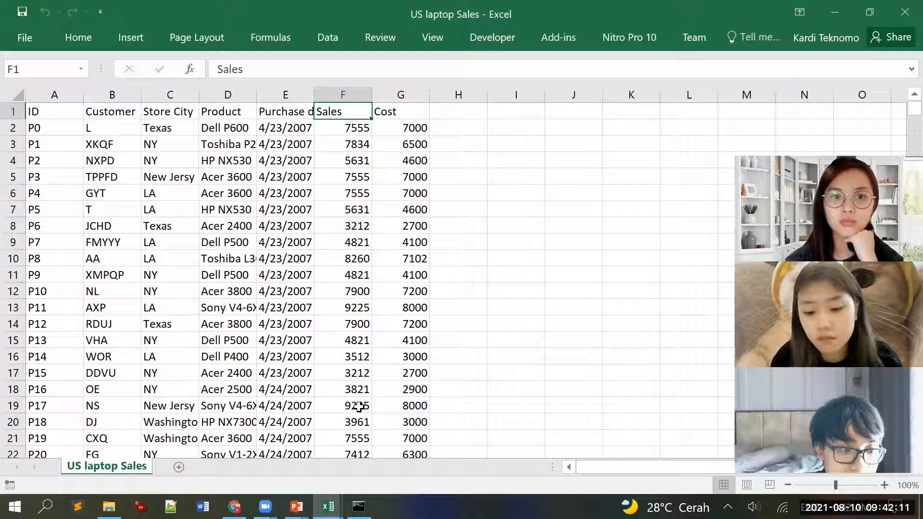
mouse_move(297, 507)
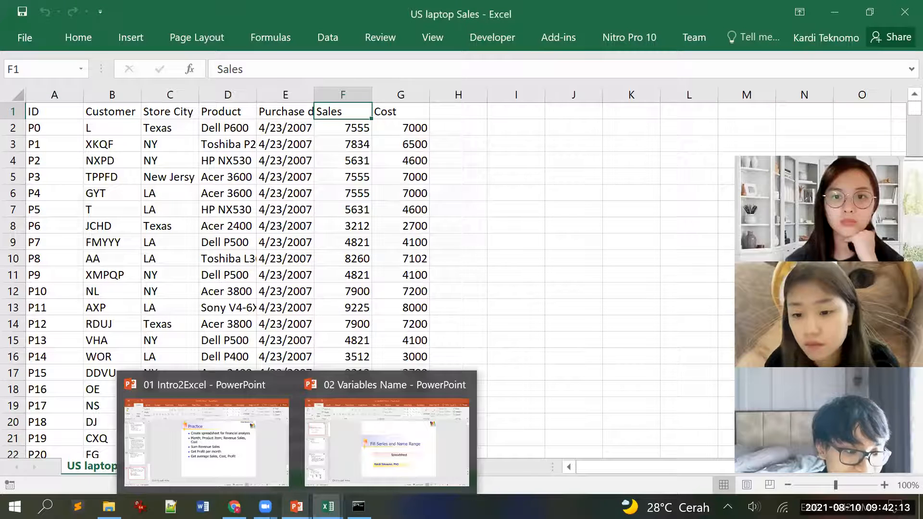
left_click(260, 442)
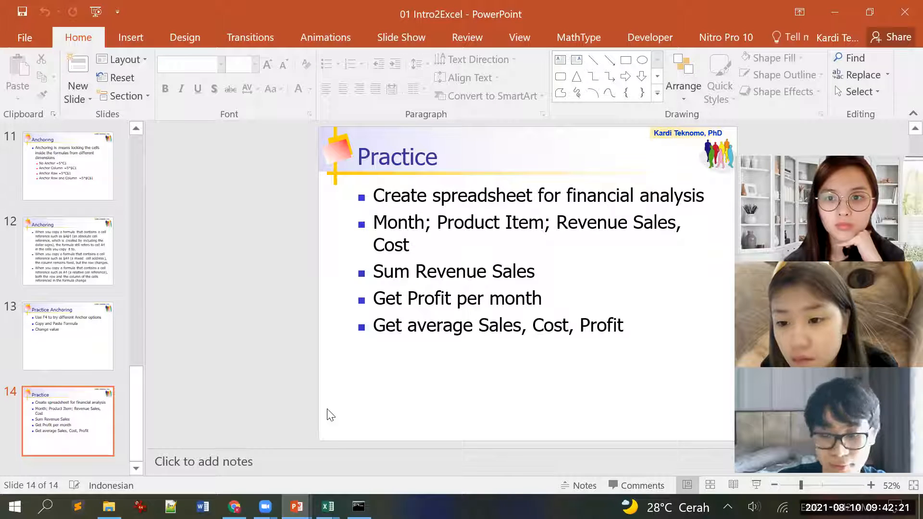
Switch back to the US laptop Sales workbook in Excel and enter the header Profit in H1
mouse_move(328, 506)
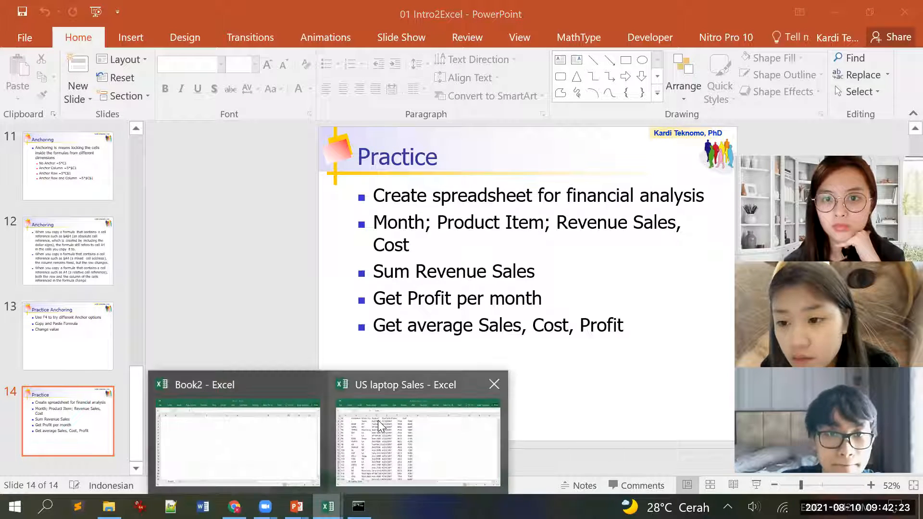
left_click(427, 429)
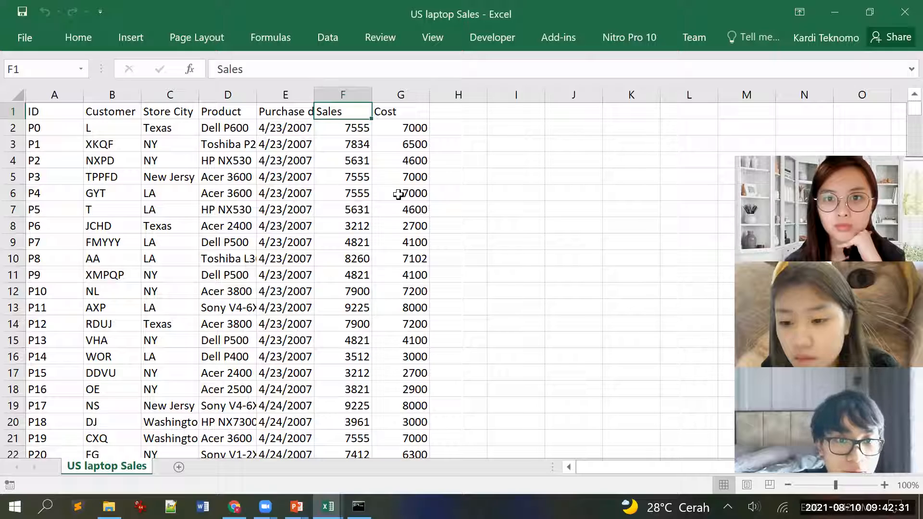
left_click(454, 115)
type("Profit")
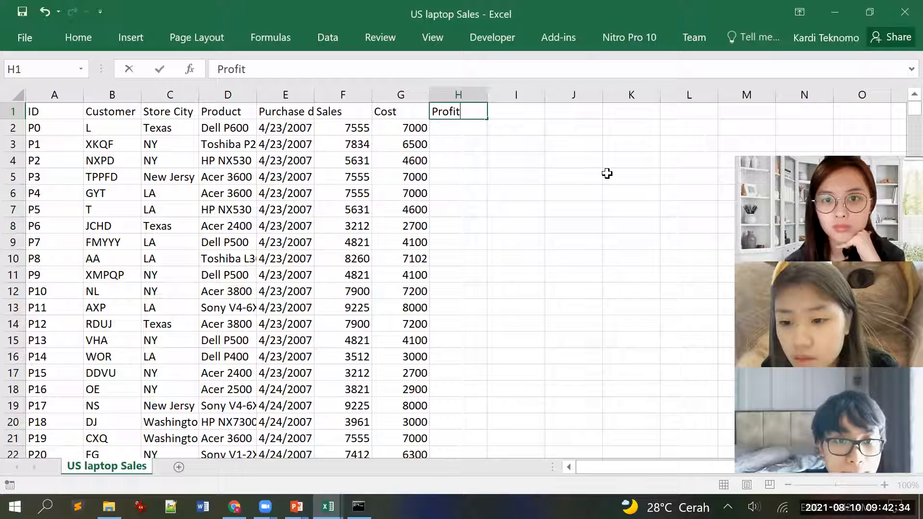
key("Return")
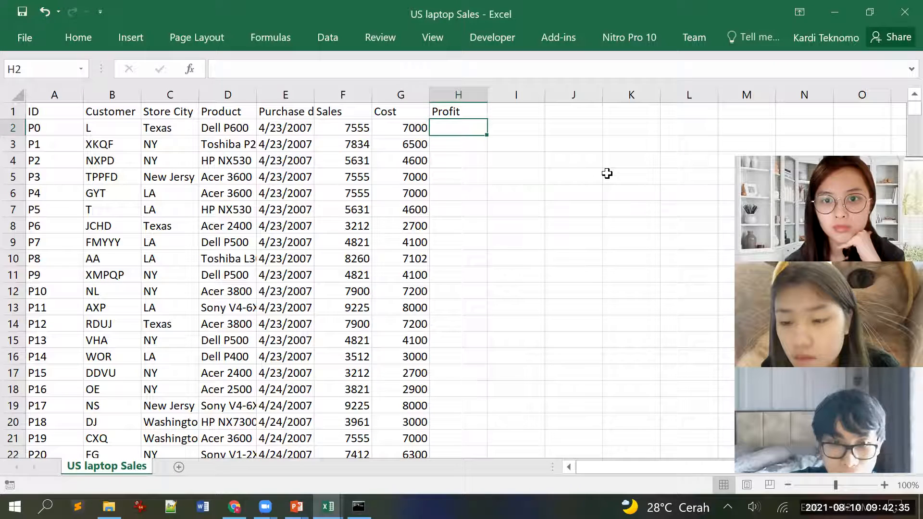
Calculate the first record's profit in H2 as sales minus cost with =F2-G2
type("=")
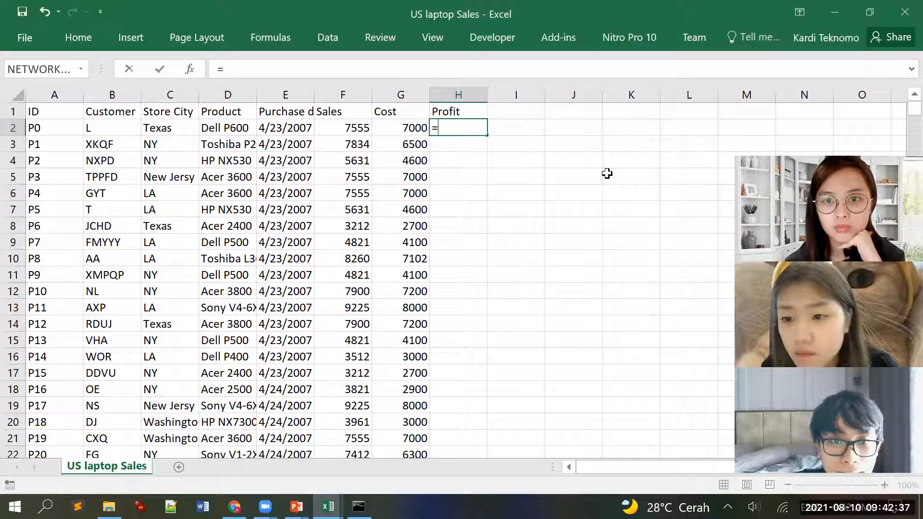
key("Left")
key("Left")
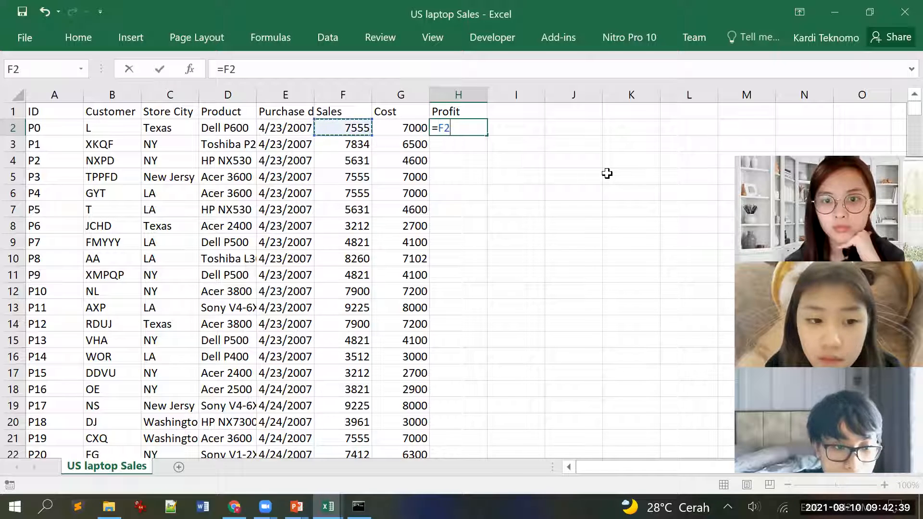
type("-")
key("Left")
key("Return")
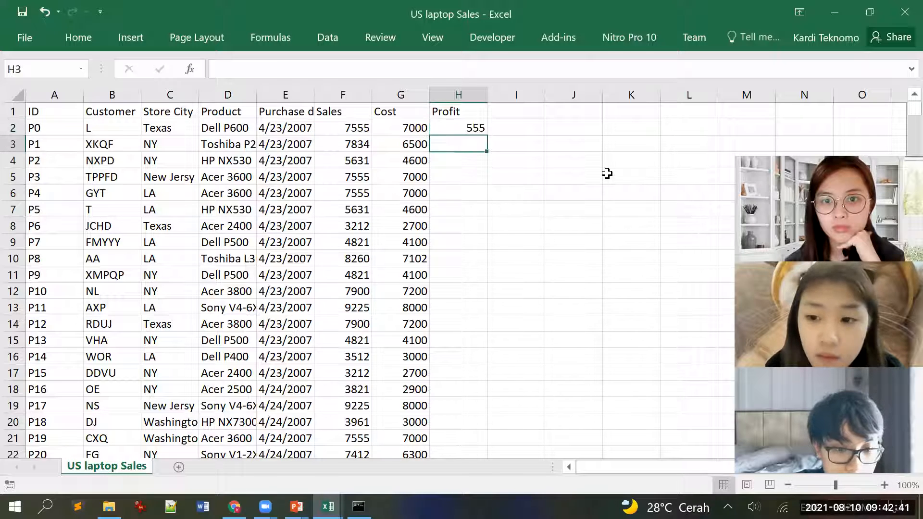
Copy the profit formula in H2 and go to the last record's Profit cell, H5001
key("Up")
key("ctrl+c")
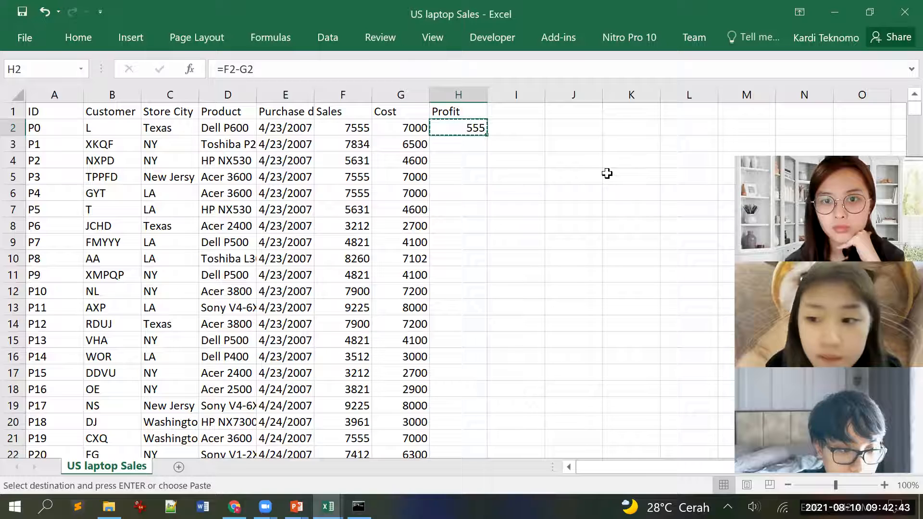
key("Left")
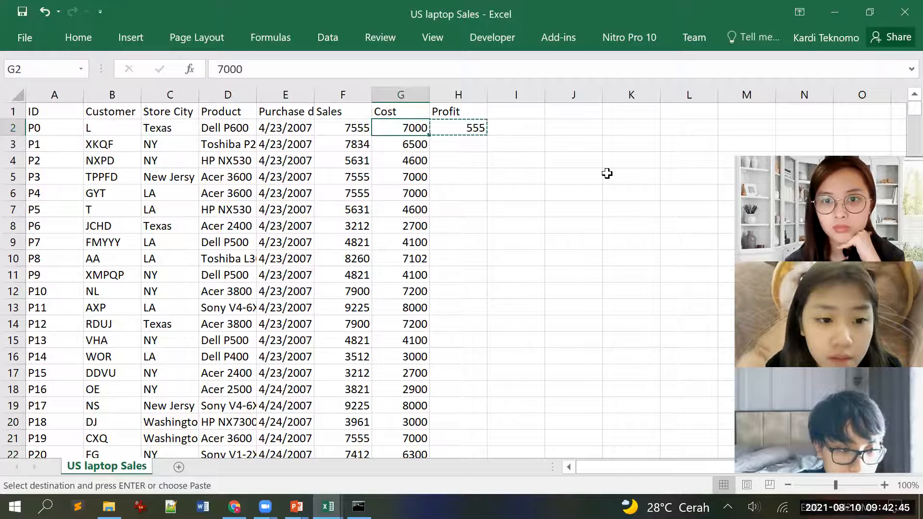
key("ctrl+Down")
key("Right")
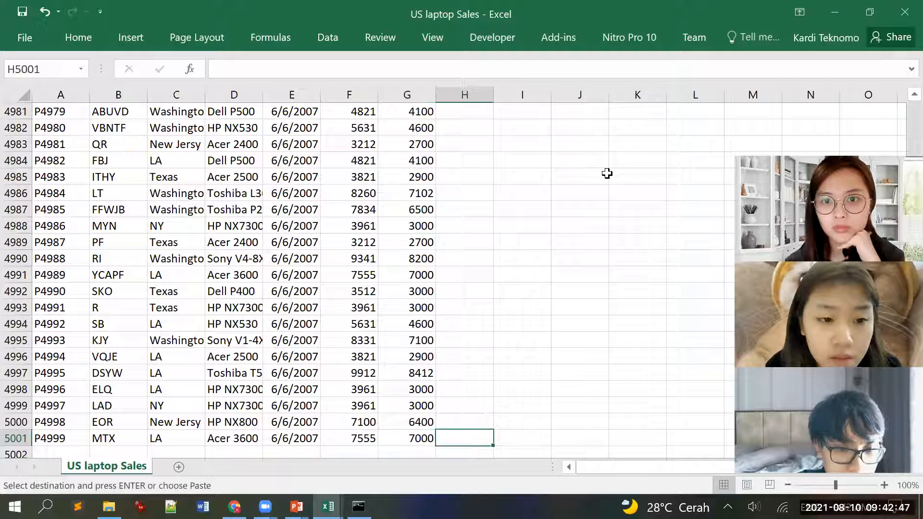
key("Left")
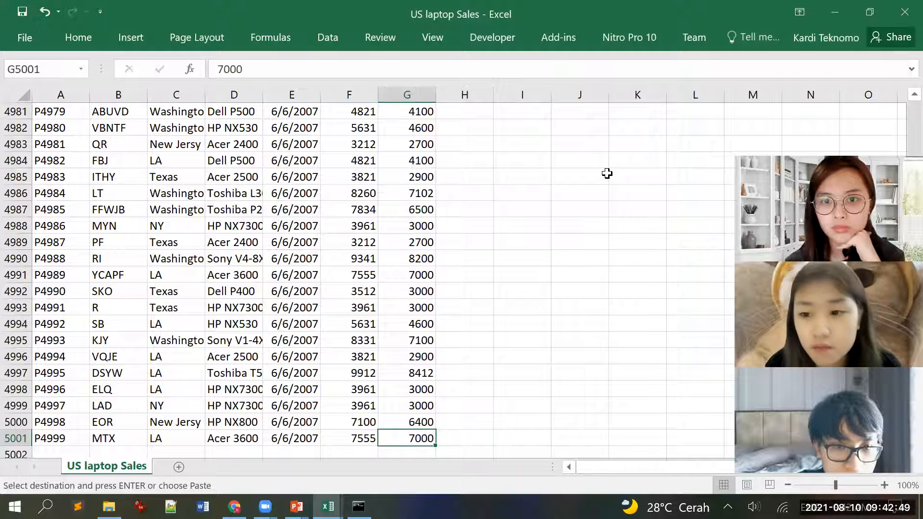
key("ctrl+Up")
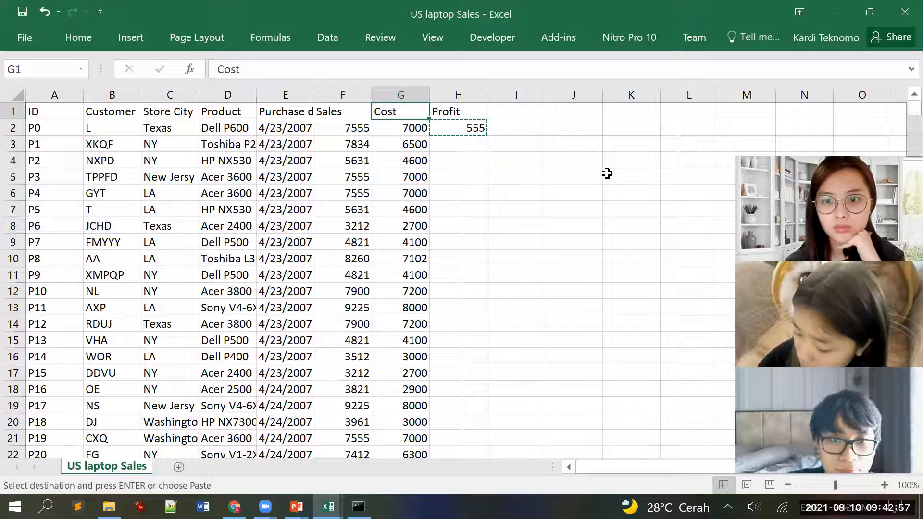
key("Left")
key("Down")
key("Right")
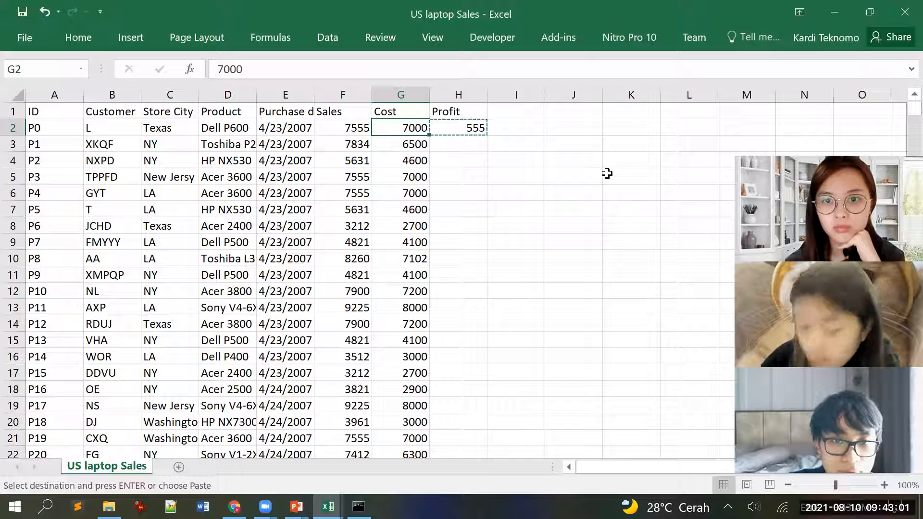
key("Left")
key("Right")
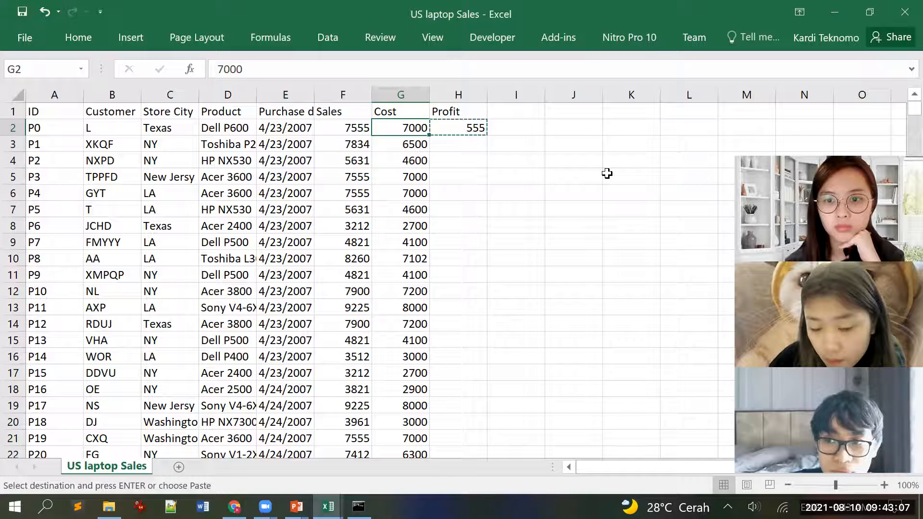
Paste the copied profit formula into the Profit cells of all records, H2:H5001
key("ctrl+Down")
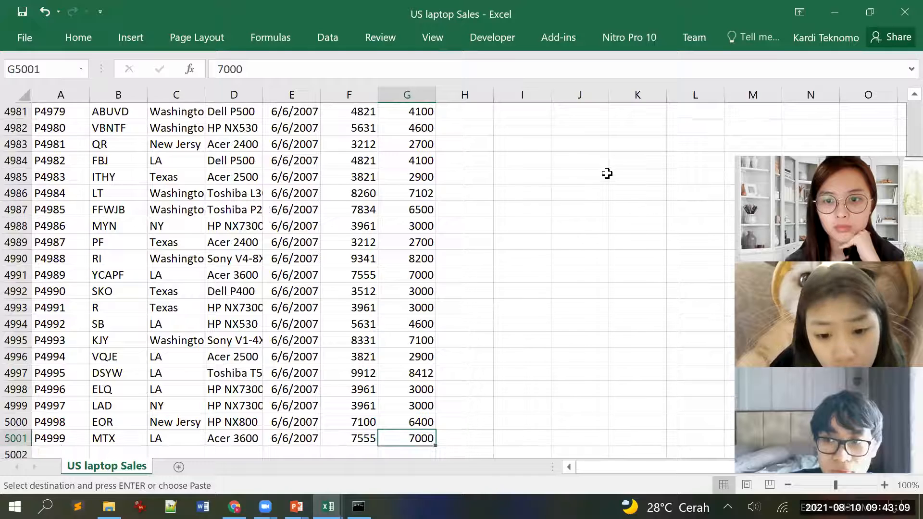
key("Right")
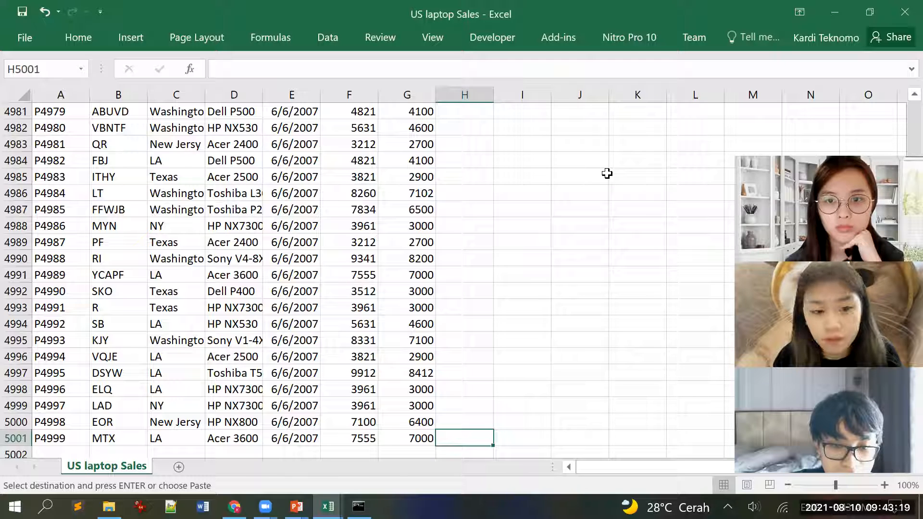
key("ctrl+shift+Up")
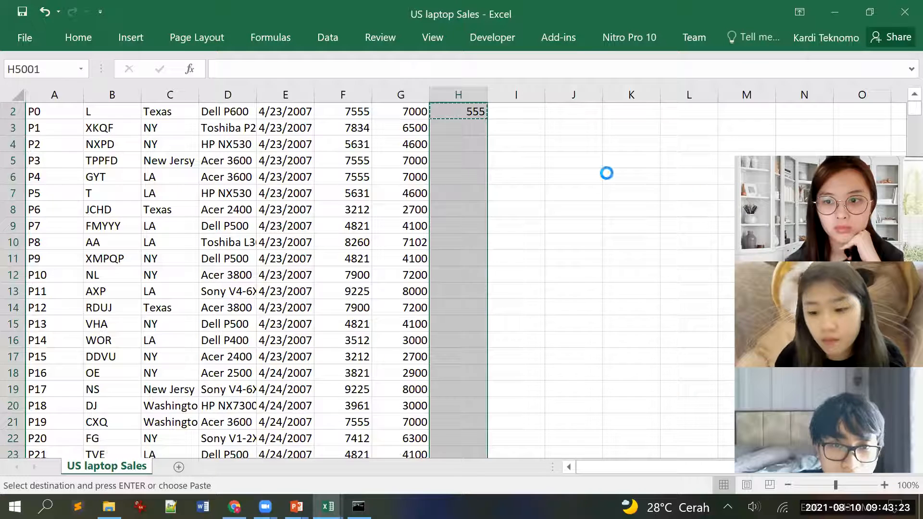
key("ctrl+v")
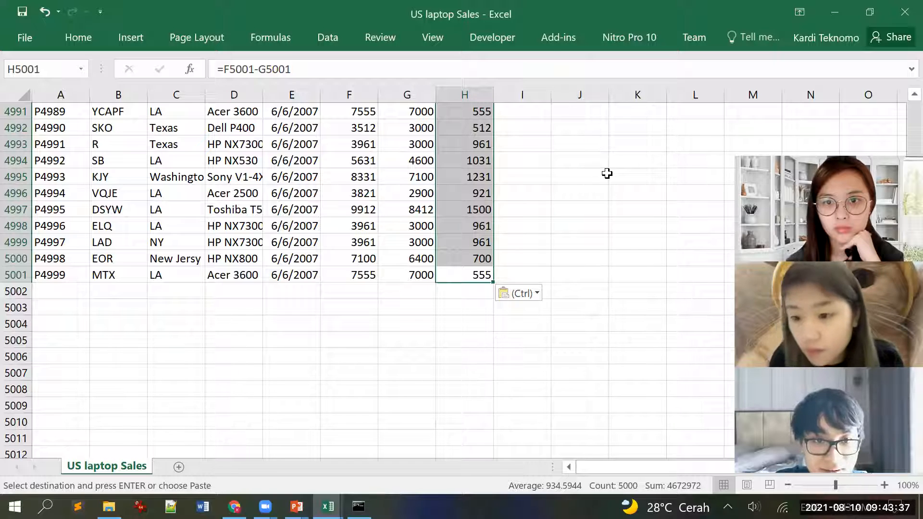
Examine the filled profit values near the last record, select the whole Profit column and end the copy mode
scroll(607, 174, "up", 5)
scroll(607, 174, "up", 4)
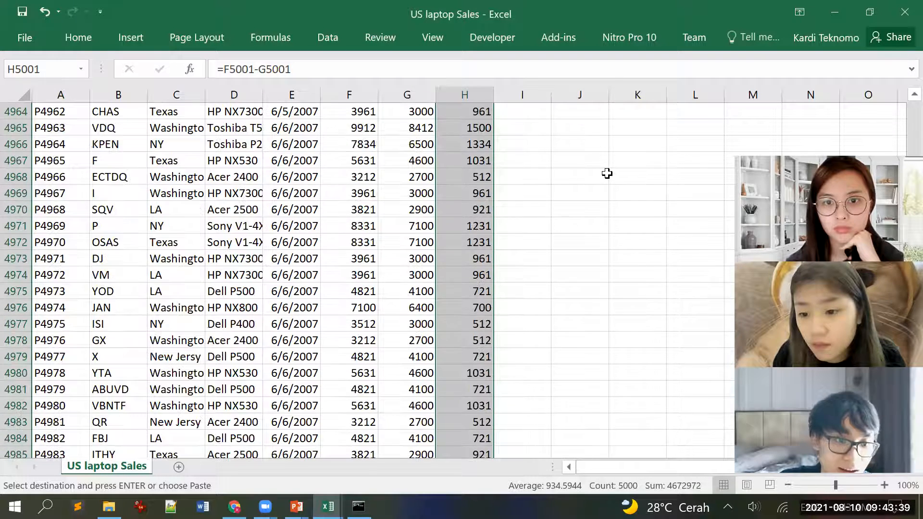
scroll(607, 173, "up", 4)
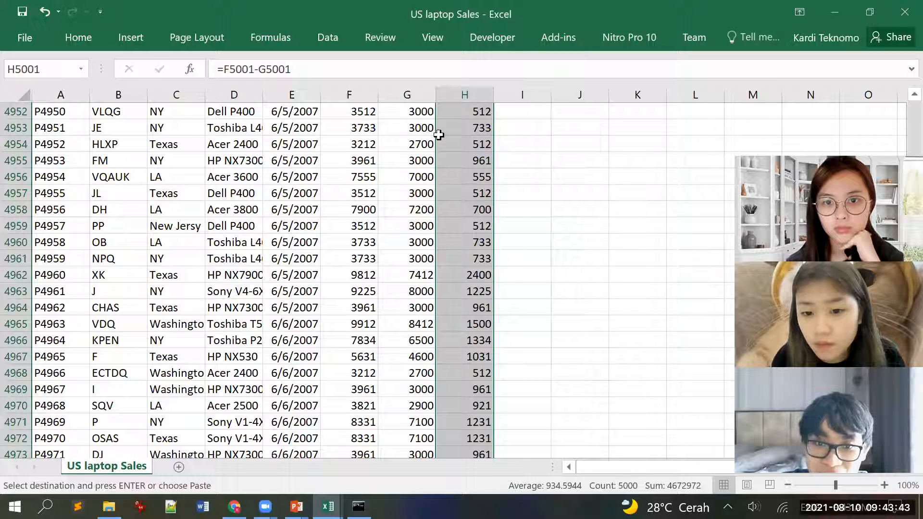
left_click(411, 117)
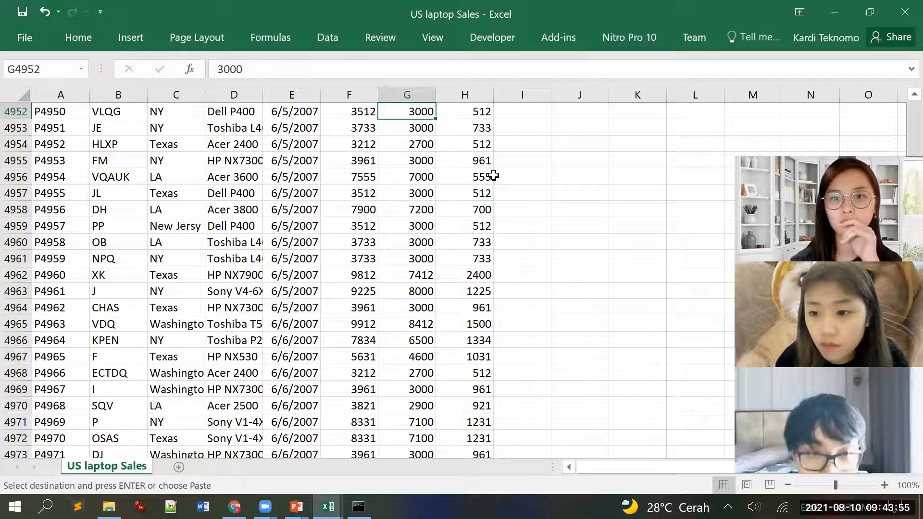
key("ctrl+Down")
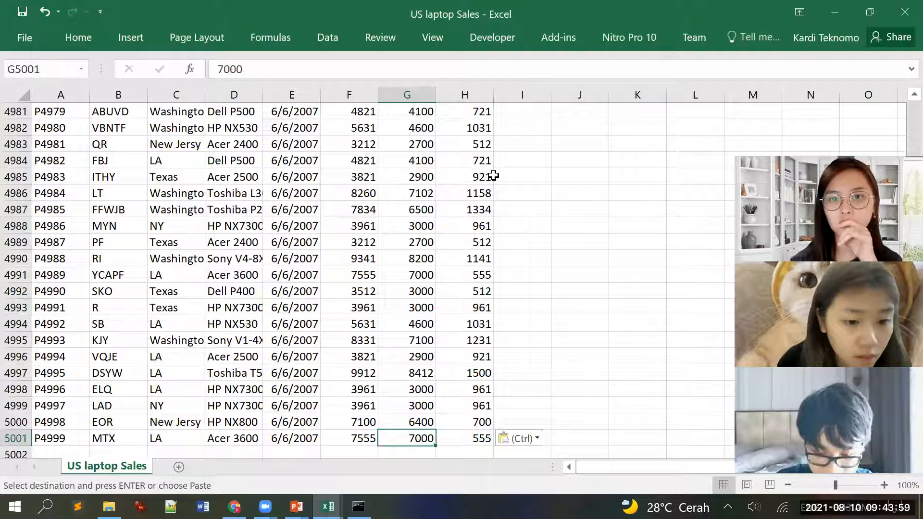
key("Right")
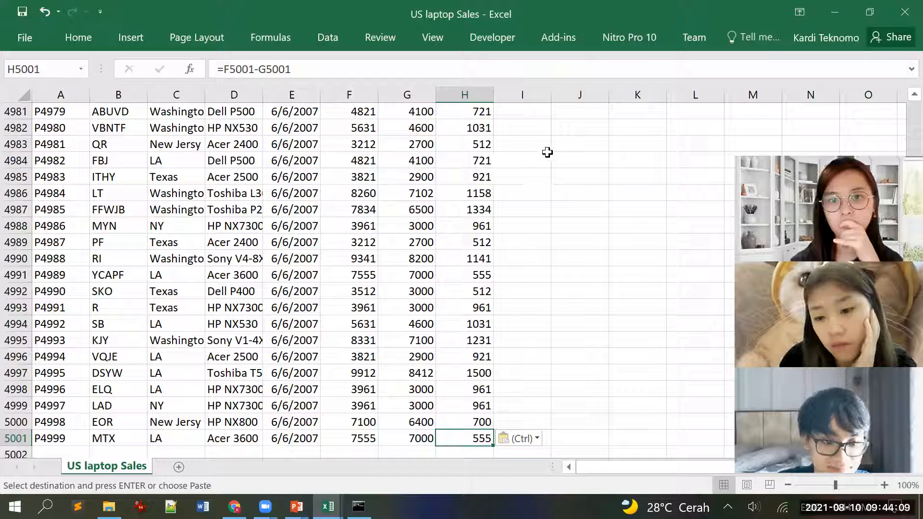
key("ctrl+shift+Up")
key("ctrl+shift+Up")
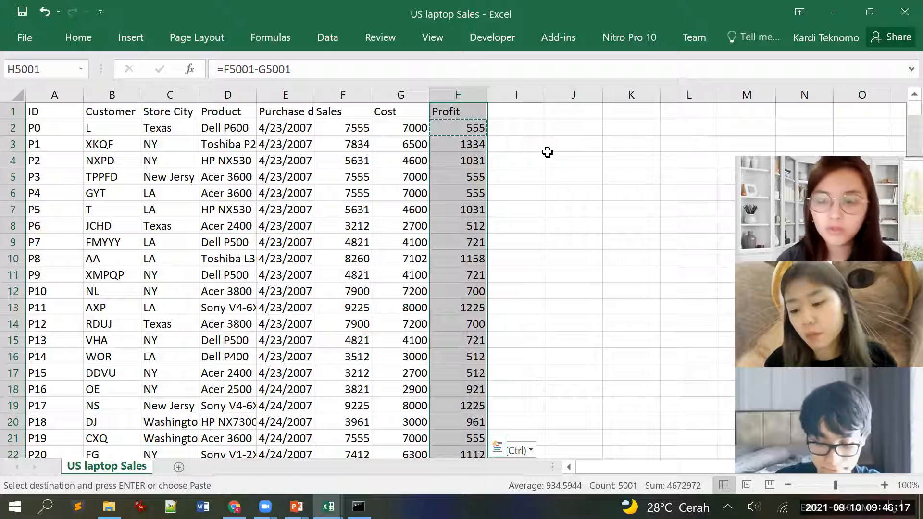
key("Escape")
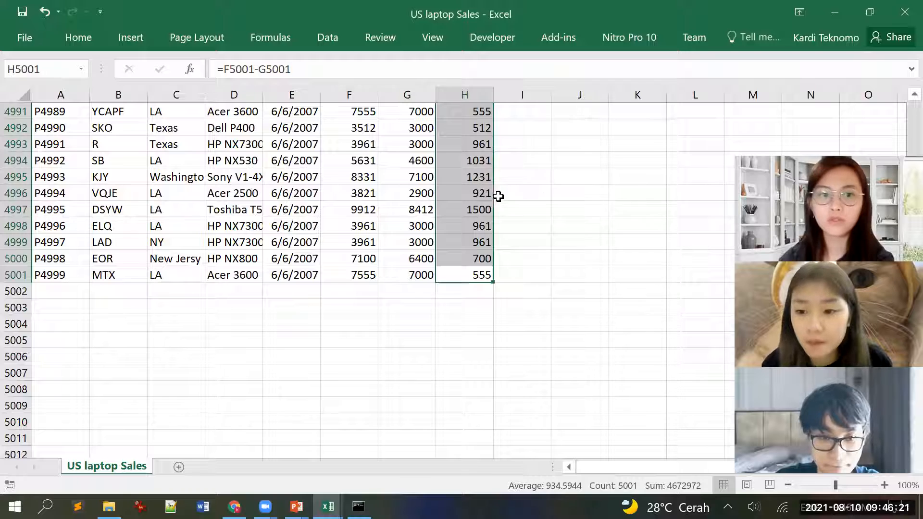
Return to the header row and check its two ends, from the ID header to the Profit header
left_click(479, 207)
key("ctrl+Up")
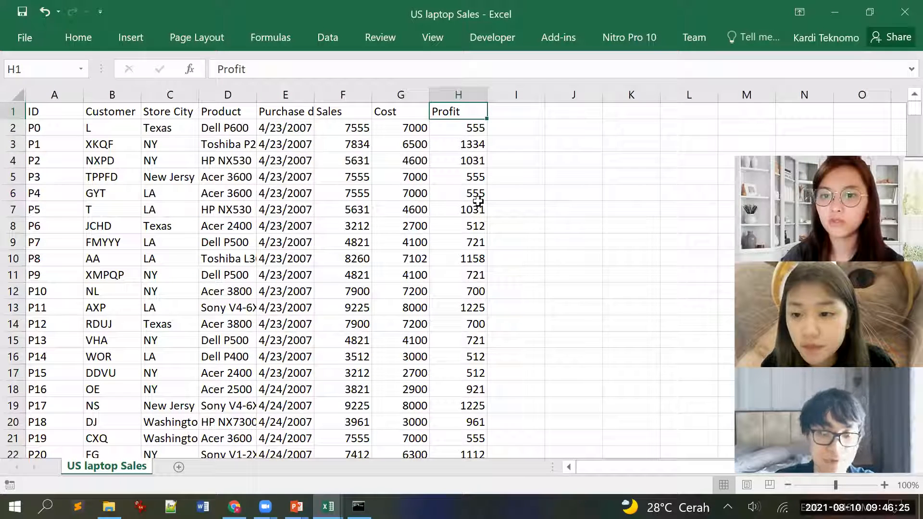
key("ctrl+Left")
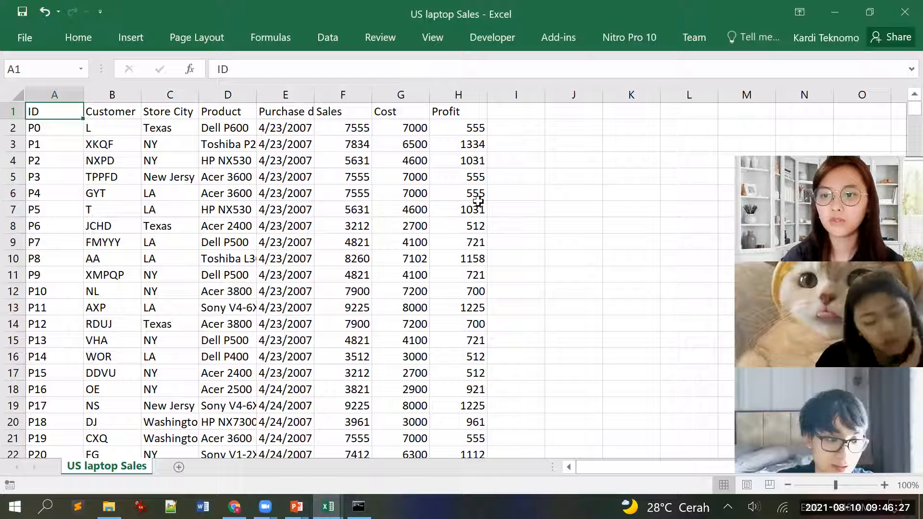
key("ctrl+Right")
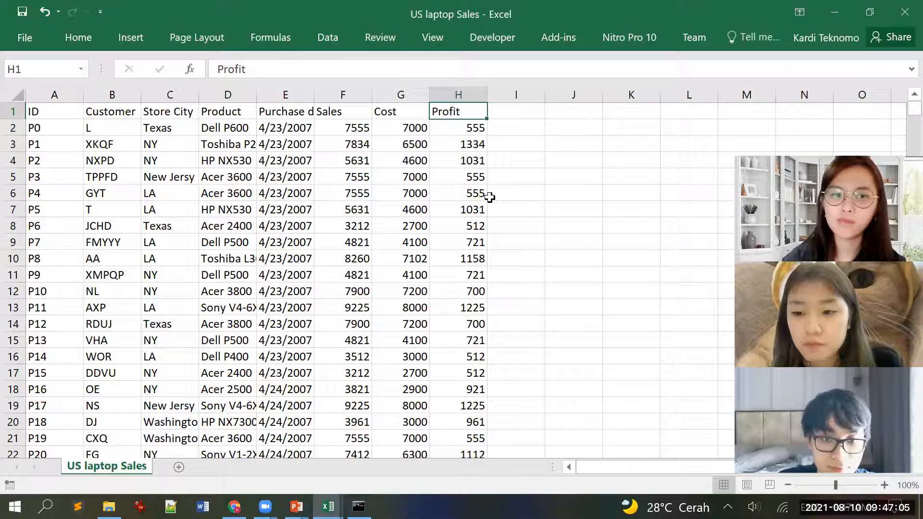
Add a Month header in I1, next to the Profit header
left_click(473, 145)
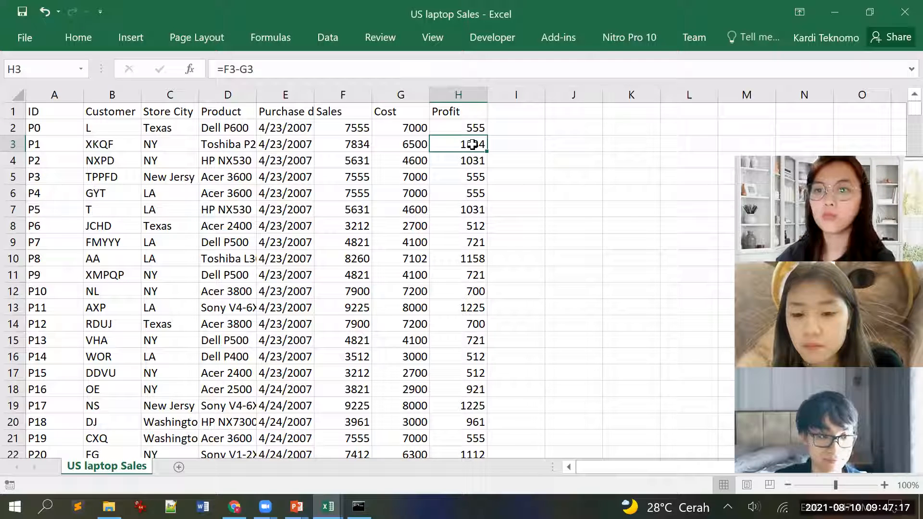
key("Up")
key("Up")
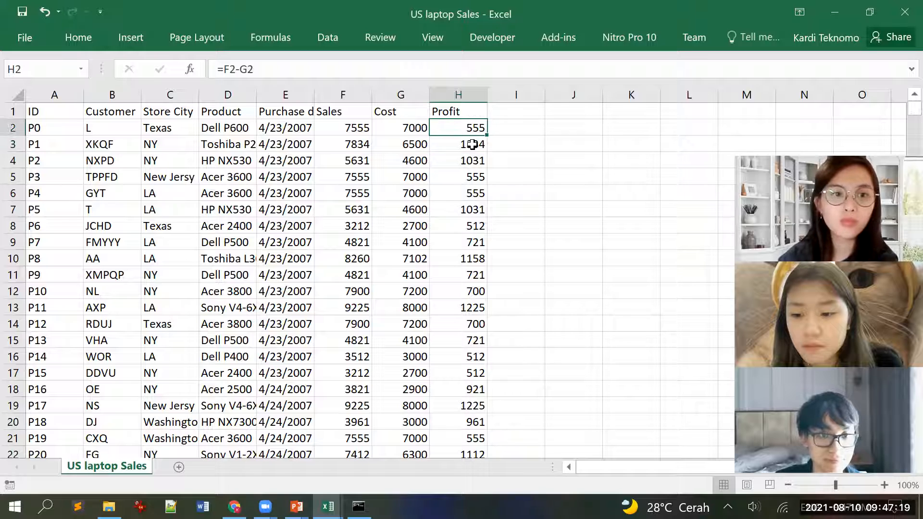
key("Right")
type("Month")
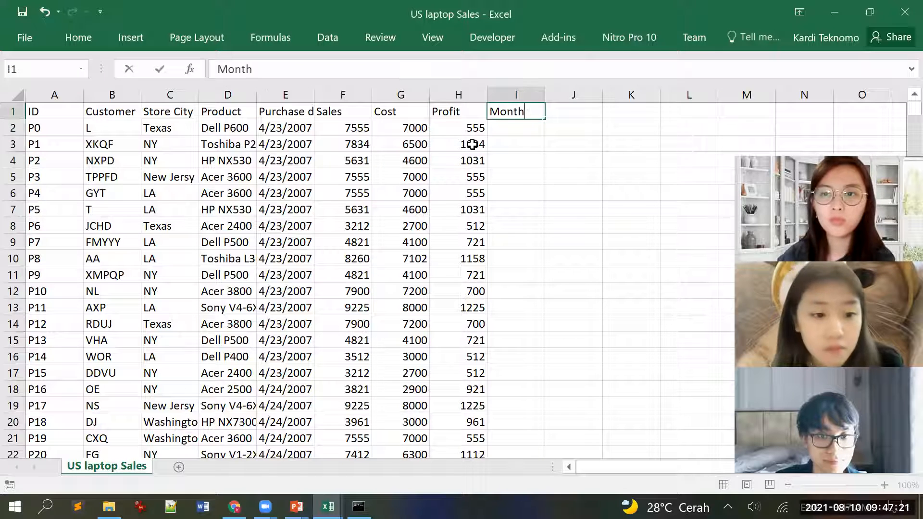
key("Return")
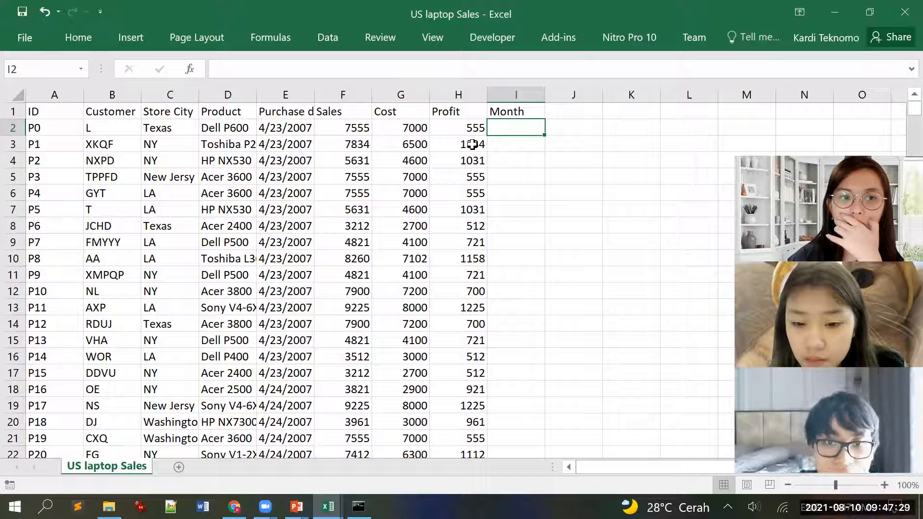
Extract the first record's purchase month in I2 with =MONTH(E2)
type("=m")
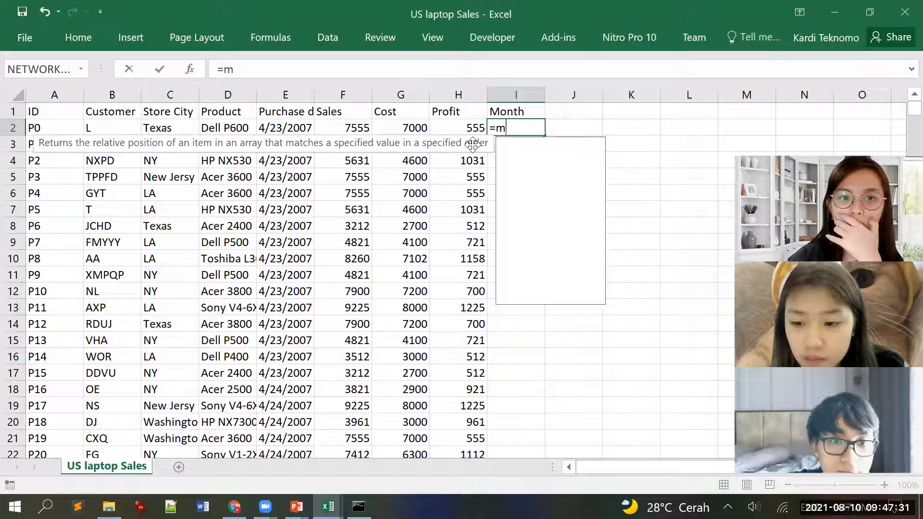
type("onth(")
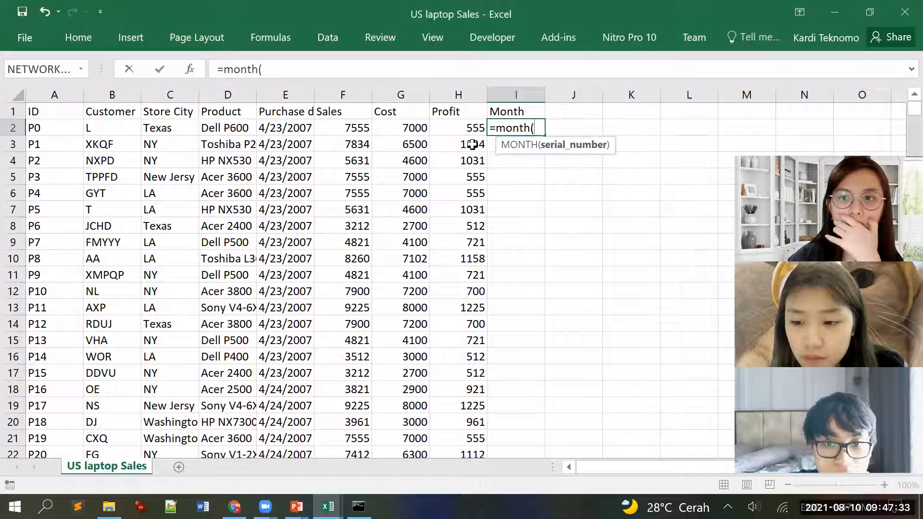
key("Left")
key("Left")
key("Left")
key("Left")
key("Return")
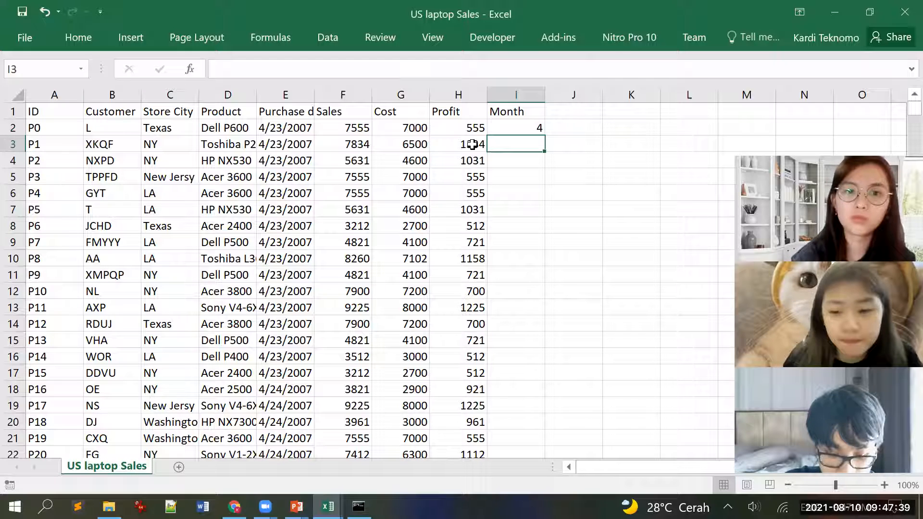
key("Up")
key("Left")
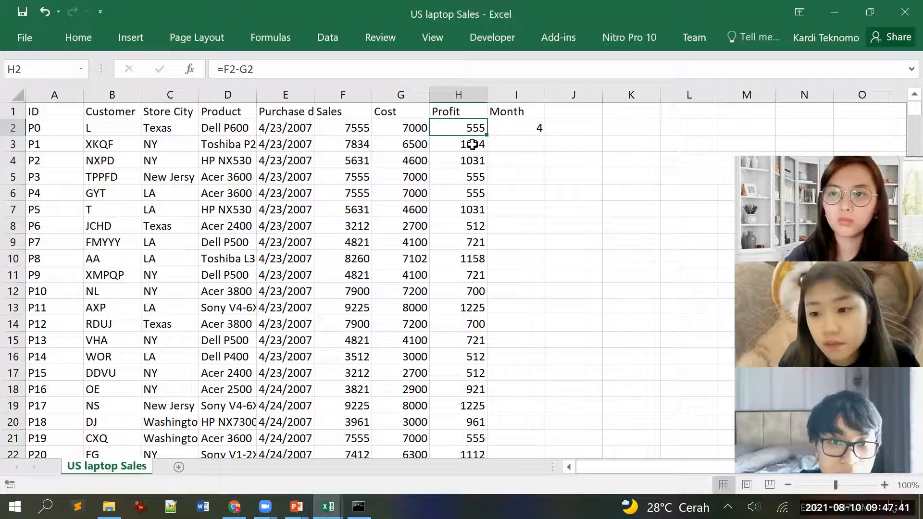
key("ctrl+Down")
key("Right")
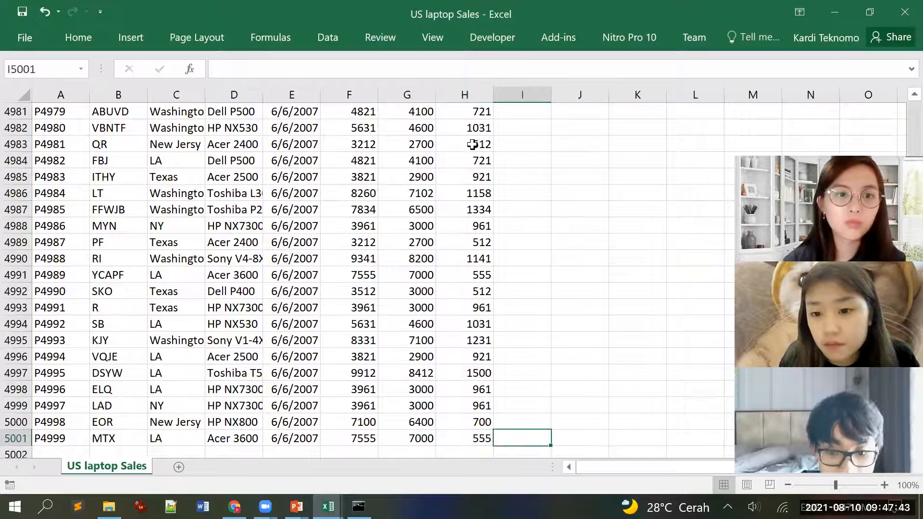
key("Page_Up")
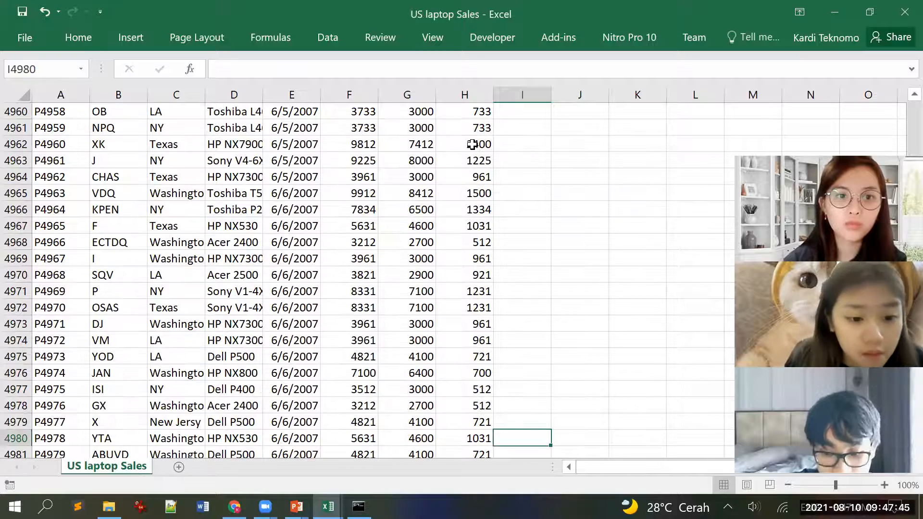
Copy the MONTH formula in I2 into the Month cells of all records, I2:I5001
key("ctrl+Up")
key("ctrl+c")
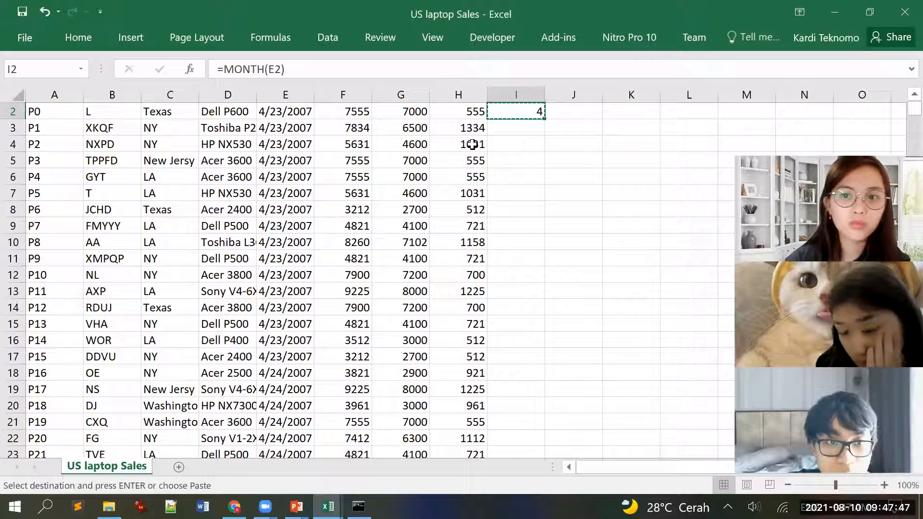
key("Left")
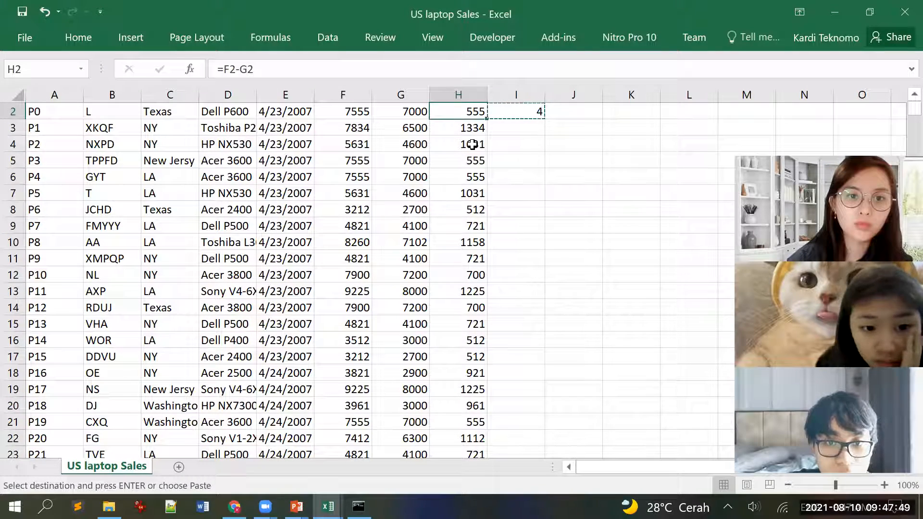
key("ctrl+Down")
key("Right")
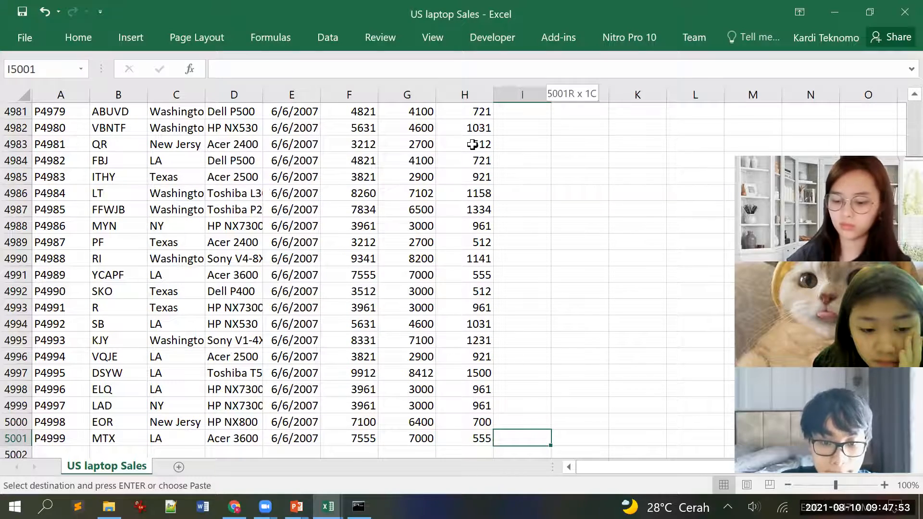
key("ctrl+shift+Up")
key("ctrl+v")
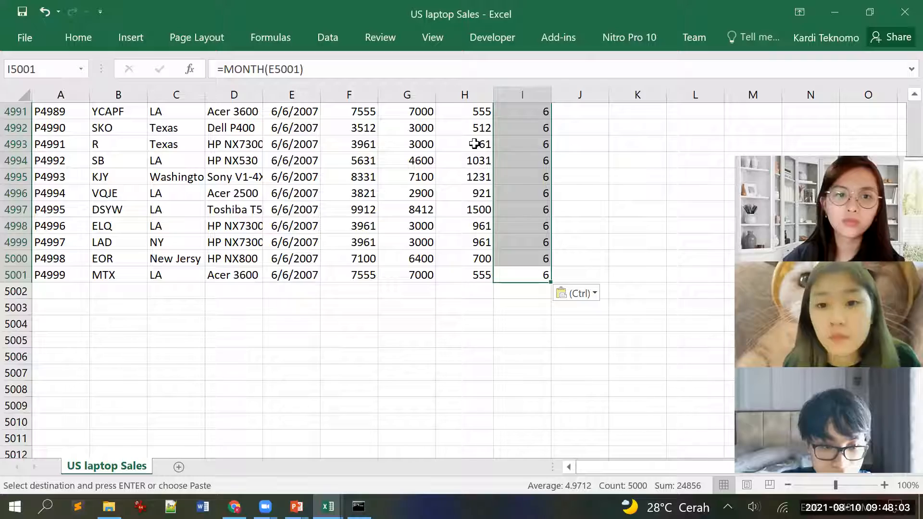
scroll(479, 228, "up", 20)
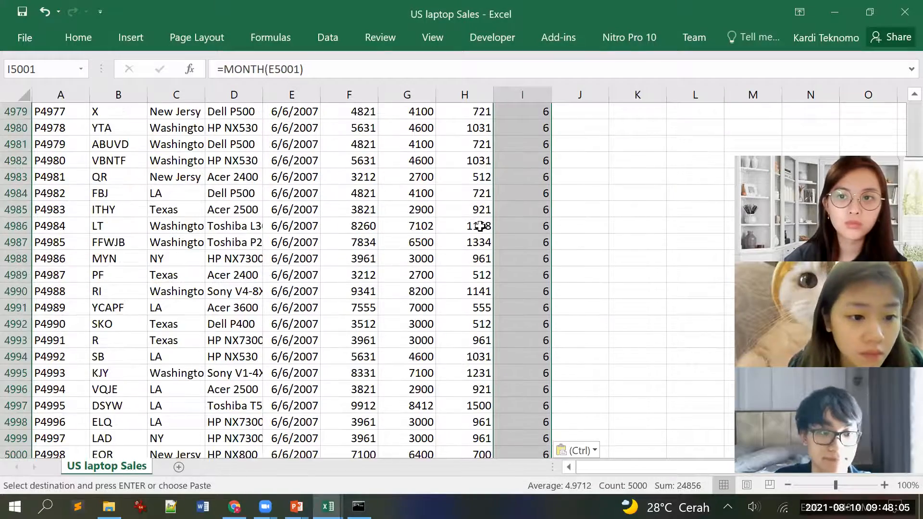
Clear the pending copy selection and start a SUMIF formula in cell K2 beside the sales data
scroll(479, 226, "up", 20)
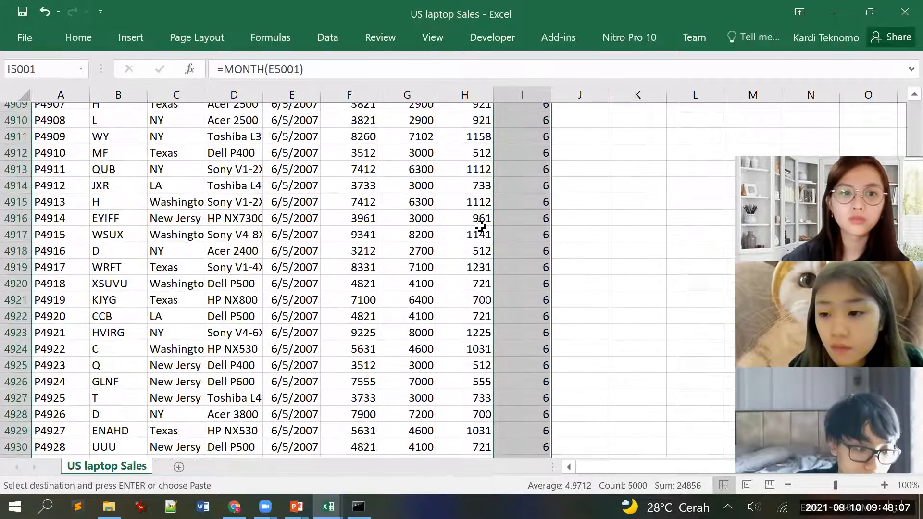
scroll(479, 226, "up", 20)
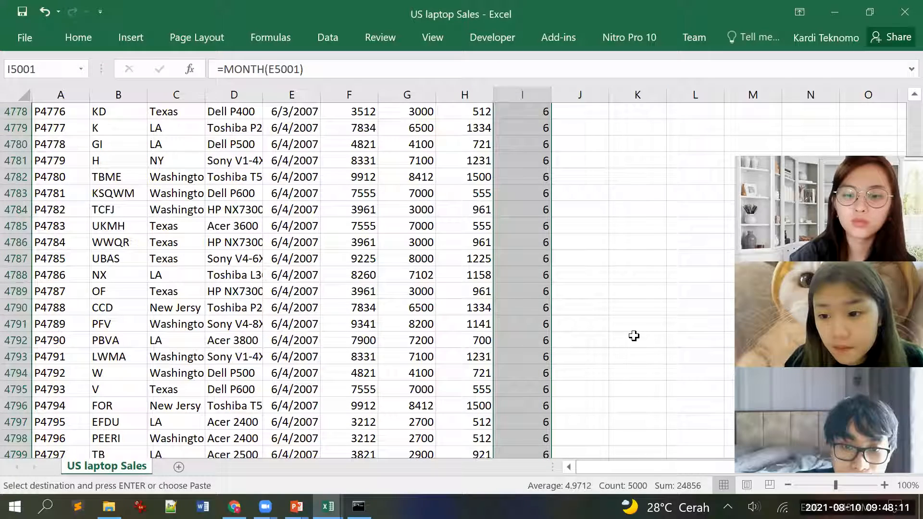
left_click(610, 306)
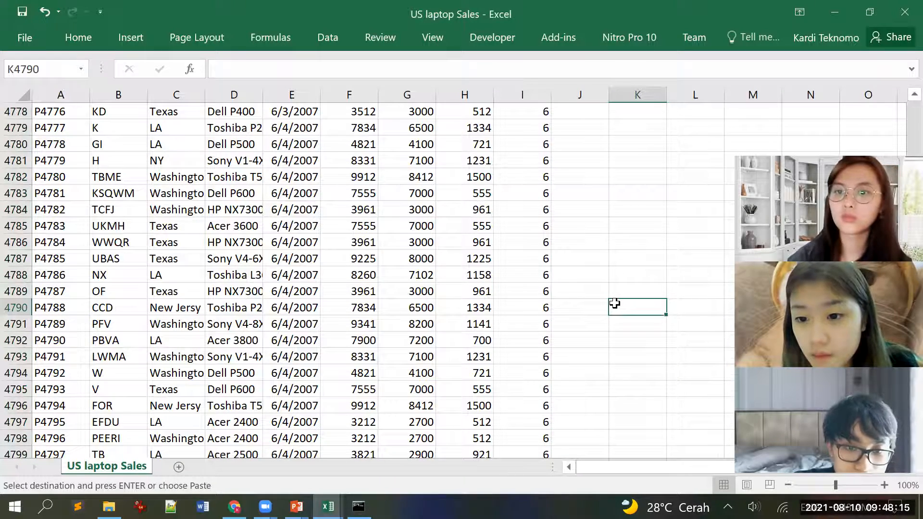
key("ctrl+Up")
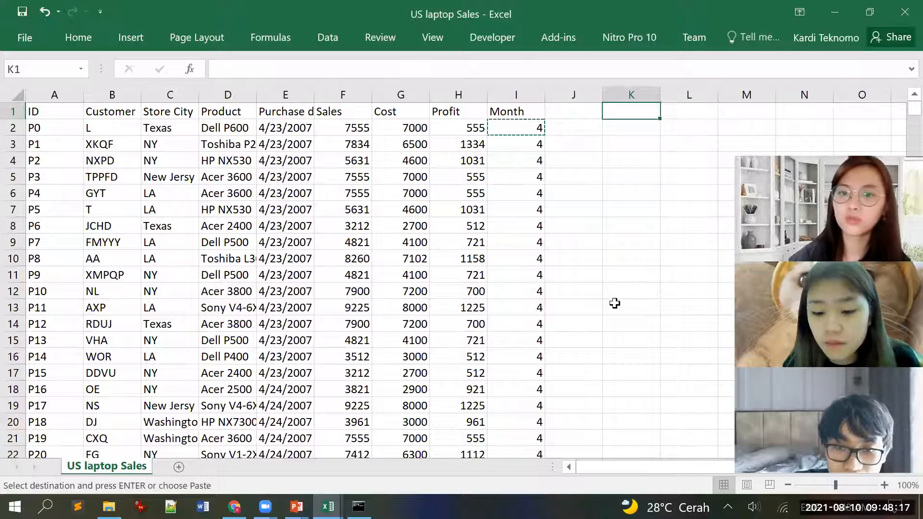
key("Escape")
key("Down")
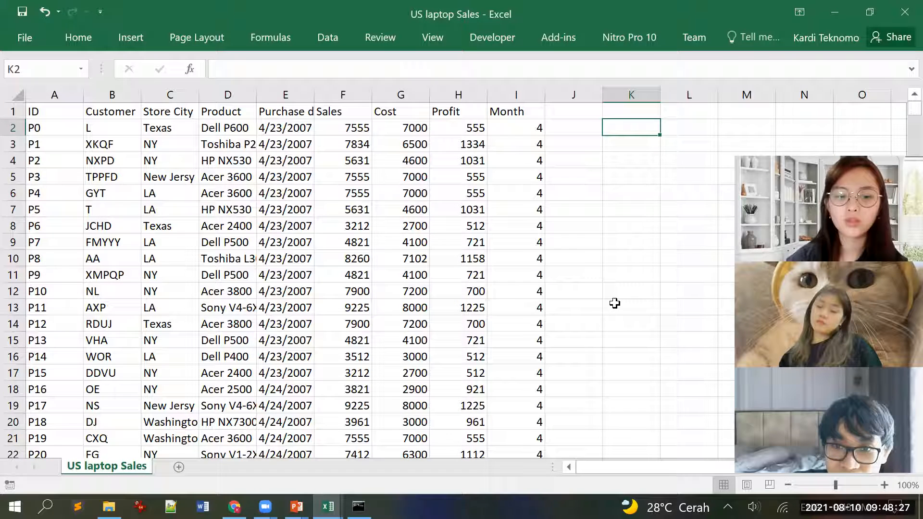
type("=")
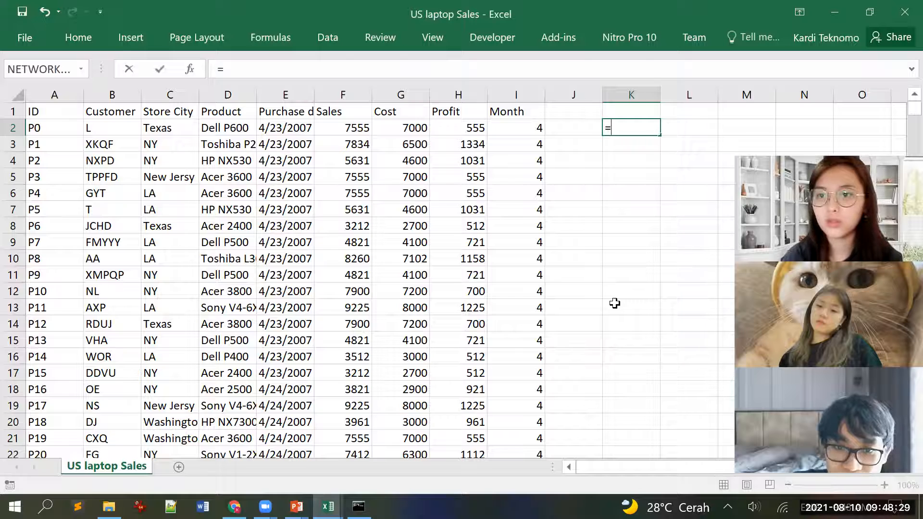
type("sum")
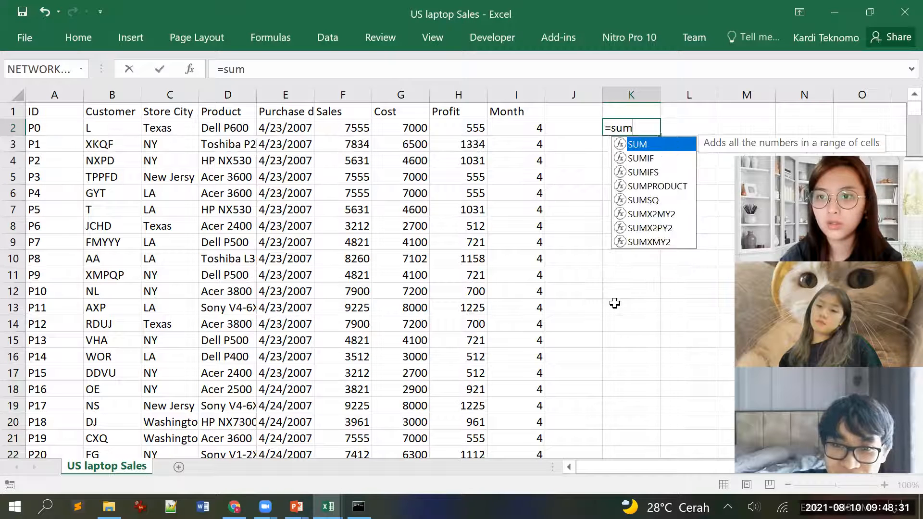
key("Down")
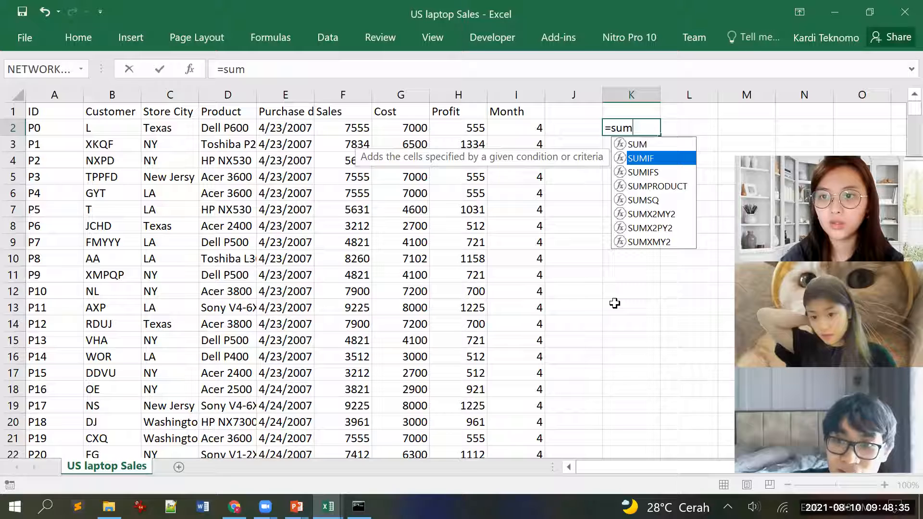
key("Tab")
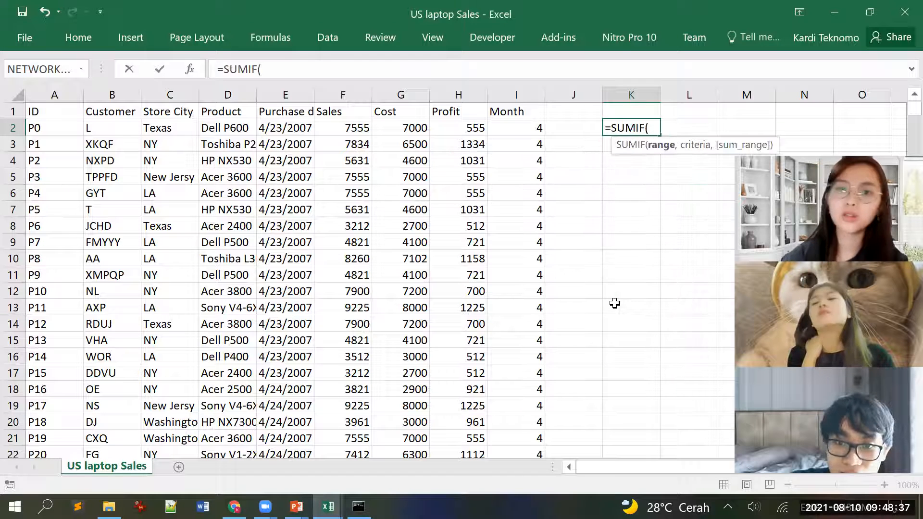
Set the SUMIF range to the whole Profit column, H2:H5001
left_click(459, 129)
key("shift+Page_Down")
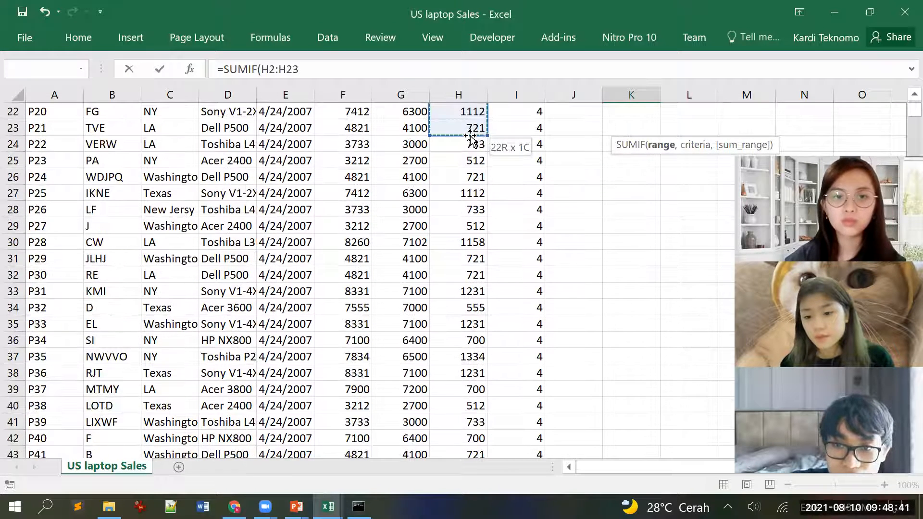
key("ctrl+shift+Down")
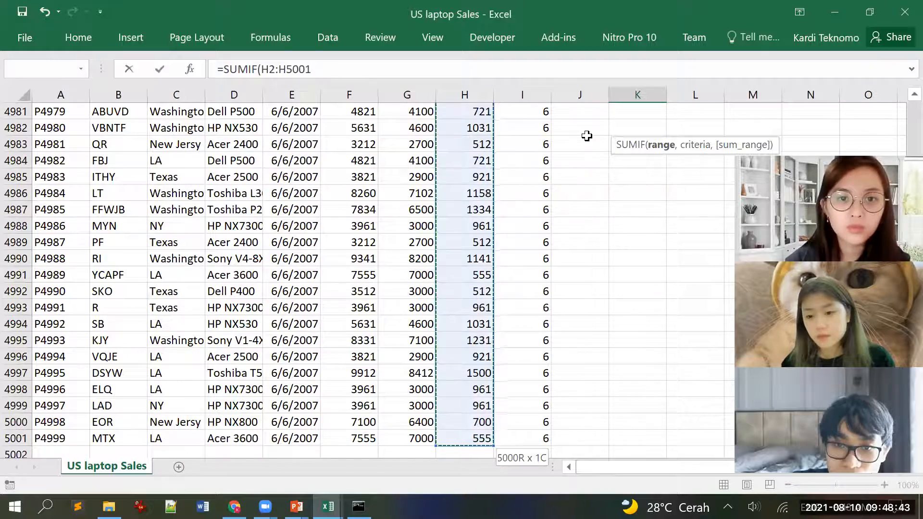
scroll(595, 224, "up", 4)
scroll(595, 223, "up", 20)
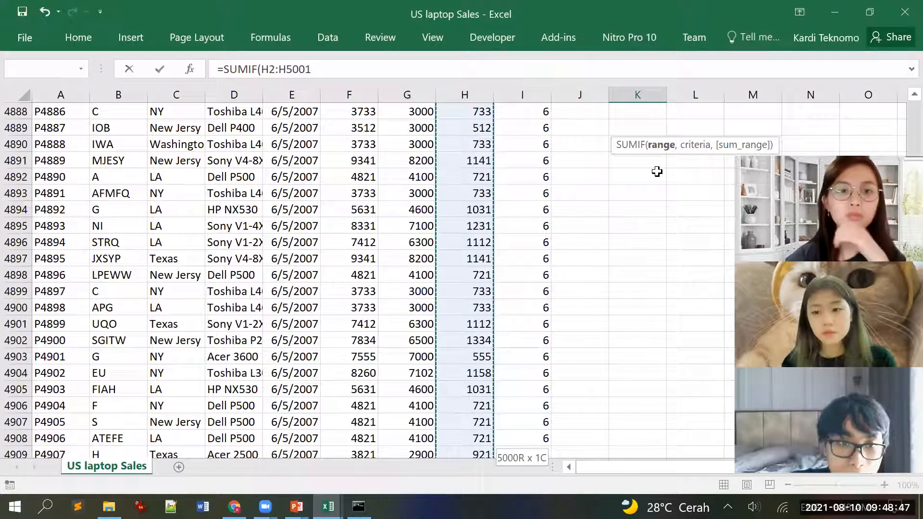
scroll(633, 186, "up", 20)
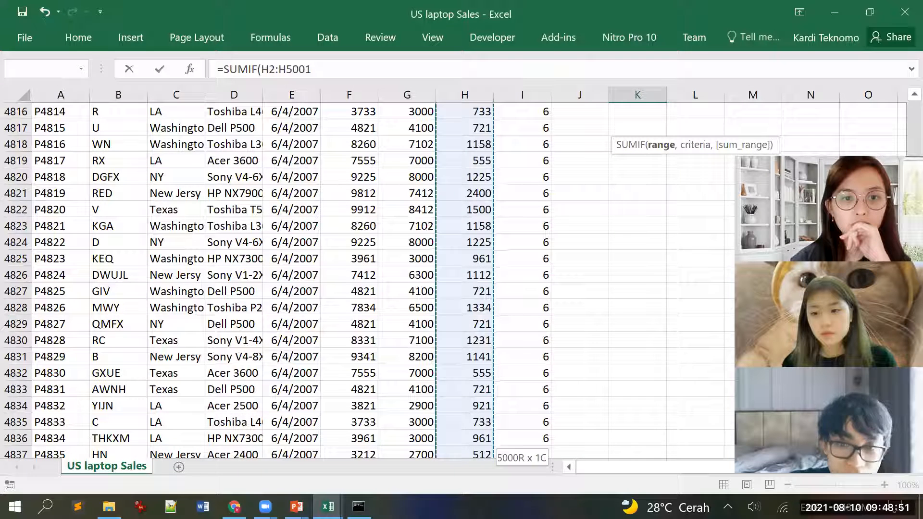
type(",")
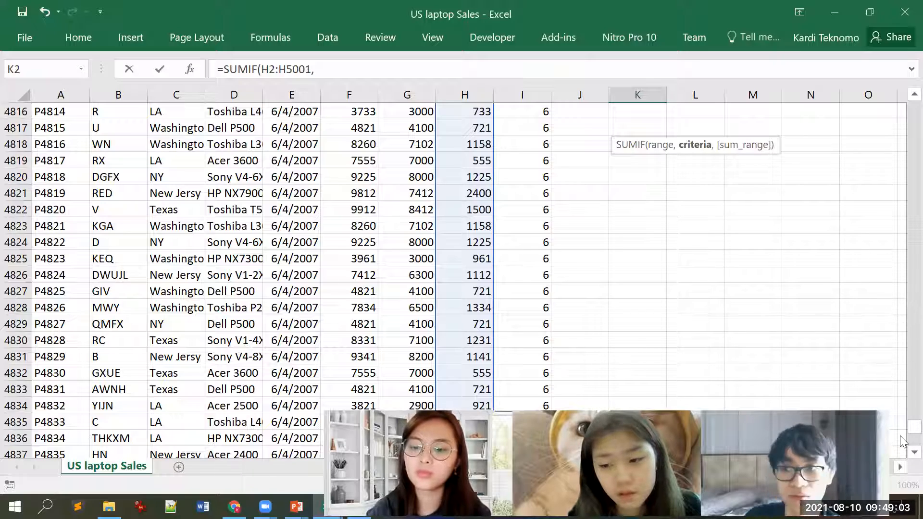
Use I2=4 from the Month column as the SUMIF criterion and enter the formula in K2
left_click_drag(901, 426, 900, 100)
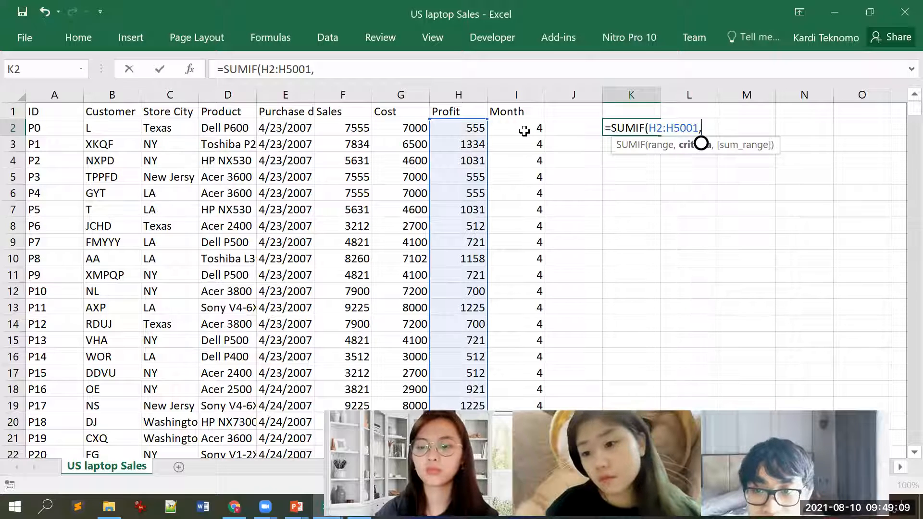
left_click(526, 129)
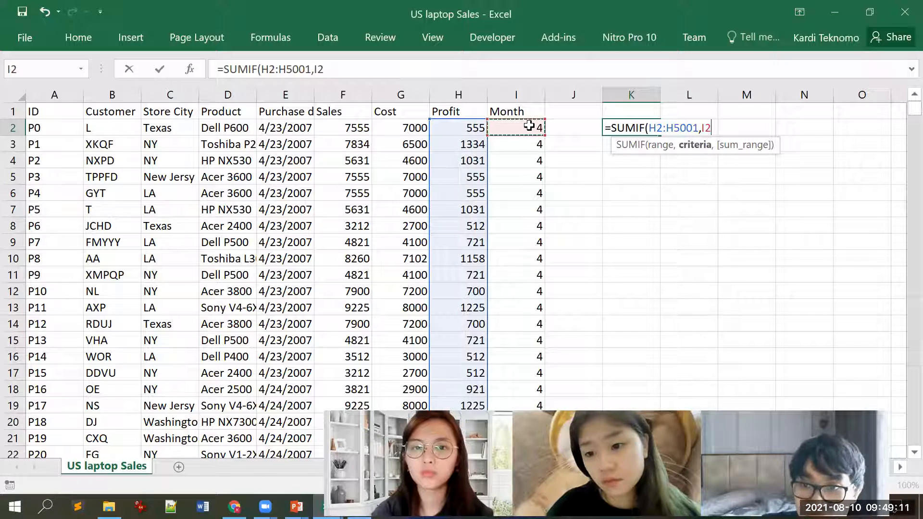
type("=4")
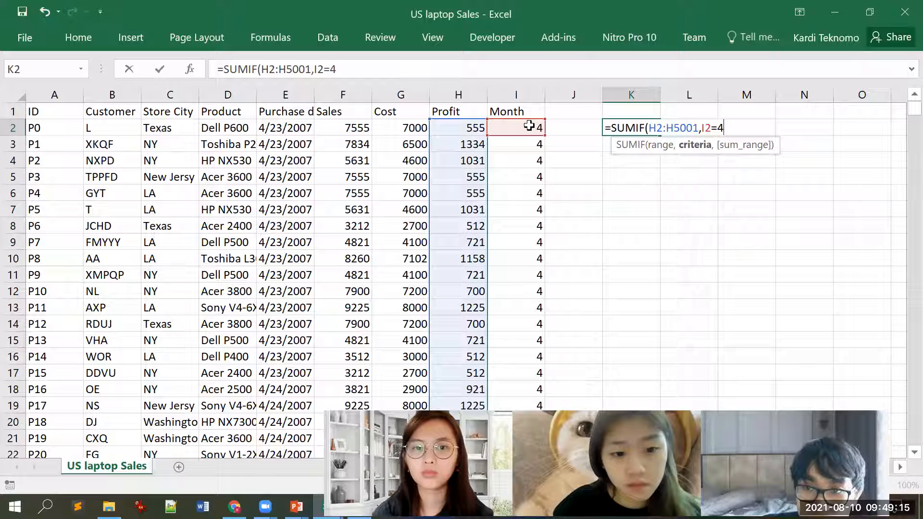
type(")")
key("Return")
key("Up")
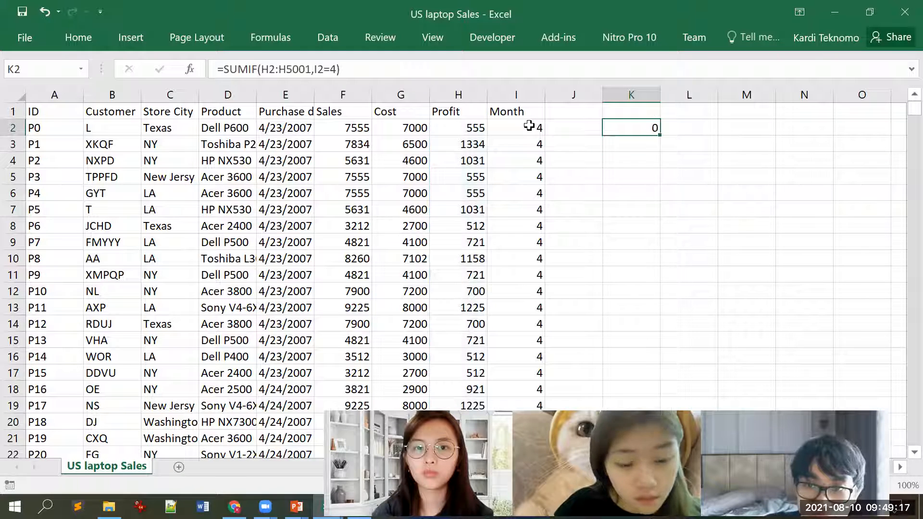
Try adding H2:H5001 as the sum range to the SUMIF formula in K2
key("F2")
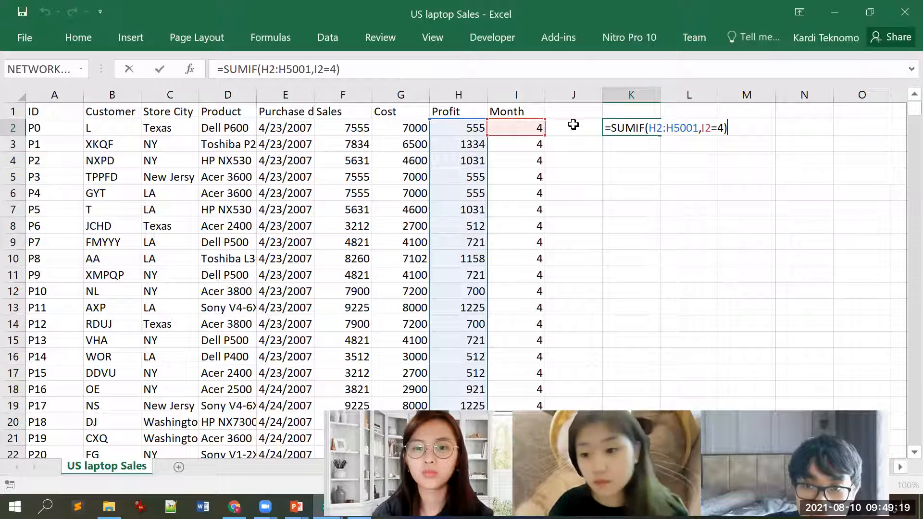
key("BackSpace")
type(",")
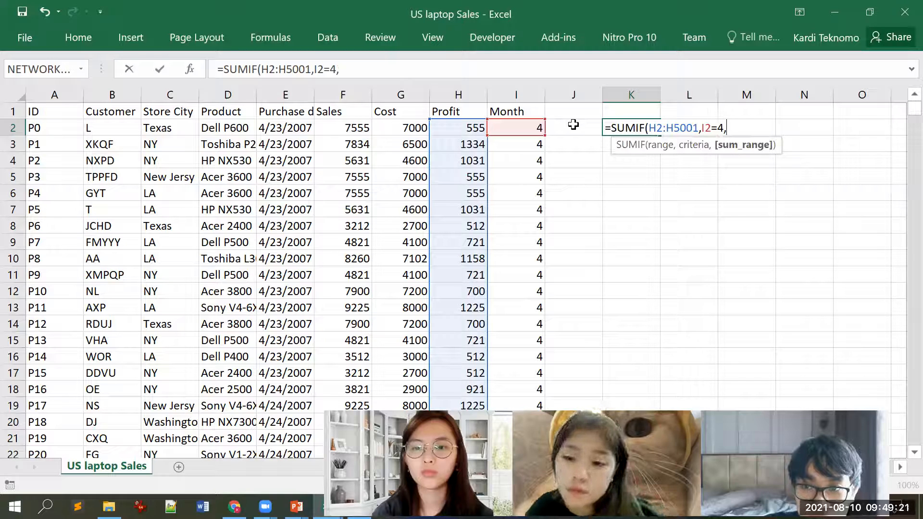
left_click(454, 125)
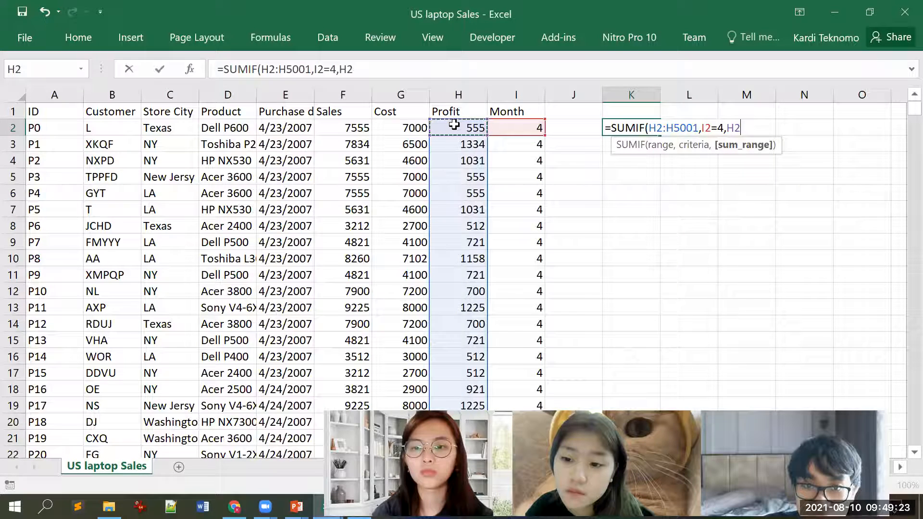
key("Return")
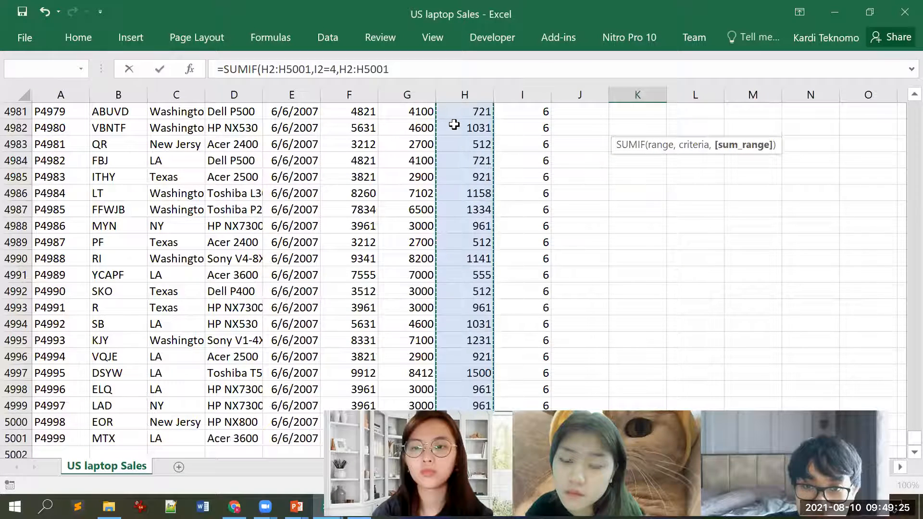
key("Escape")
Delete the SUMIF formula from cell K2
scroll(611, 188, "up", 1)
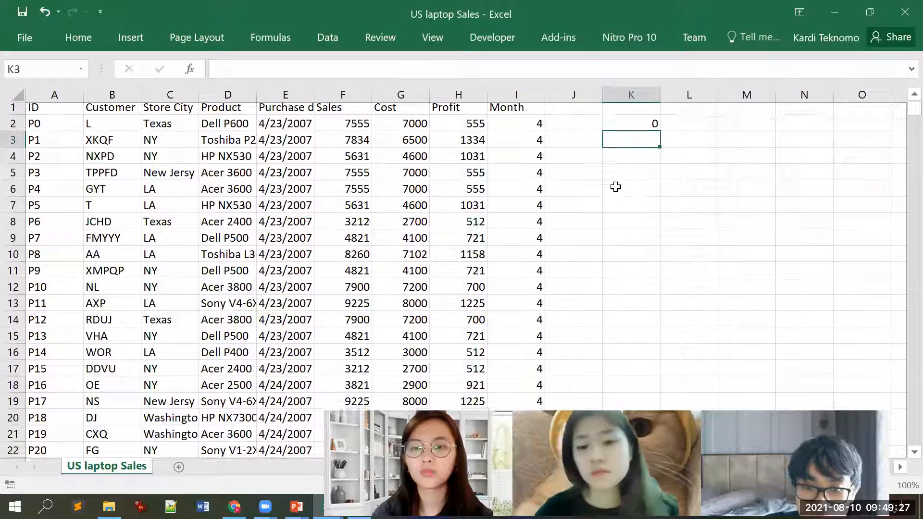
left_click(646, 125)
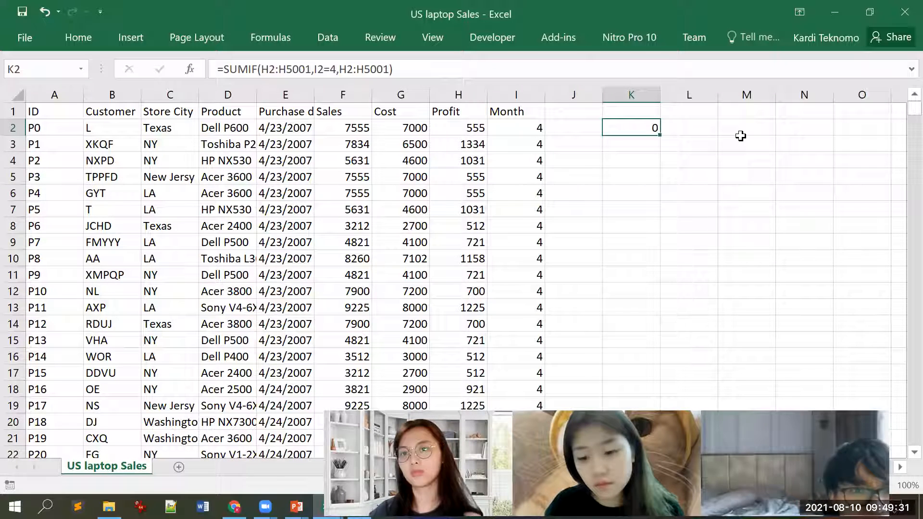
key("Delete")
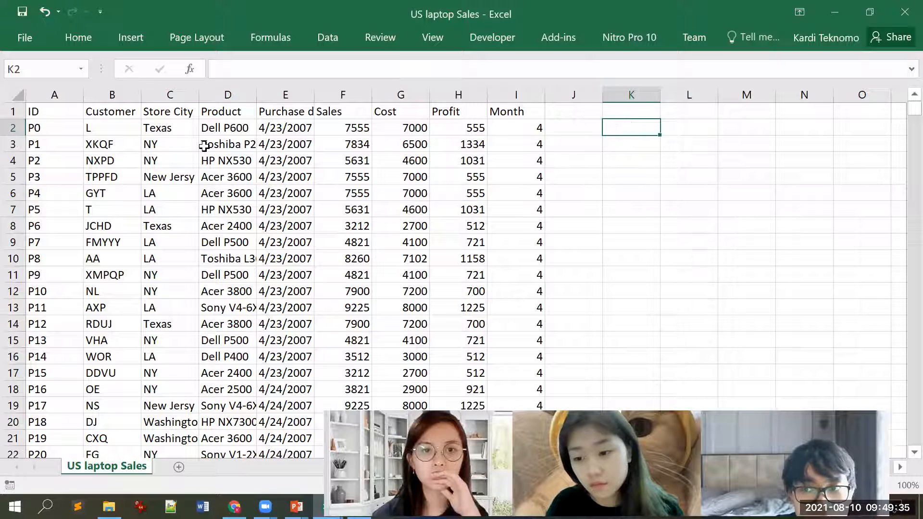
Create a PivotTable on a new worksheet from the US laptop Sales data in columns A to I
left_click(15, 95)
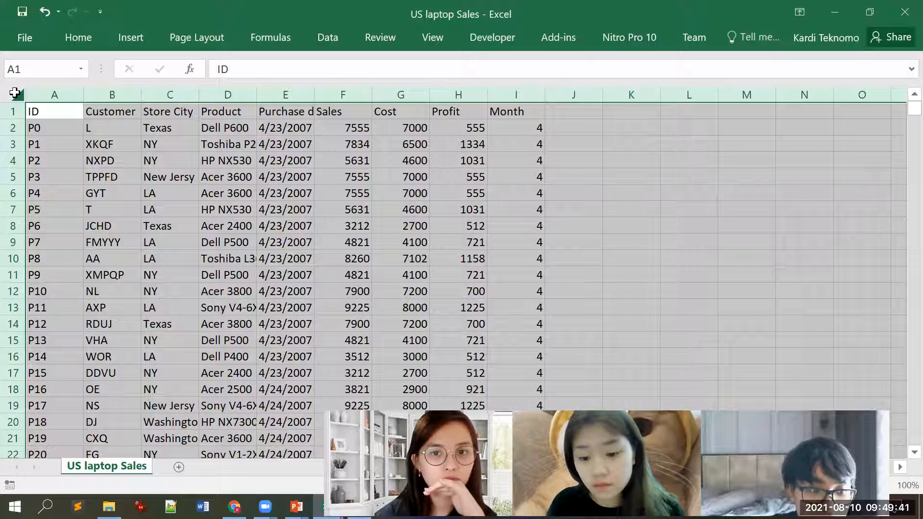
left_click(77, 38)
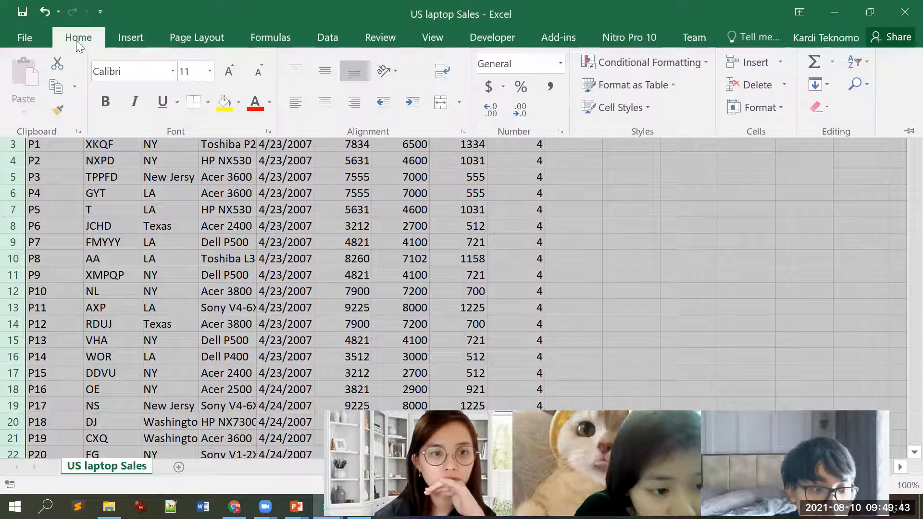
left_click(136, 42)
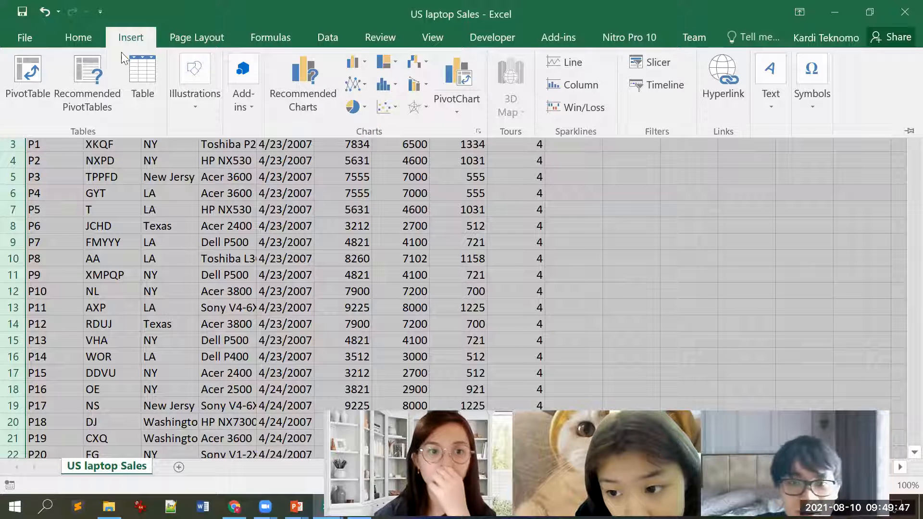
left_click(24, 89)
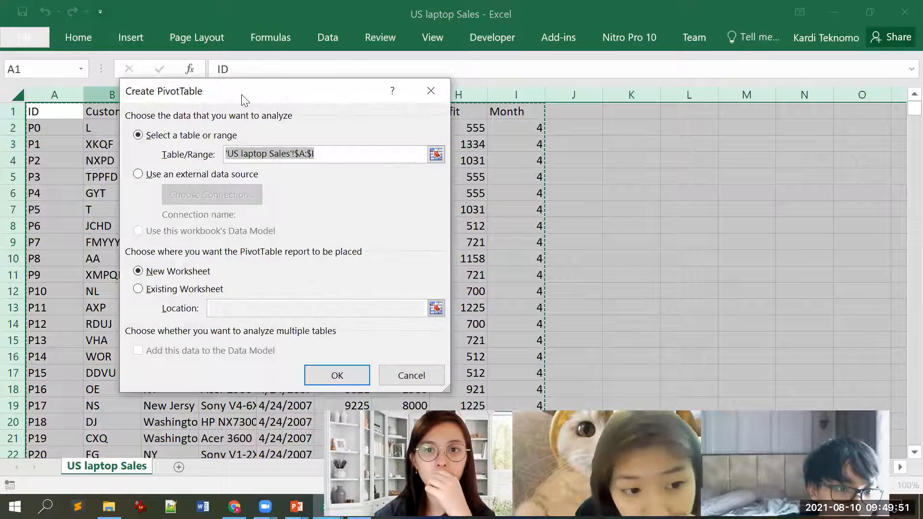
left_click_drag(244, 93, 494, 64)
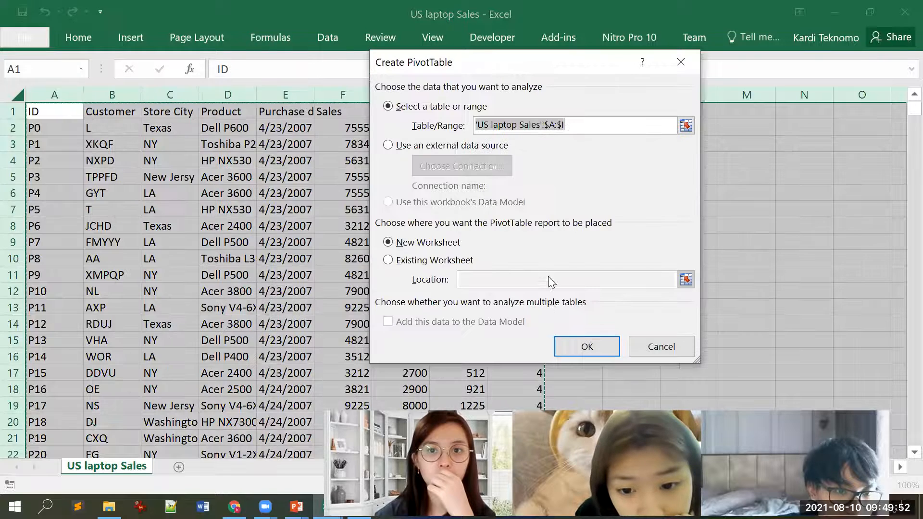
left_click(582, 348)
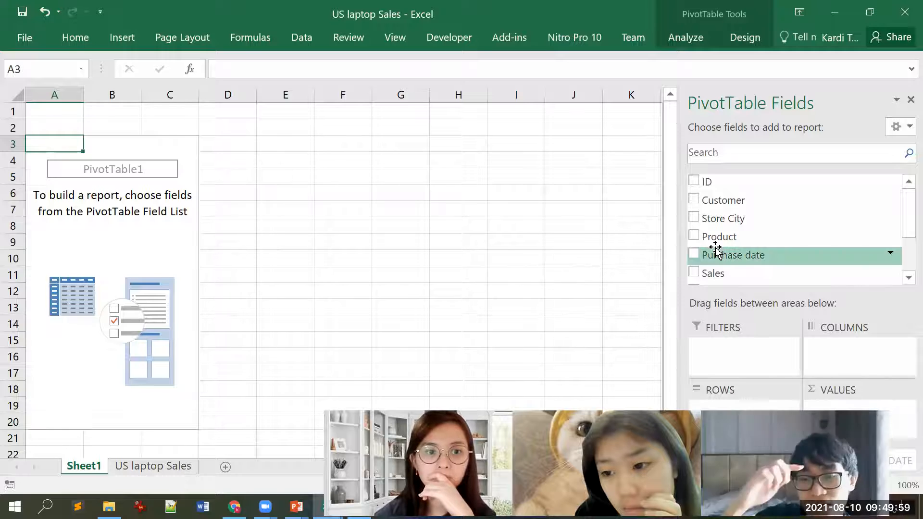
Place the Profit field in the PivotTable's rows and the Month field in its columns
scroll(708, 246, "down", 2)
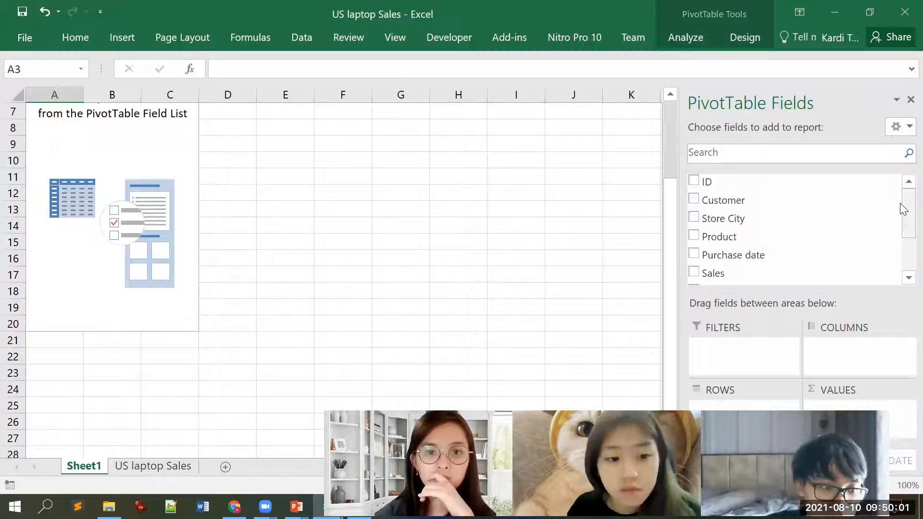
left_click_drag(901, 212, 903, 240)
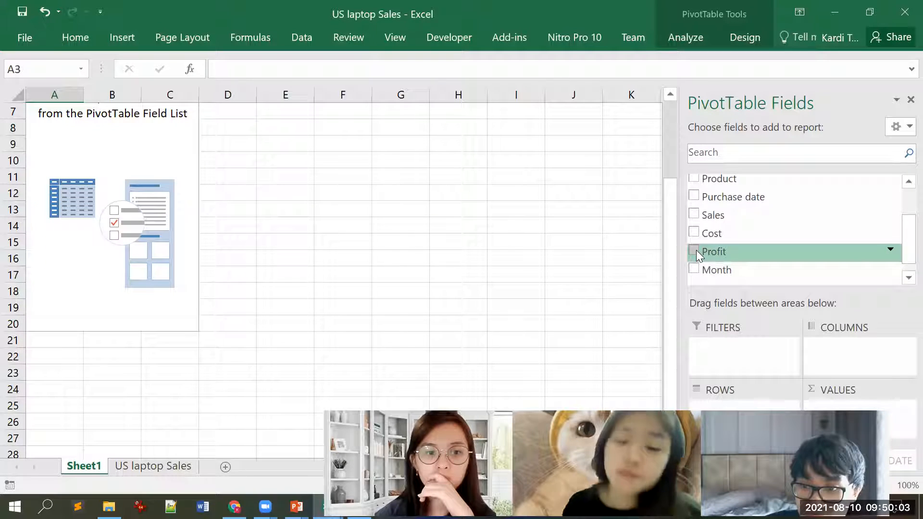
left_click_drag(696, 251, 738, 402)
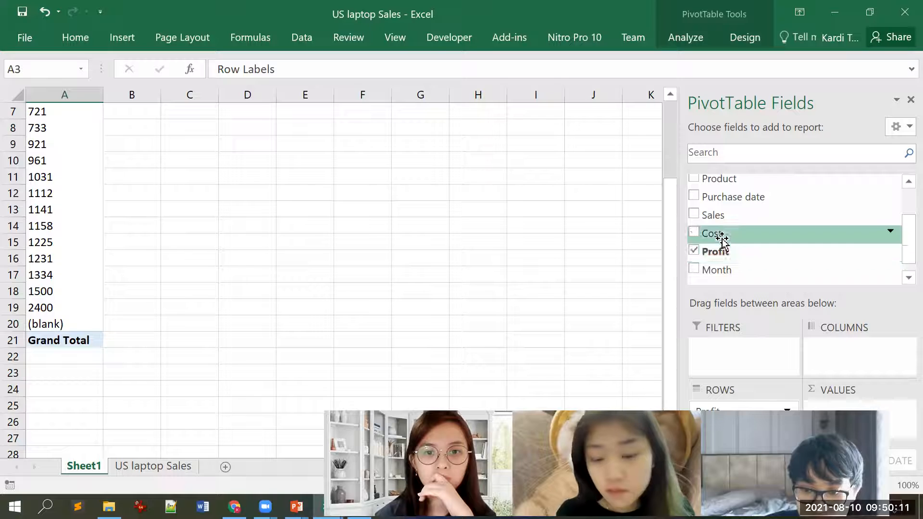
left_click_drag(719, 272, 835, 345)
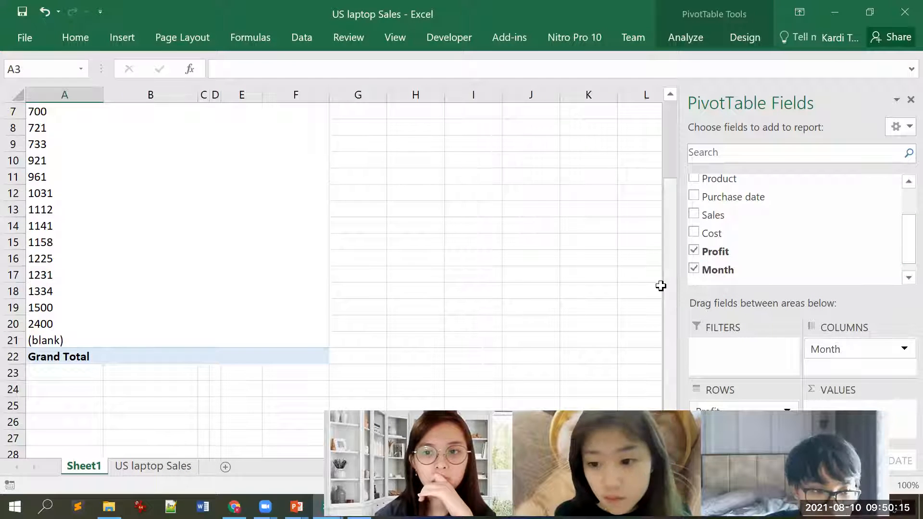
Add the Profit field to the PivotTable's values and remove it from the rows
left_click_drag(673, 292, 672, 185)
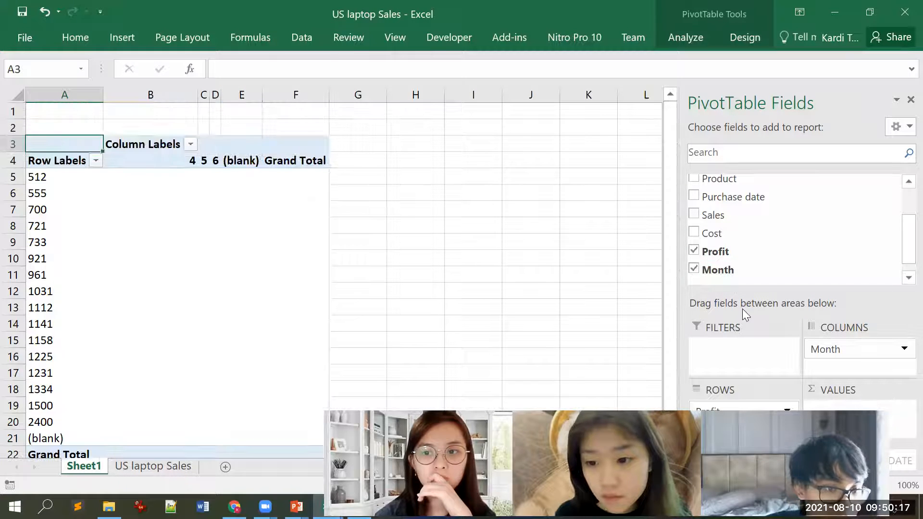
scroll(762, 283, "down", 1)
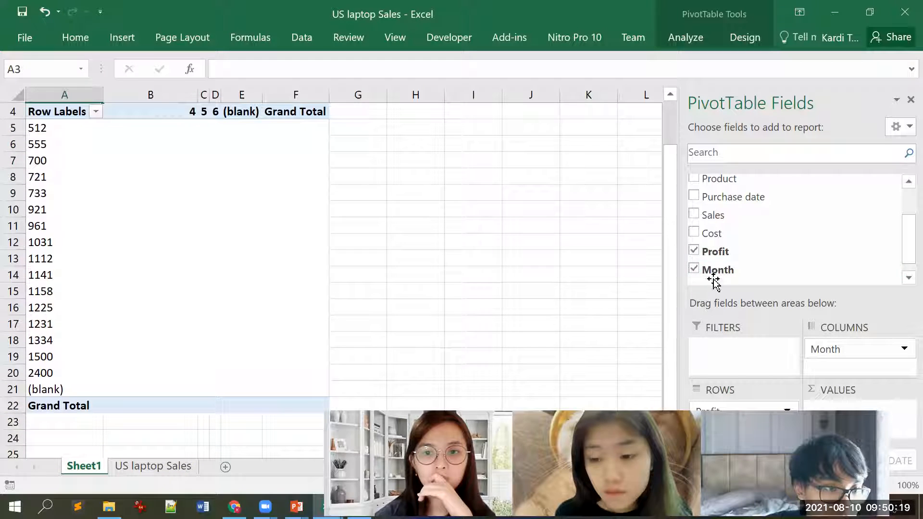
left_click_drag(711, 250, 901, 406)
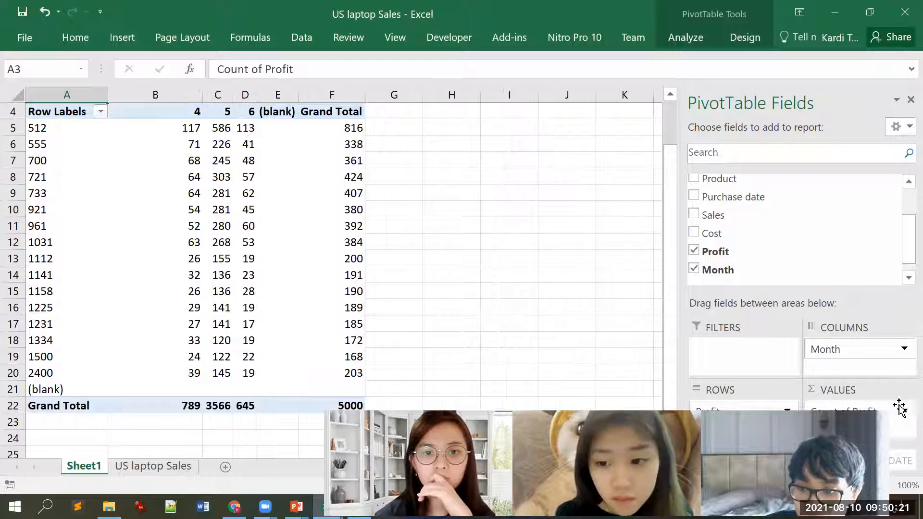
scroll(767, 321, "down", 2)
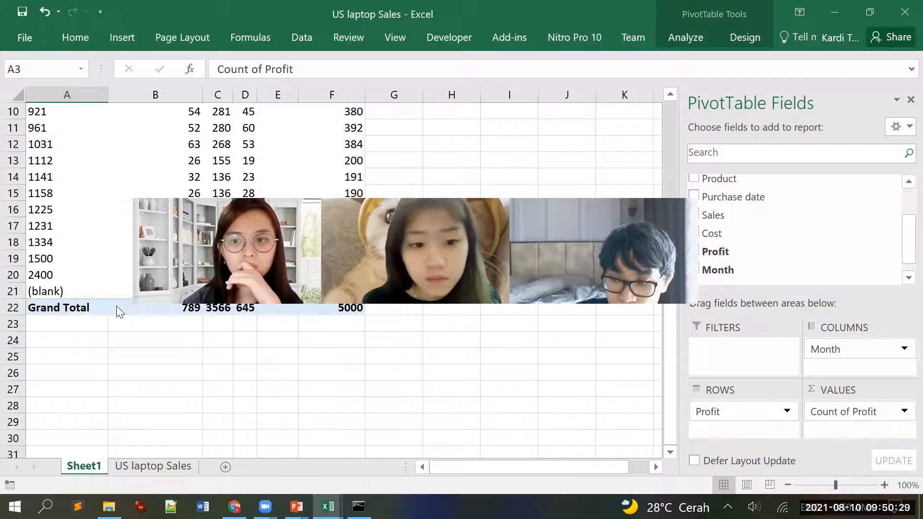
left_click(787, 412)
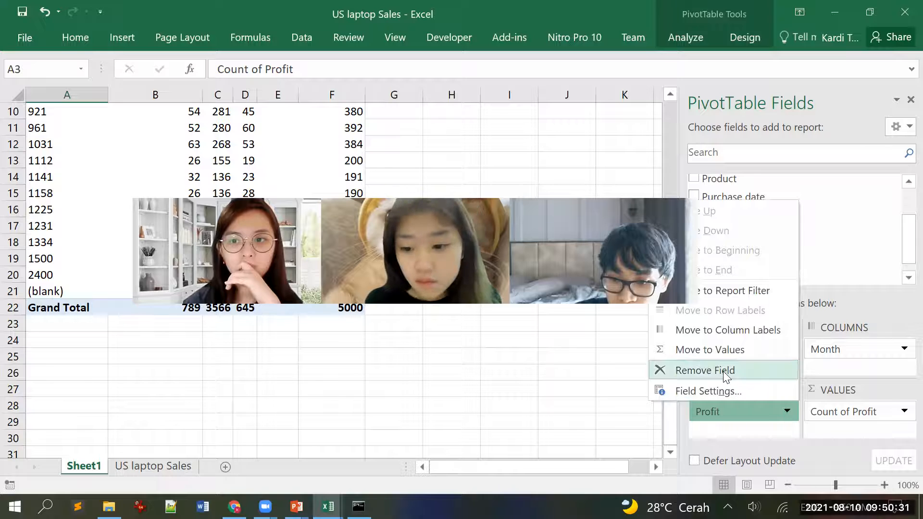
left_click(706, 370)
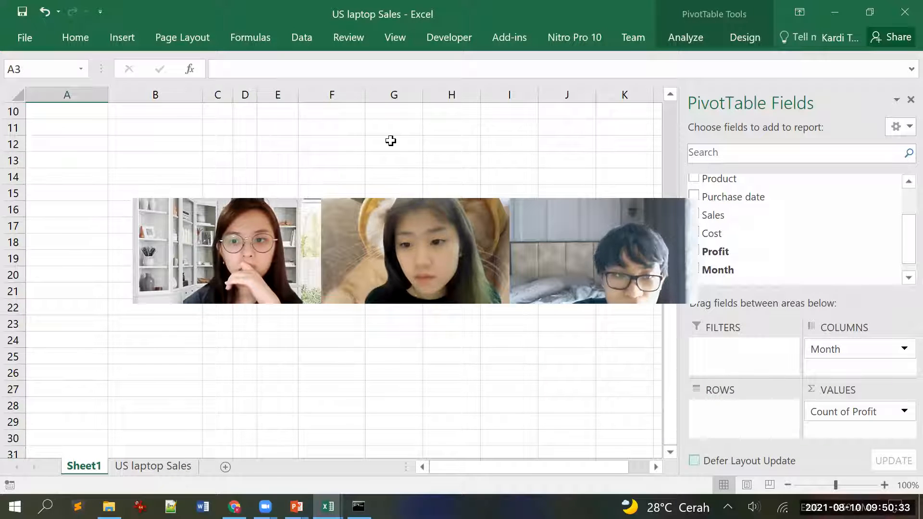
scroll(441, 167, "up", 3)
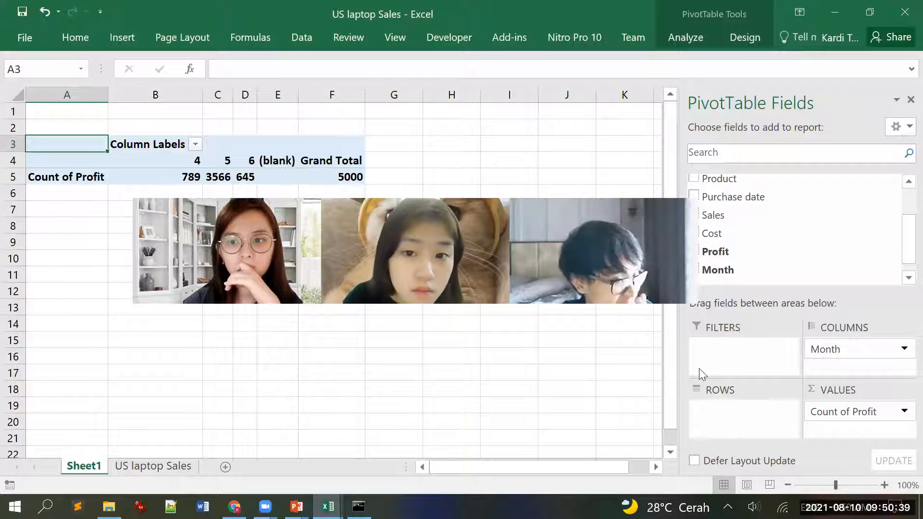
Change the PivotTable's Profit value field to summarise by Sum
left_click(904, 412)
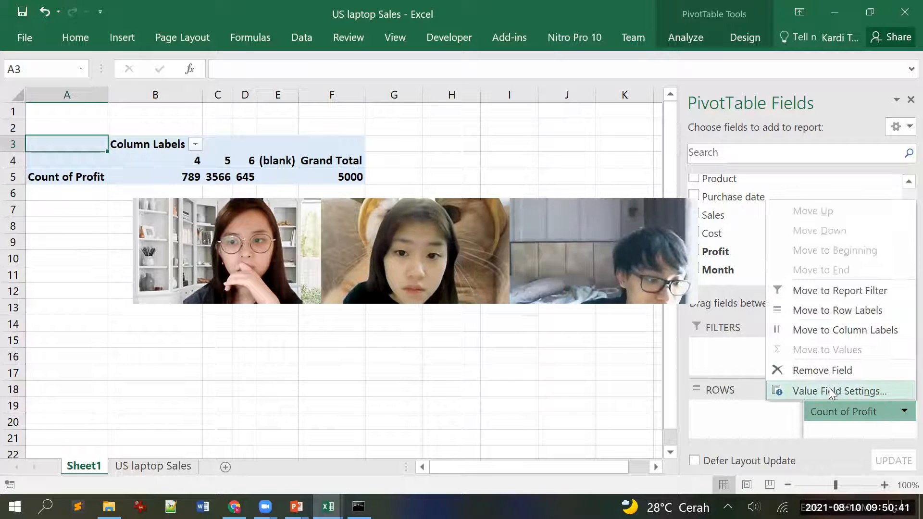
left_click(834, 395)
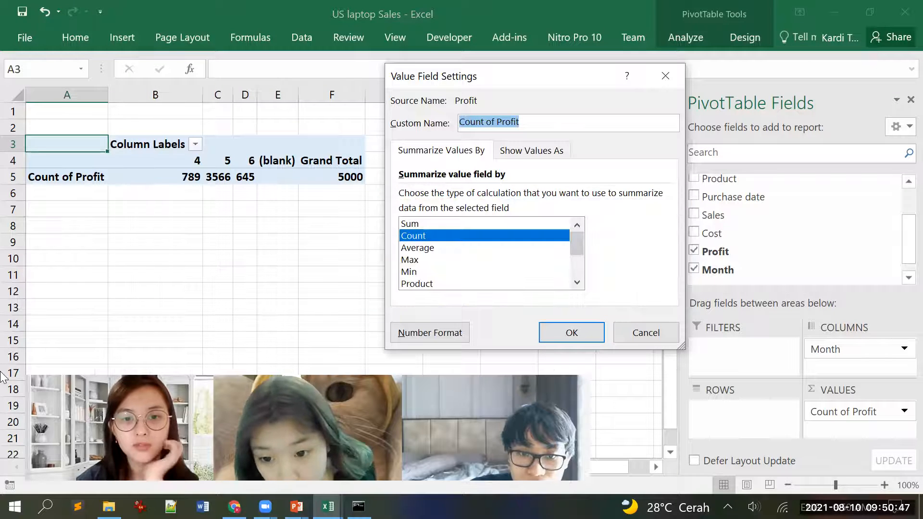
left_click(423, 223)
left_click(556, 336)
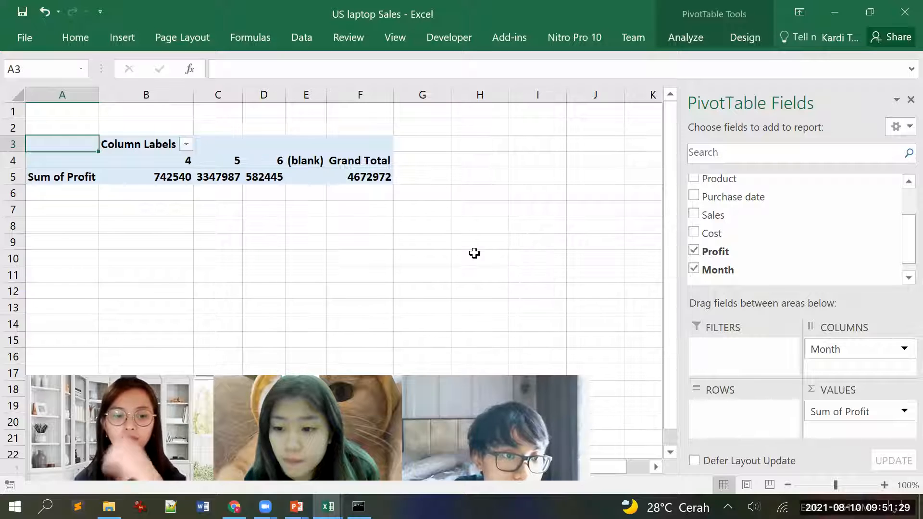
Check the Practice slide in PowerPoint and return to the US laptop Sales data sheet in Excel
left_click(296, 506)
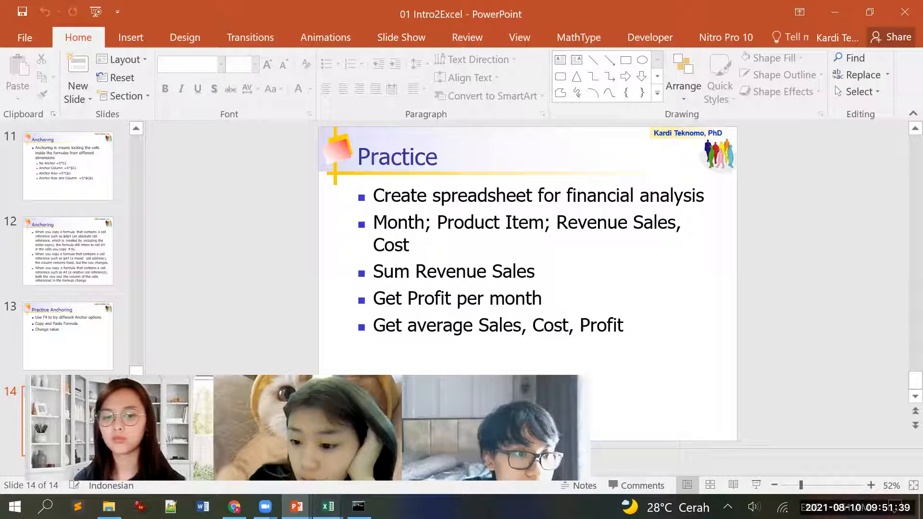
mouse_move(328, 507)
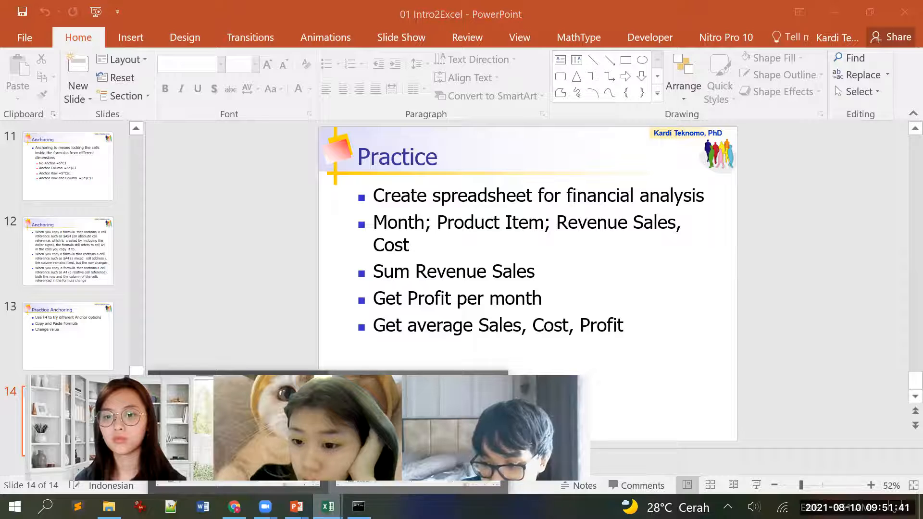
left_click(418, 432)
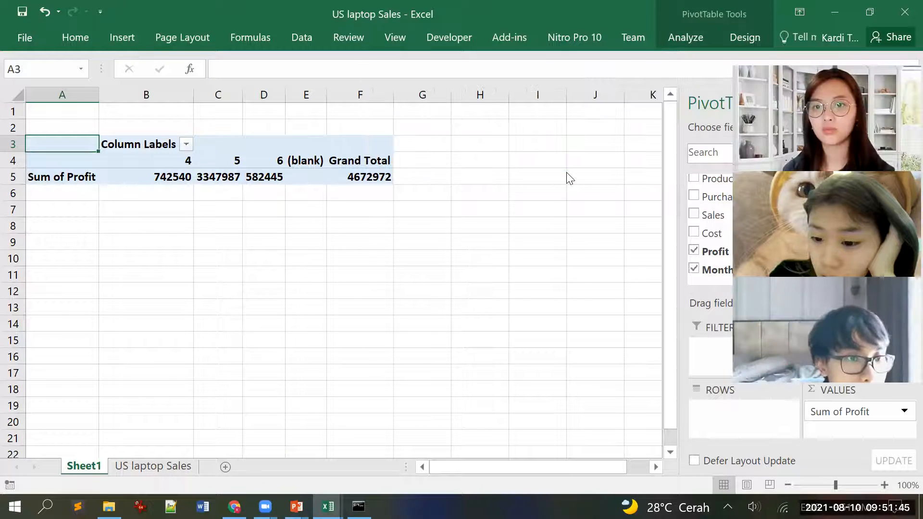
key("ctrl+Page_Down")
left_click(613, 204)
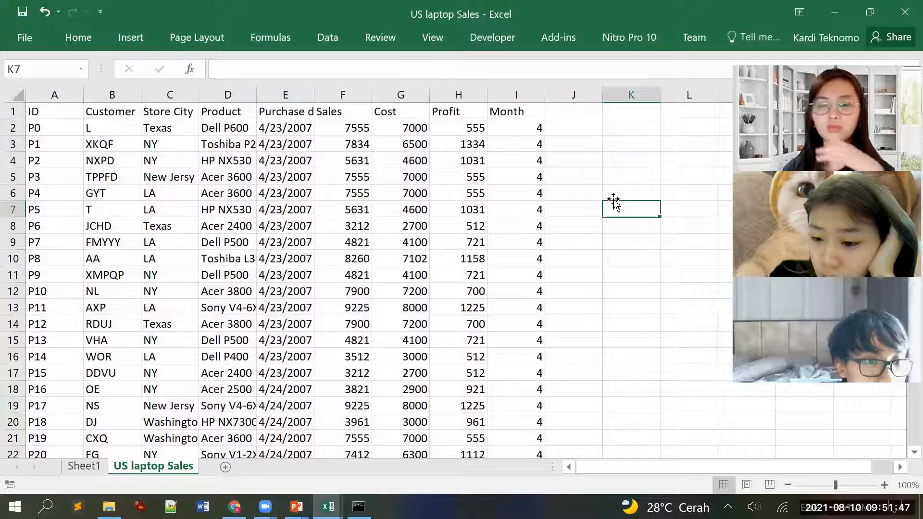
double_click(637, 127)
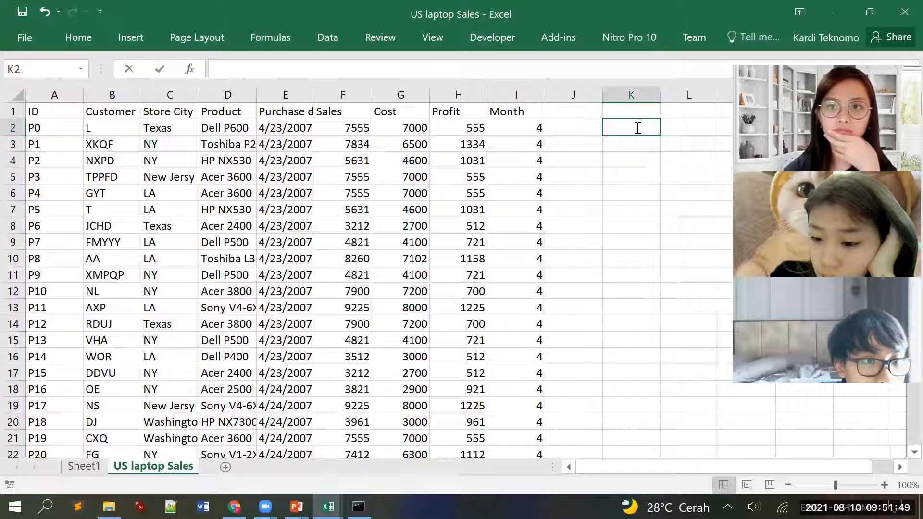
type("=ave")
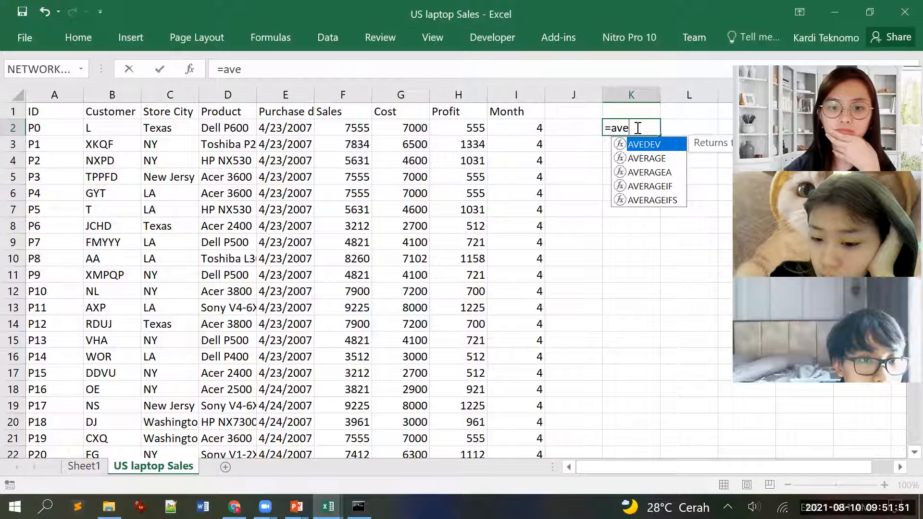
key("Escape")
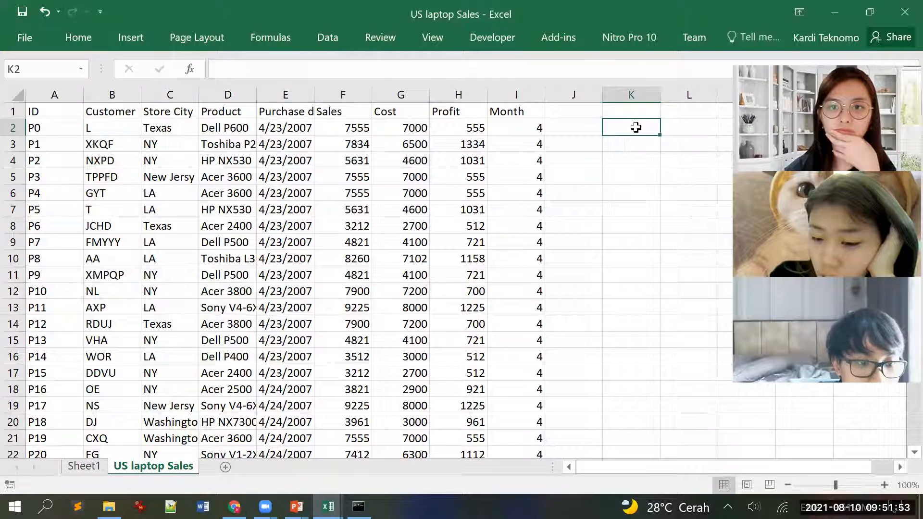
Enter the labels "average cost", "average sales" and "avearge profit" in cells K2 to K4
type("average cost")
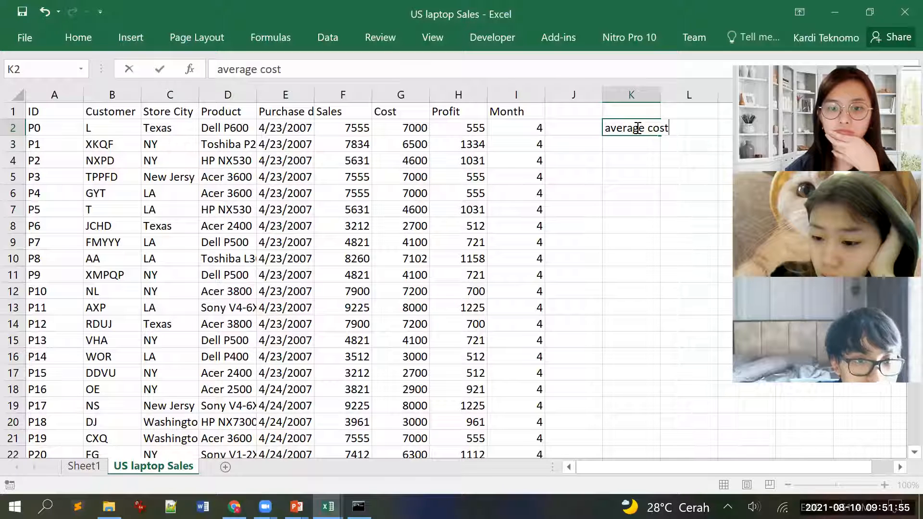
key("Return")
type("average sales")
key("Return")
type("avearge pr")
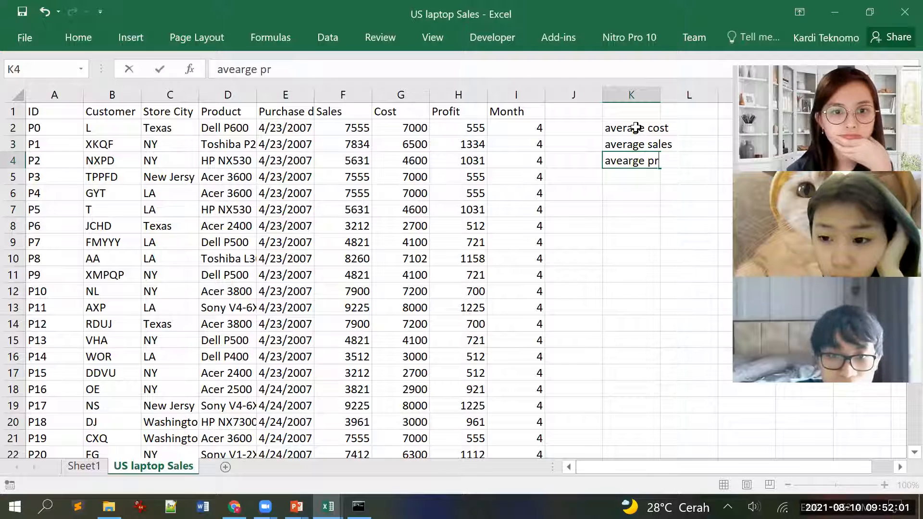
key("Return")
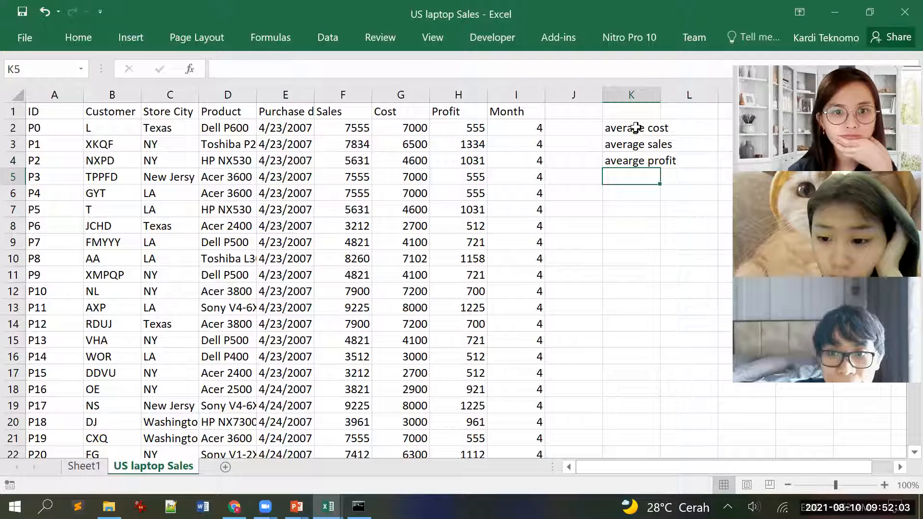
Widen column K so that the average labels fit inside it
key("Up")
key("Up")
key("Up")
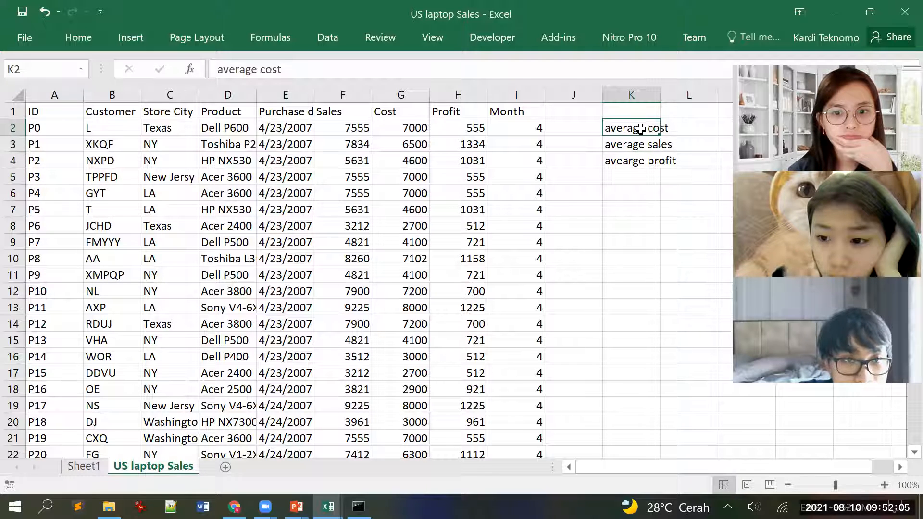
left_click_drag(660, 91, 691, 90)
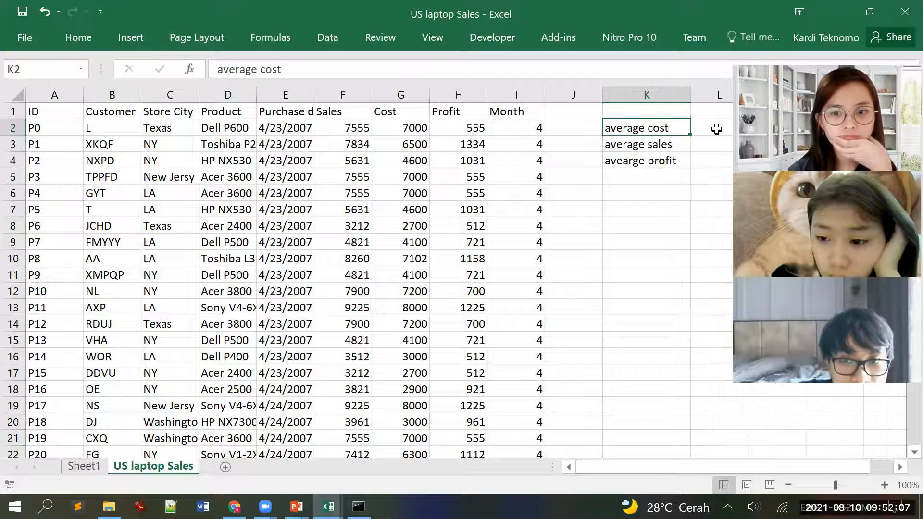
Calculate the average cost in cell L2 with the formula =AVERAGE(G2:G5001)
left_click(717, 127)
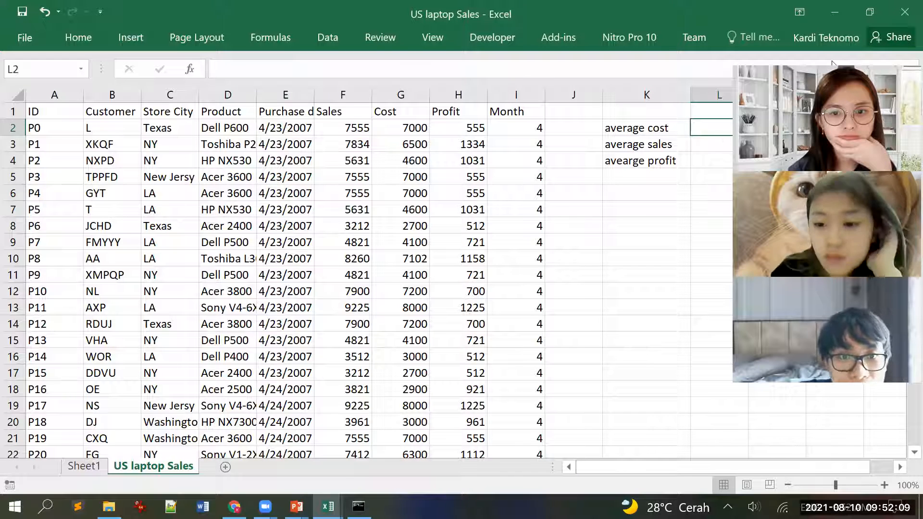
type("=")
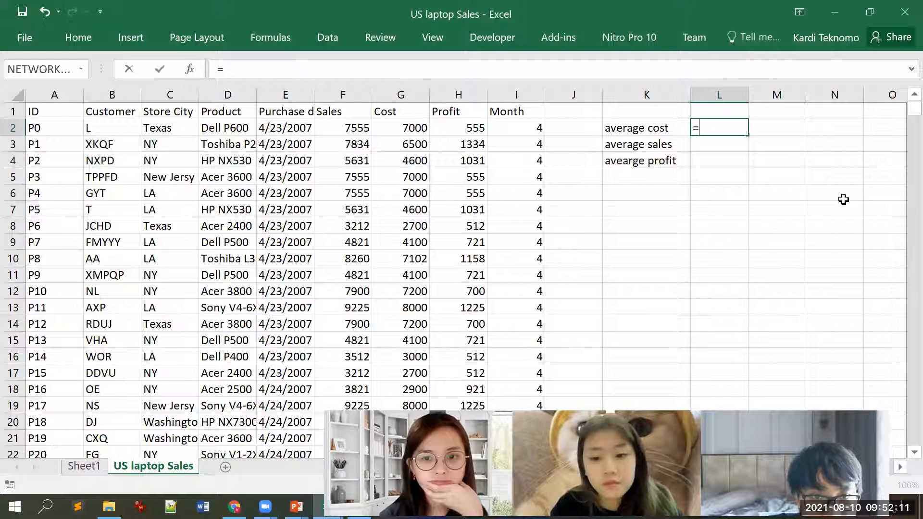
type("av")
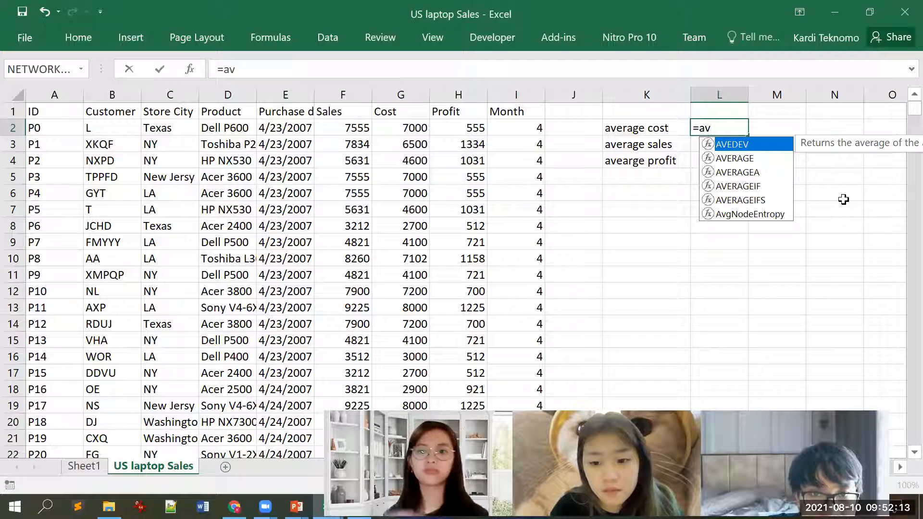
key("Down")
key("Tab")
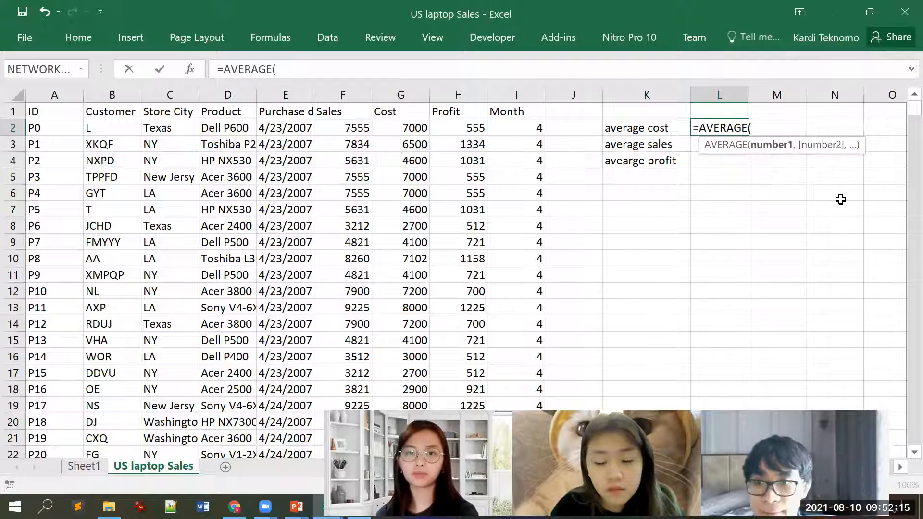
left_click(411, 129)
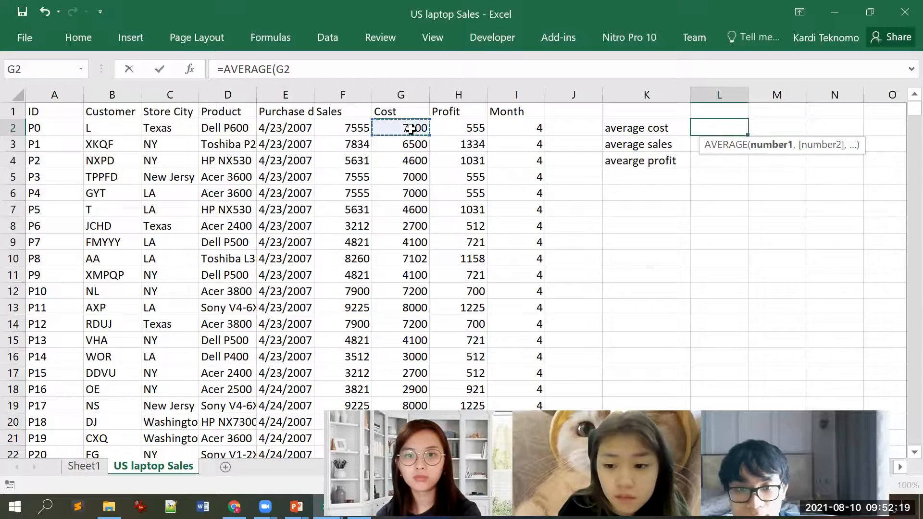
key("ctrl+shift+Down")
key("Escape")
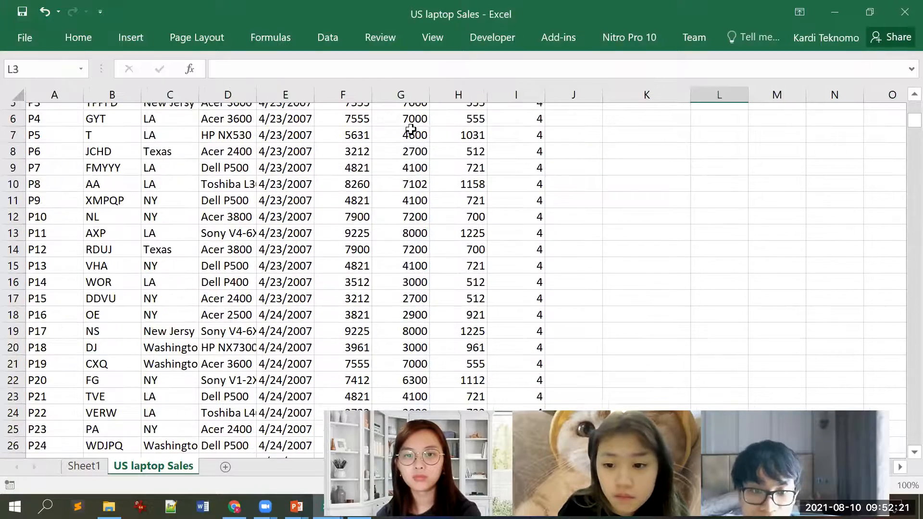
scroll(486, 226, "up", 1)
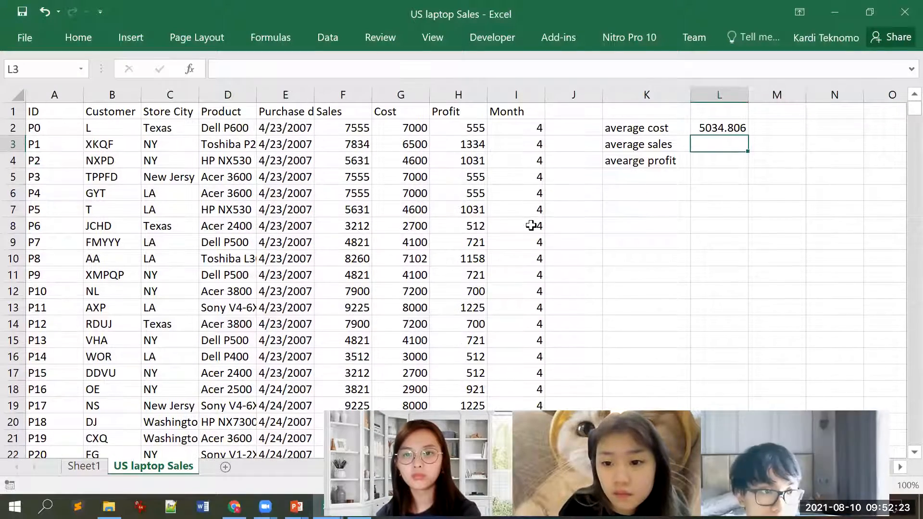
left_click(711, 128)
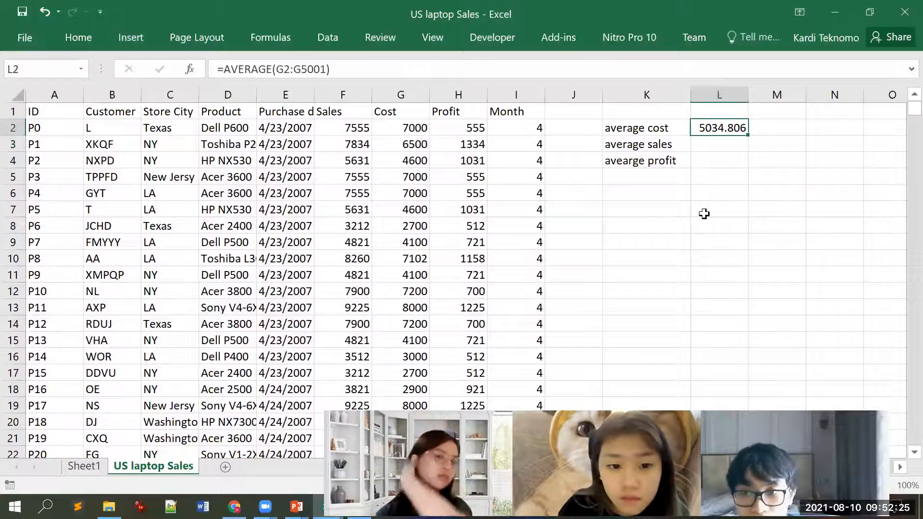
Calculate the average sales in cell L3 with an AVERAGE formula over F2:F5001
key("Down")
type("=ave")
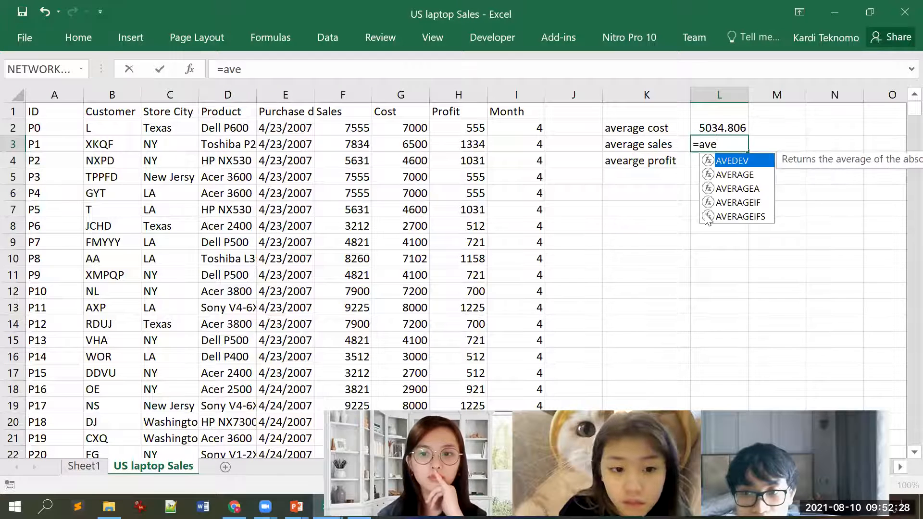
key("Down")
key("Tab")
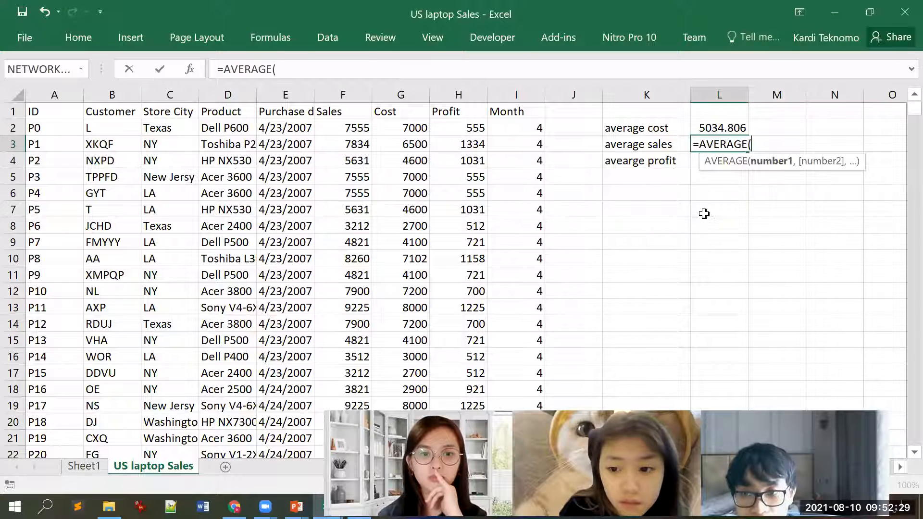
left_click(358, 129)
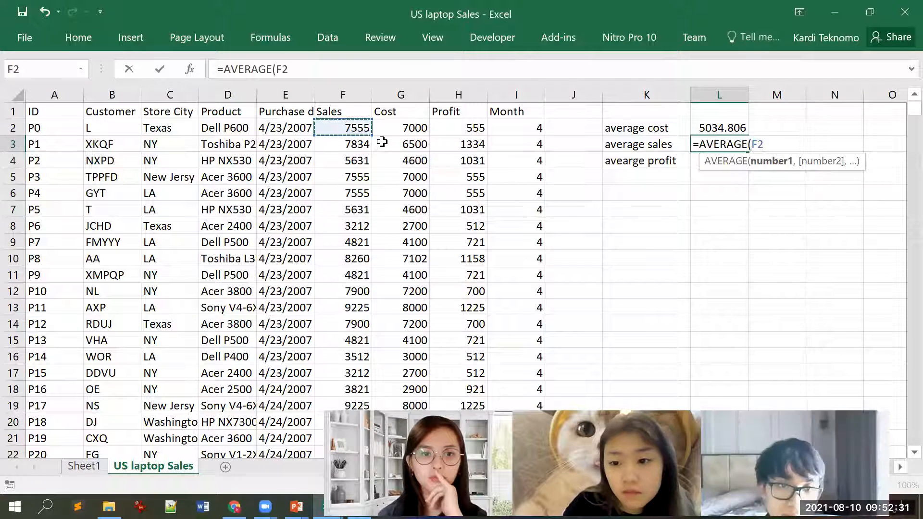
key("ctrl+shift+Down")
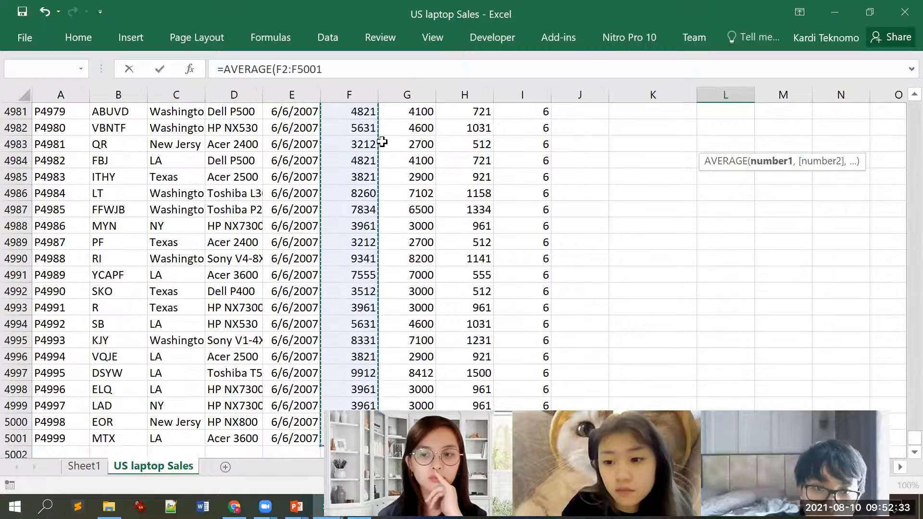
key("Return")
scroll(538, 159, "up", 1)
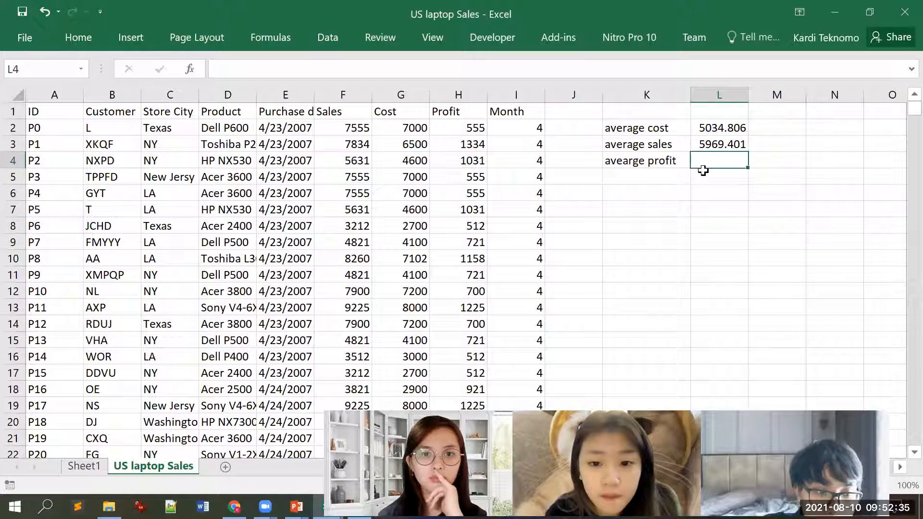
Correct the misspelled label in cell K4 to "average profit"
left_click(643, 157)
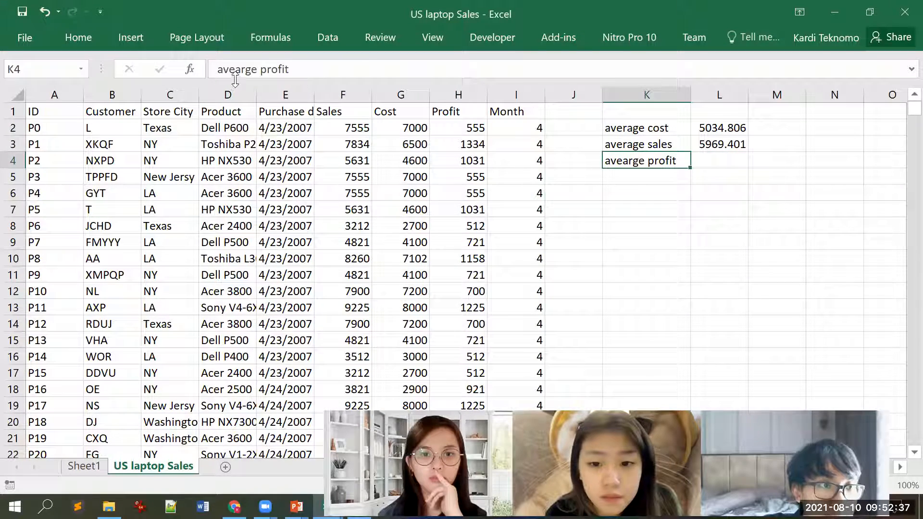
left_click(237, 69)
type("r")
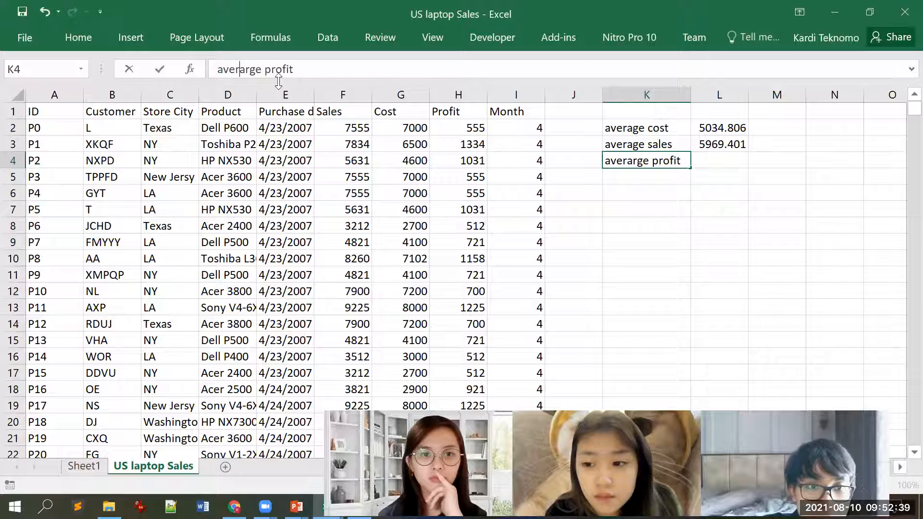
key("Delete")
key("Return")
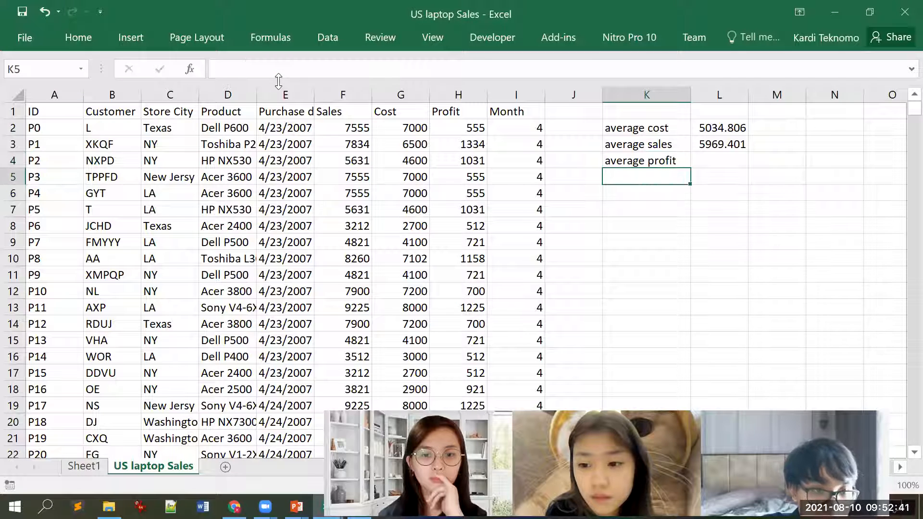
Calculate the average profit in cell L4 with an AVERAGE formula over the Profit values from H2 down to the last row
key("Up")
key("Right")
type("=ave")
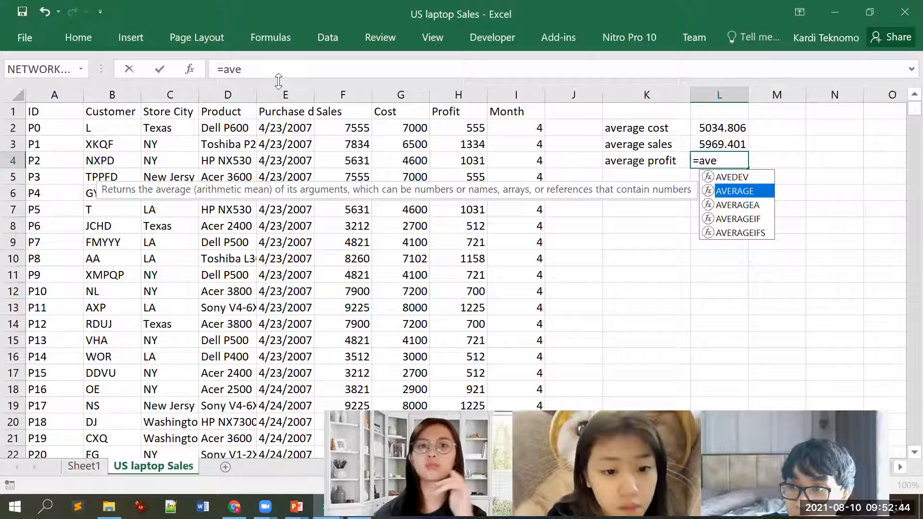
key("Tab")
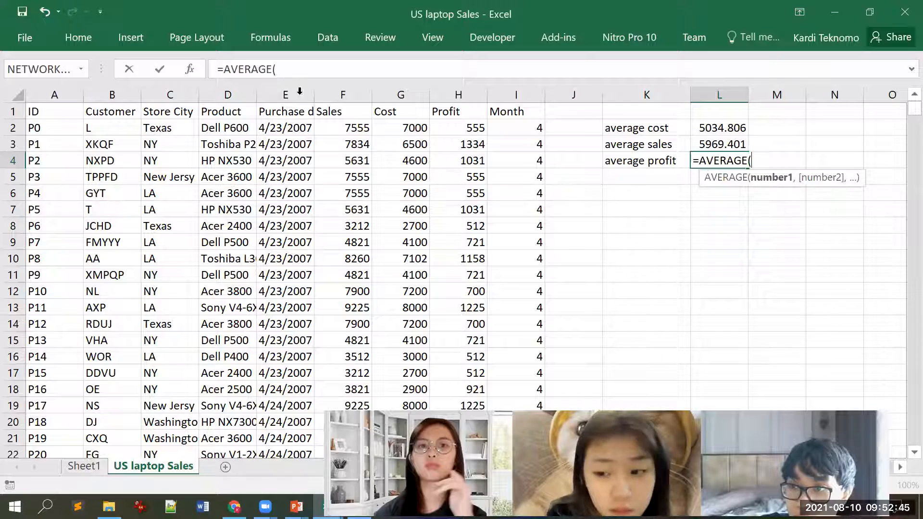
left_click(464, 126)
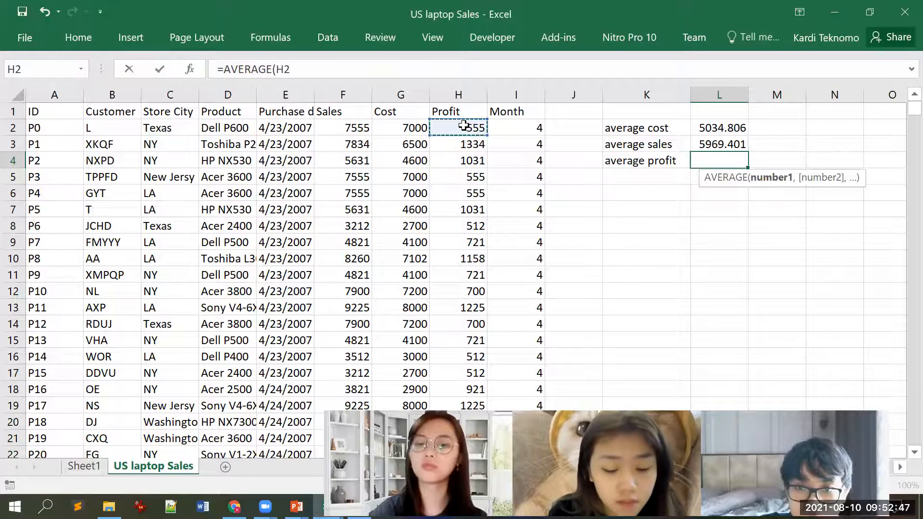
key("ctrl+shift+Down")
type(")")
key("Return")
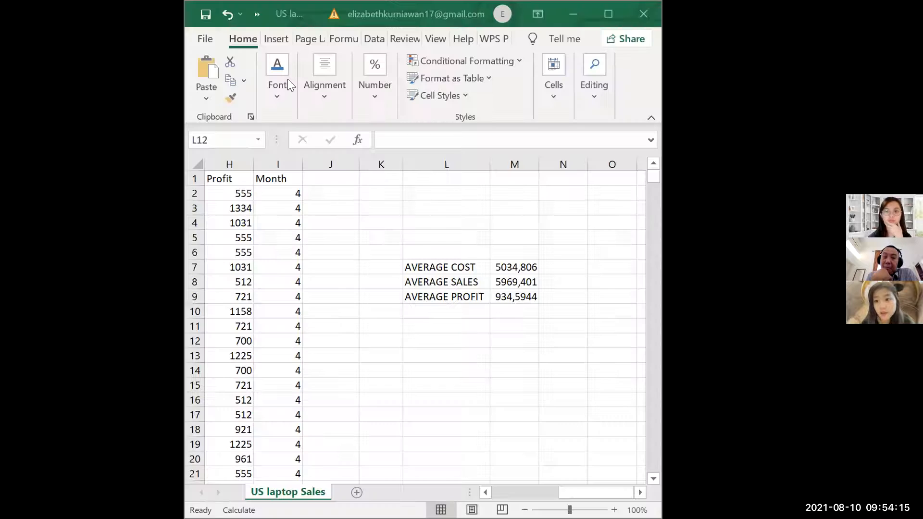
Maximise the workbook window and inspect the average labels and the average sales formula in cell M8
left_click(607, 14)
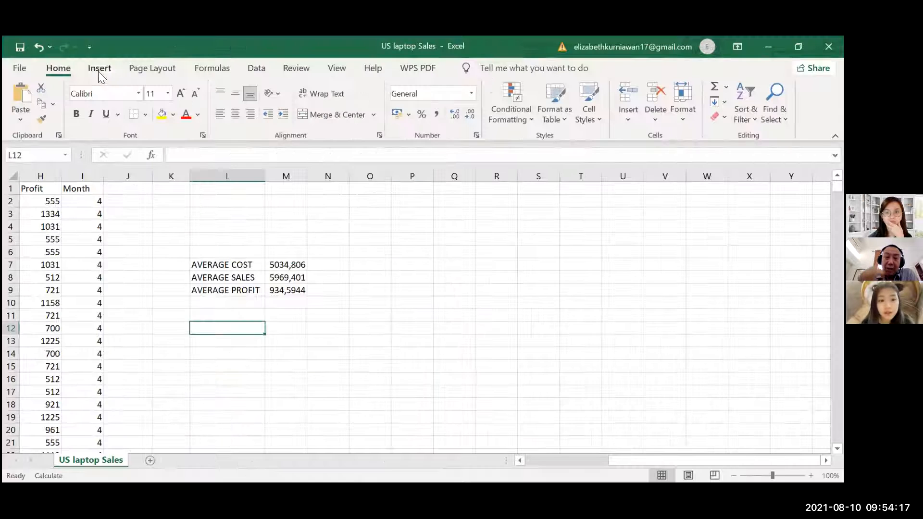
scroll(119, 219, "left", 1)
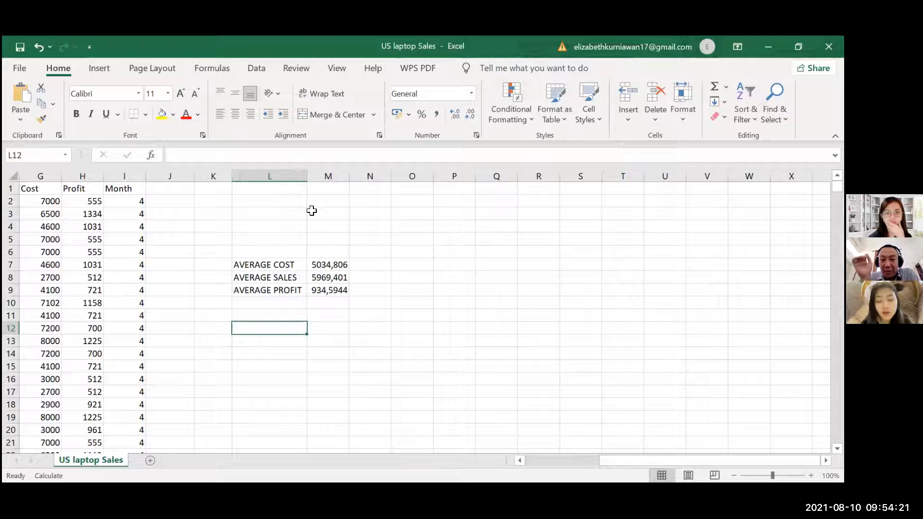
left_click(272, 264)
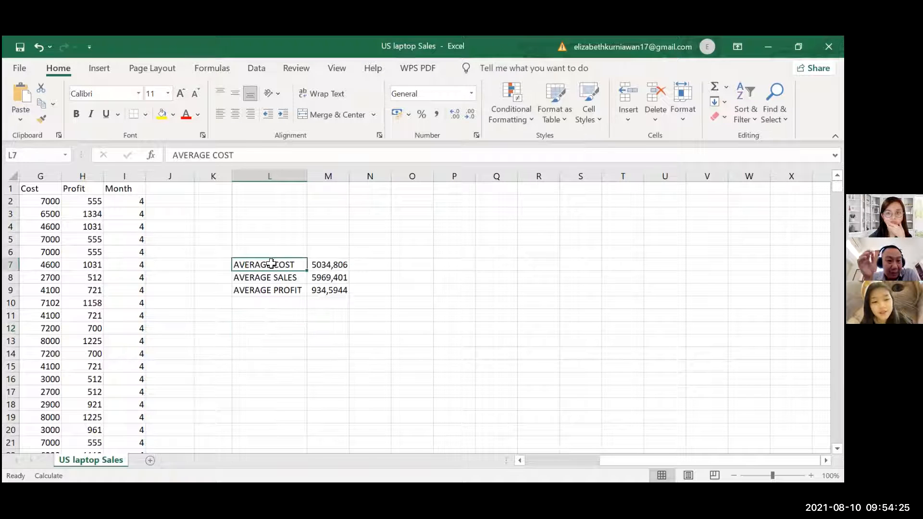
left_click(268, 337)
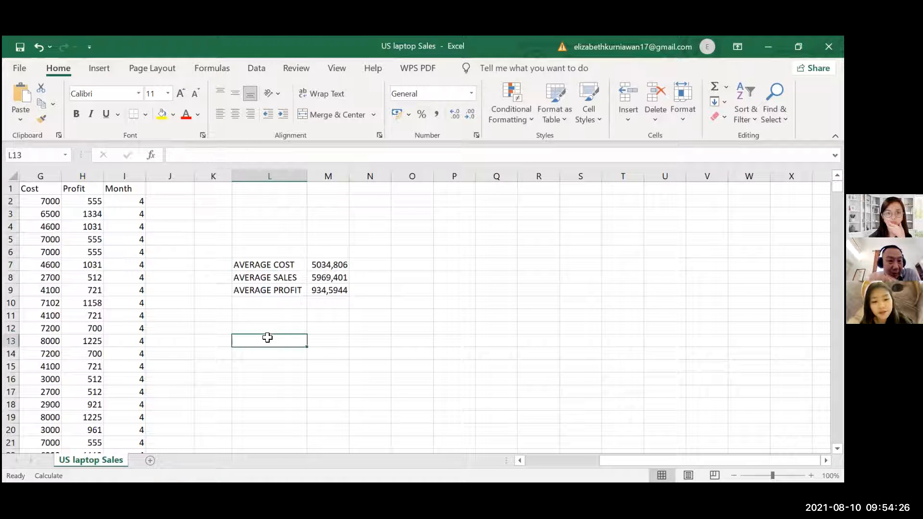
left_click(331, 278)
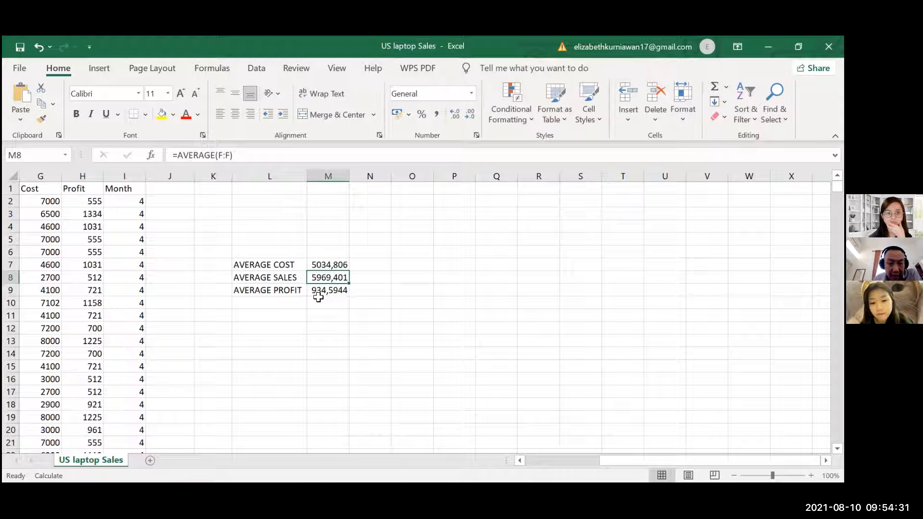
Select the entire US laptop Sales sheet and insert a PivotTable from columns A to I on a new worksheet
scroll(320, 266, "left", 4)
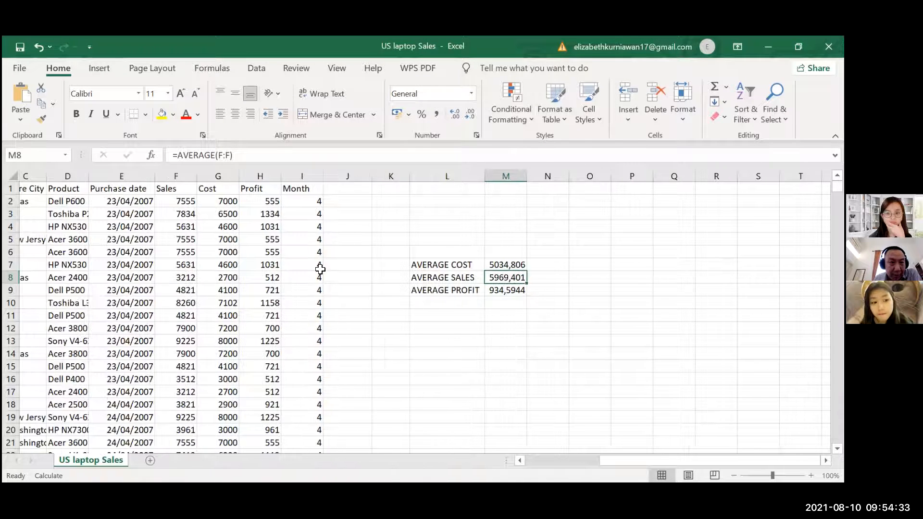
scroll(321, 268, "left", 2)
left_click(32, 200)
left_click(31, 189)
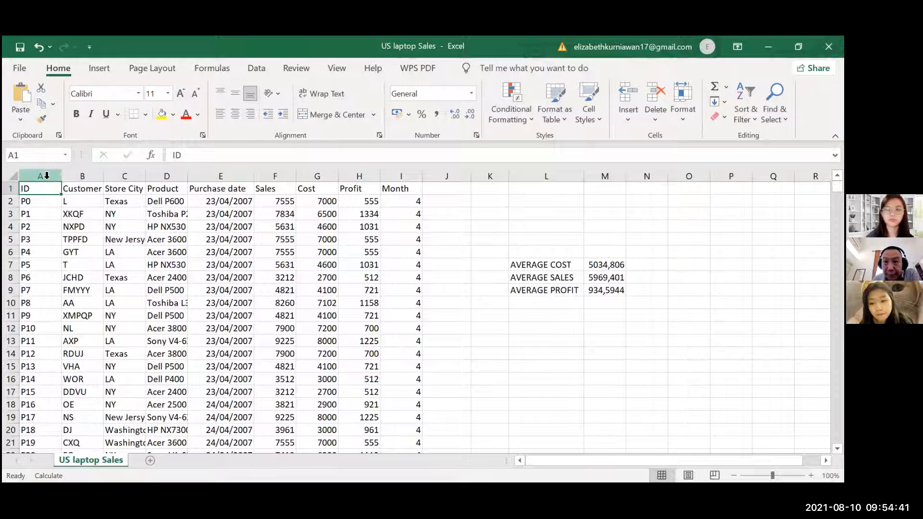
left_click(12, 177)
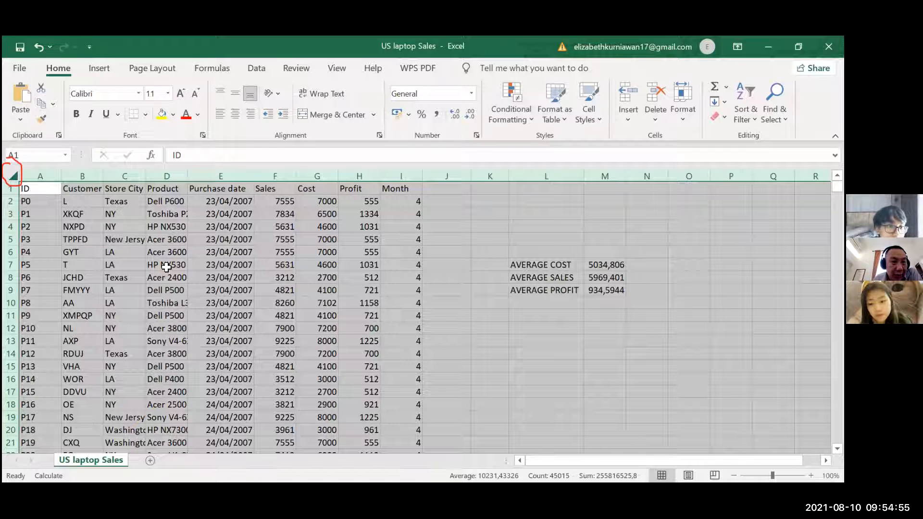
left_click(101, 70)
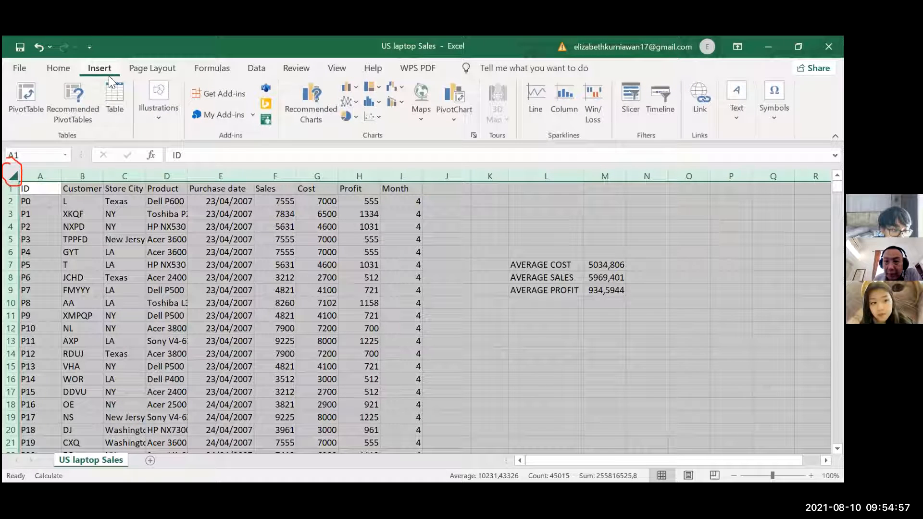
left_click(28, 104)
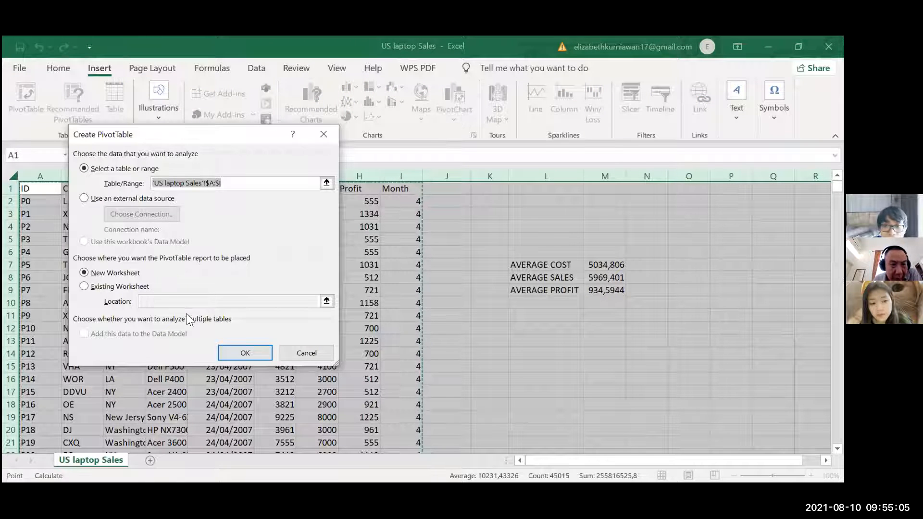
left_click(243, 353)
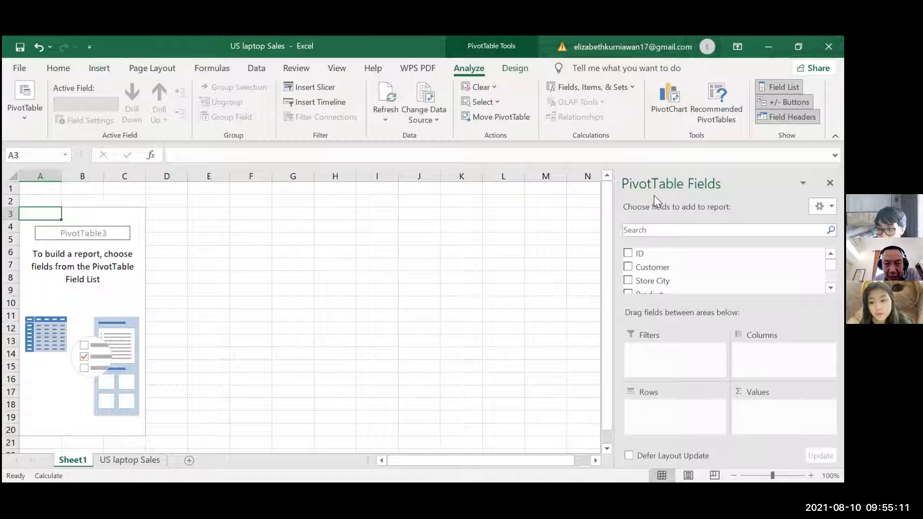
Add Profit to the PivotTable's values as a sum and Month to its columns
scroll(660, 271, "down", 5)
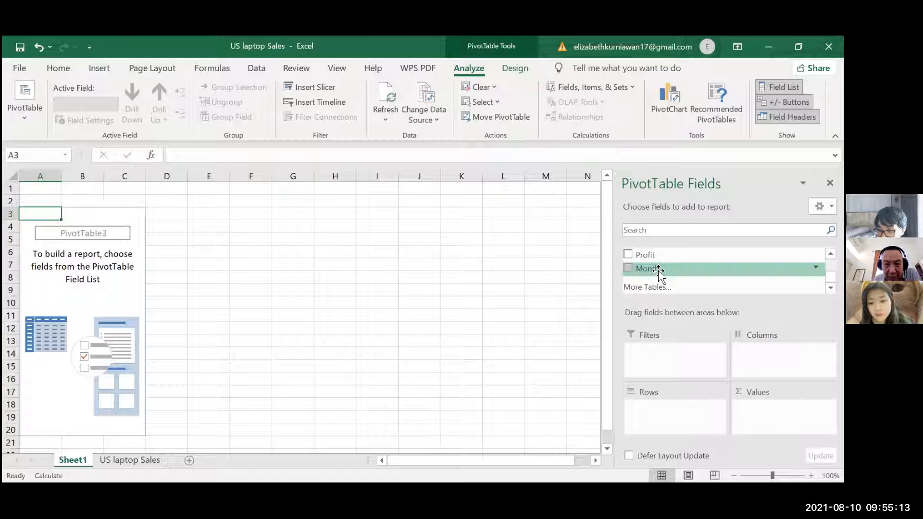
scroll(660, 271, "up", 1)
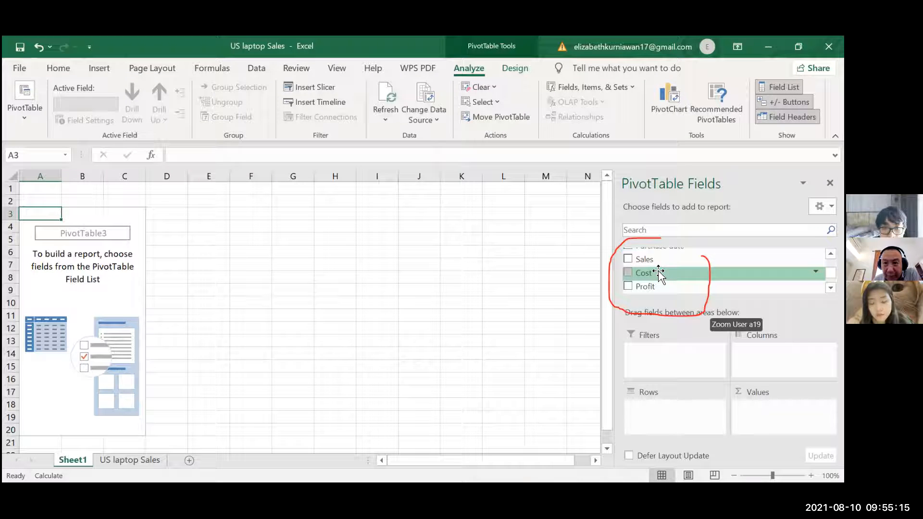
scroll(659, 272, "up", 1)
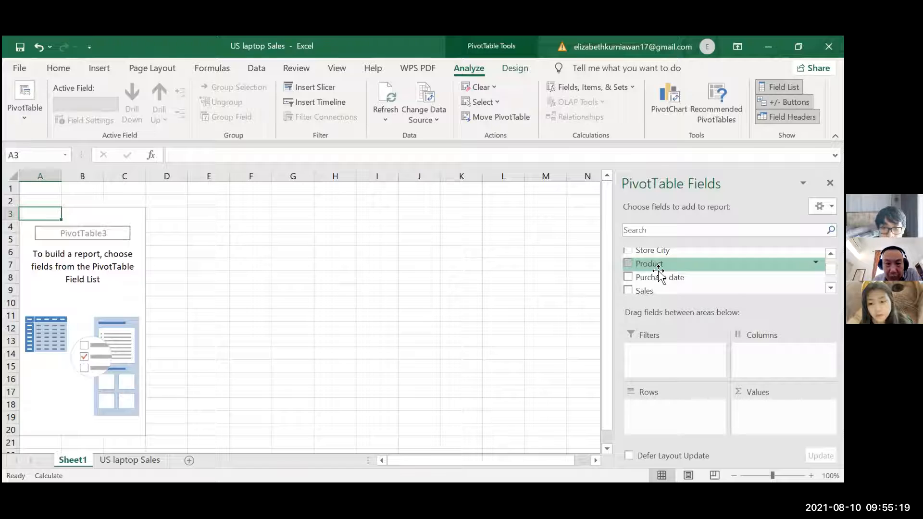
scroll(659, 272, "down", 1)
scroll(659, 272, "down", 1)
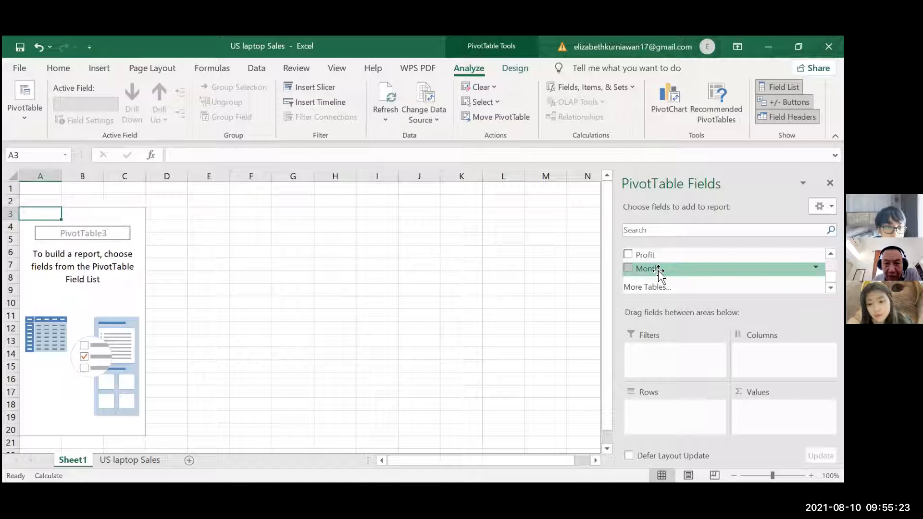
left_click_drag(659, 260, 65, 205)
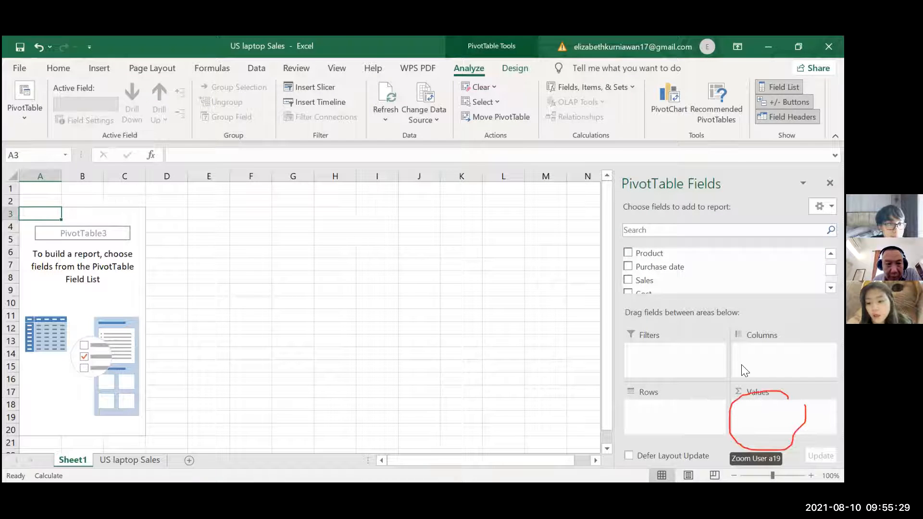
scroll(714, 269, "down", 2)
left_click_drag(714, 263, 783, 411)
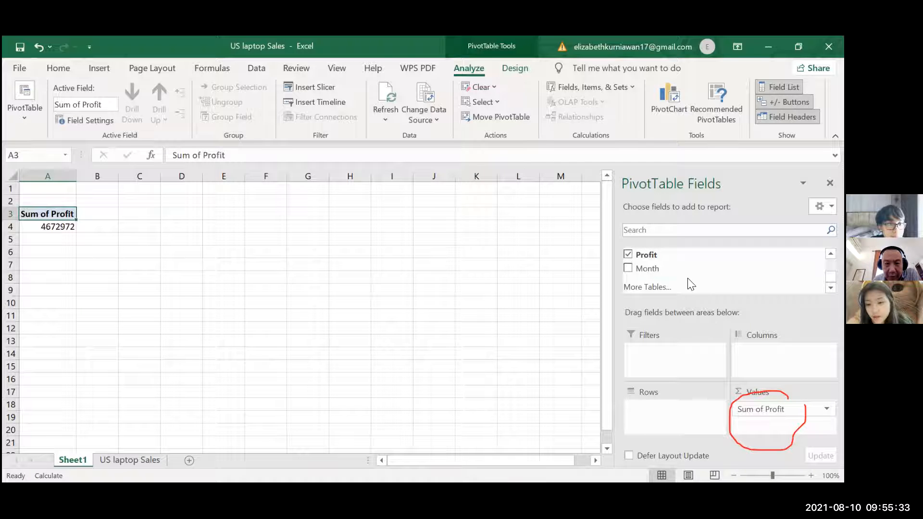
left_click_drag(691, 275, 746, 354)
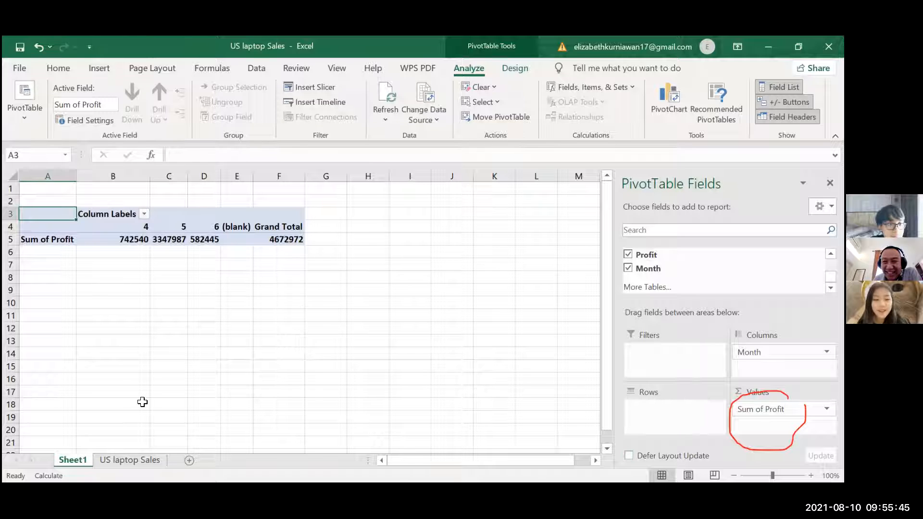
Rename the new PivotTable sheet as "PIVOT TABLE"
right_click(71, 453)
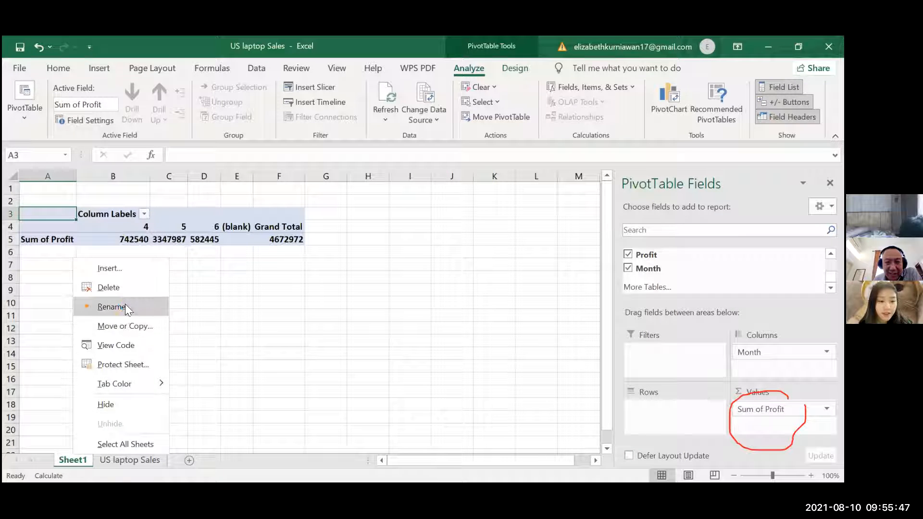
left_click(111, 307)
type("PIVOT TABLE")
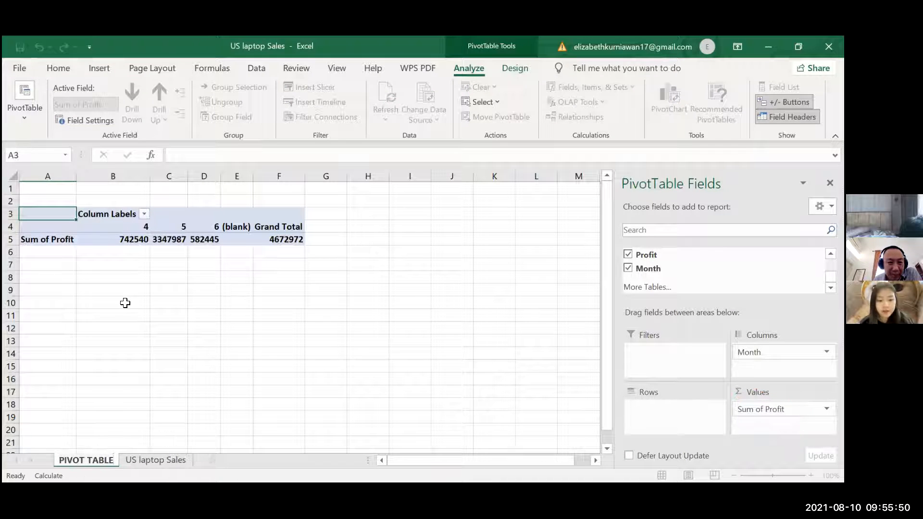
key("Return")
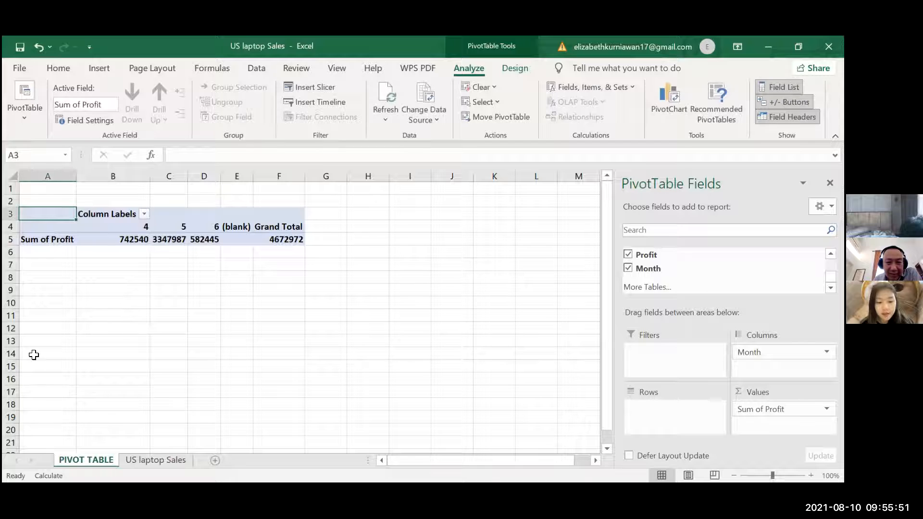
Move the PIVOT TABLE sheet behind the US laptop Sales sheet and clear the whole-sheet selection on US laptop Sales
left_click(174, 464)
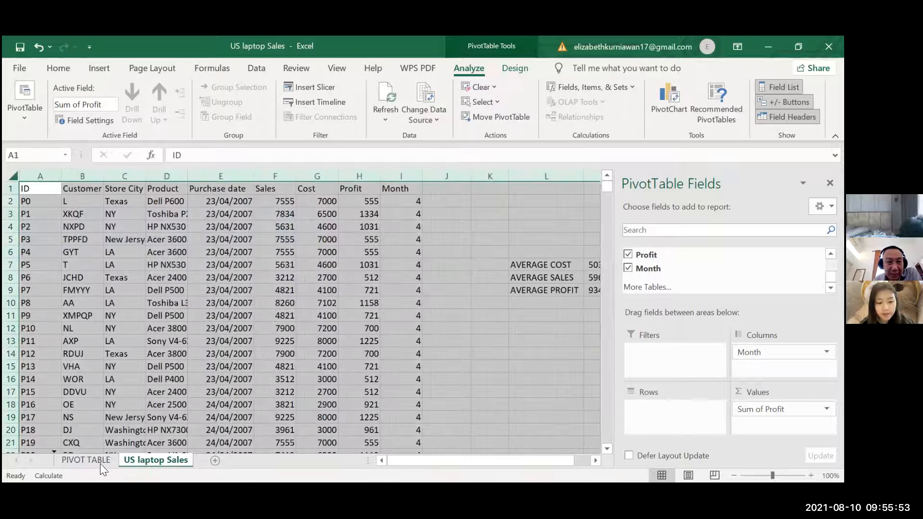
left_click_drag(100, 464, 100, 463)
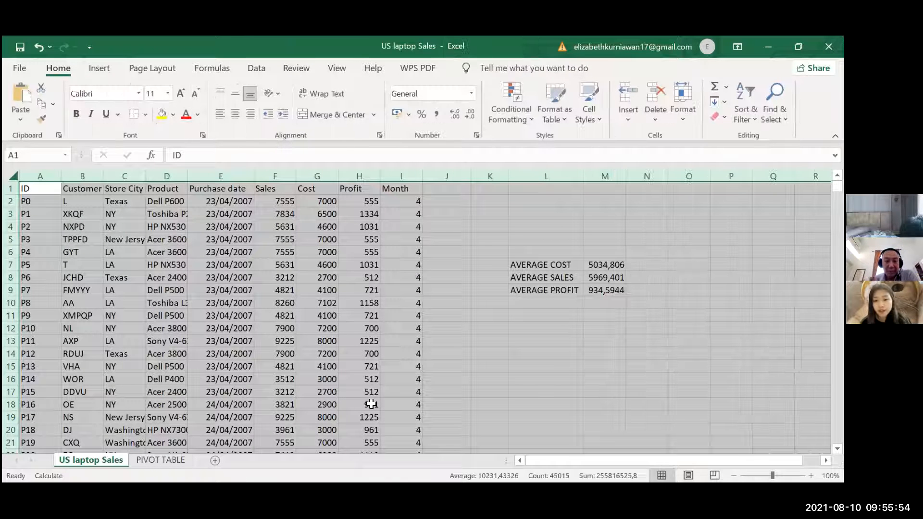
left_click(656, 262)
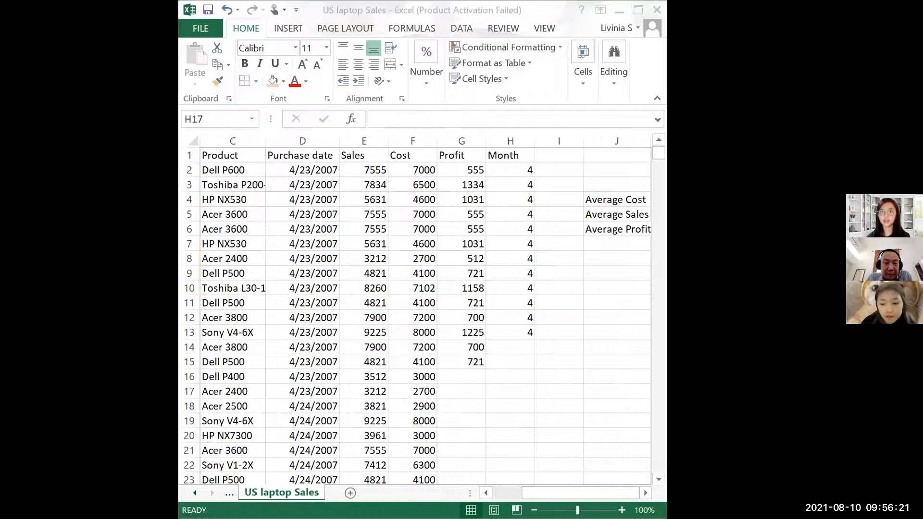
Fill the profit formula =E2-F2 from cell G2 down the Profit column to row 5001
left_click(472, 167)
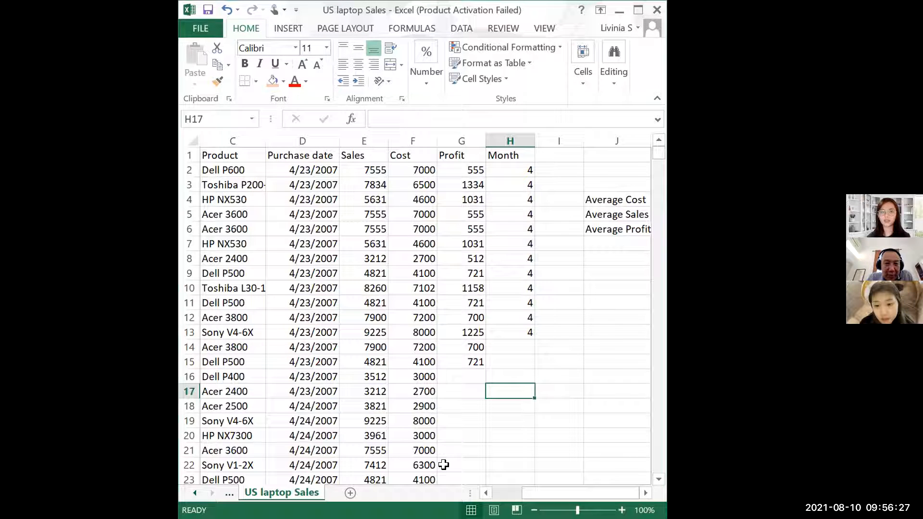
left_click(469, 166)
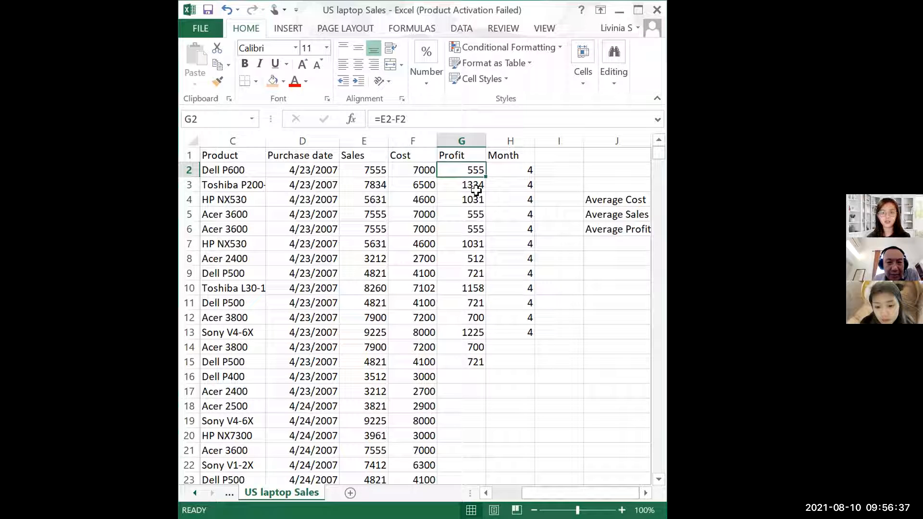
key("ctrl+c")
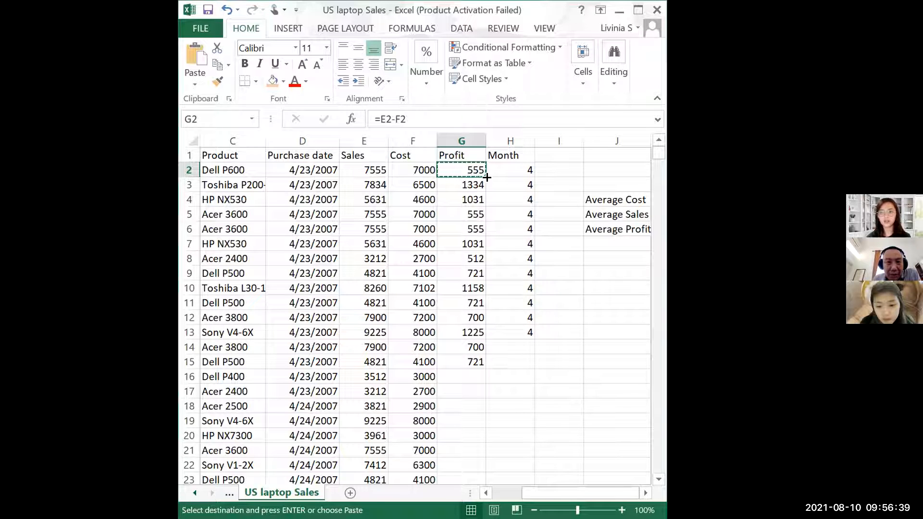
mouse_move(486, 177)
left_mouse_down()
mouse_move(489, 486)
mouse_move(491, 218)
mouse_move(491, 462)
mouse_move(471, 116)
mouse_move(462, 208)
mouse_move(468, 103)
mouse_move(471, 317)
mouse_move(486, 102)
mouse_move(485, 191)
left_mouse_up()
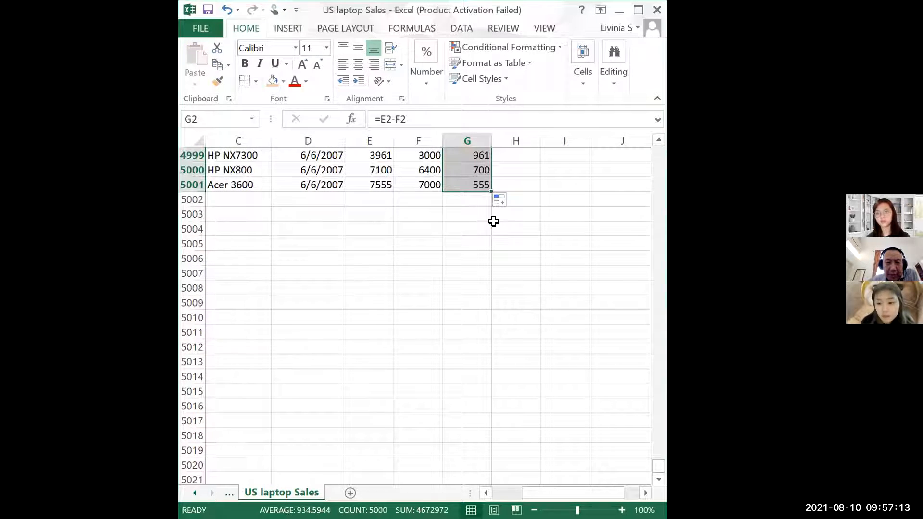
scroll(471, 245, "up", 7)
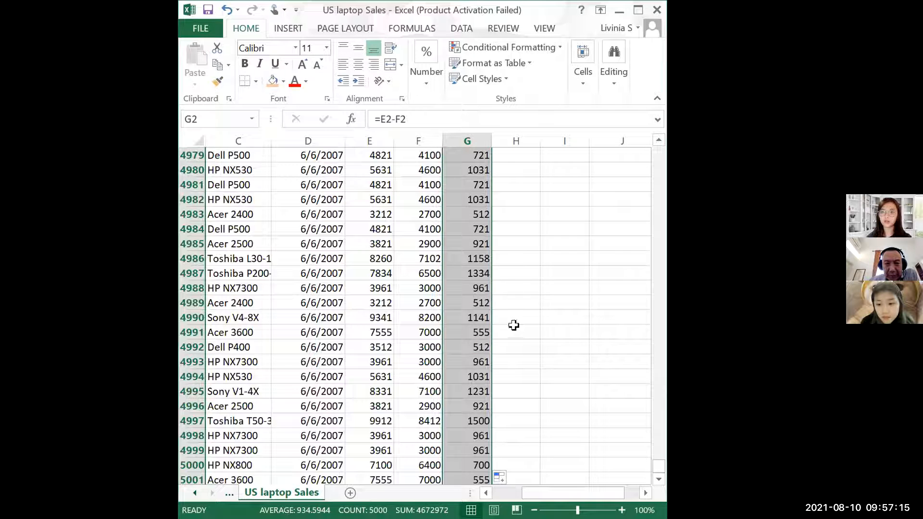
scroll(532, 337, "down", 7)
scroll(532, 342, "up", 3)
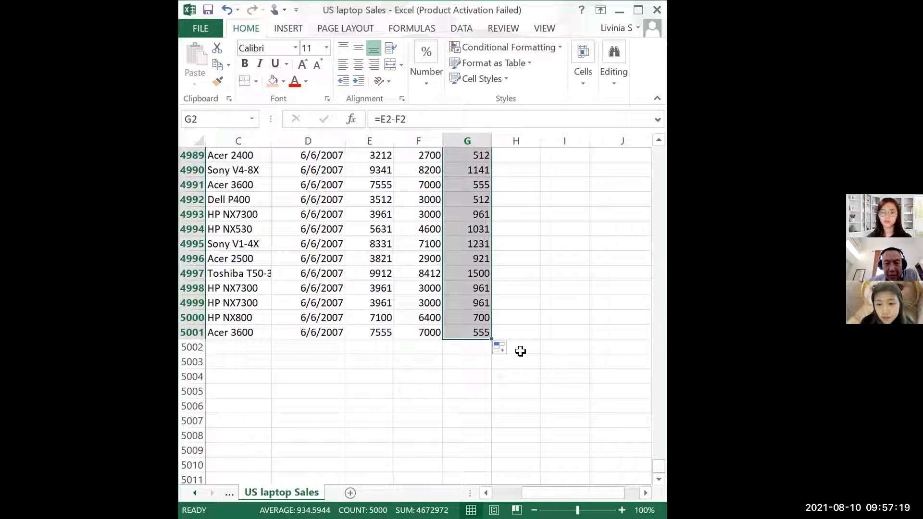
left_click(504, 328, "shift")
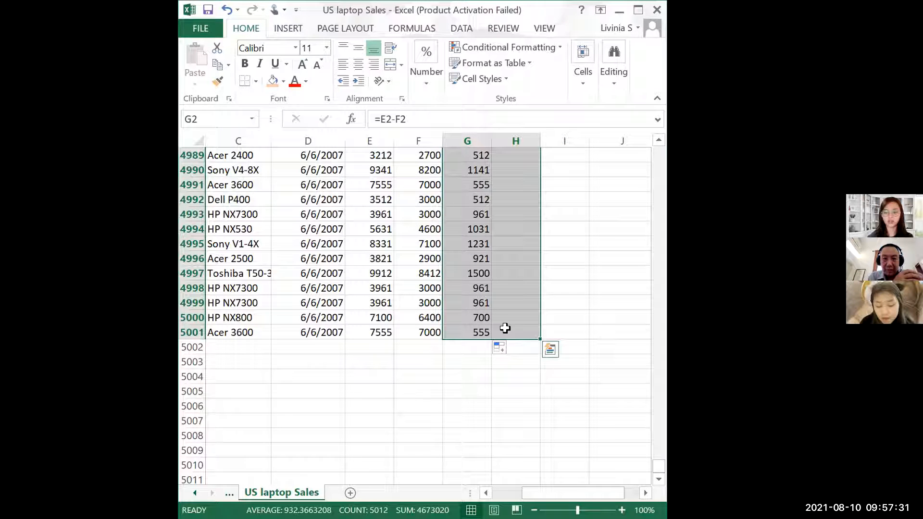
key("shift+Left")
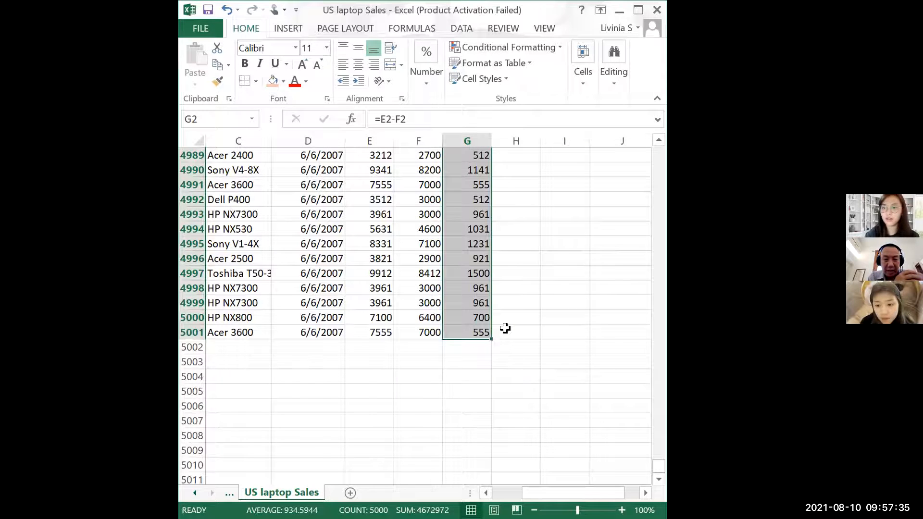
Return to the top of the Month column and copy the formula =MONTH(D2) from cell H2
key("Right")
key("Up")
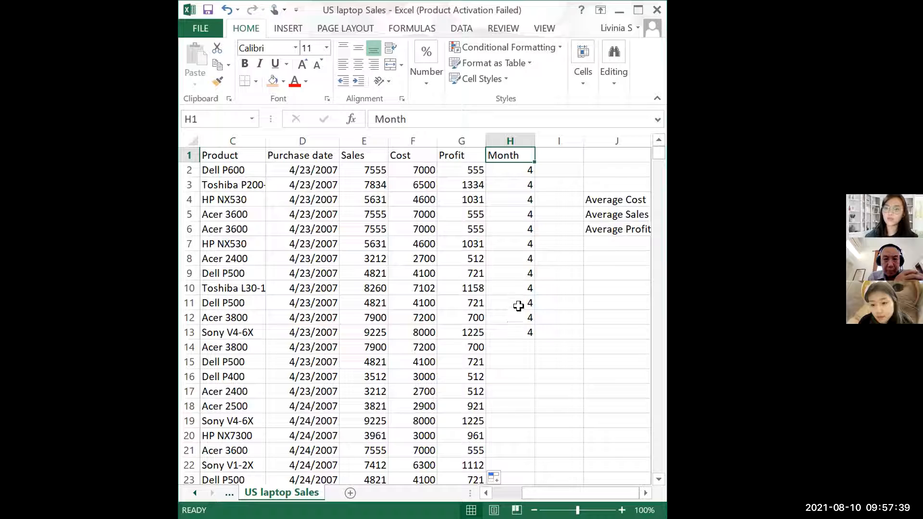
left_click(525, 172)
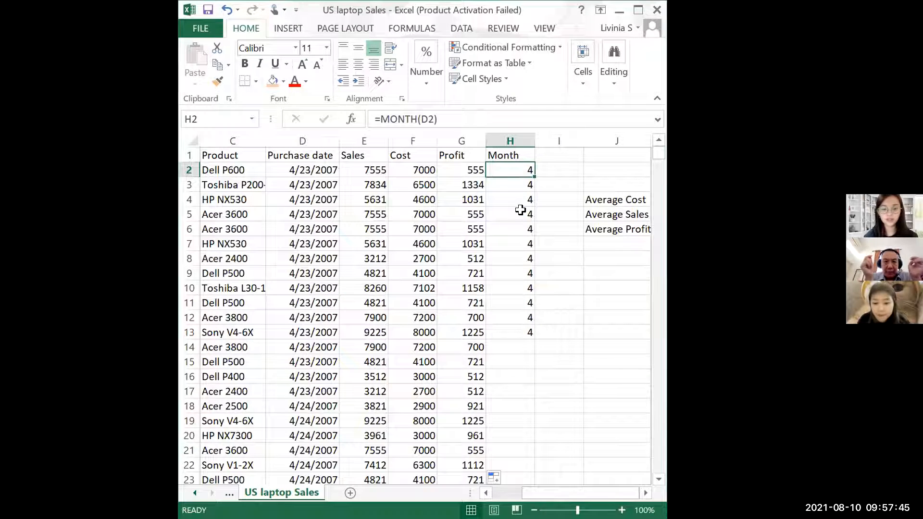
key("ctrl+c")
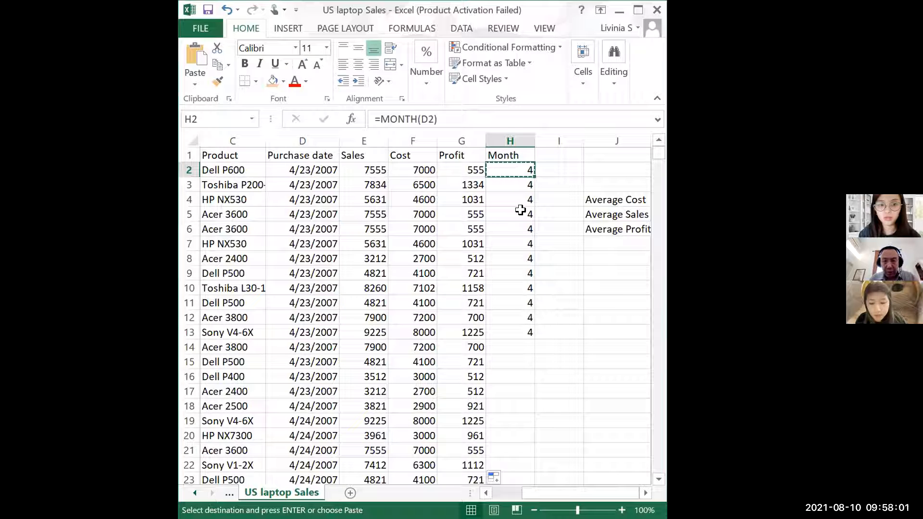
key("Right")
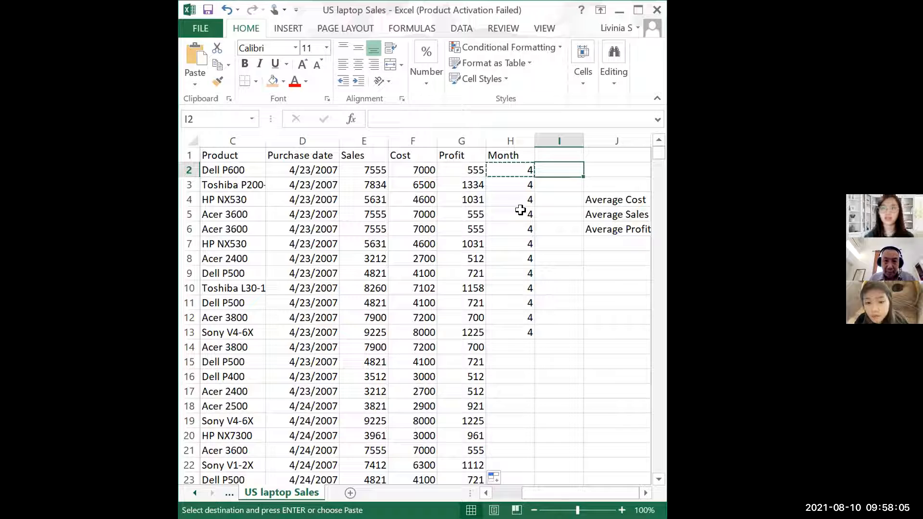
left_click(514, 169)
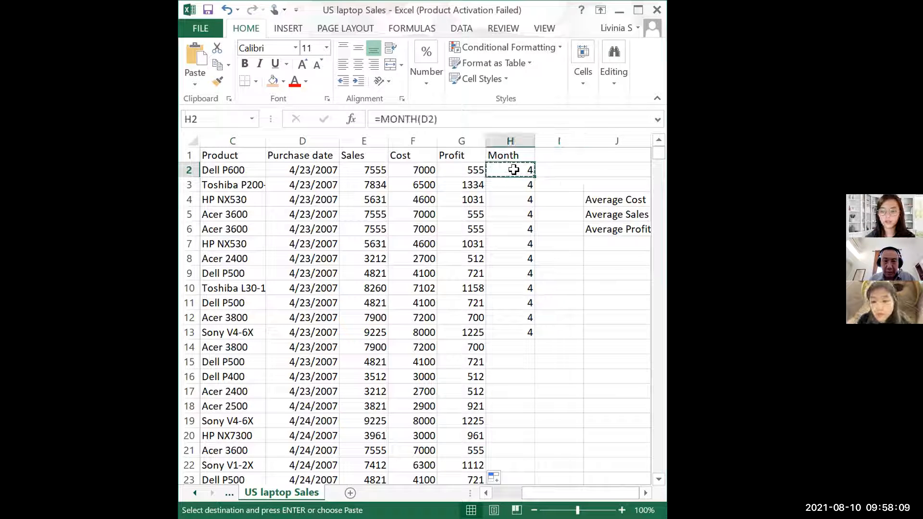
key("Left")
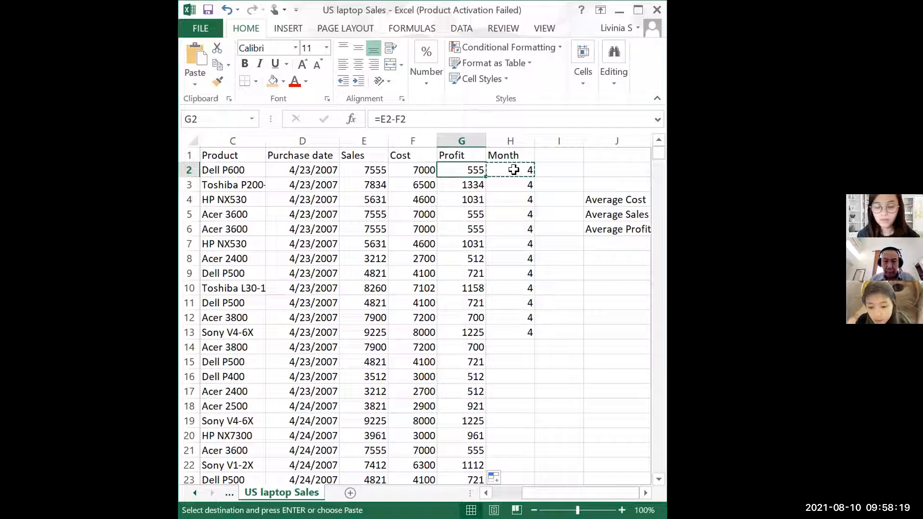
key("Right")
key("Down")
key("Right")
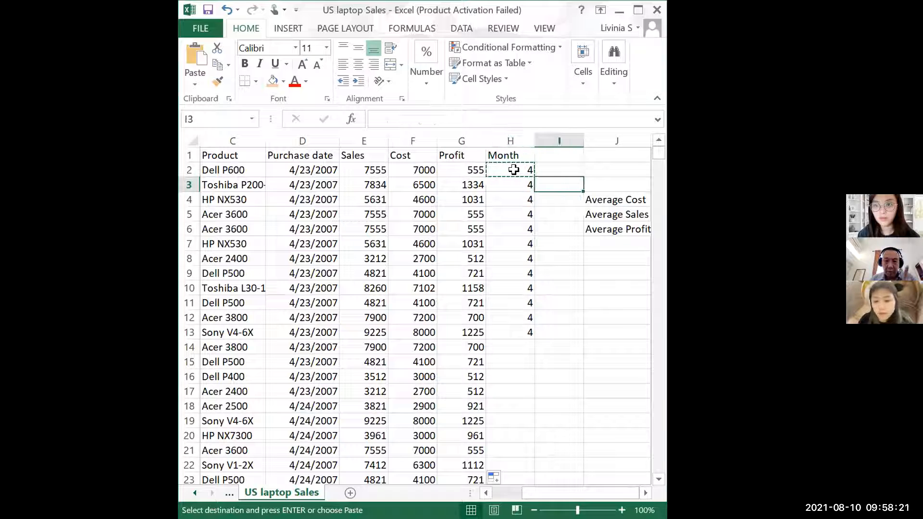
key("Right")
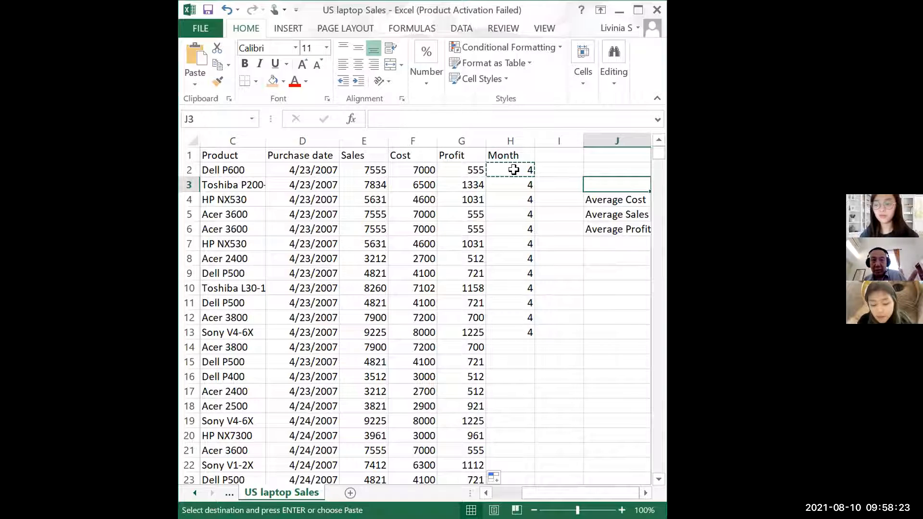
left_click(514, 169)
key("Left")
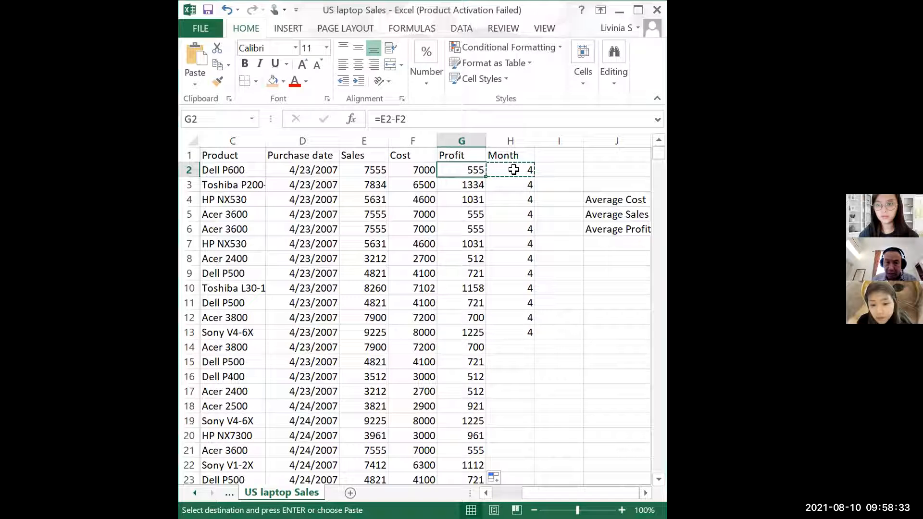
Examine how far down the Profit and Month columns are filled in the first rows of the data
key("Page_Down")
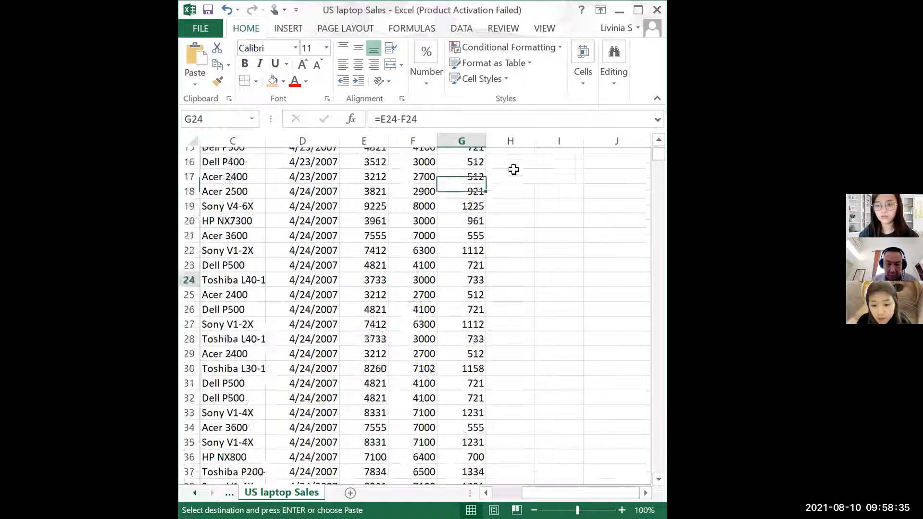
scroll(514, 169, "down", 1)
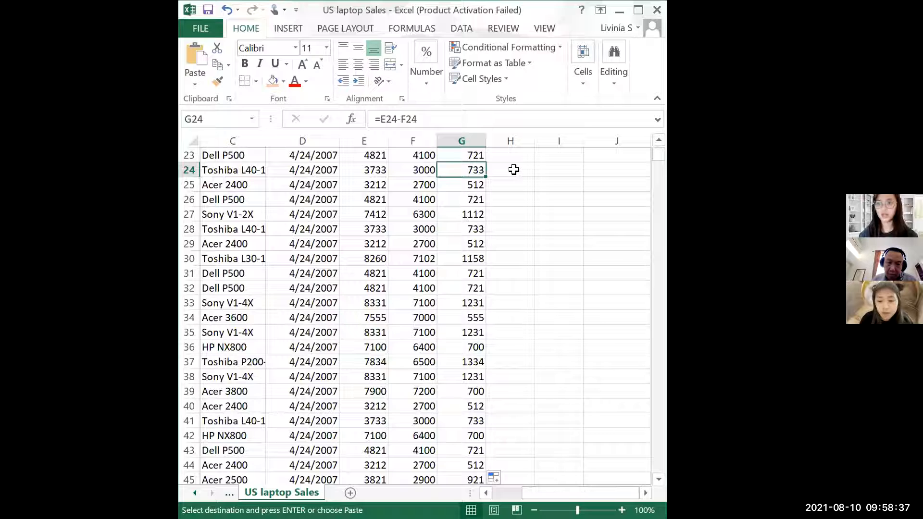
scroll(485, 289, "up", 3)
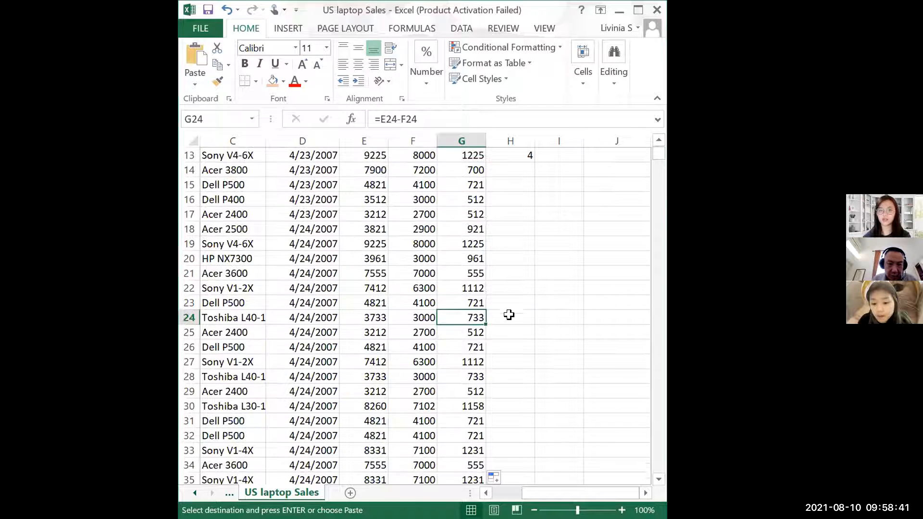
scroll(519, 307, "up", 4)
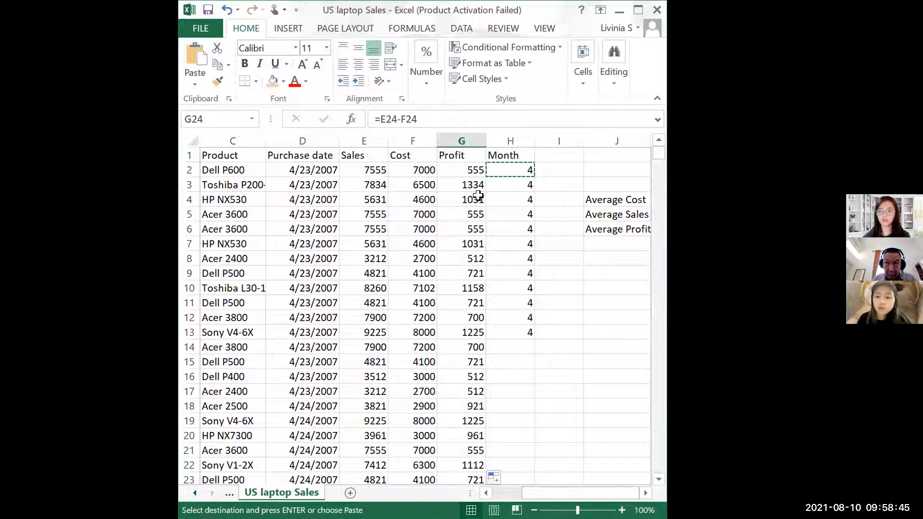
scroll(491, 222, "down", 7)
scroll(491, 222, "up", 7)
left_click(503, 167)
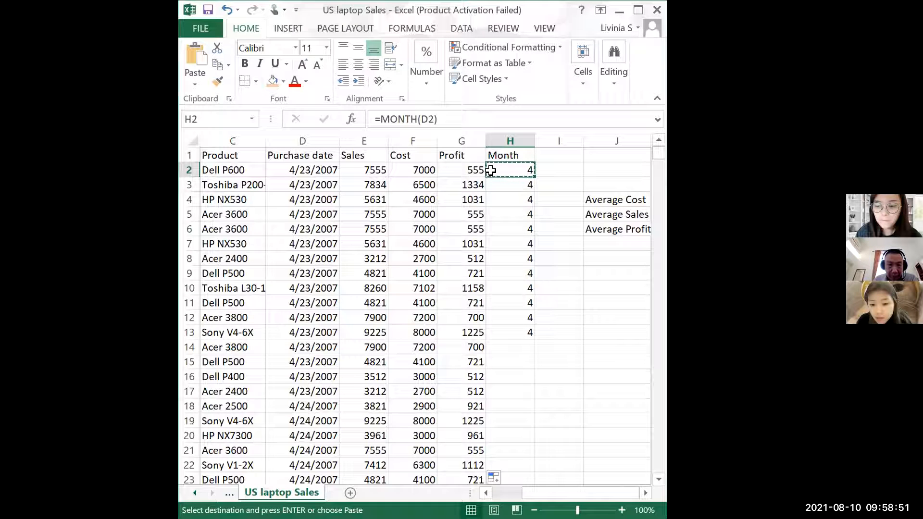
key("Page_Down")
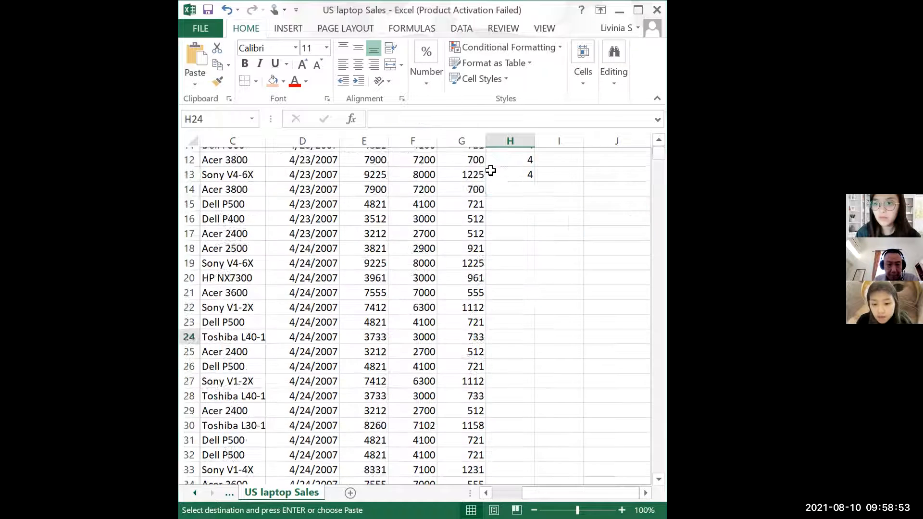
key("Up")
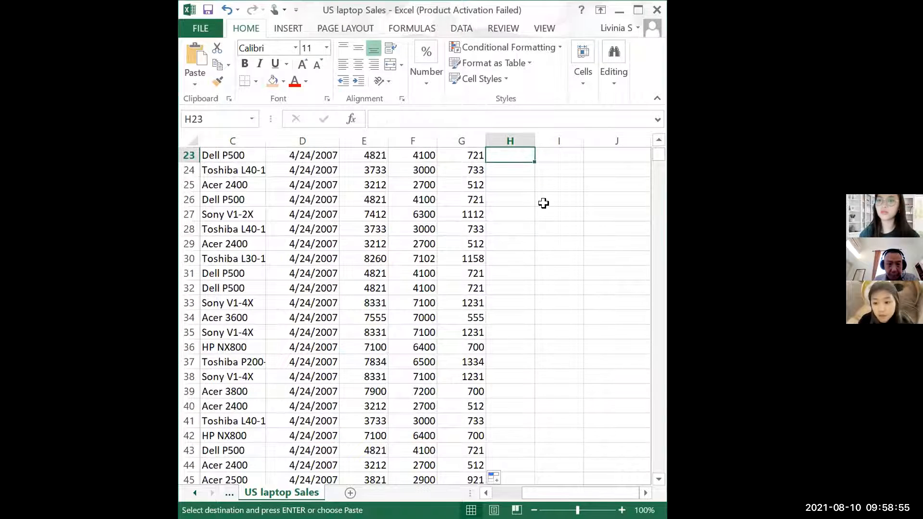
scroll(524, 198, "up", 7)
scroll(474, 167, "down", 3)
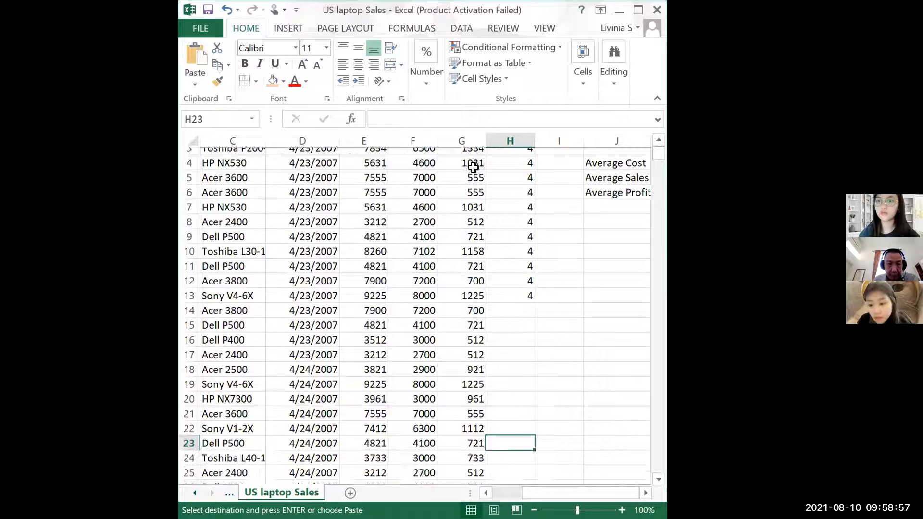
scroll(475, 165, "up", 3)
scroll(478, 161, "up", 1)
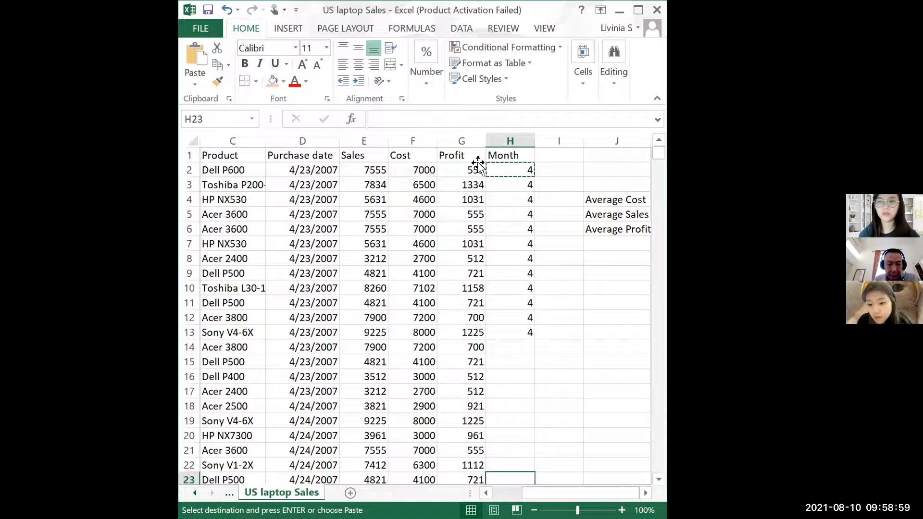
Go down the Profit column from its first rows to the end of the data to check how far it is filled
left_click(478, 166)
key("Page_Down")
key("Page_Down")
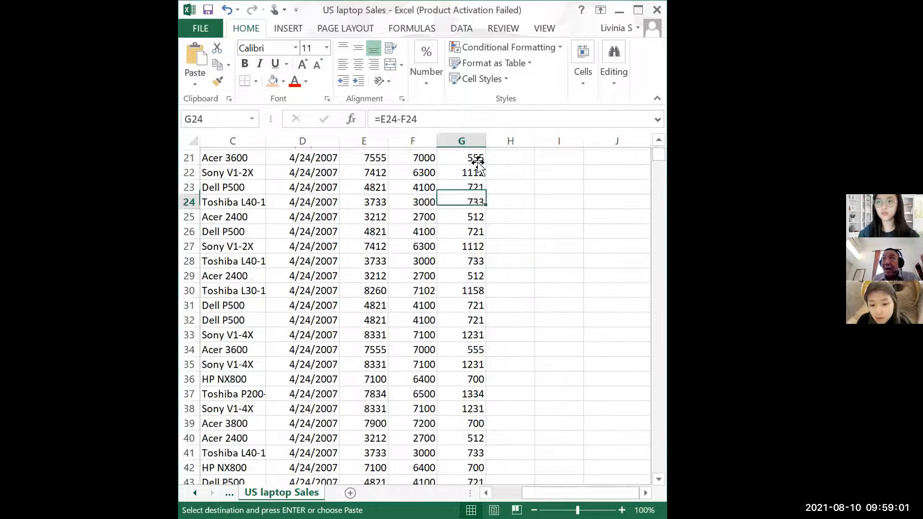
scroll(477, 161, "down", 1)
key("Down")
key("Page_Down")
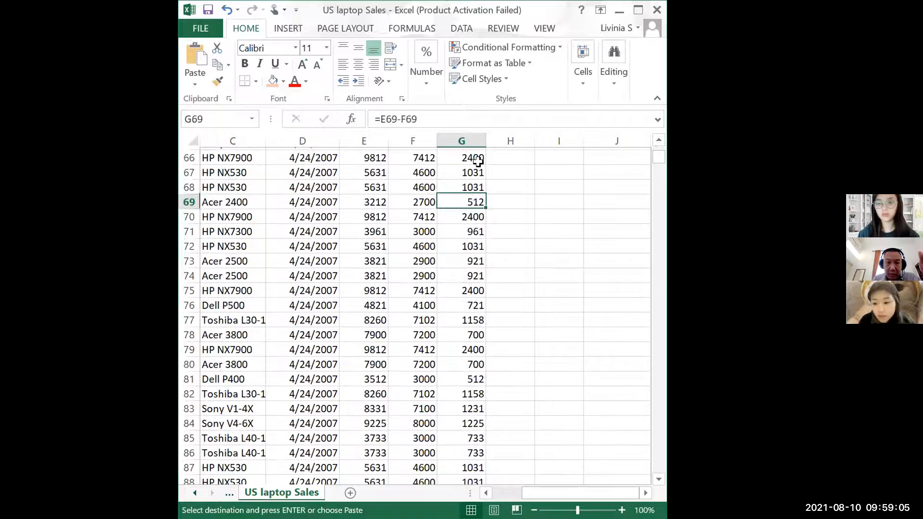
key("Page_Down")
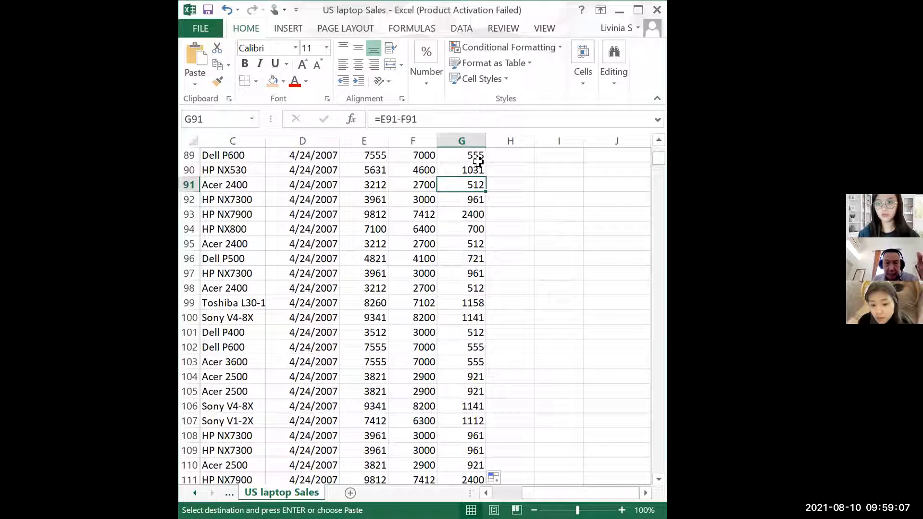
key("Page_Down")
key("Page_Down")
key("Page_Down")
key("Page_Down")
key("Page_Down")
key("Page_Down")
key("Page_Down")
key("Page_Down")
key("Page_Down")
key("Page_Down")
key("Page_Down")
key("Page_Down")
key("Page_Down")
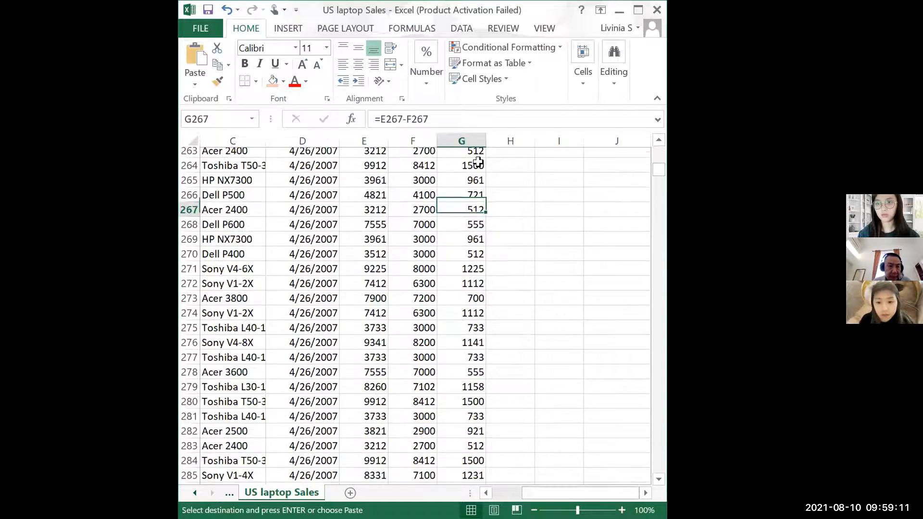
key("Page_Down")
key("Page_Down")
key("Page_Down")
key("Page_Down")
key("Page_Down")
key("Page_Down")
key("Page_Down")
key("Page_Down")
key("Page_Down")
key("Page_Down")
key("Page_Down")
key("Page_Down")
key("Page_Down")
key("Page_Down")
key("Page_Down")
key("Page_Down")
key("Page_Down")
key("Page_Down")
key("Page_Down")
key("Page_Down")
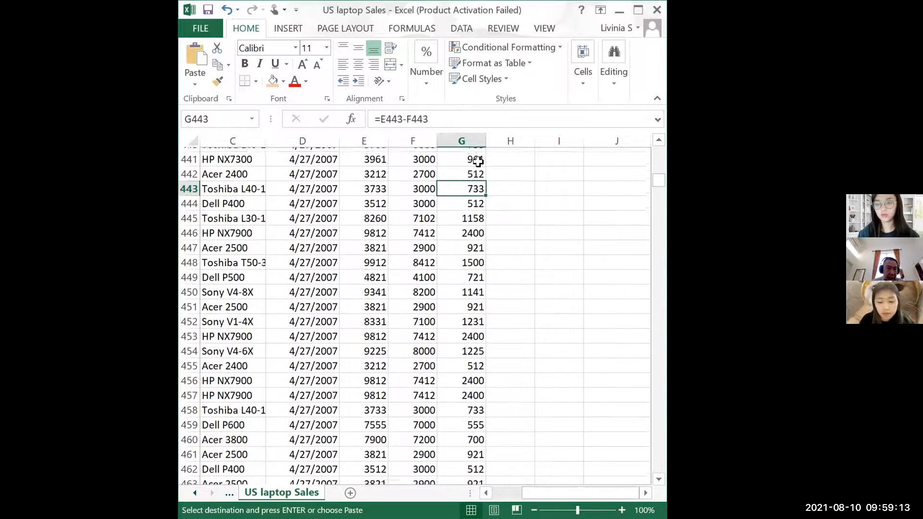
key("Page_Down")
key("Page_Down")
key("Page_Down")
key("Page_Down")
key("Page_Down")
key("Page_Down")
key("Page_Down")
key("Page_Down")
key("Page_Down")
key("Page_Down")
key("Page_Down")
key("Page_Down")
key("Page_Down")
key("Page_Down")
key("Page_Down")
key("Page_Down")
key("Page_Down")
key("Page_Down")
key("Page_Down")
key("Page_Down")
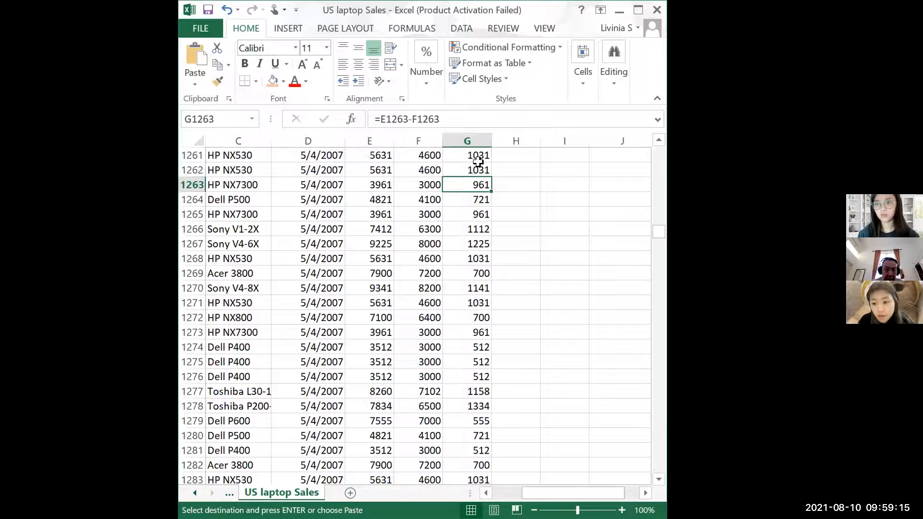
key("Page_Down")
key("Page_Down")
key("Page_Down")
key("Page_Down")
key("Page_Down")
key("Page_Down")
key("Page_Down")
key("Page_Down")
key("Page_Down")
key("Page_Down")
key("Page_Down")
key("Page_Down")
key("Page_Down")
key("Page_Down")
key("Page_Down")
key("Page_Down")
key("Page_Down")
key("Page_Down")
key("Page_Down")
key("Page_Down")
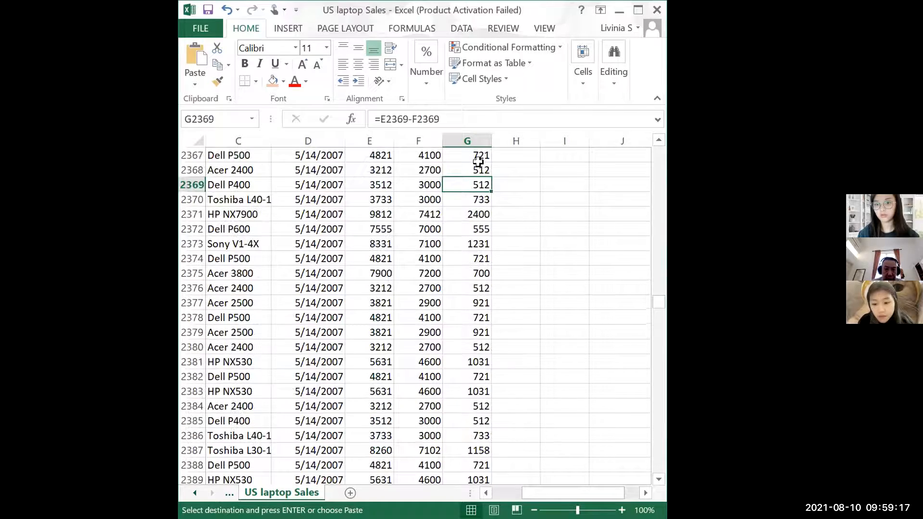
key("Page_Down")
key("Page_Down")
key("Page_Down")
key("Page_Down")
key("Page_Down")
key("Page_Down")
key("Page_Down")
key("Page_Down")
key("Page_Down")
key("Page_Down")
key("Page_Down")
key("Page_Down")
key("Page_Down")
key("Page_Down")
key("Page_Down")
key("Page_Down")
key("Page_Down")
key("Page_Down")
key("Page_Down")
key("Page_Down")
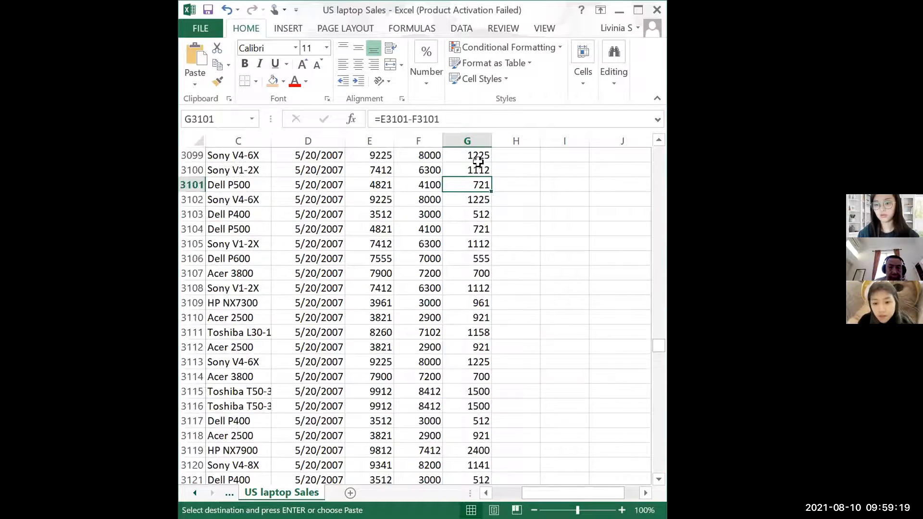
key("Page_Down")
key("Page_Down")
key("Page_Down")
key("Page_Down")
key("Page_Down")
key("Page_Down")
key("Page_Down")
key("Page_Down")
key("Page_Down")
key("Page_Down")
key("Page_Down")
key("Page_Down")
key("Page_Down")
key("Page_Down")
key("Page_Down")
key("Page_Down")
key("Page_Down")
key("Page_Down")
key("Page_Down")
key("Page_Down")
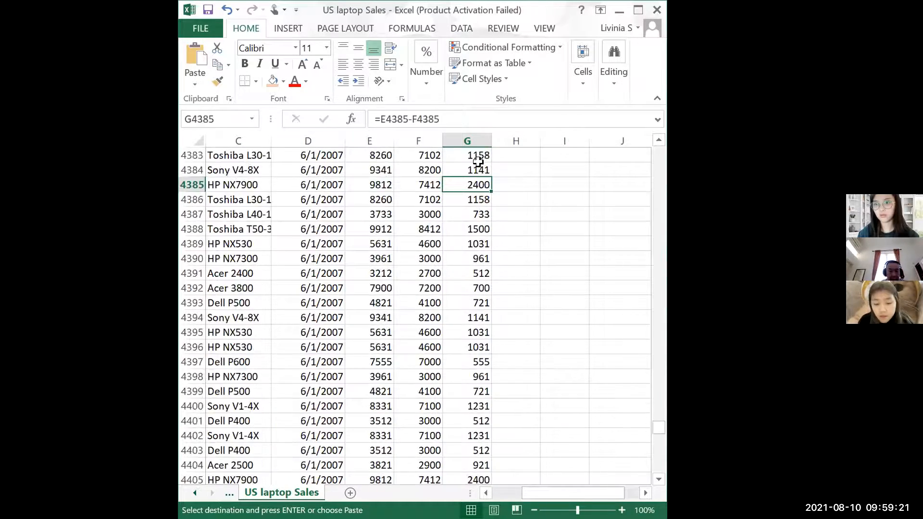
Move back up through the empty rows of the Profit column to cell G5002, directly below the data
key("Page_Up")
key("Page_Up")
key("Page_Up")
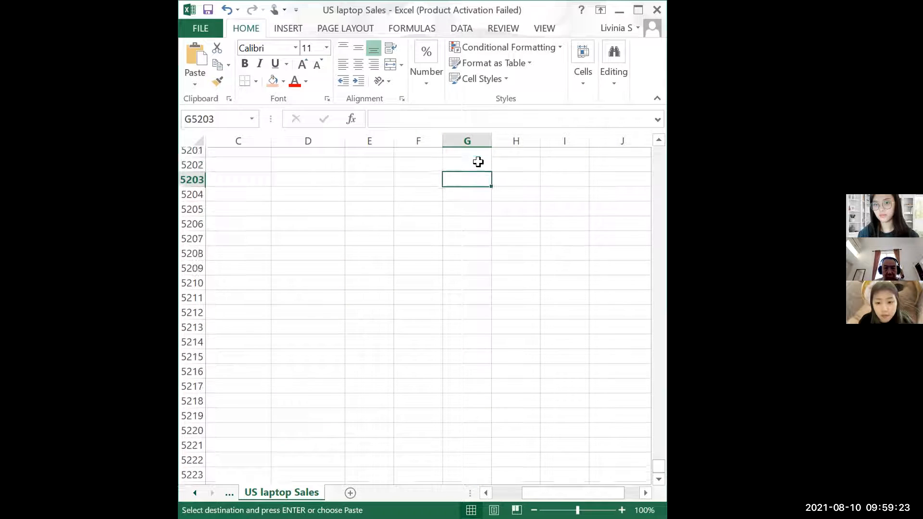
key("Up")
key("Up")
key("Up")
key("Up")
key("Up")
key("Up")
key("Up")
key("Up")
key("Up")
key("Up")
key("Up")
key("Up")
key("Up")
key("Up")
key("Up")
key("Up")
key("Up")
key("Up")
key("Up")
key("Up")
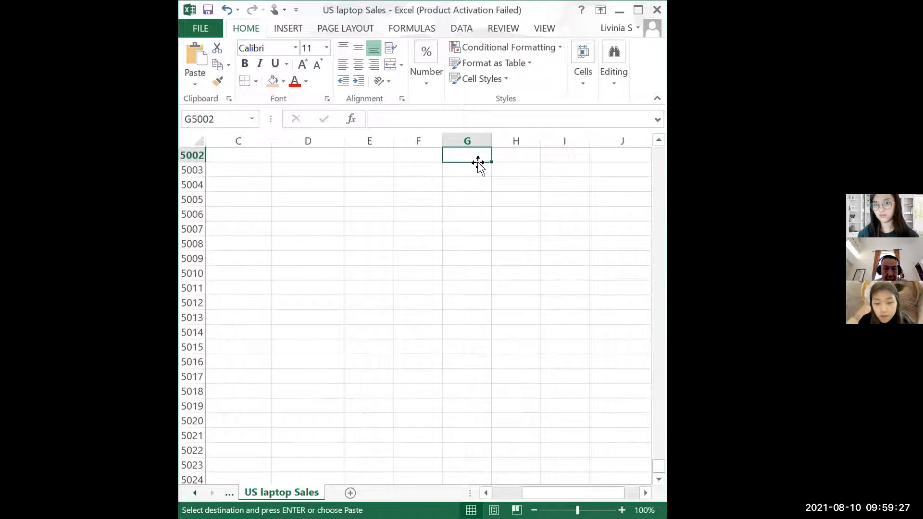
Go back up to the last data rows and select cell H5001 in the Month column
key("Up")
key("Up")
key("Up")
key("Up")
key("Up")
key("Up")
key("Up")
key("Up")
key("Up")
key("Up")
key("Up")
key("Up")
key("Up")
key("Up")
key("Up")
key("Up")
key("Up")
key("Up")
key("Up")
key("Up")
key("Page_Down")
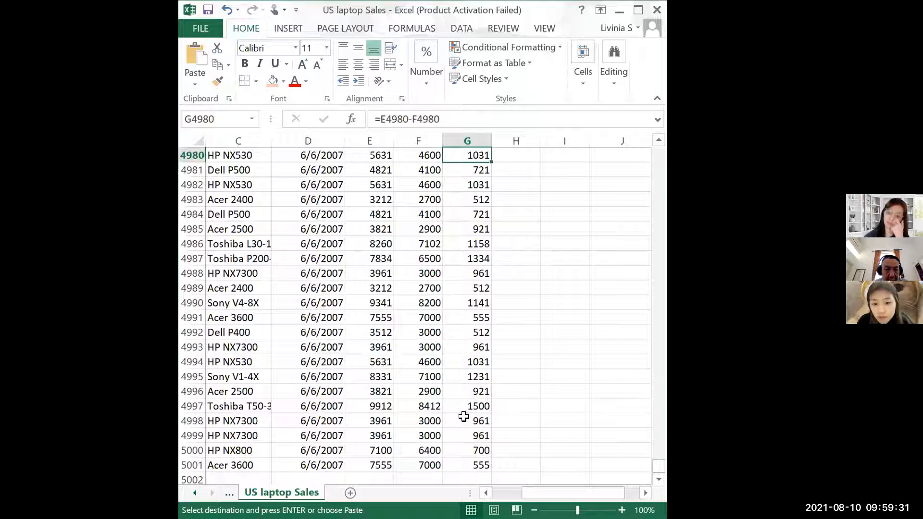
left_click(476, 465)
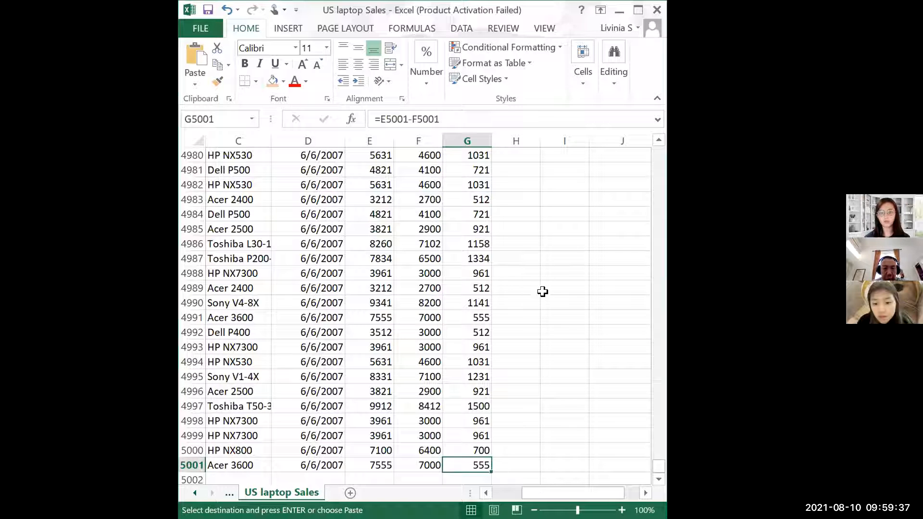
left_click(510, 468)
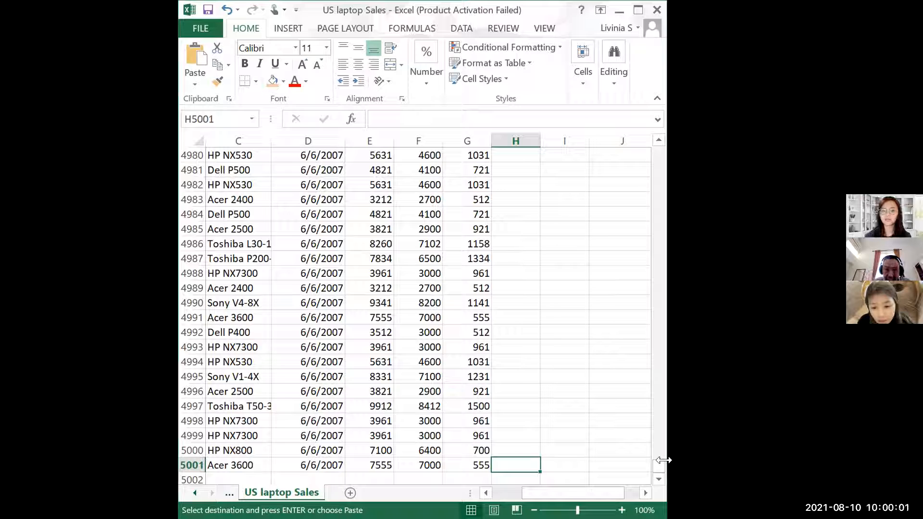
key("shift+Up")
key("shift+Right")
key("shift+Right")
key("shift+Right")
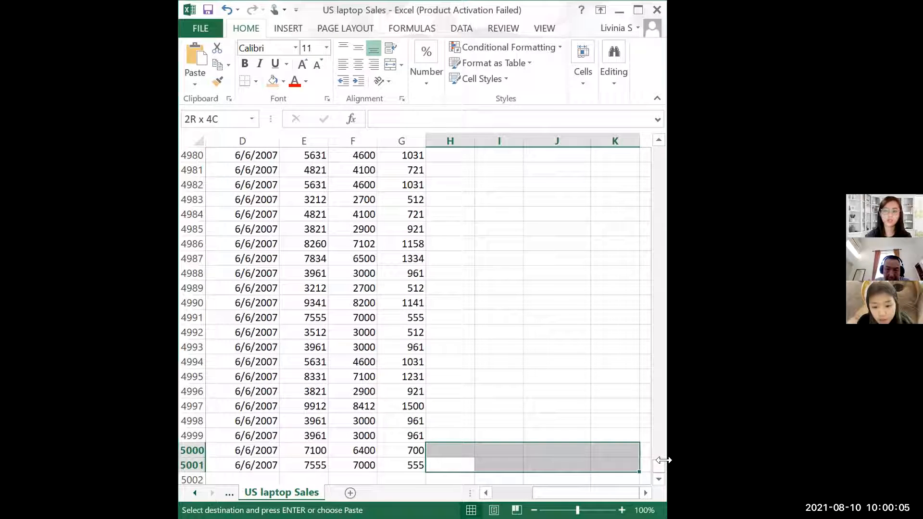
key("shift+Up")
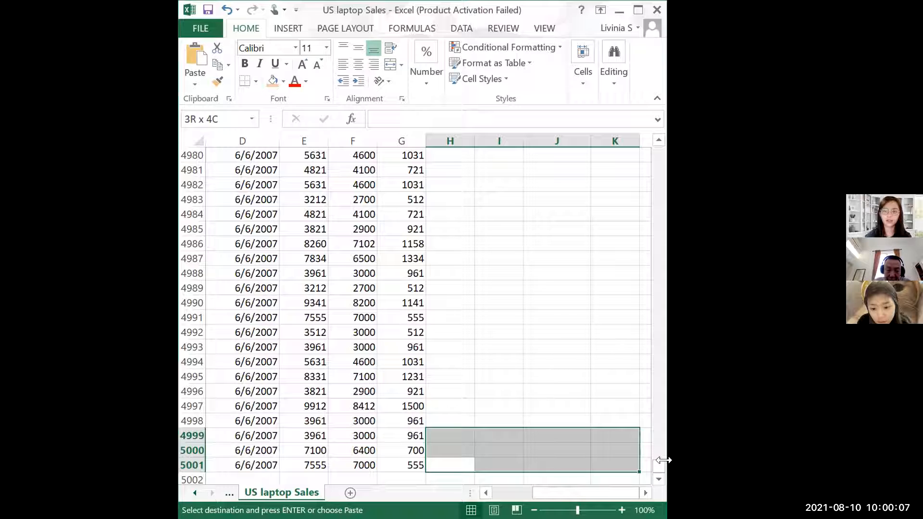
key("shift+Right")
key("shift+Up")
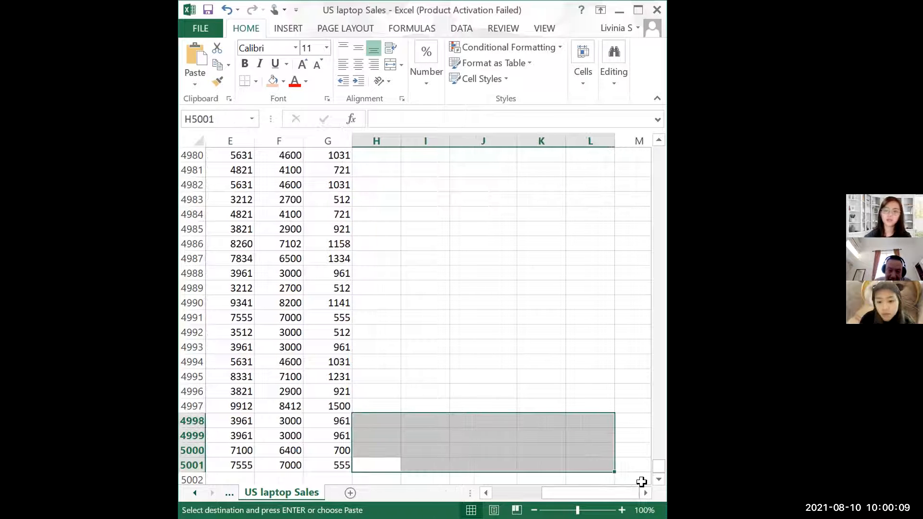
Paste the copied month formula into the Month column from cell H5001 up to H13
left_click(362, 465)
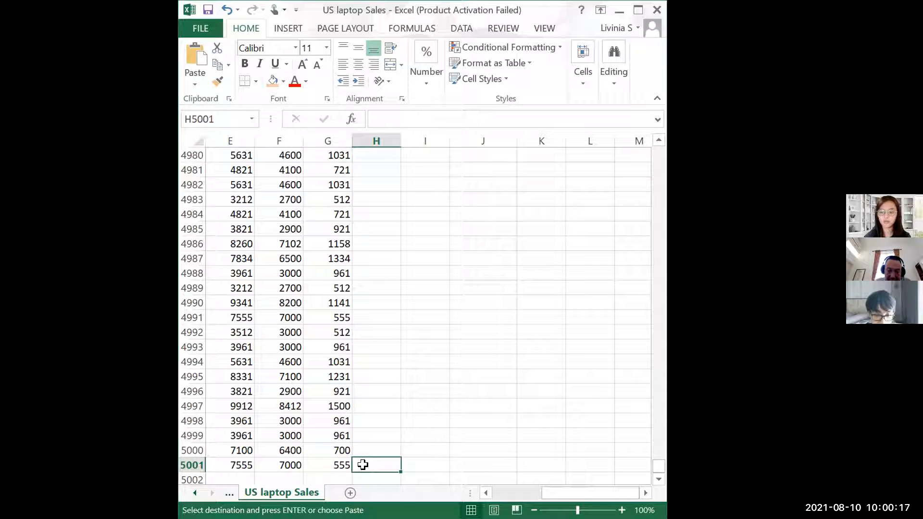
key("ctrl+shift+Up")
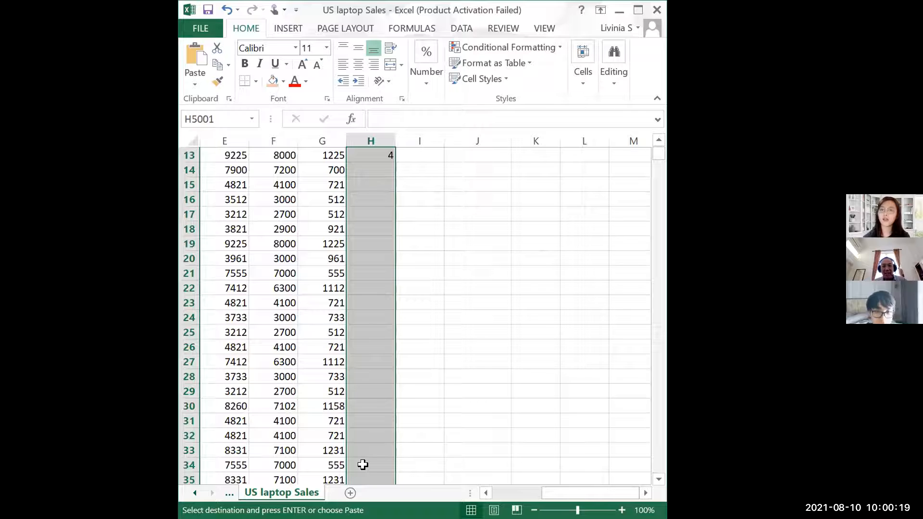
scroll(378, 456, "up", 3)
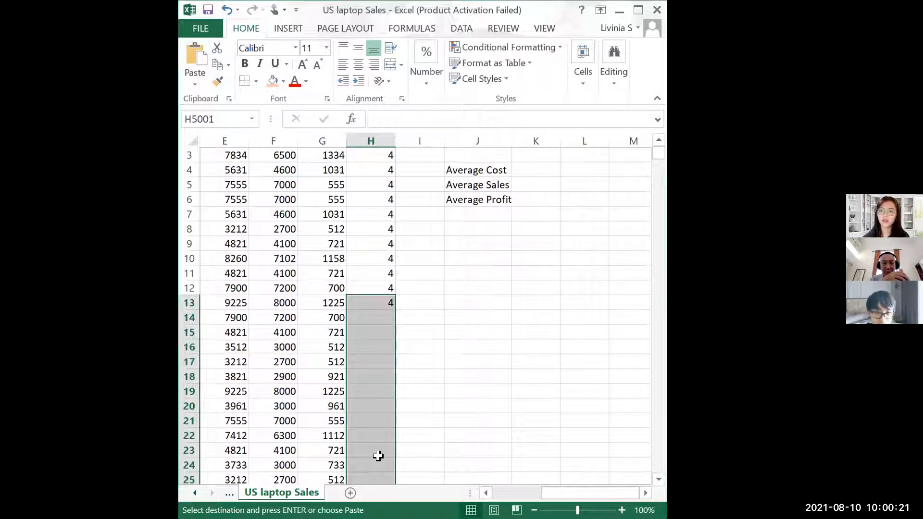
scroll(378, 456, "up", 1)
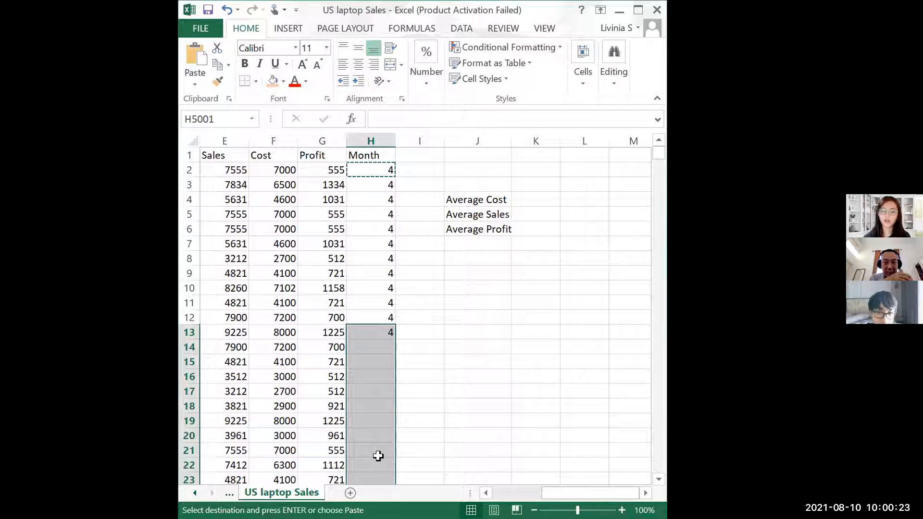
key("ctrl+v")
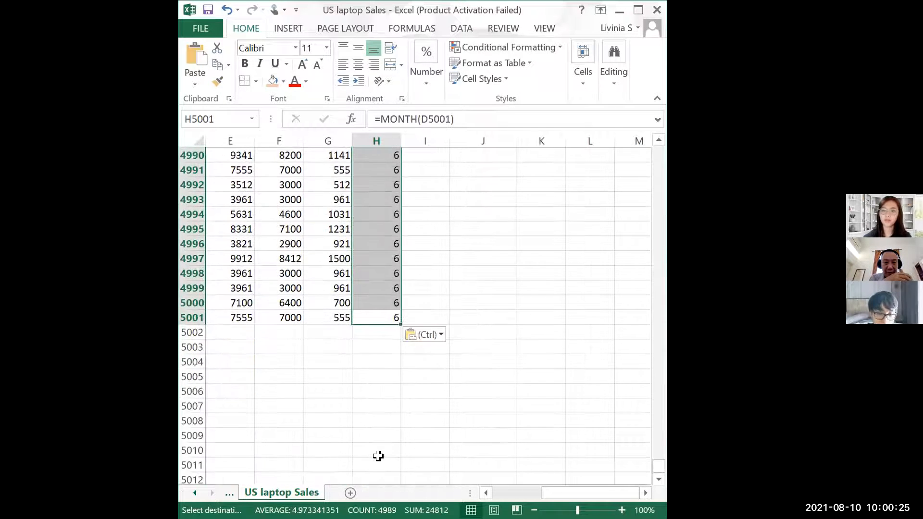
scroll(378, 456, "up", 3)
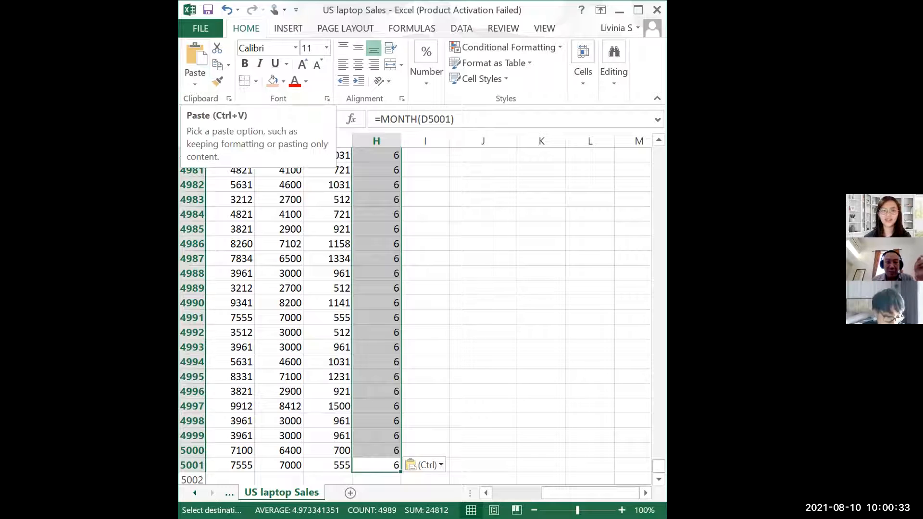
Create a PivotTable on a new worksheet from columns A to H of the US laptop Sales sheet
key("alt+Tab")
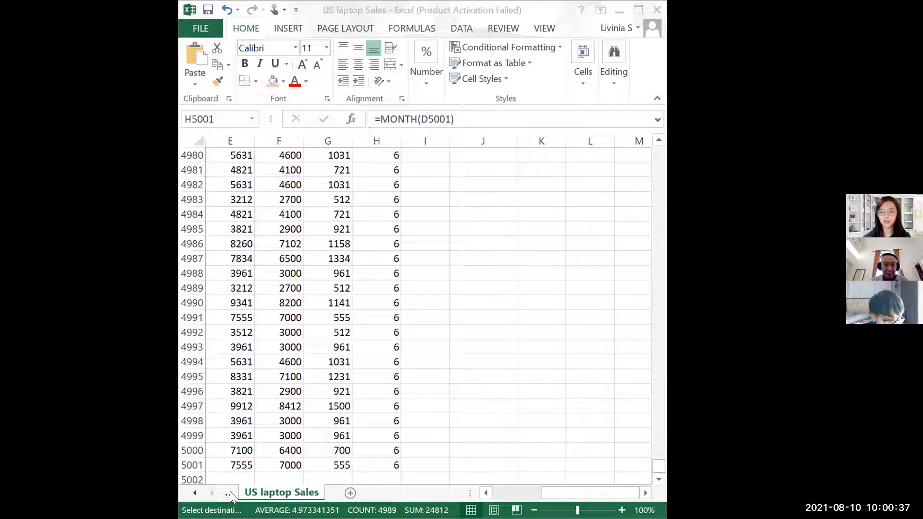
left_click(282, 494)
left_click_drag(658, 468, 652, 245)
left_click_drag(652, 139, 653, 117)
left_click(408, 255)
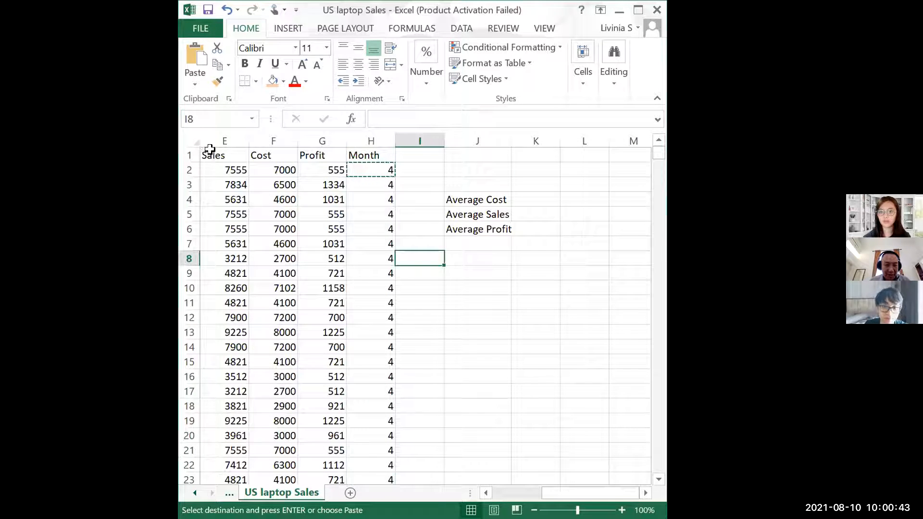
left_click(195, 140)
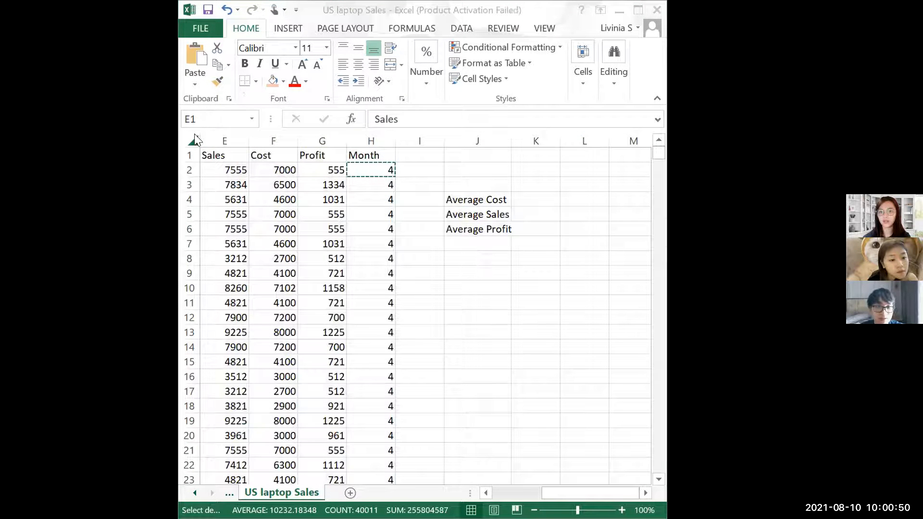
left_click(289, 30)
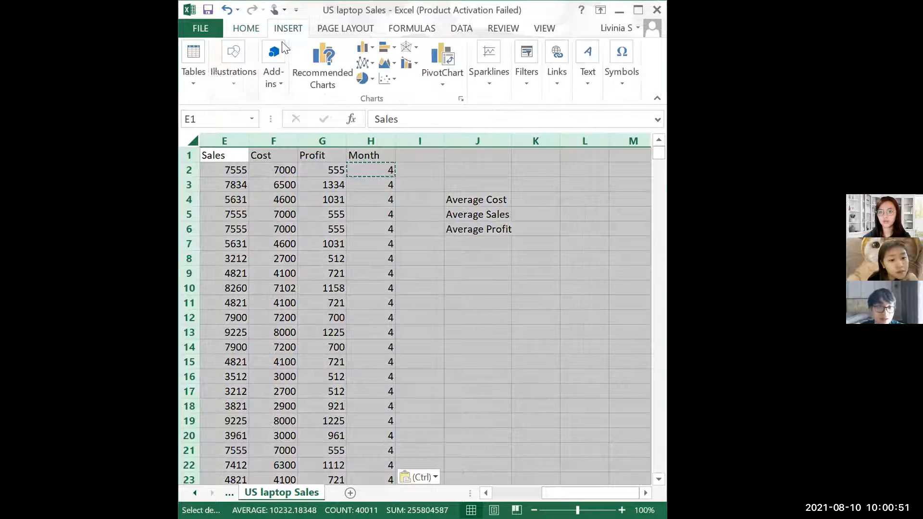
left_click(194, 83)
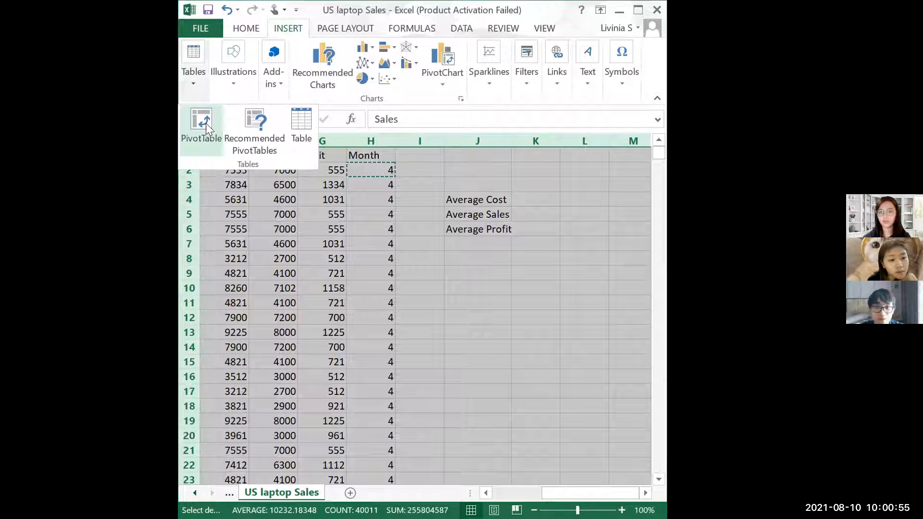
left_click(205, 123)
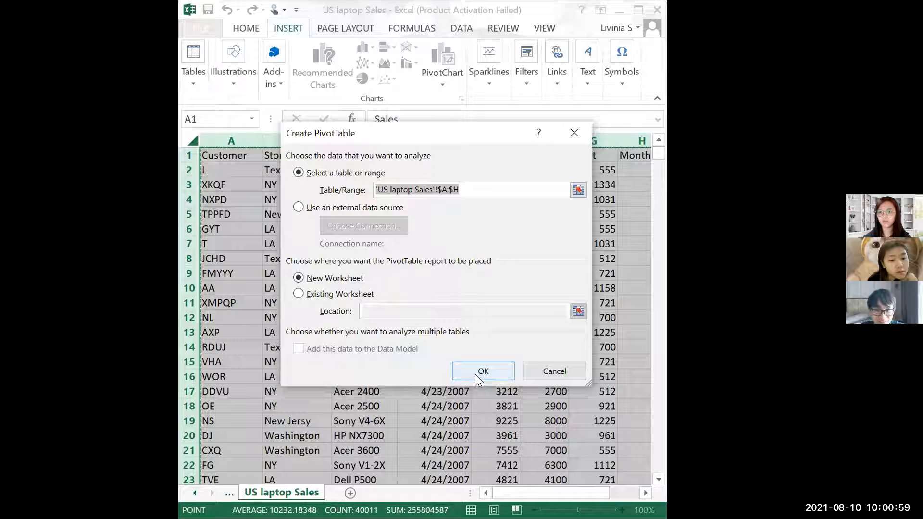
left_click(475, 374)
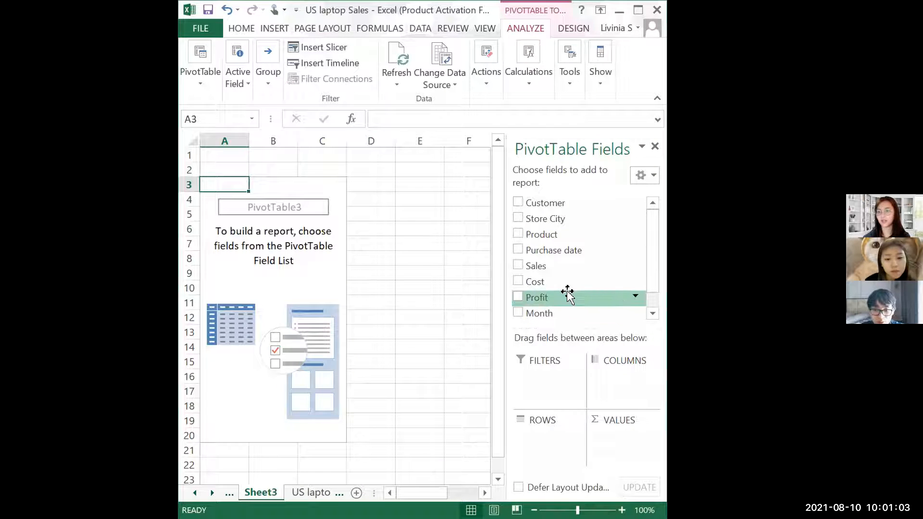
Lay out the PivotTable with Month as columns and Profit as values, summarised by Sum
mouse_move(550, 313)
left_mouse_down()
mouse_move(613, 355)
mouse_move(617, 387)
left_mouse_up()
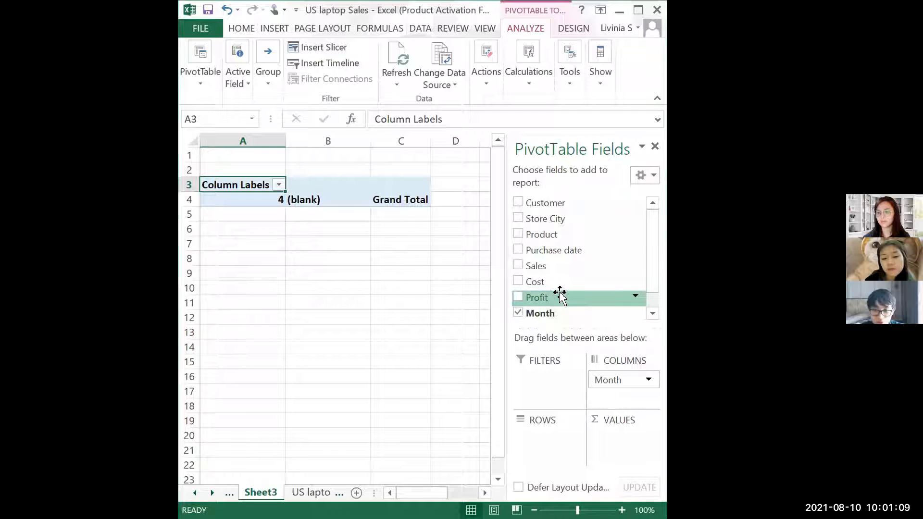
left_click_drag(559, 293, 625, 438)
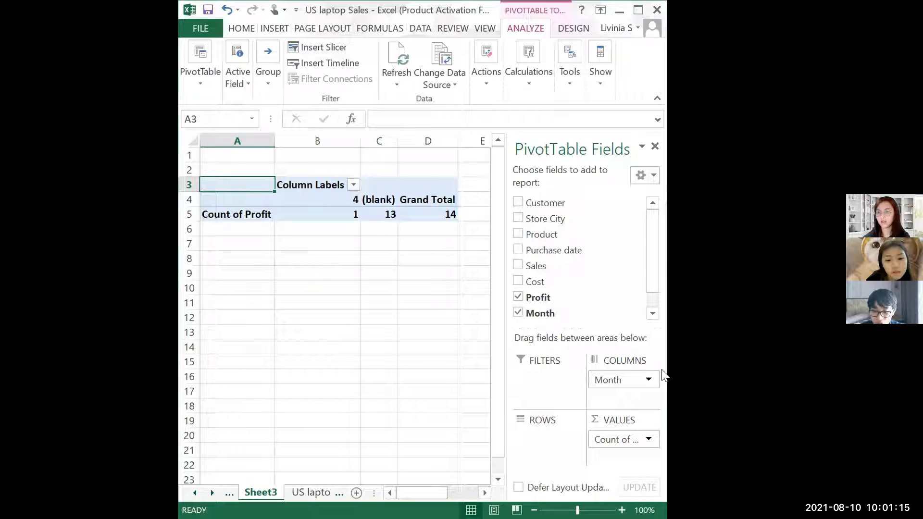
left_click(649, 440)
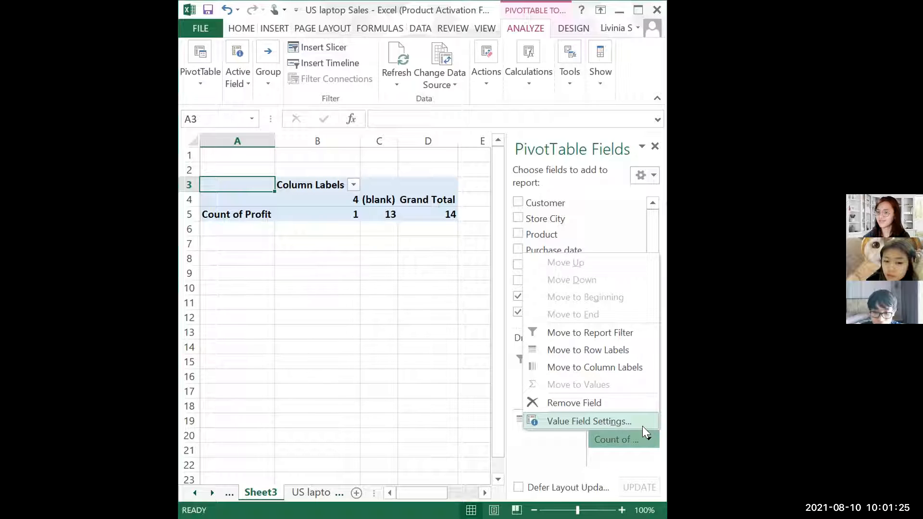
left_click(642, 423)
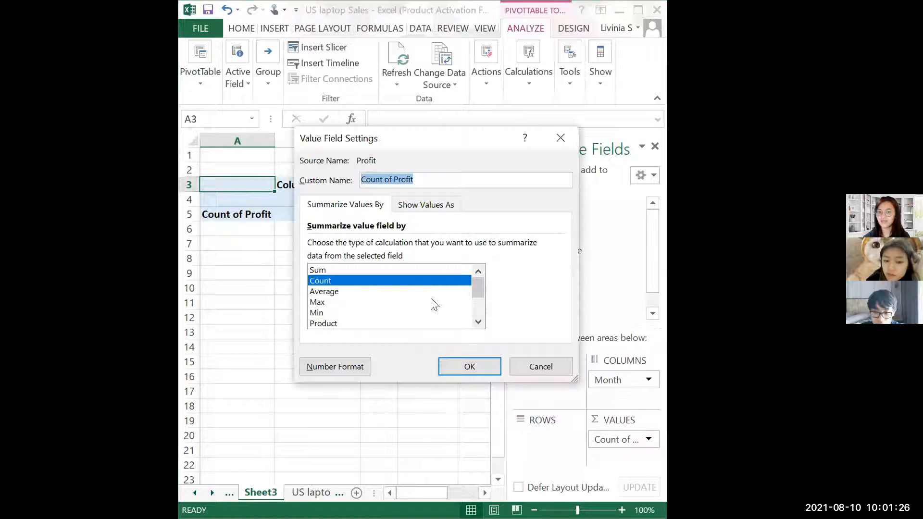
left_click(427, 269)
left_click(480, 364)
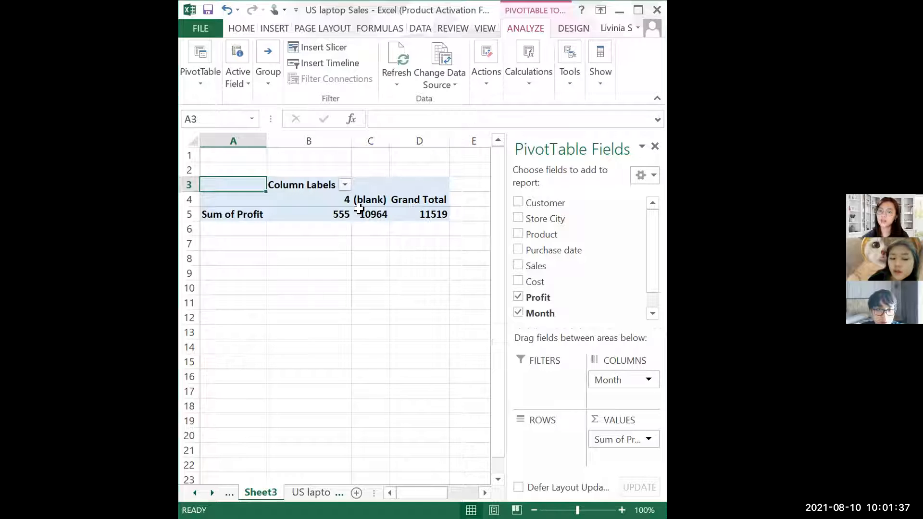
Examine the Month column on the US laptop Sales sheet against the purchase dates, from the first rows towards the end
left_click(322, 493)
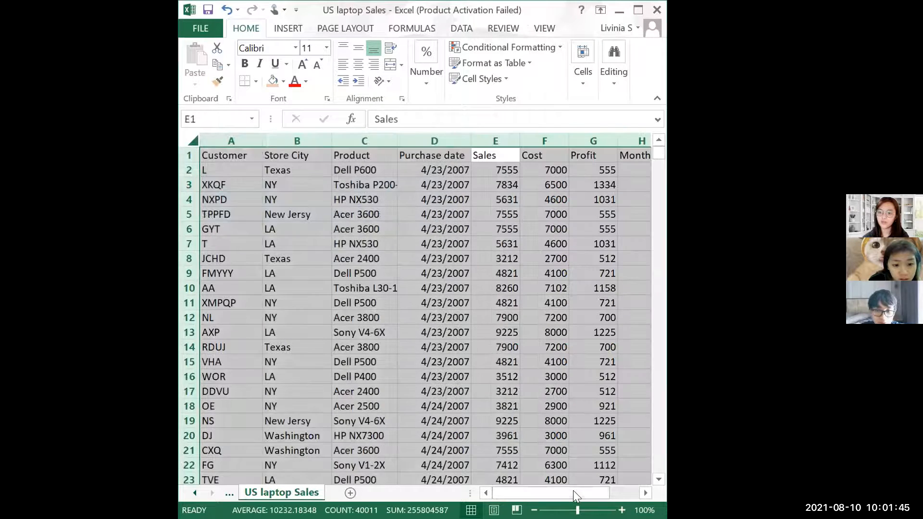
left_click_drag(573, 490, 605, 484)
scroll(605, 485, "down", 20)
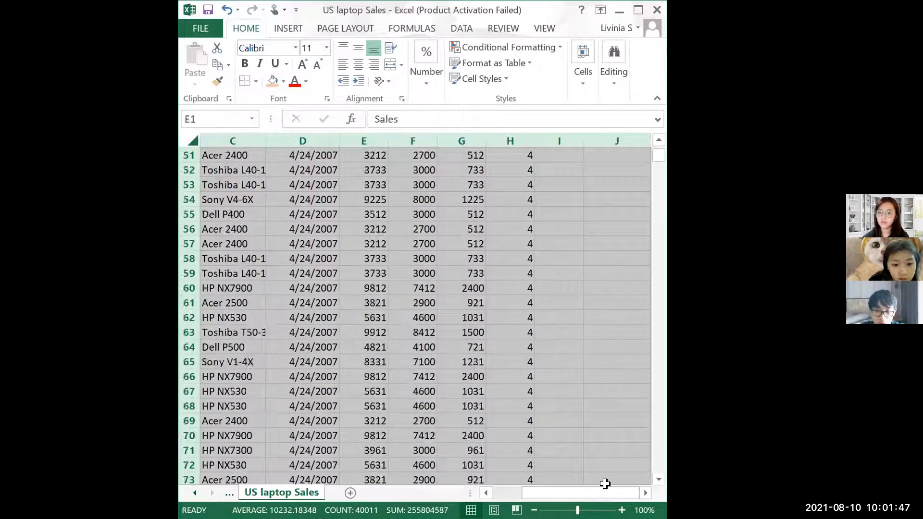
scroll(605, 485, "down", 20)
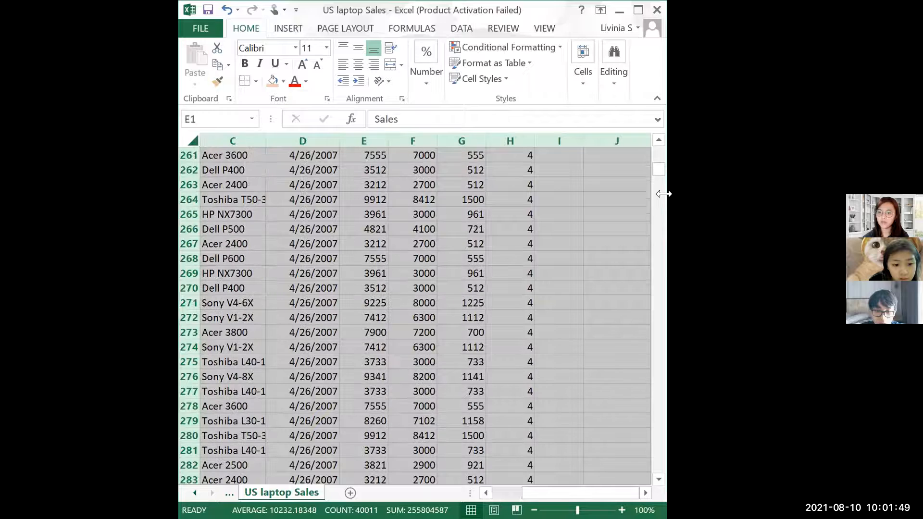
left_click_drag(665, 169, 665, 371)
scroll(665, 371, "down", 17)
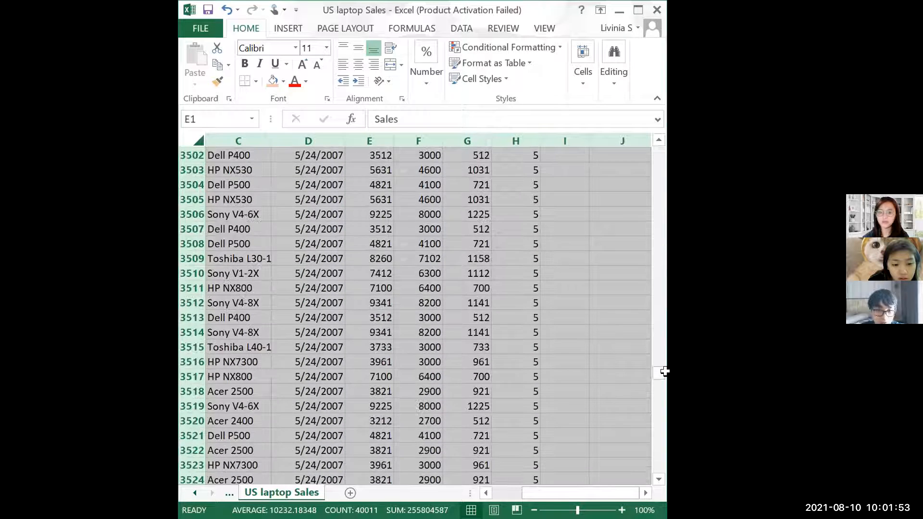
scroll(629, 355, "down", 9)
scroll(628, 354, "down", 1)
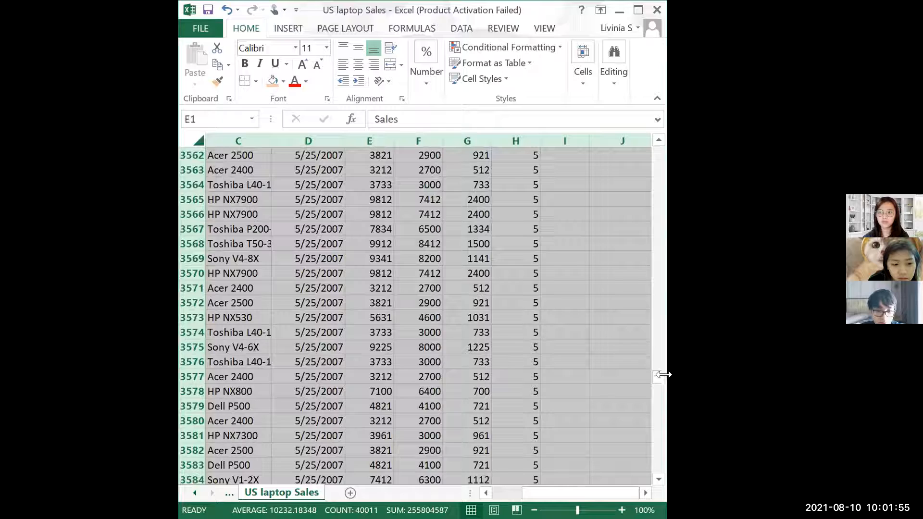
left_click_drag(664, 374, 664, 442)
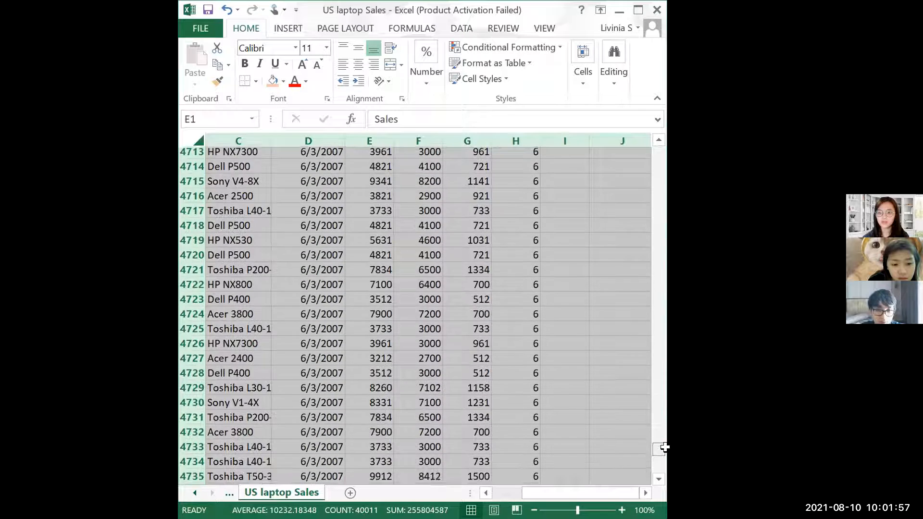
scroll(583, 387, "down", 17)
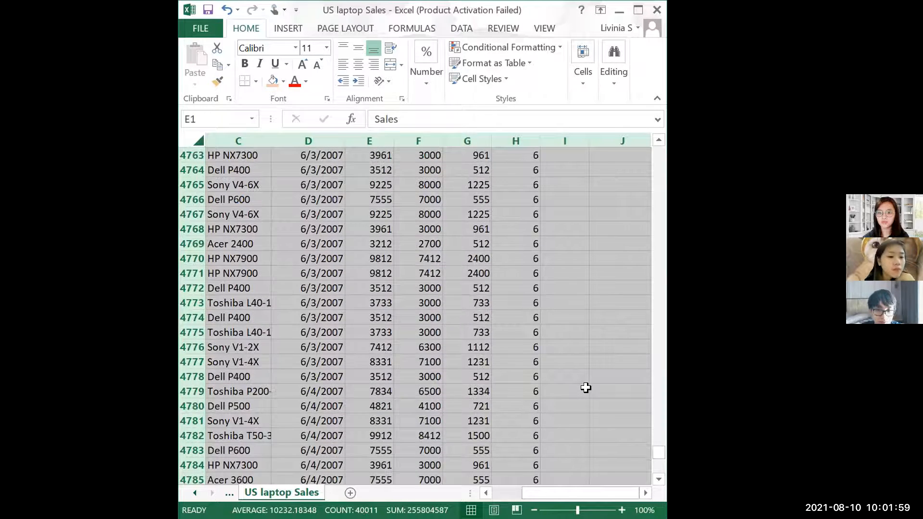
scroll(585, 388, "down", 3)
scroll(586, 387, "up", 8)
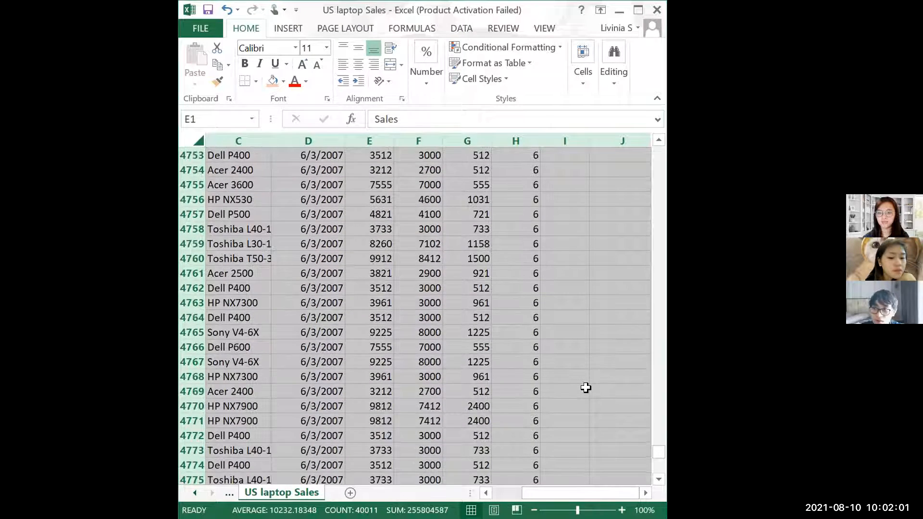
scroll(585, 388, "up", 15)
scroll(415, 316, "up", 7)
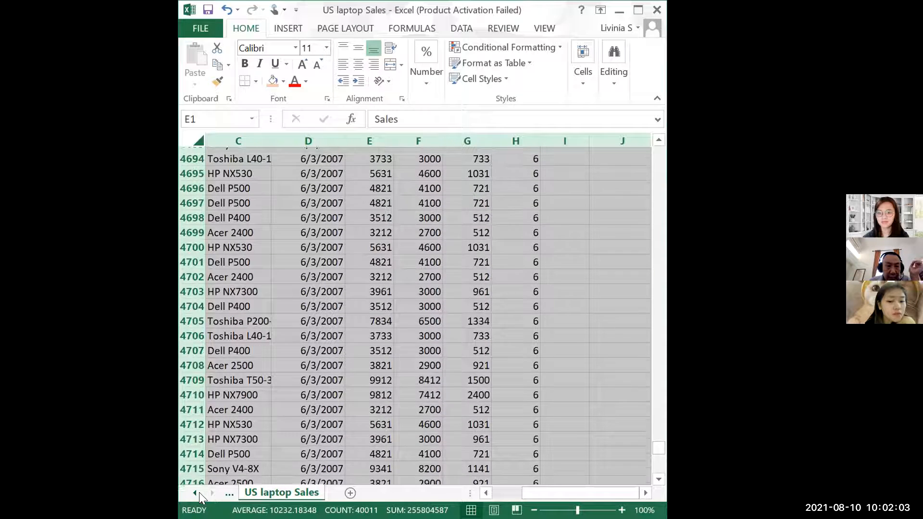
Review the existing month and profit PivotTables on Sheet2 and Sheet3 against the US laptop Sales sheet
left_click(229, 490)
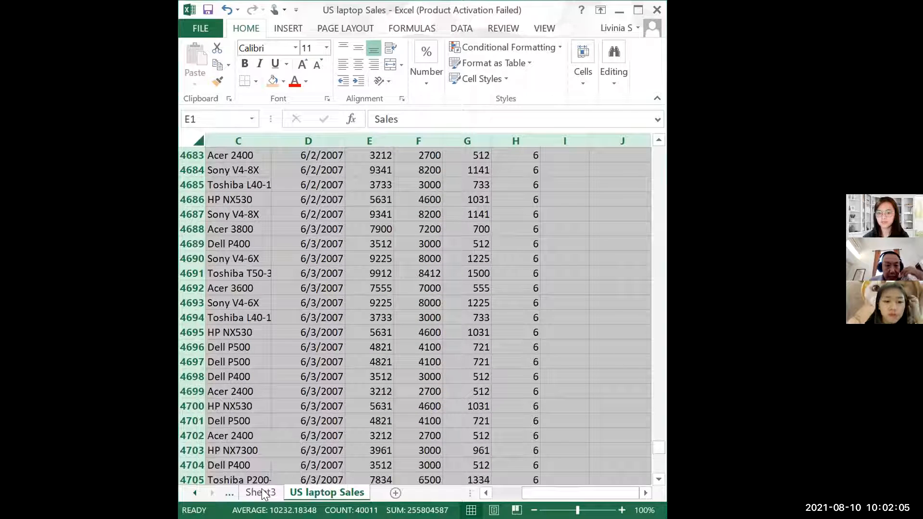
left_click(229, 493)
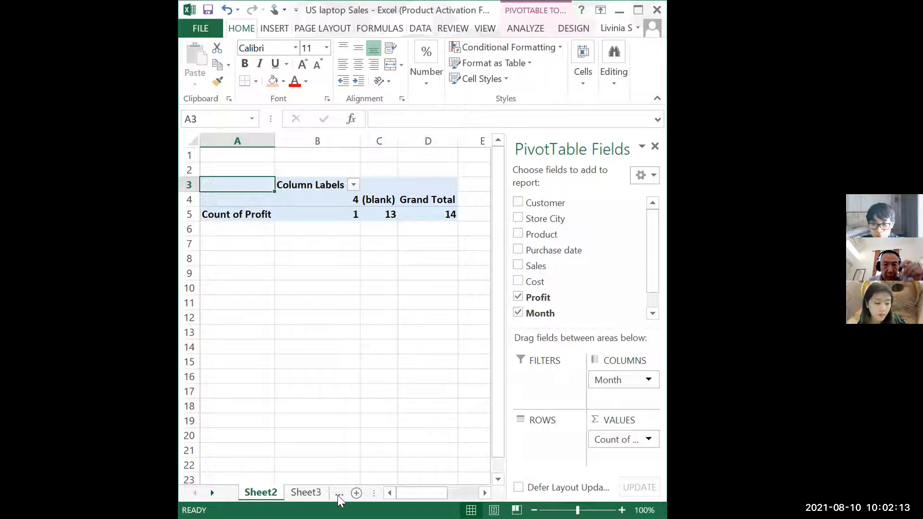
left_click(339, 493)
left_click(298, 492)
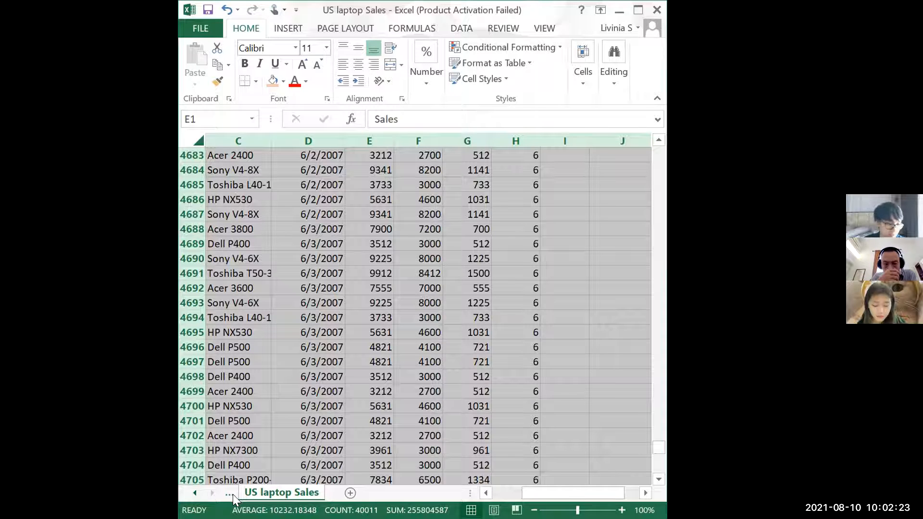
left_click(229, 493)
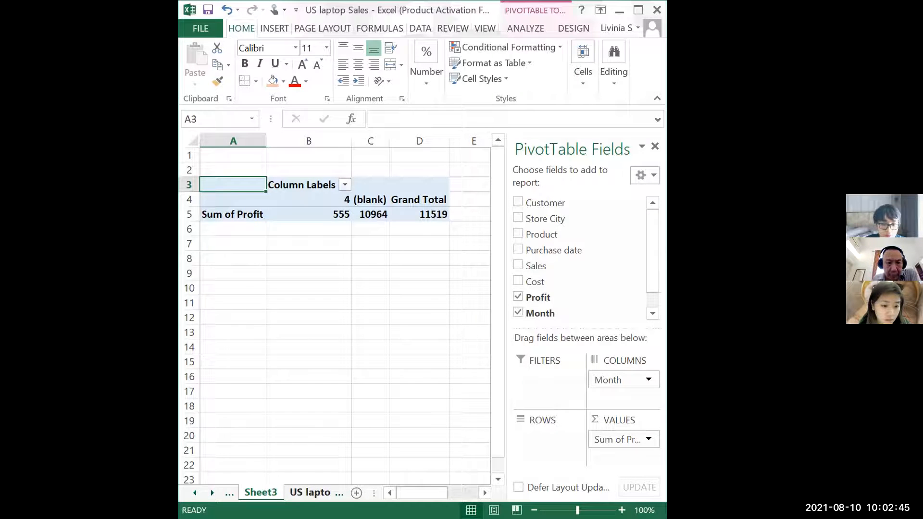
left_click(315, 493)
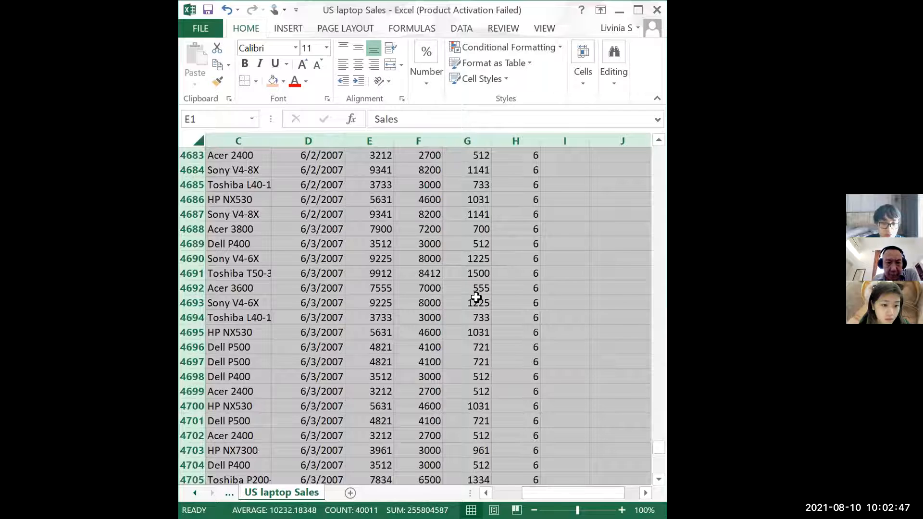
Check which columns belong to the data range on the US laptop Sales sheet by selecting the region around cell F7
scroll(476, 297, "up", 20)
left_click_drag(658, 441, 653, 125)
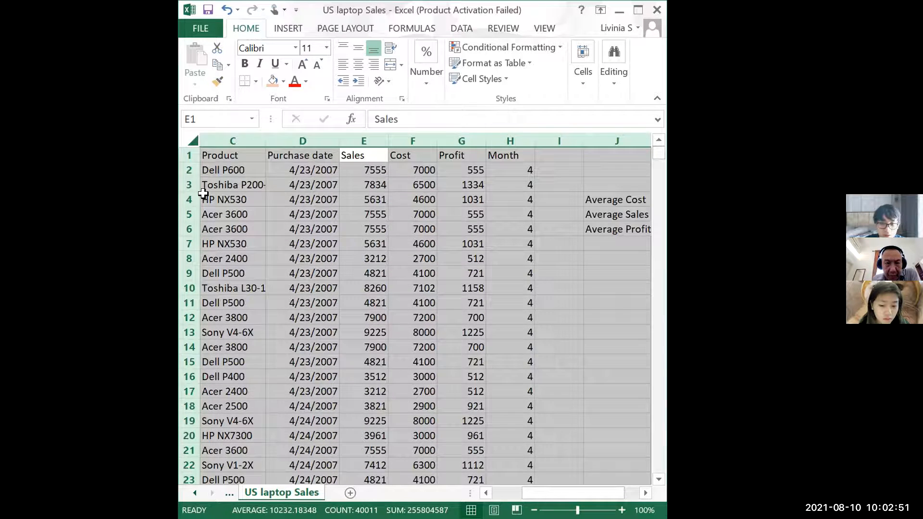
left_click(412, 243)
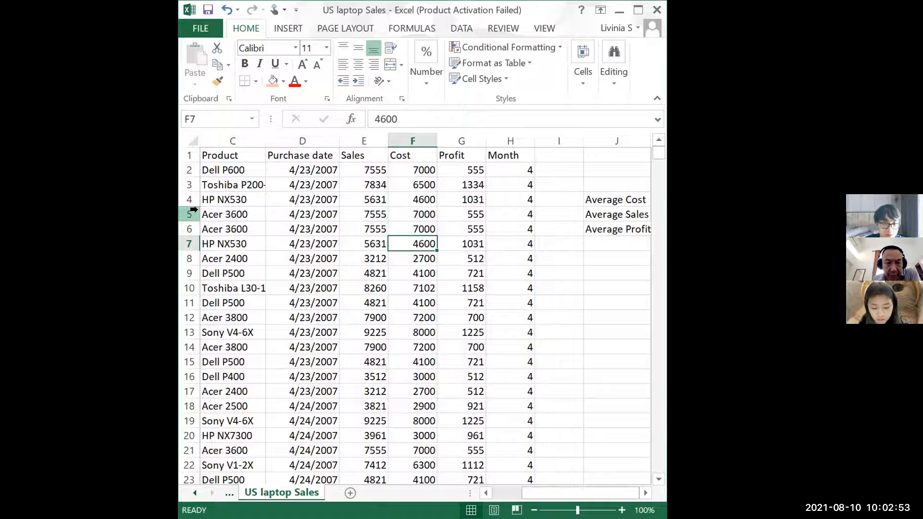
key("ctrl+a")
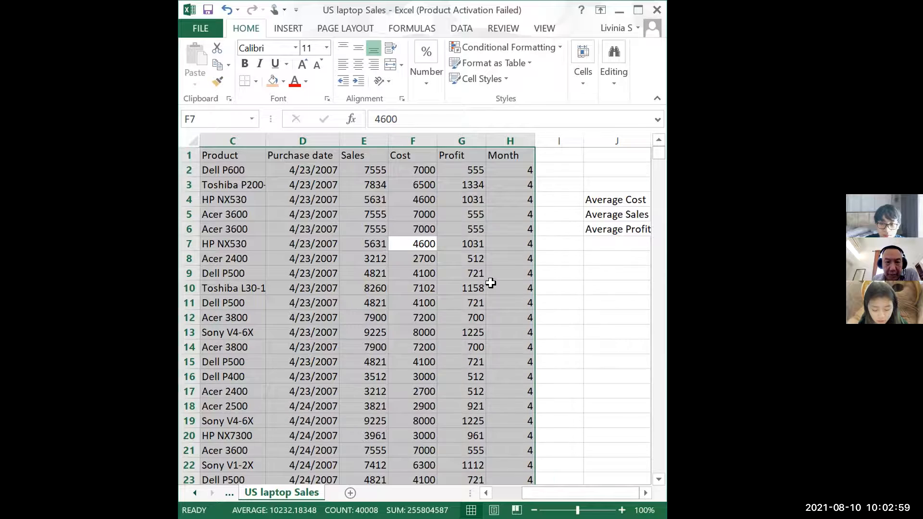
scroll(491, 283, "down", 3)
scroll(510, 209, "up", 4)
Examine the Month column's formulas and values against the purchase dates, from H2 down through the April rows
left_click(510, 169)
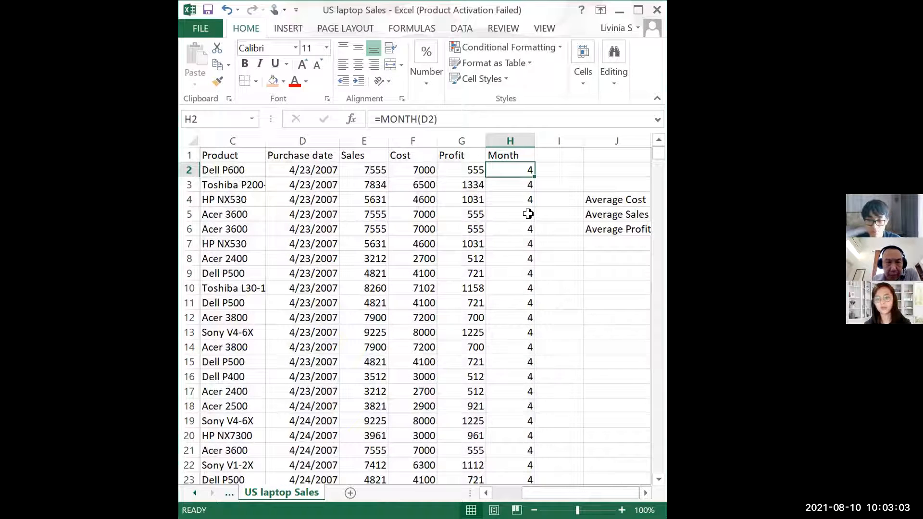
key("ctrl+space")
scroll(542, 261, "down", 10)
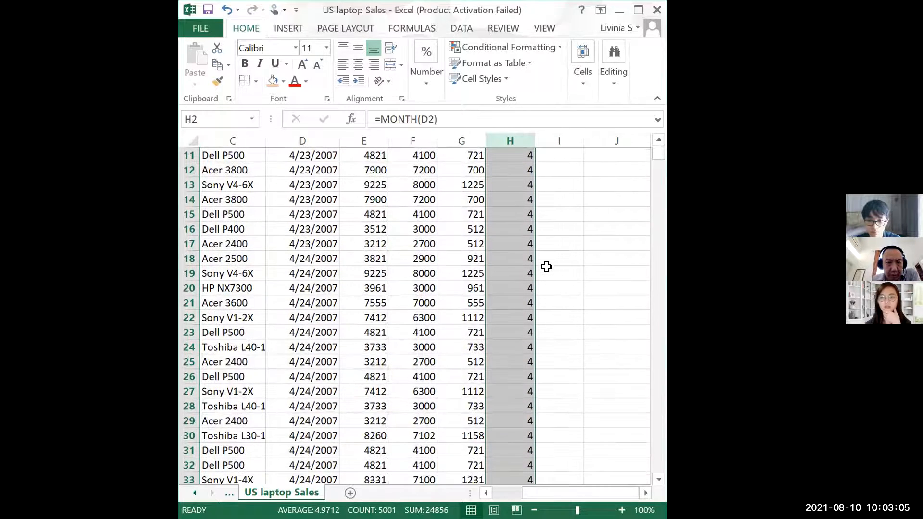
scroll(547, 267, "up", 10)
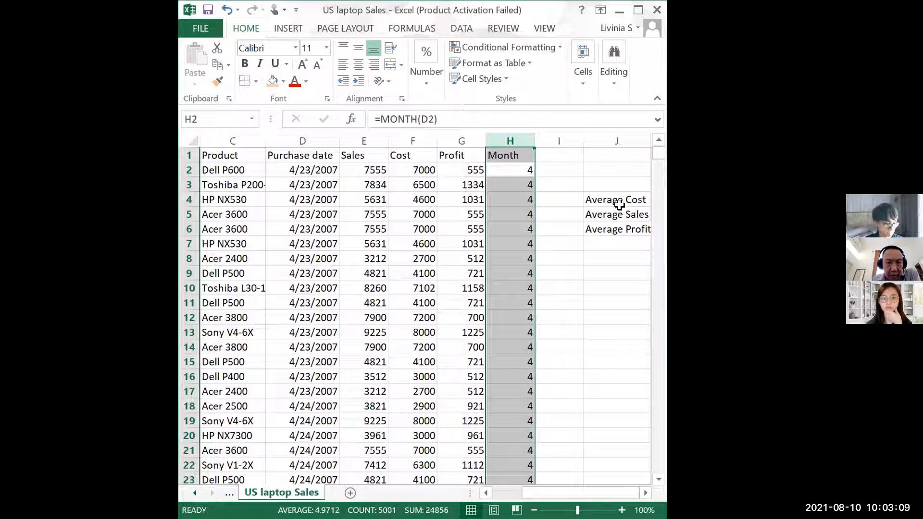
scroll(625, 212, "down", 17)
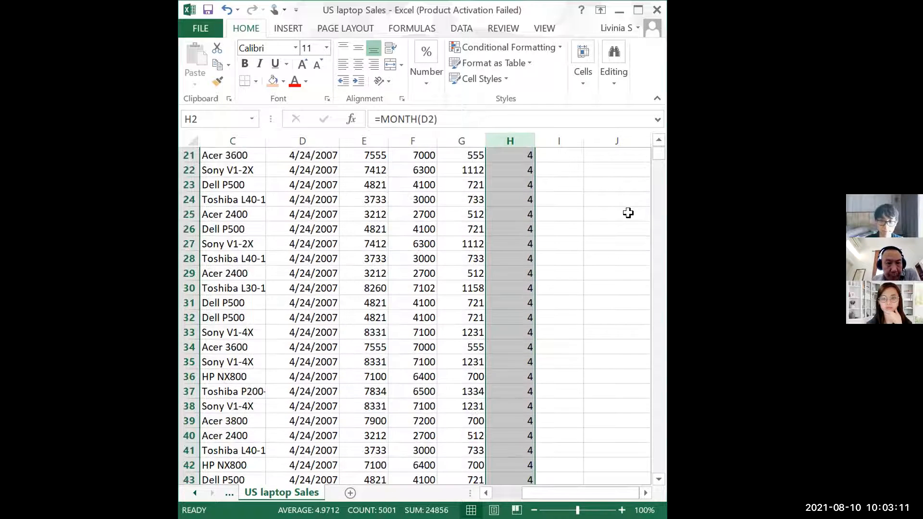
scroll(638, 220, "down", 20)
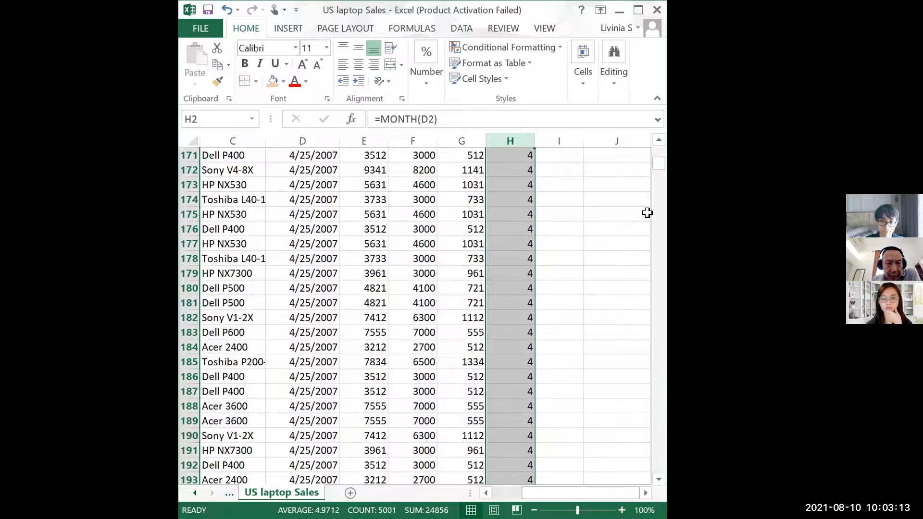
left_click_drag(660, 166, 661, 174)
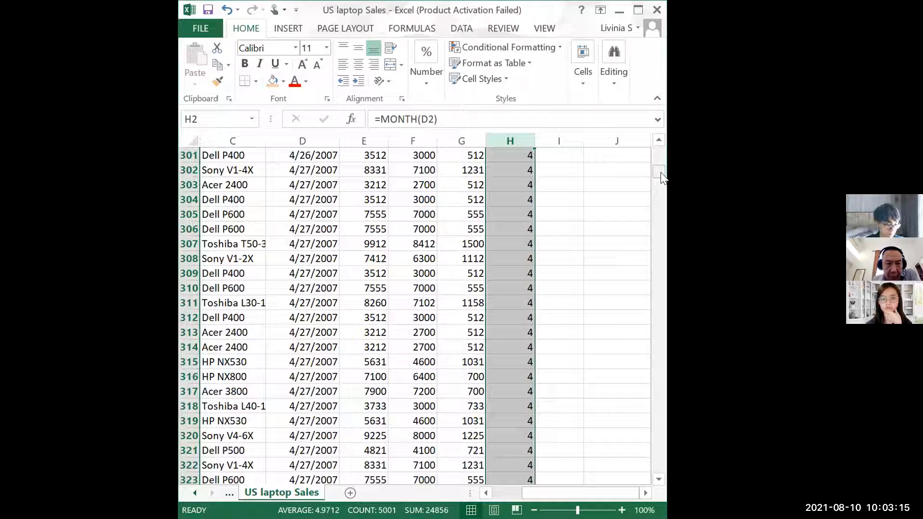
left_click(518, 404)
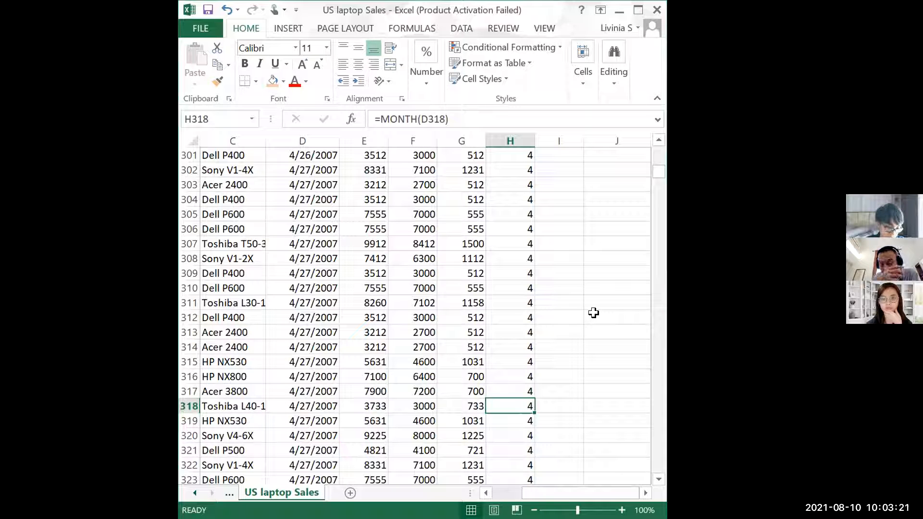
scroll(594, 313, "down", 19)
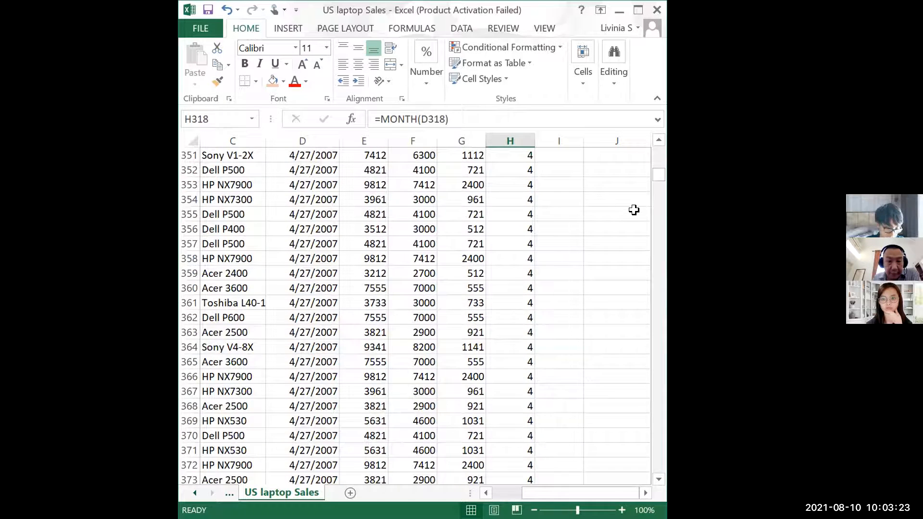
scroll(633, 210, "down", 17)
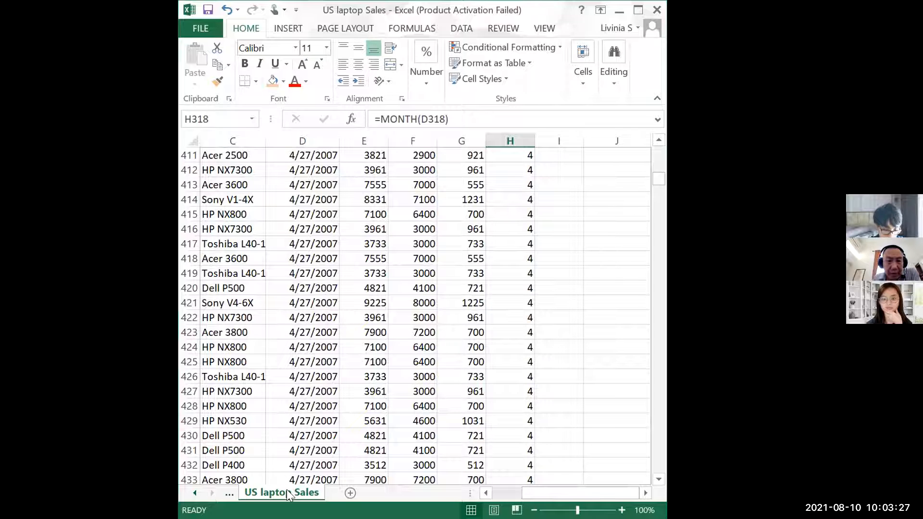
scroll(441, 311, "up", 20)
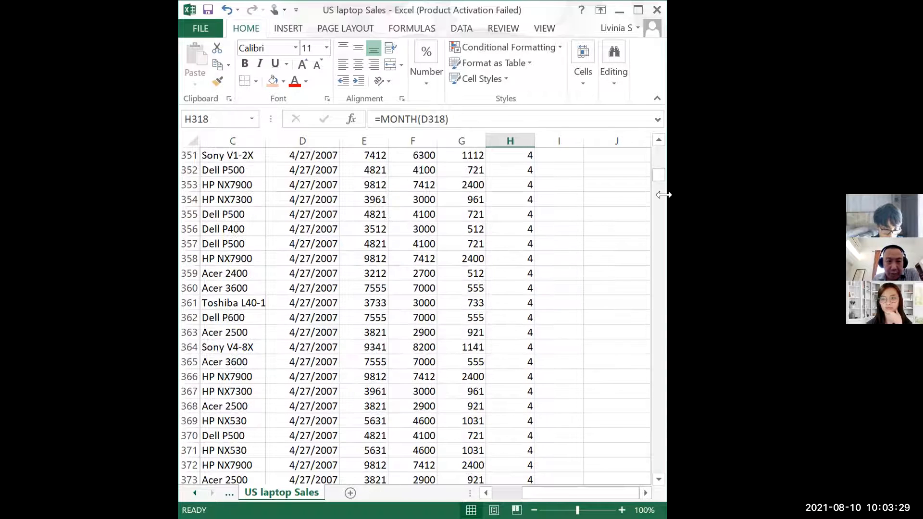
left_click_drag(662, 179, 657, 152)
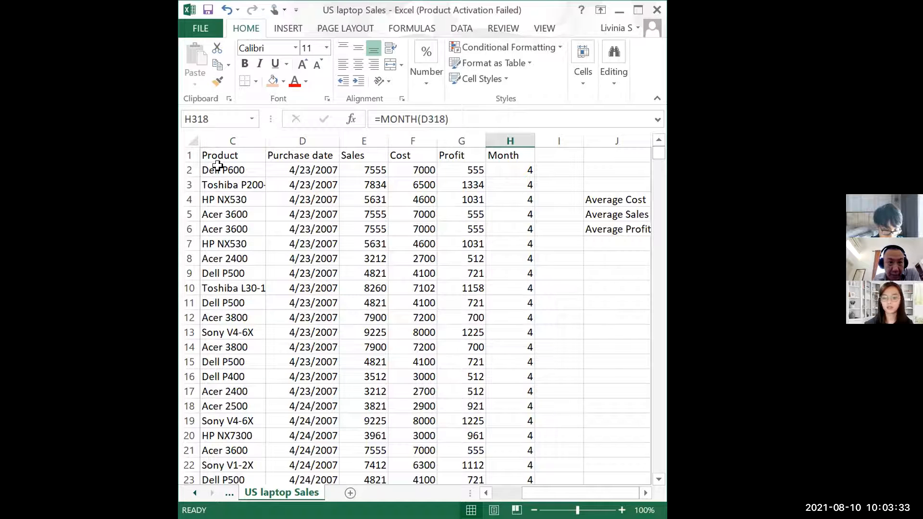
Select the entire US laptop Sales sheet, with the Customer header in A1 as the active cell
key("Left")
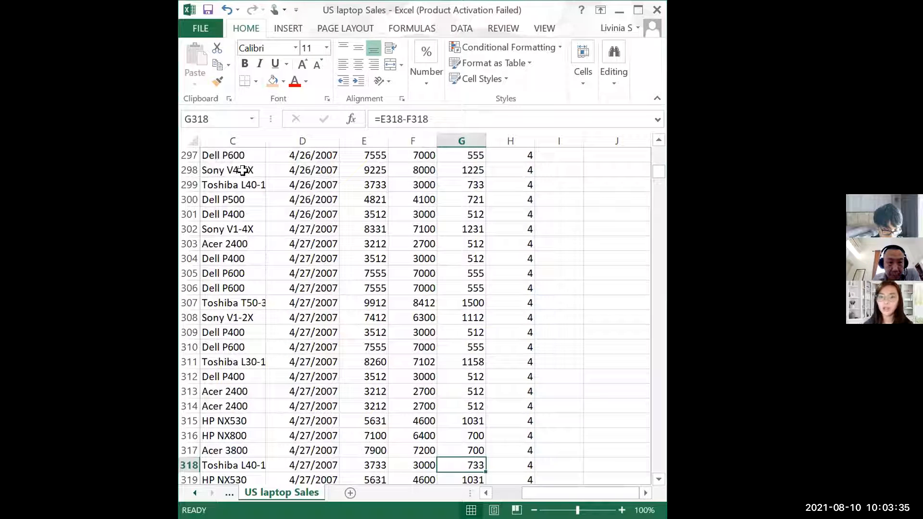
key("Left")
scroll(522, 154, "up", 10)
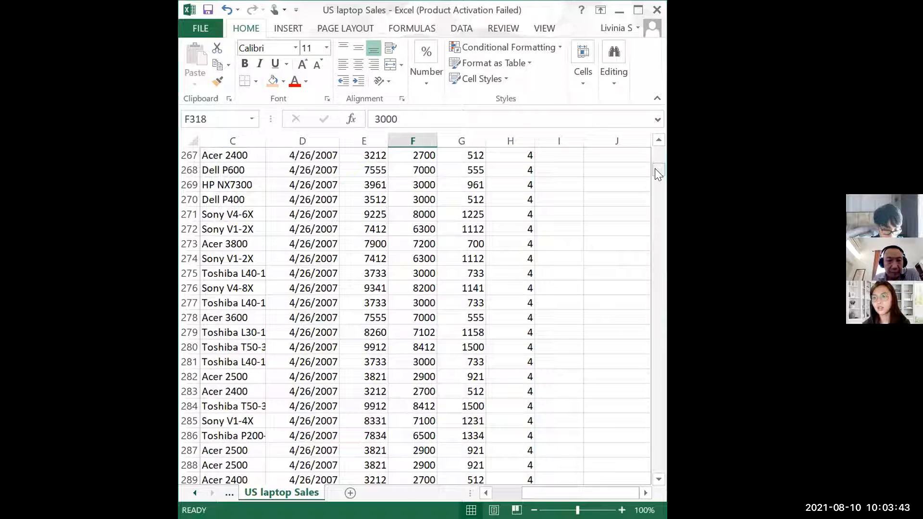
left_click_drag(660, 168, 661, 144)
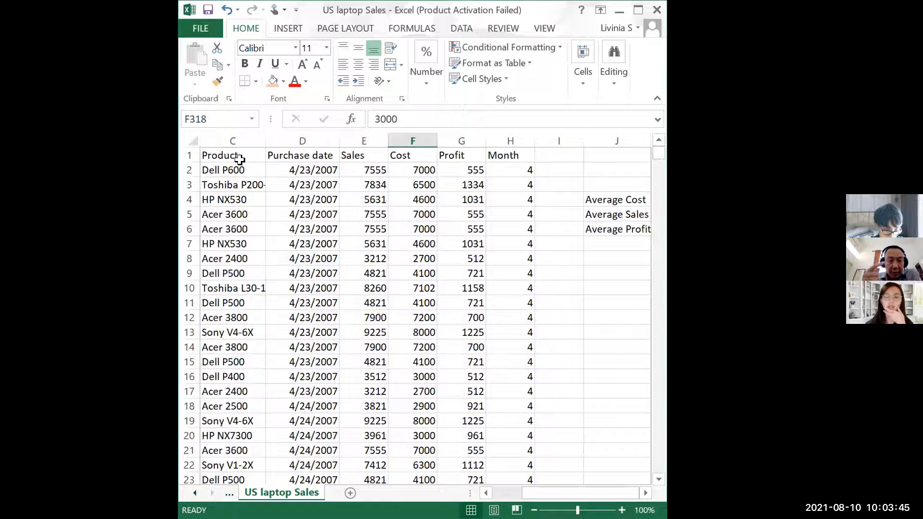
left_click(230, 173)
key("Up")
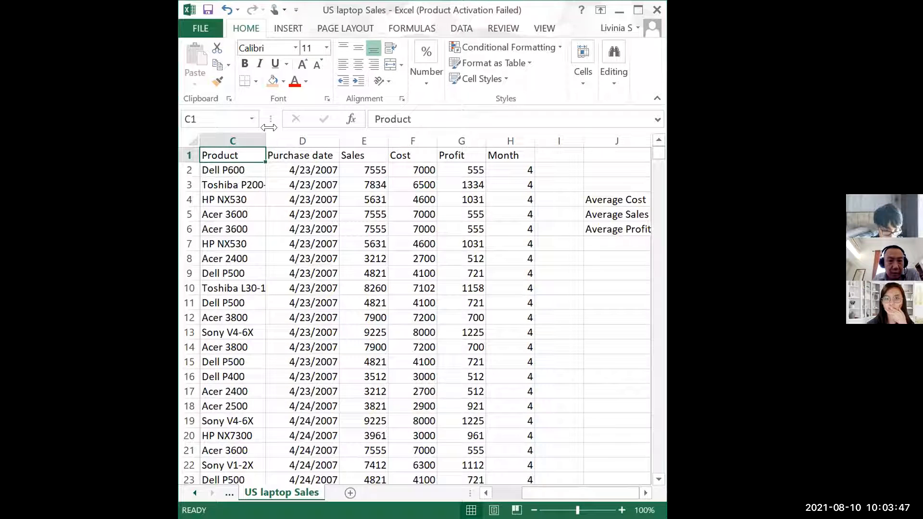
key("Left")
key("Left")
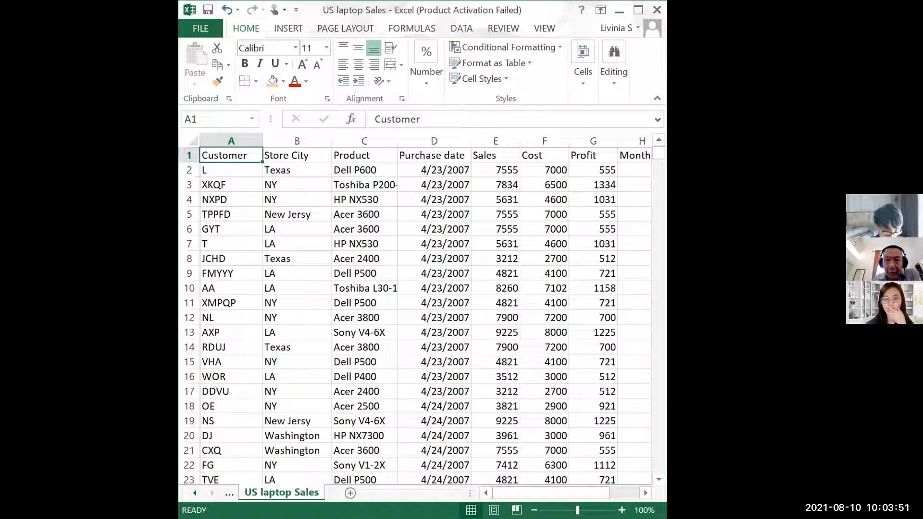
key("alt+Tab")
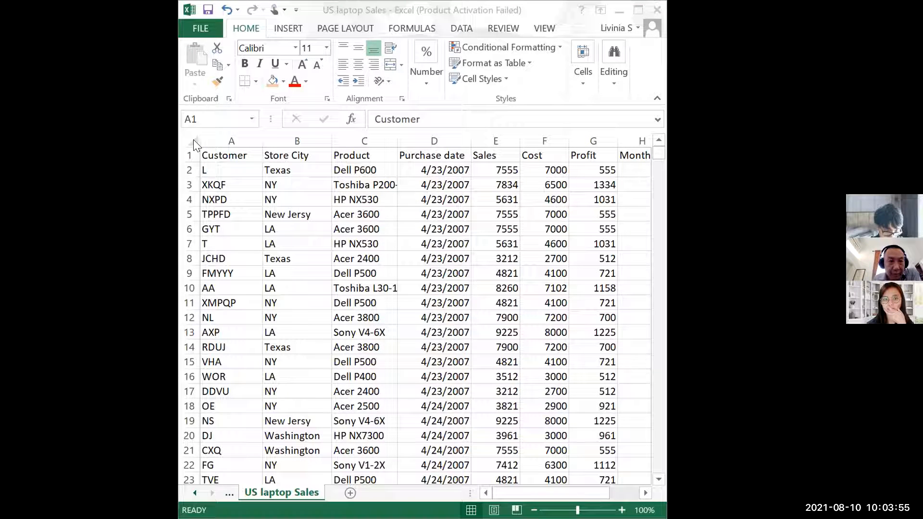
left_click(246, 154)
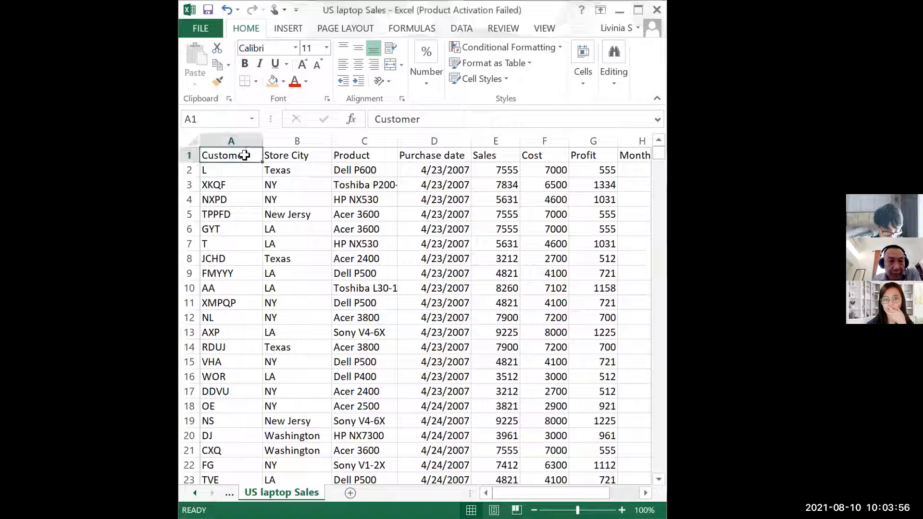
left_click(193, 140)
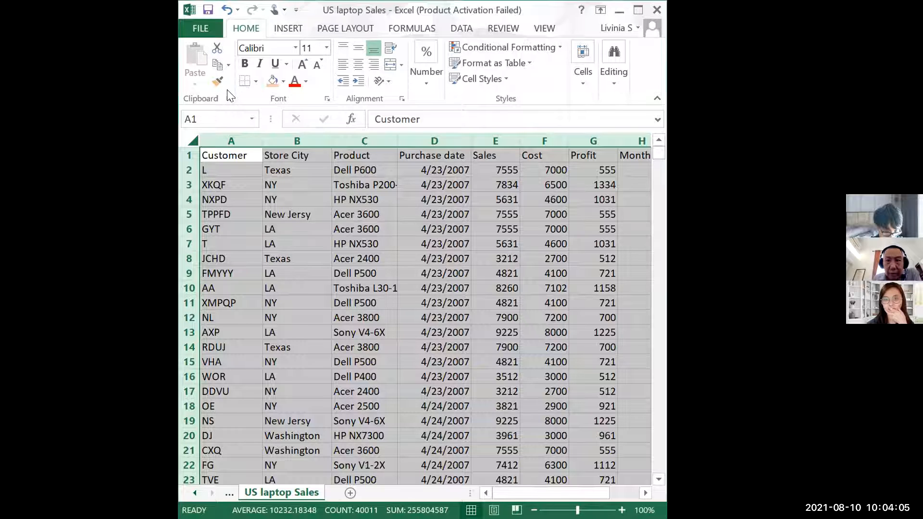
Create a PivotTable on a new worksheet from the selected data in columns A to H
key("alt+Tab")
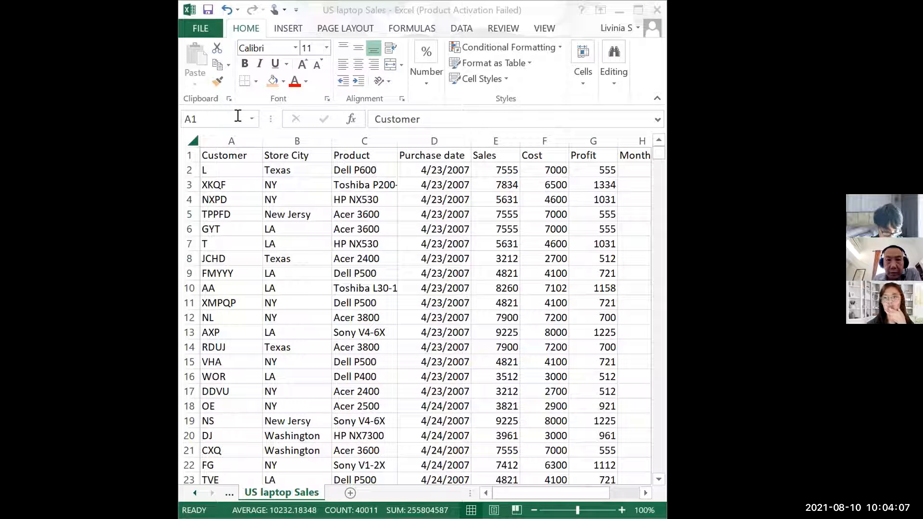
left_click(286, 27)
left_click(286, 27)
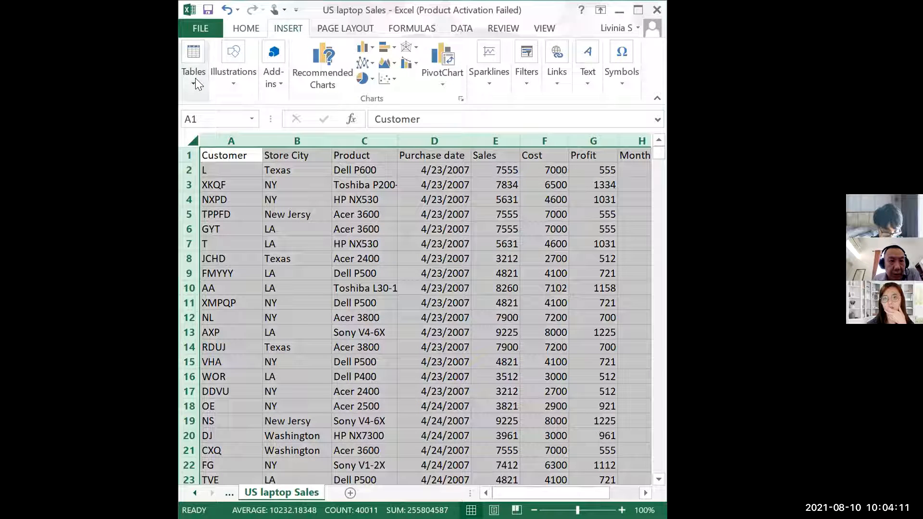
left_click(195, 78)
left_click(209, 126)
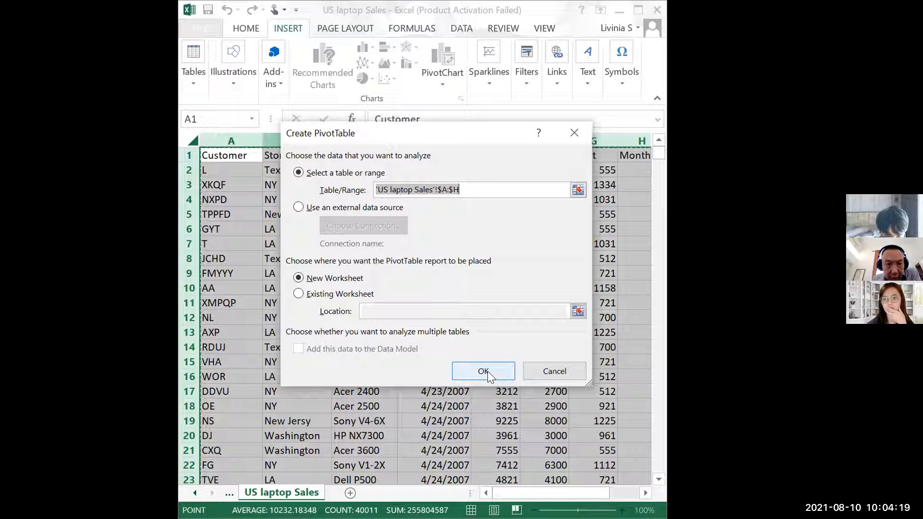
left_click(487, 371)
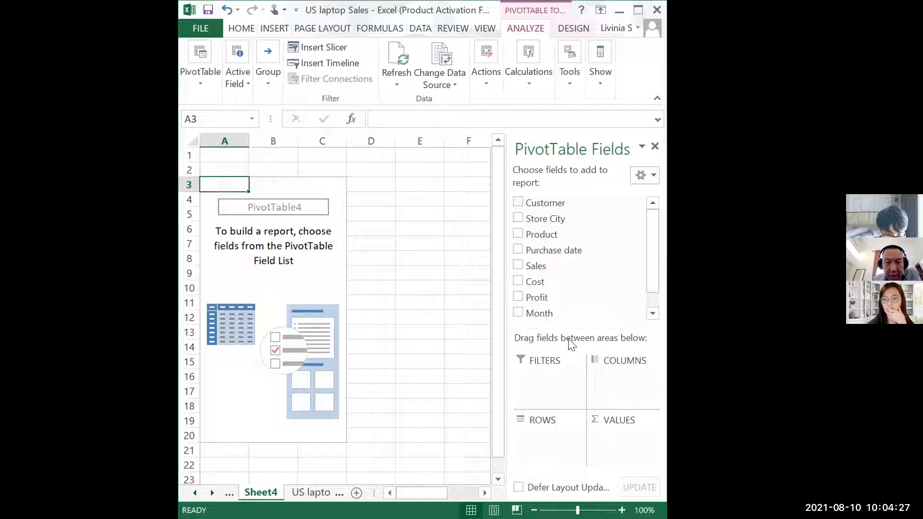
Lay out the new PivotTable with Month as columns and Profit as values, summarised by Sum
left_click_drag(552, 313, 612, 386)
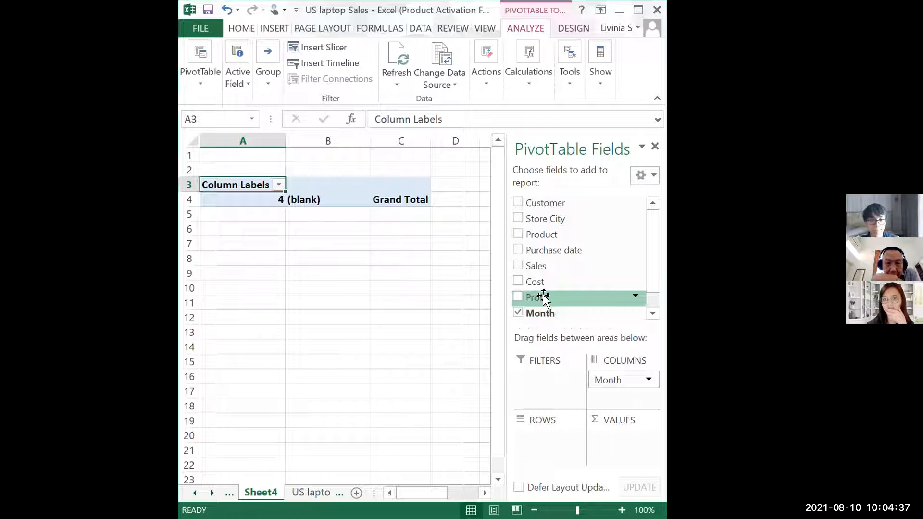
left_click_drag(547, 298, 627, 438)
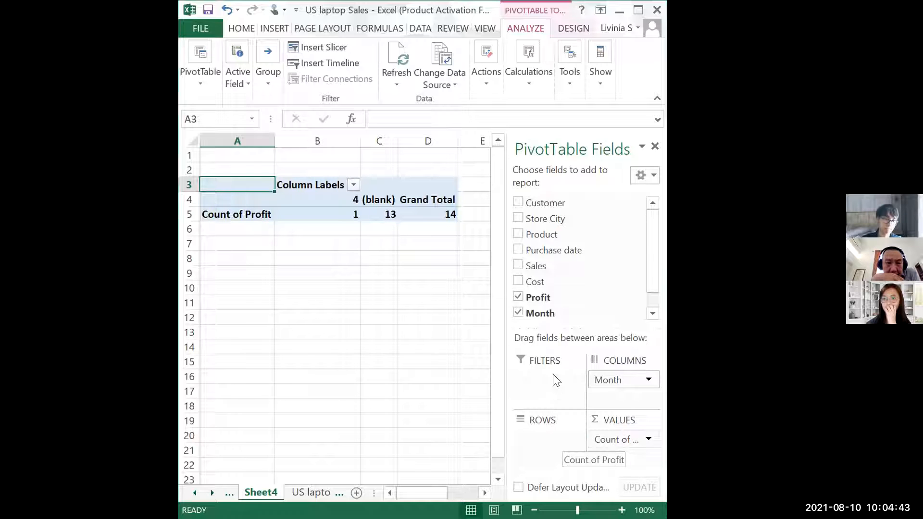
left_click(618, 440)
left_click(574, 424)
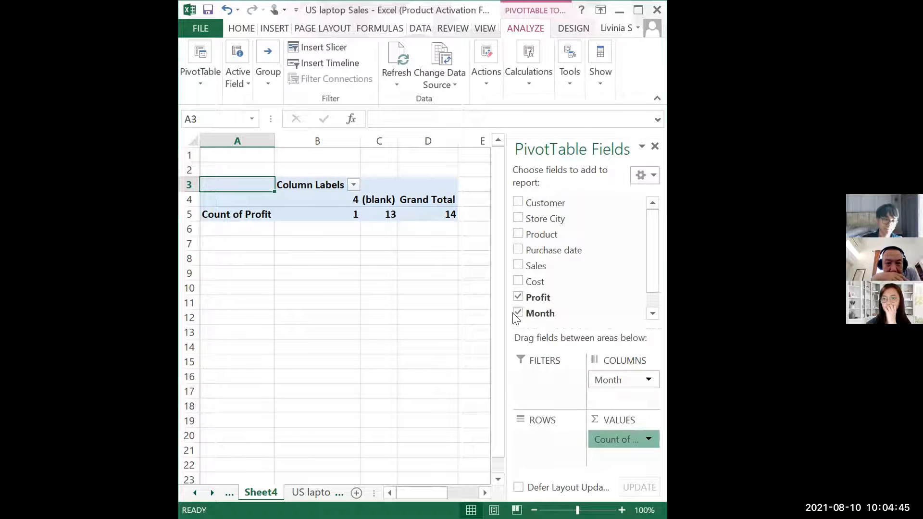
left_click(448, 269)
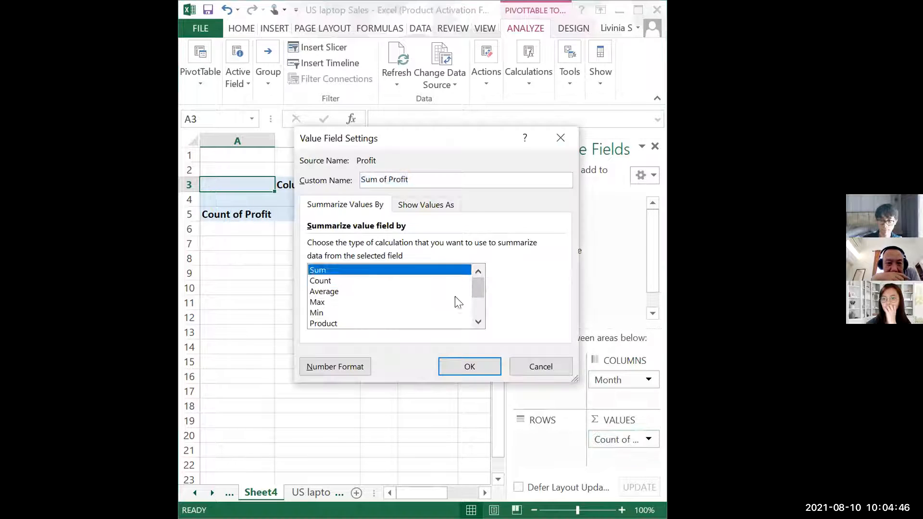
left_click(472, 368)
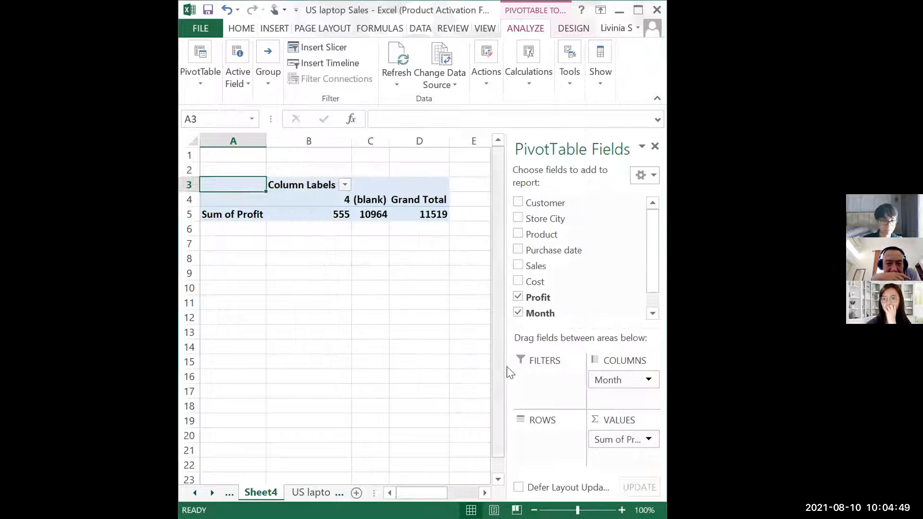
Inspect the PivotTable's (blank) column, and check the Profit and Month formulas in G2, G3 and H2 on the US laptop Sales sheet
left_click(375, 199)
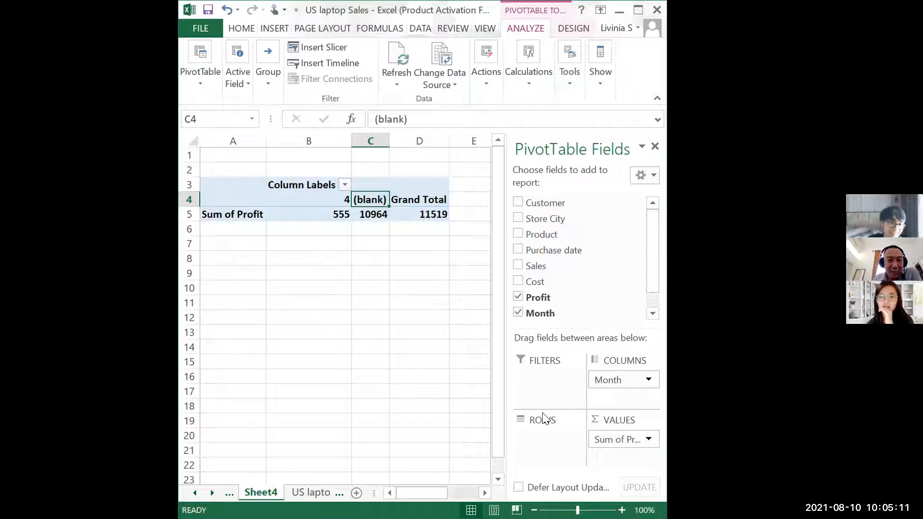
key("alt+Tab")
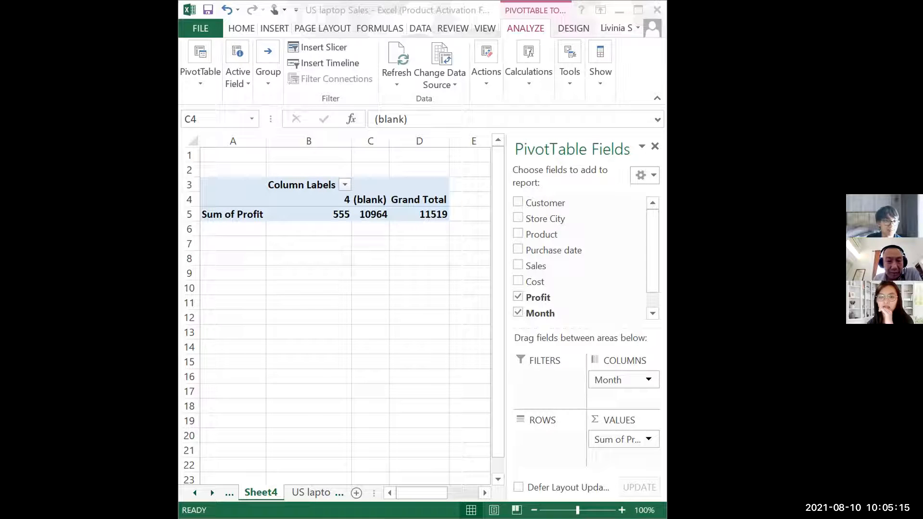
key("alt+Tab")
left_click(314, 489)
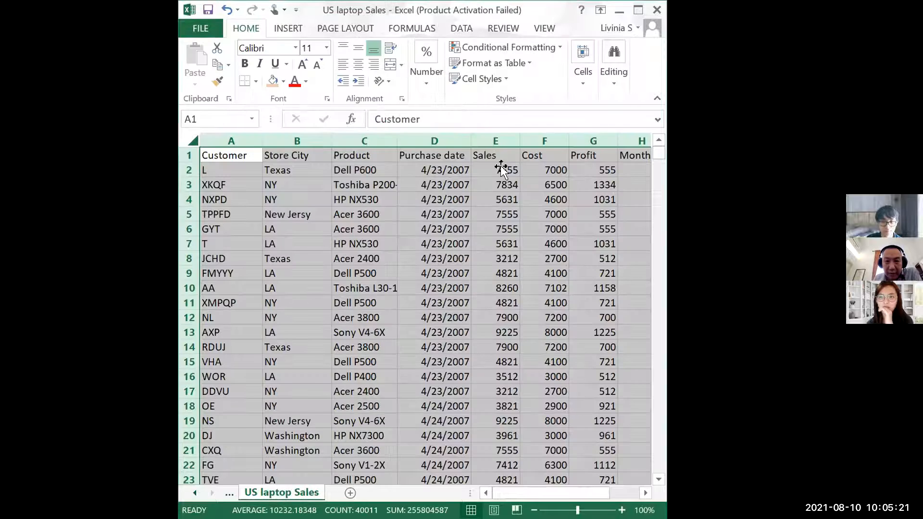
scroll(503, 178, "right", 2)
left_click(505, 174)
left_click(505, 185)
left_click(482, 174)
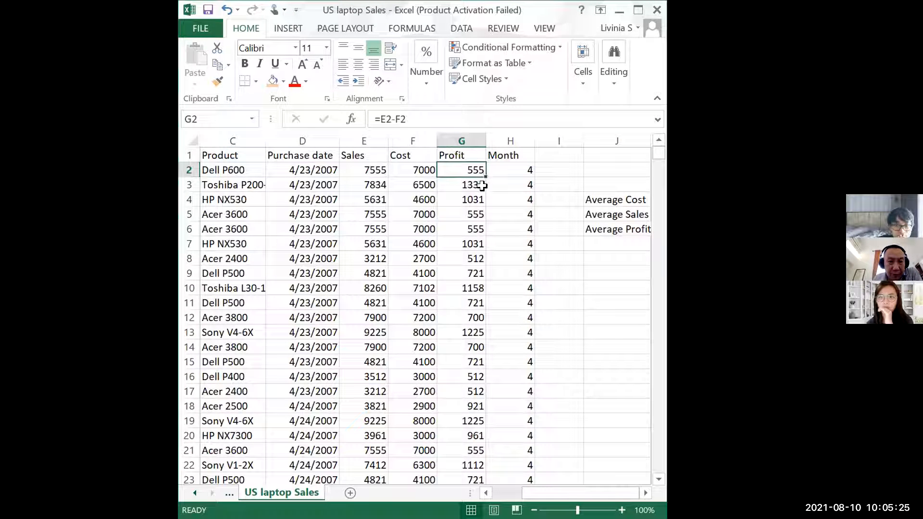
left_click(483, 187)
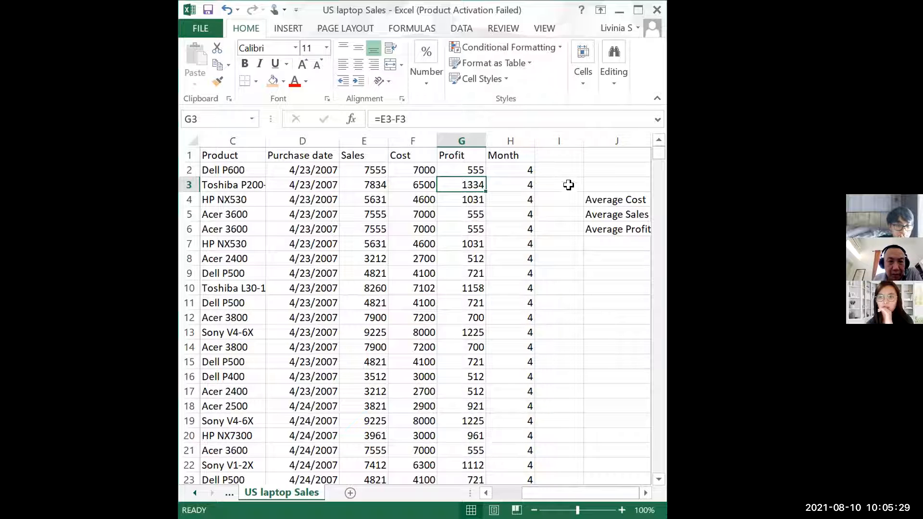
left_click(513, 179)
left_click(511, 171)
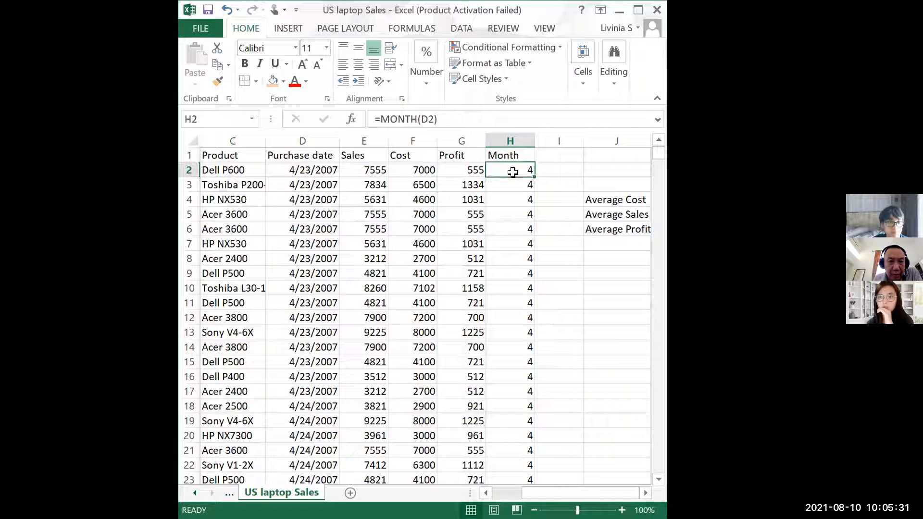
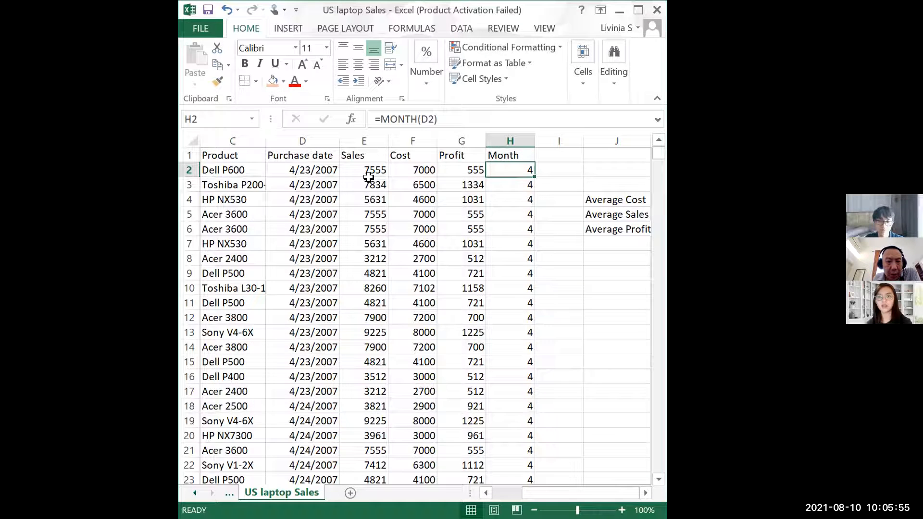
Select the entire US laptop Sales sheet and create another PivotTable from it on a new worksheet
key("ctrl+a")
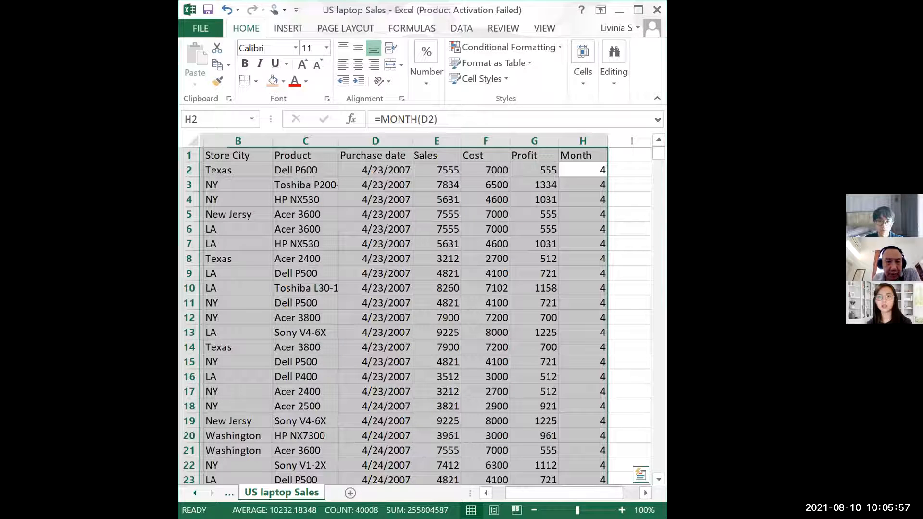
scroll(414, 313, "left", 1)
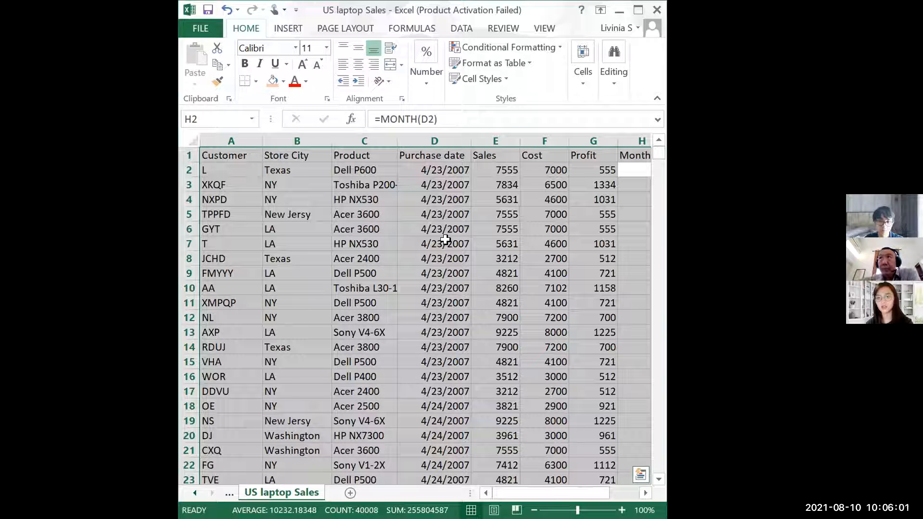
left_click(193, 140)
left_click(286, 30)
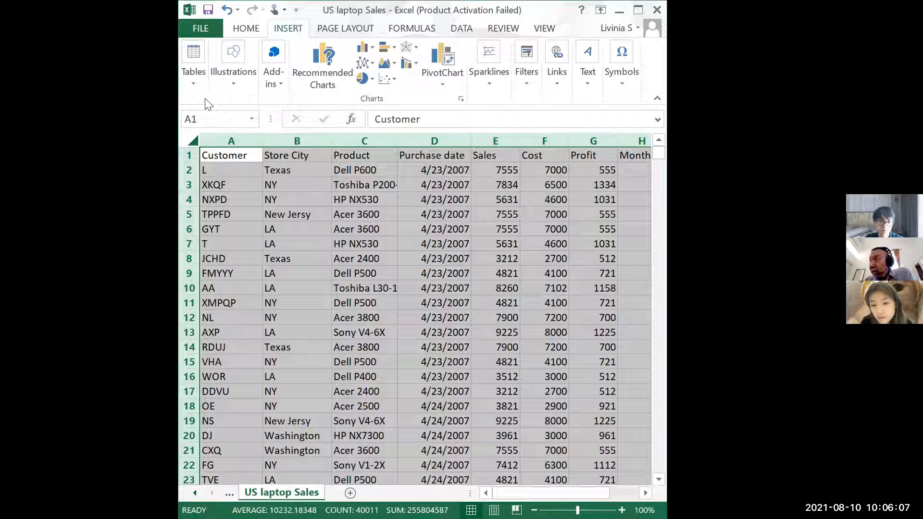
key("alt+Tab")
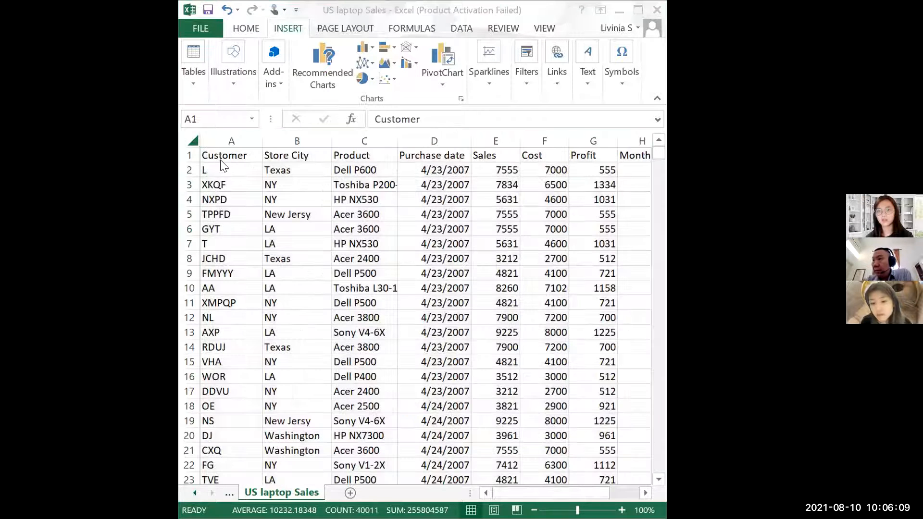
left_click(238, 42)
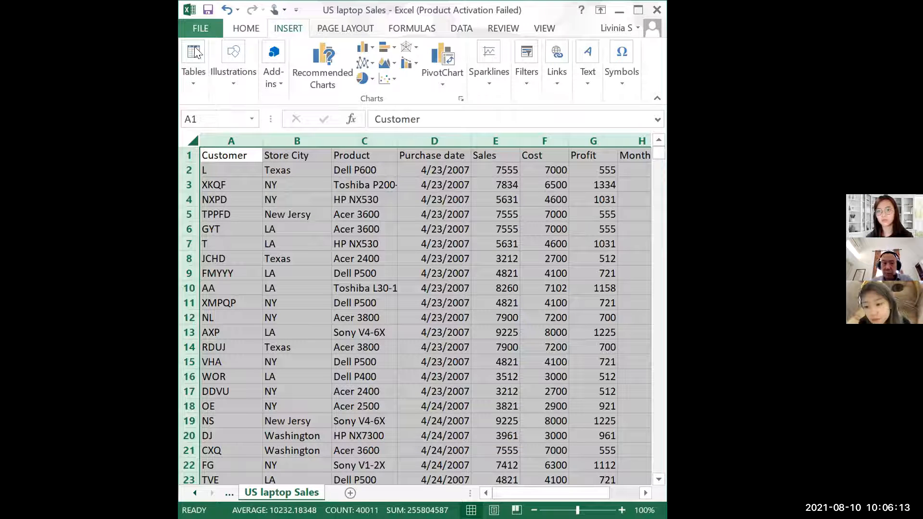
left_click(193, 68)
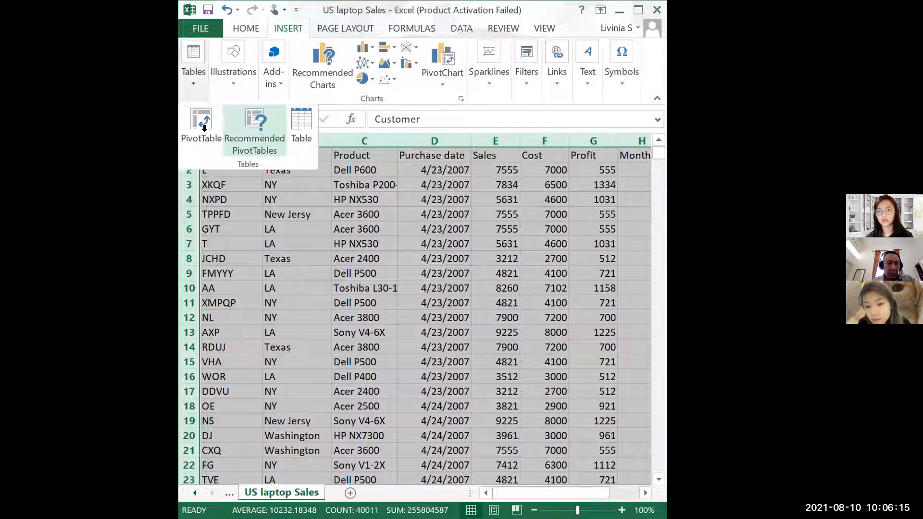
key("Return")
left_click(480, 373)
Add Profit to the values and Month to the columns of the newly created PivotTable
left_click_drag(549, 300, 626, 436)
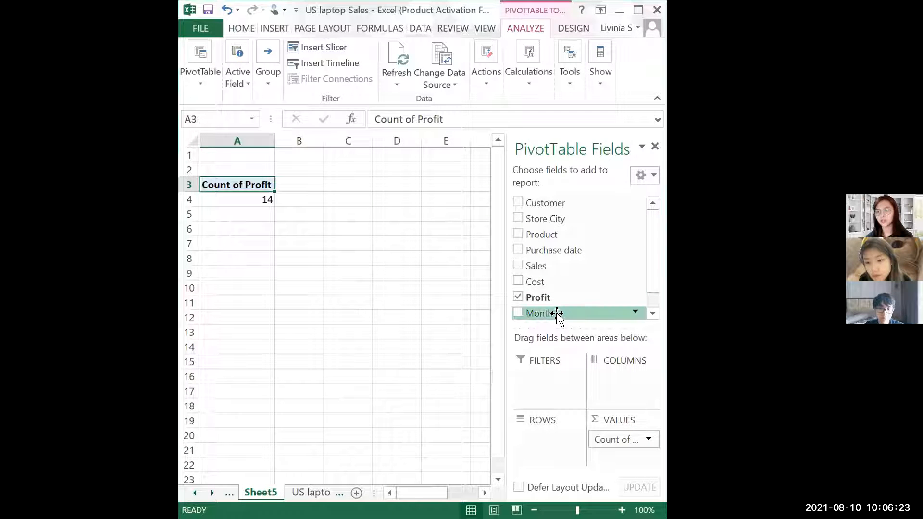
left_click_drag(558, 315, 633, 388)
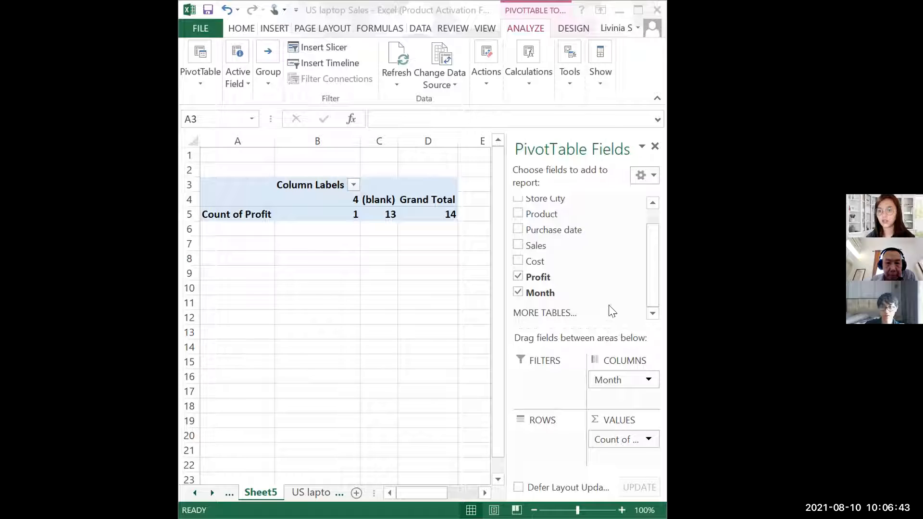
left_click(655, 176)
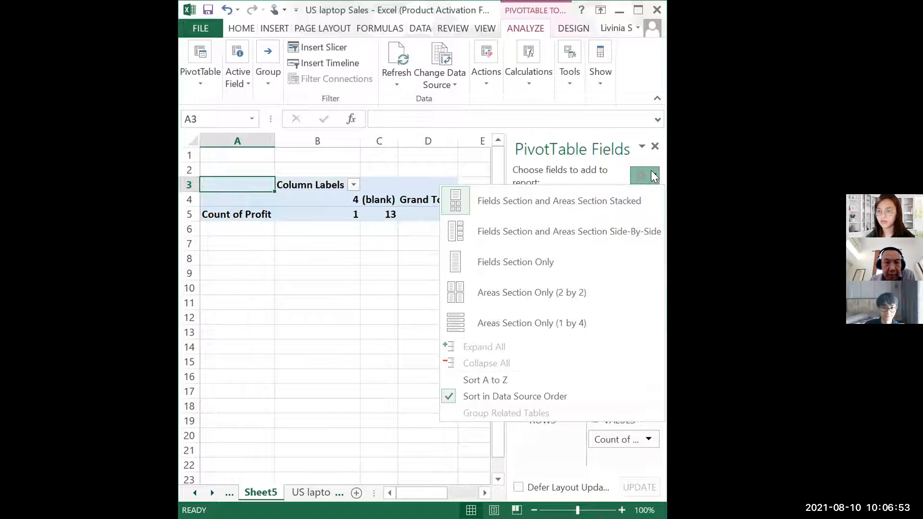
left_click(653, 177)
scroll(636, 251, "up", 1)
scroll(638, 255, "down", 1)
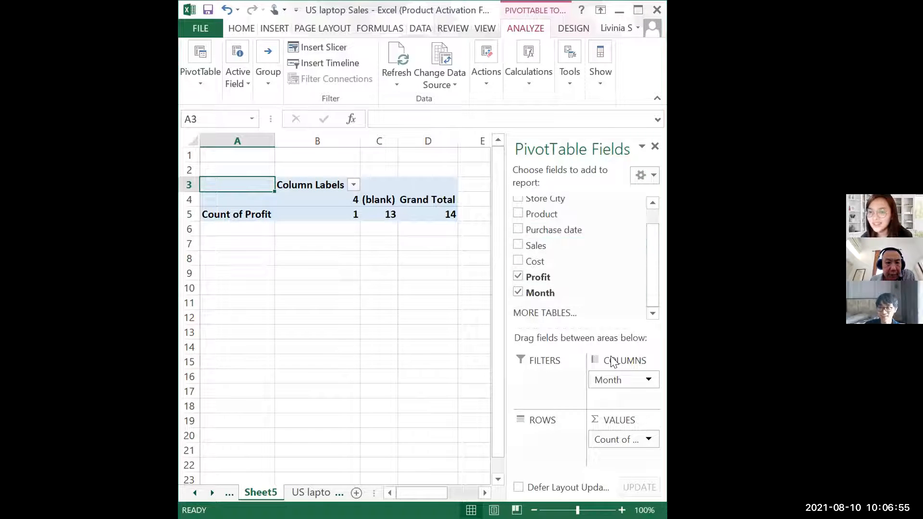
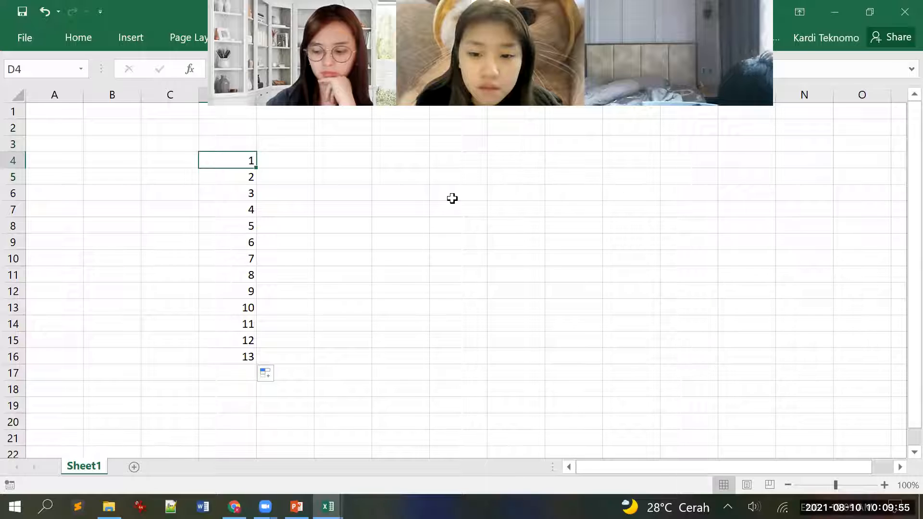
Clear the number series in D4:D20, and enter 1 in D4 and 3 in D5
key("Delete")
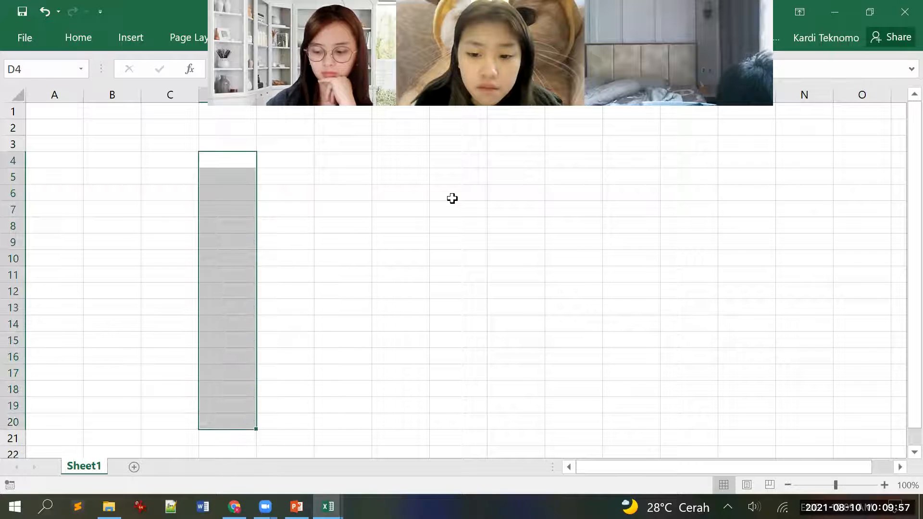
left_click(242, 158)
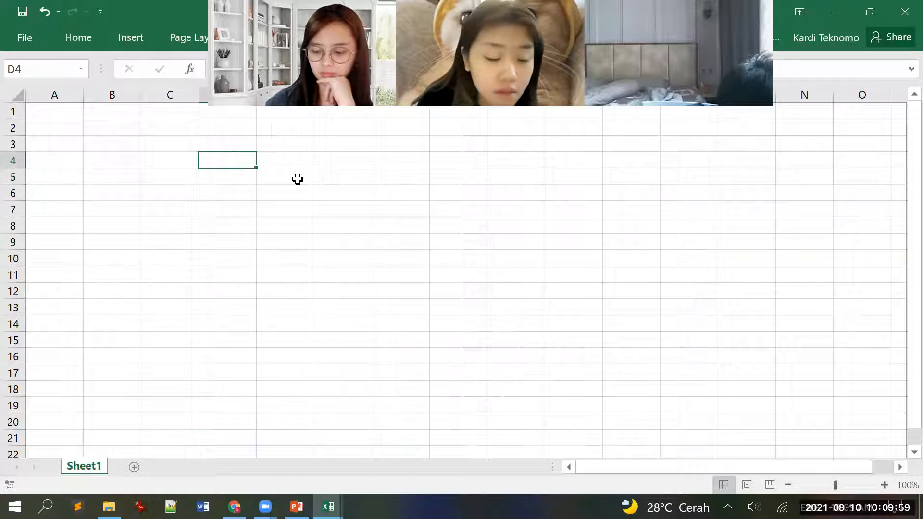
type("1")
key("Return")
type("3")
key("Return")
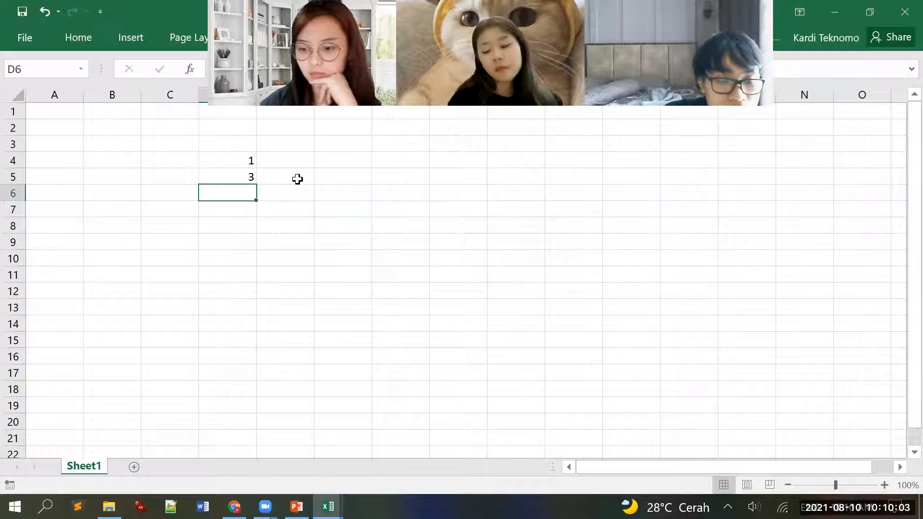
Extend the series that starts in D4:D5 down to D15 with AutoFill
mouse_move(253, 164)
left_mouse_down()
mouse_move(243, 158)
mouse_move(243, 177)
left_mouse_up()
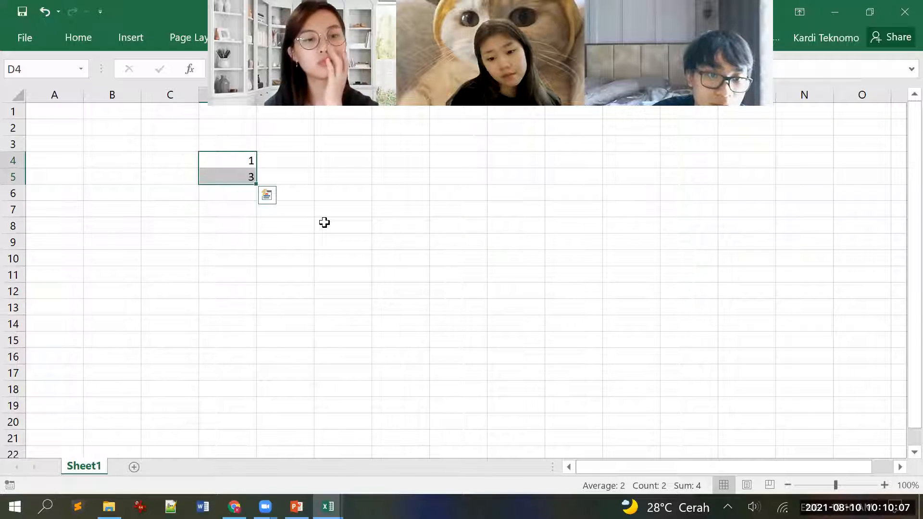
left_click_drag(255, 183, 243, 346)
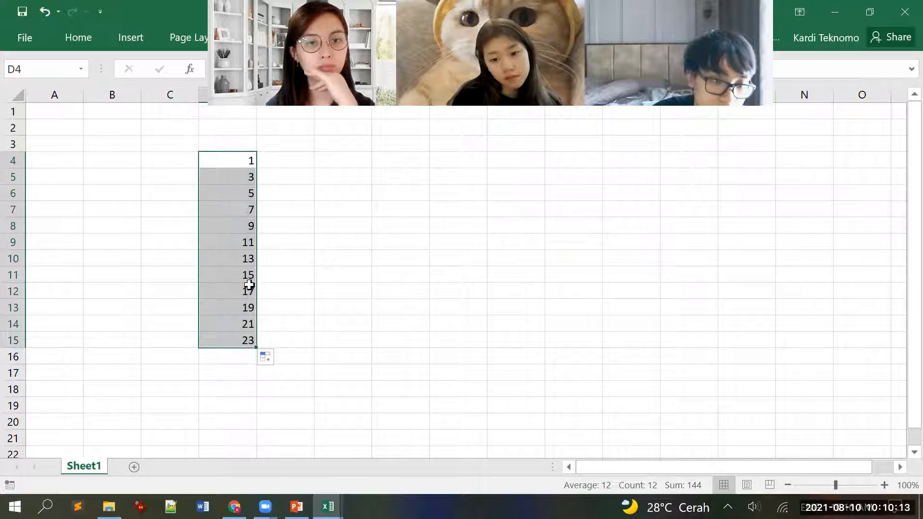
left_click(456, 272)
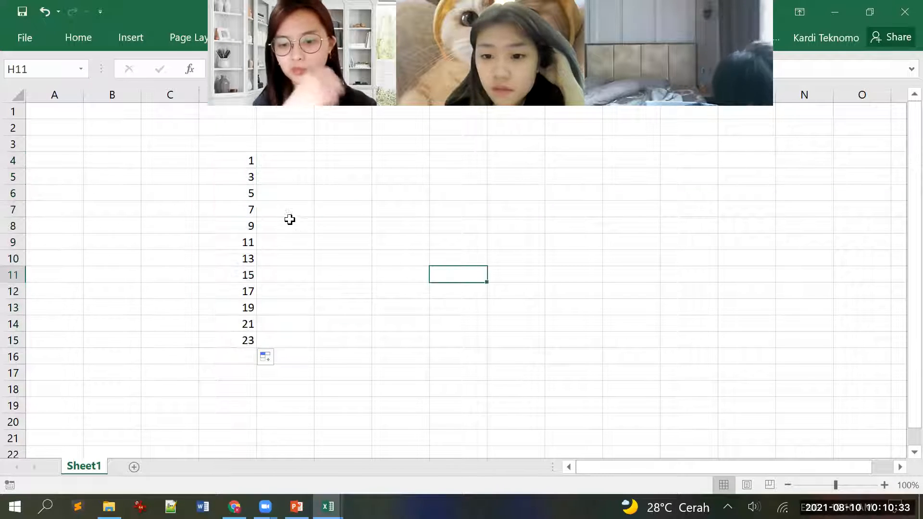
Enter 1, 2 and 3 in D5, D6 and D7 below the 1 in D4
left_click(250, 163)
key("Down")
type("1")
key("Return")
type("2")
key("Return")
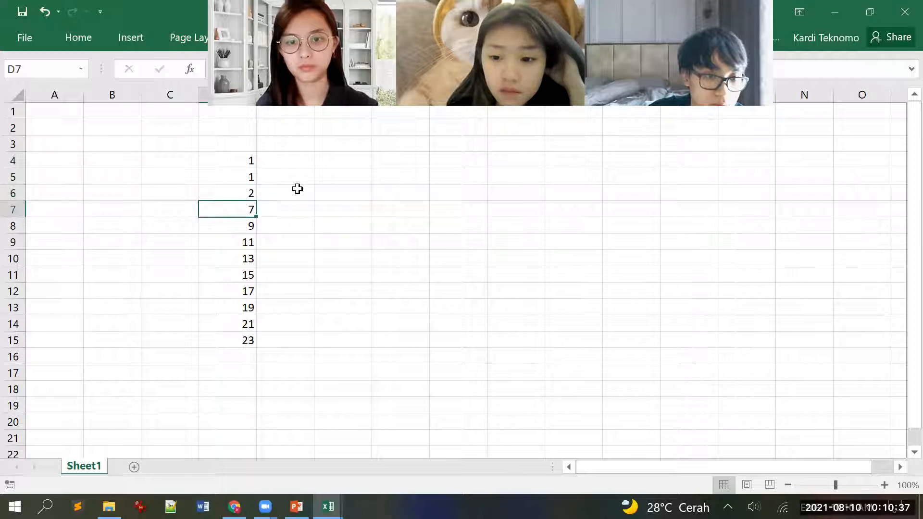
type("3")
key("Return")
Clear the contents of cells D8 through D18
key("shift+Down")
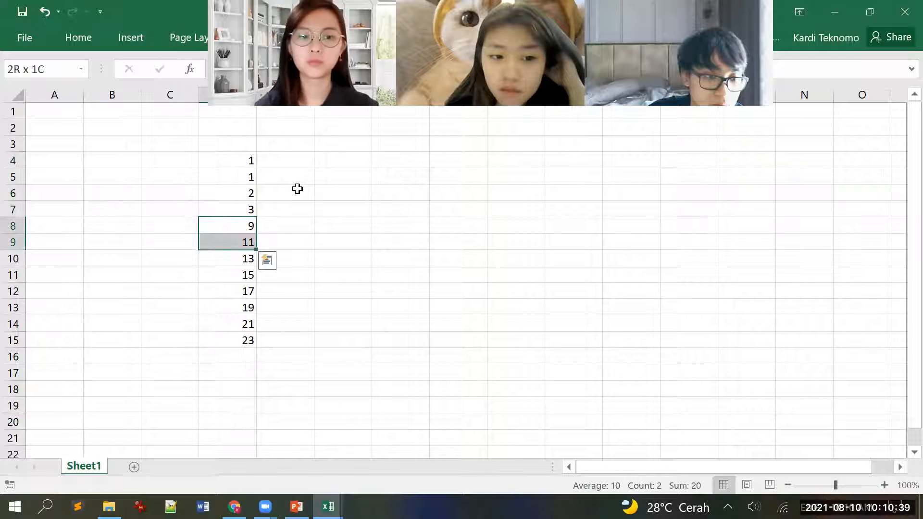
key("shift+Down")
key("shift+Down")
key("shift+Down")
key("shift+Down")
key("shift+Down")
key("shift+Down")
key("shift+Down")
key("shift+Down")
key("shift+Down")
key("Delete")
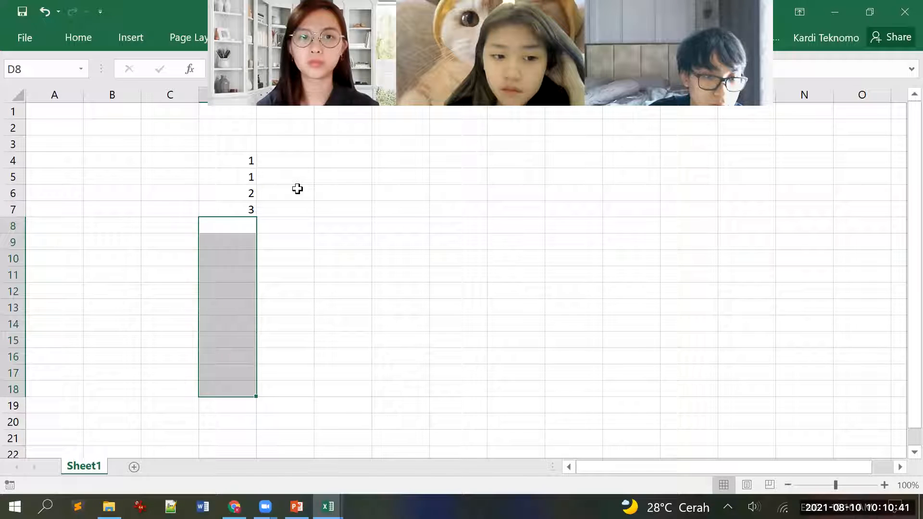
Enter 5 in D8 and AutoFill from the numbers in D4:D8 down to D20
left_click(243, 224)
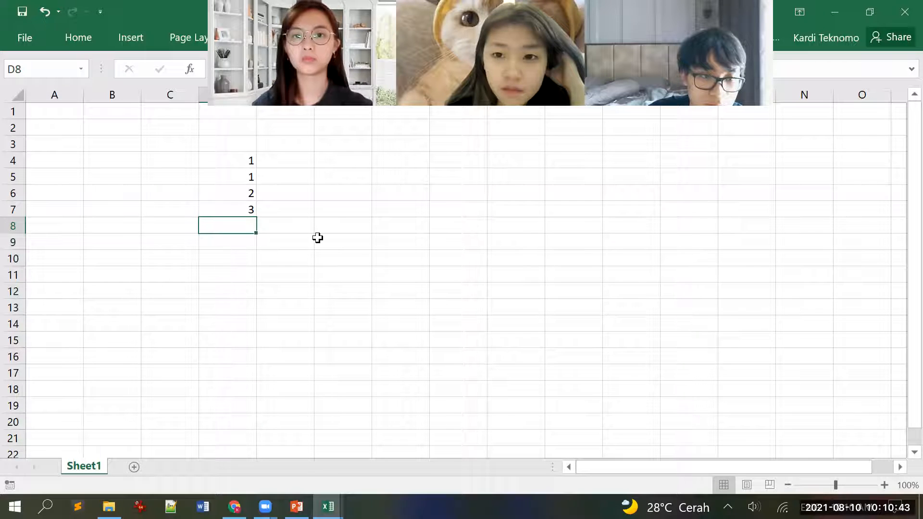
type("5")
key("Return")
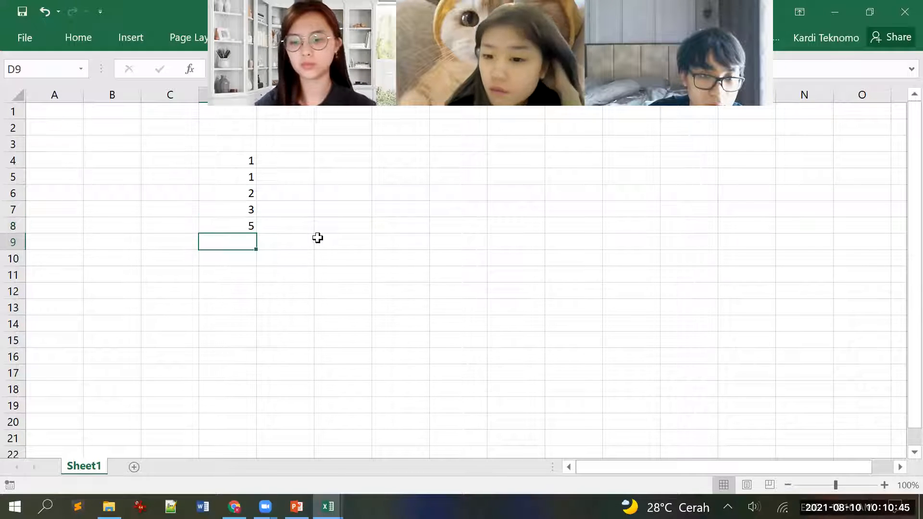
left_click_drag(246, 160, 254, 417)
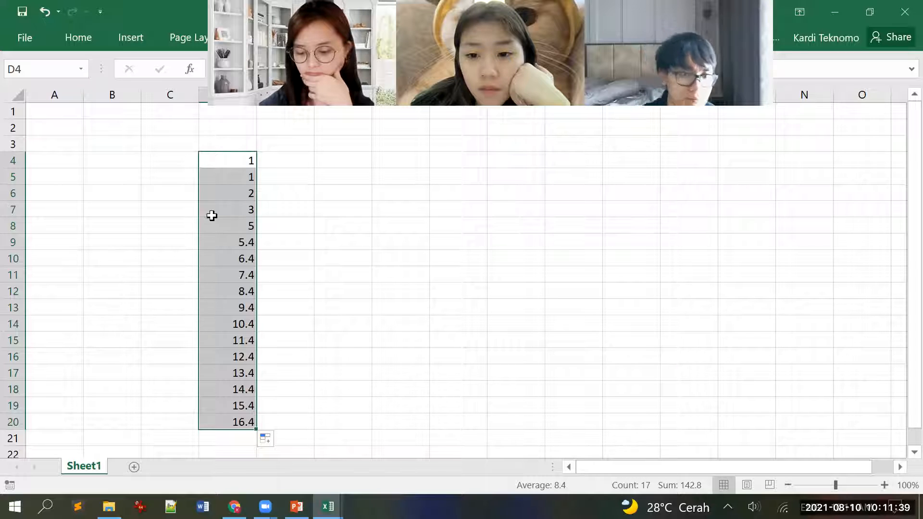
Enter a formula in D5 that multiplies the value in D4 by 2
left_click(240, 163)
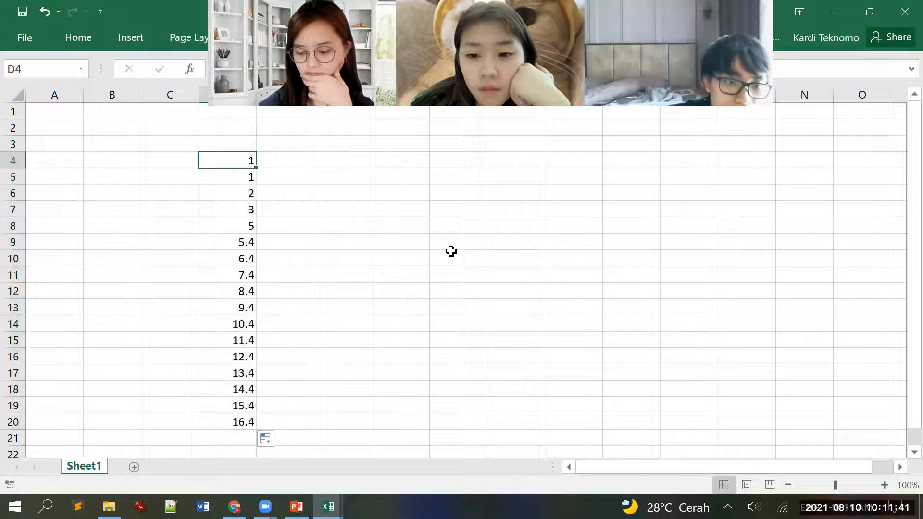
key("Down")
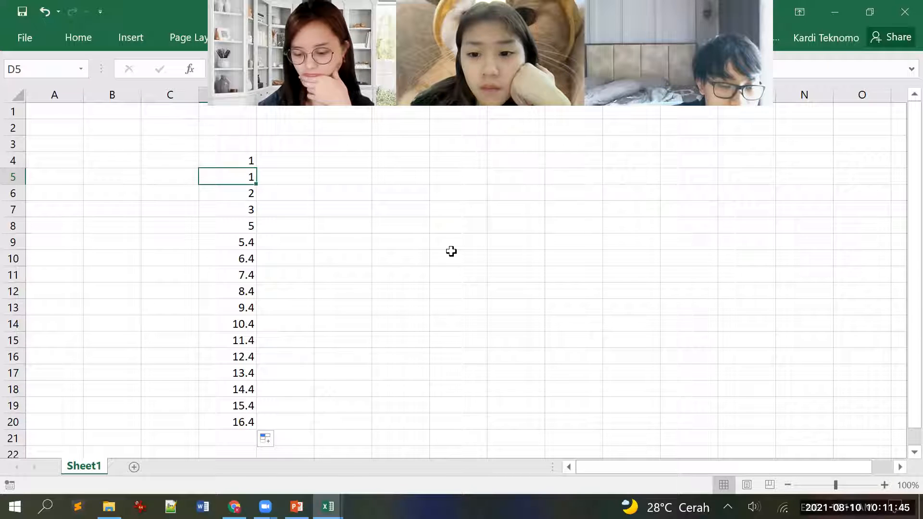
type("=2*")
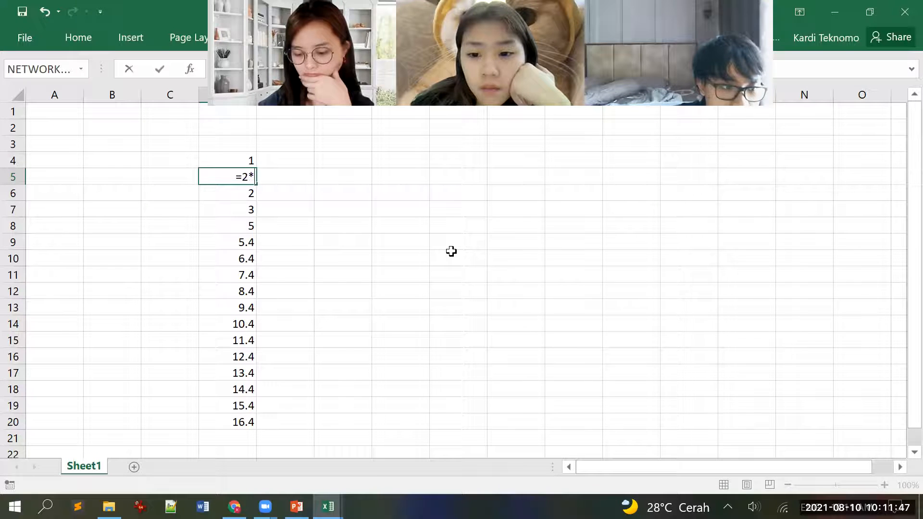
key("Up")
key("Return")
Clear the contents of cells D6 through D20
key("shift+Down")
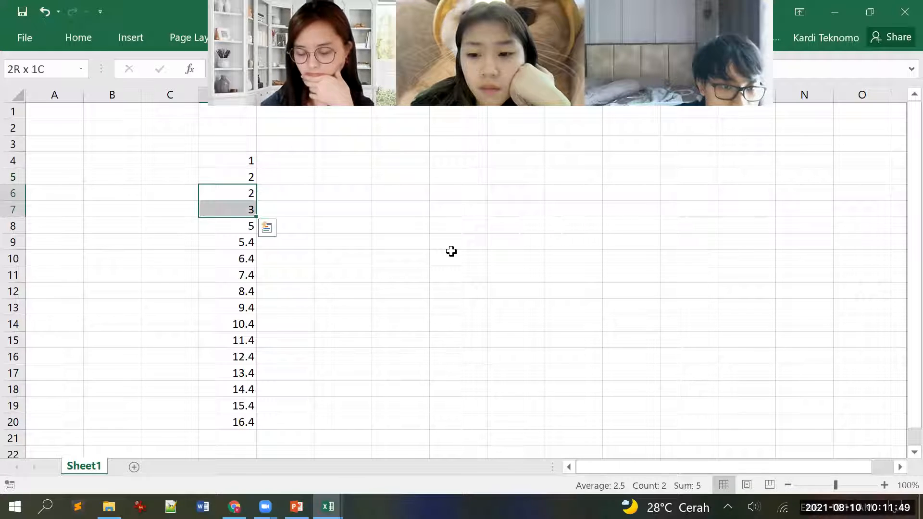
key("shift+Down")
key("shift+Down")
key("shift+Down")
key("shift+Down")
key("shift+Down")
key("shift+Down")
key("shift+Down")
key("shift+Down")
key("shift+Down")
key("shift+Down")
key("shift+Down")
key("shift+Down")
key("shift+Down")
key("Delete")
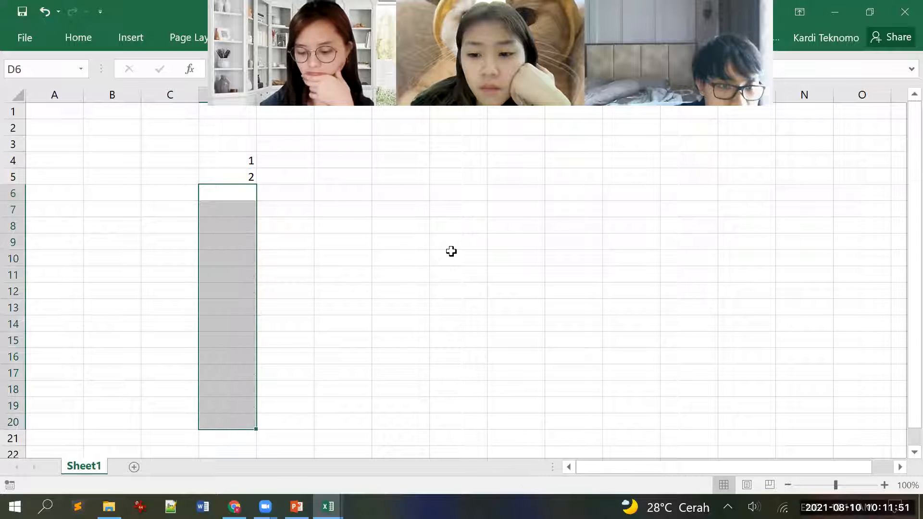
Copy the doubling formula from D5 into D6 and D7, and AutoFill from D4:D7 down to D17
key("Up")
key("ctrl+c")
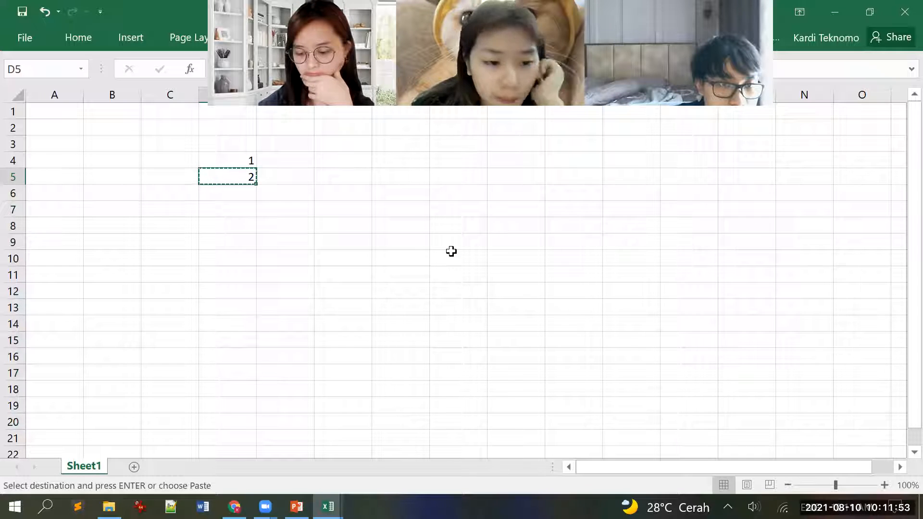
key("Down")
key("Return")
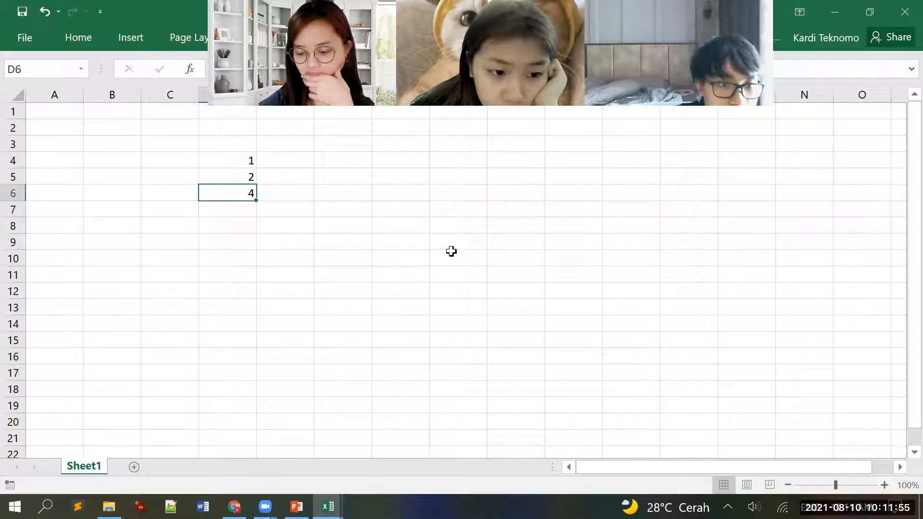
key("ctrl+c")
key("Down")
key("Return")
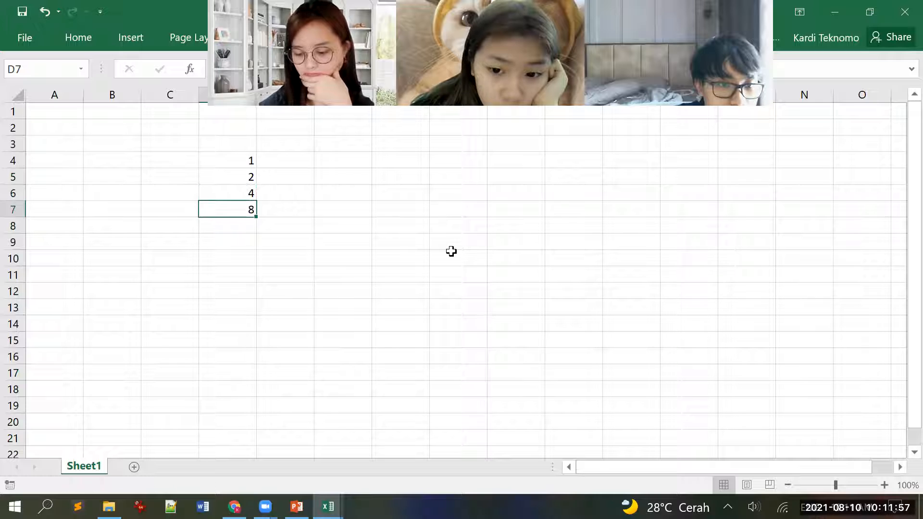
left_click_drag(252, 161, 254, 215)
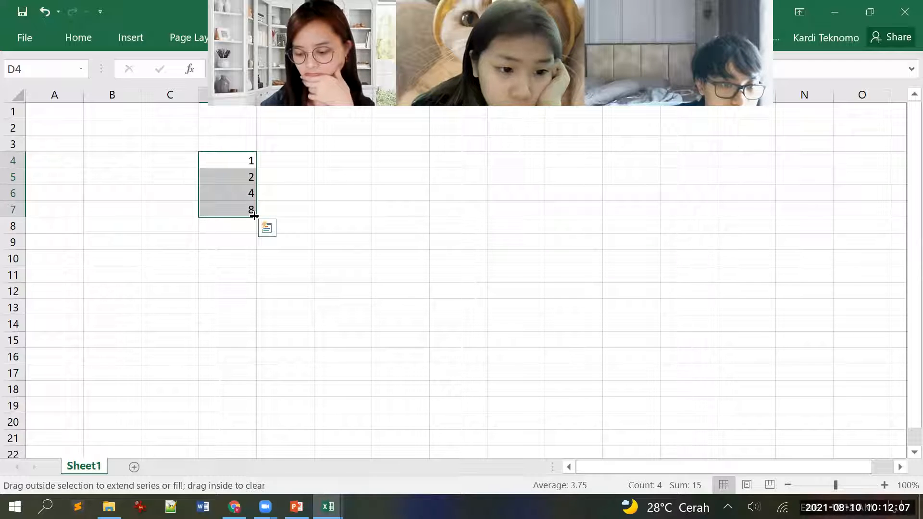
left_click_drag(253, 216, 283, 374)
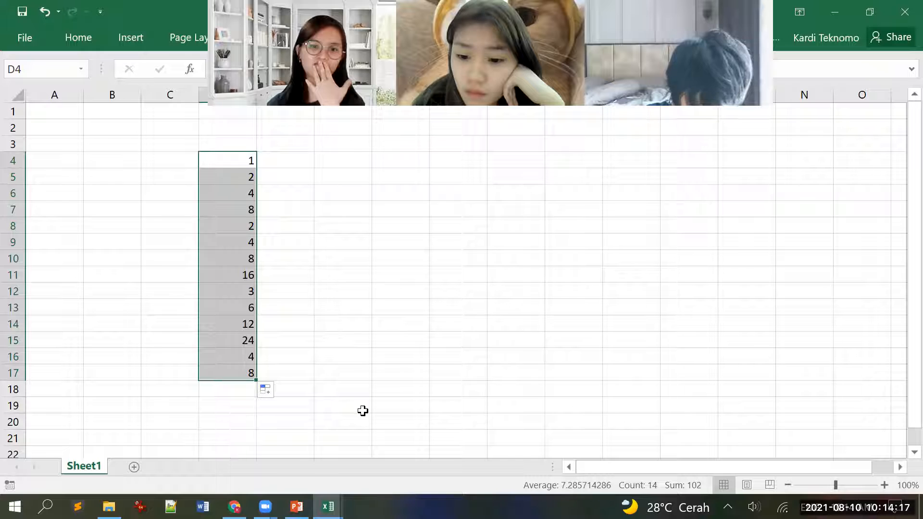
Check the Practice slide on filling series in the PowerPoint presentation, and return to the Book2 workbook in Excel
mouse_move(296, 506)
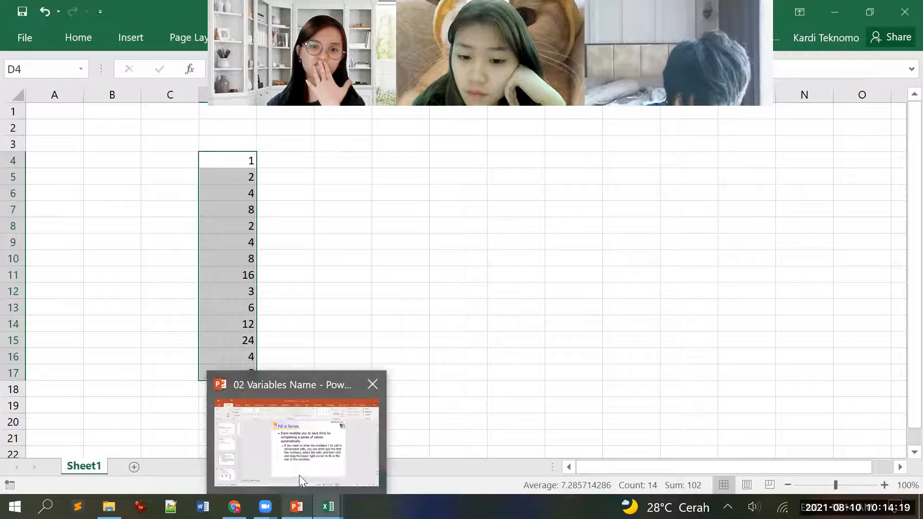
left_click(304, 450)
scroll(325, 389, "down", 1)
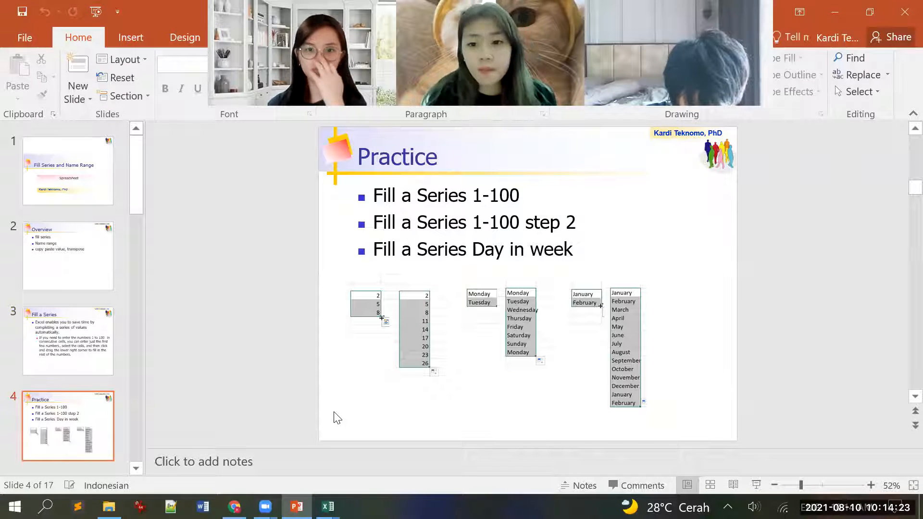
mouse_move(328, 507)
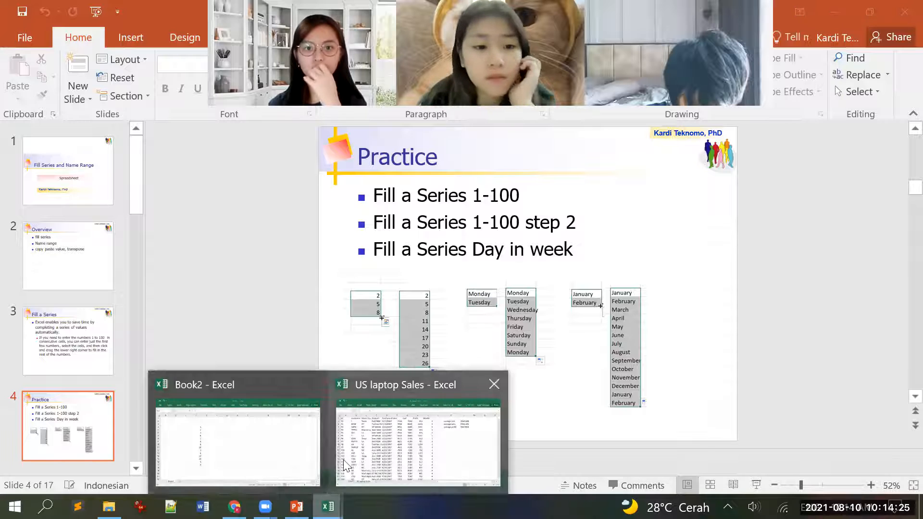
left_click(305, 444)
Enter Monday in G4 and Tuesday in G5, and AutoFill the weekdays down to G17
left_click(407, 163)
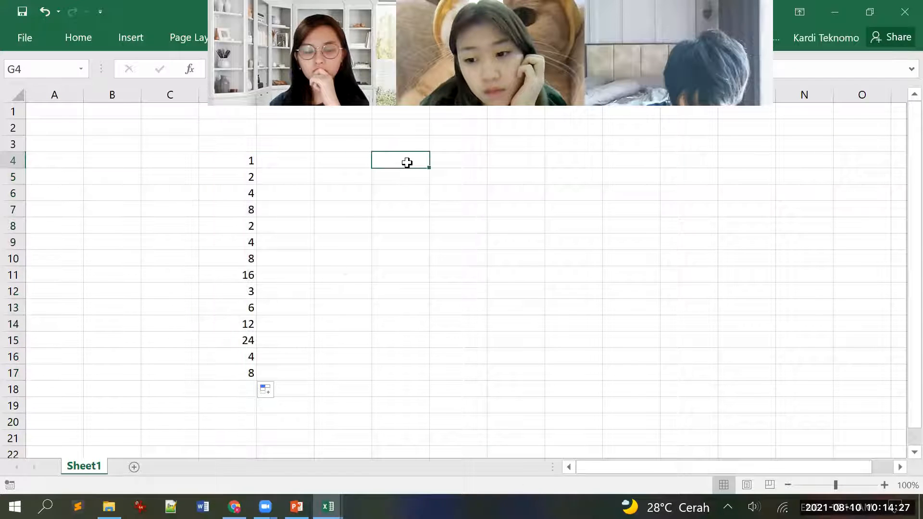
type("Monday")
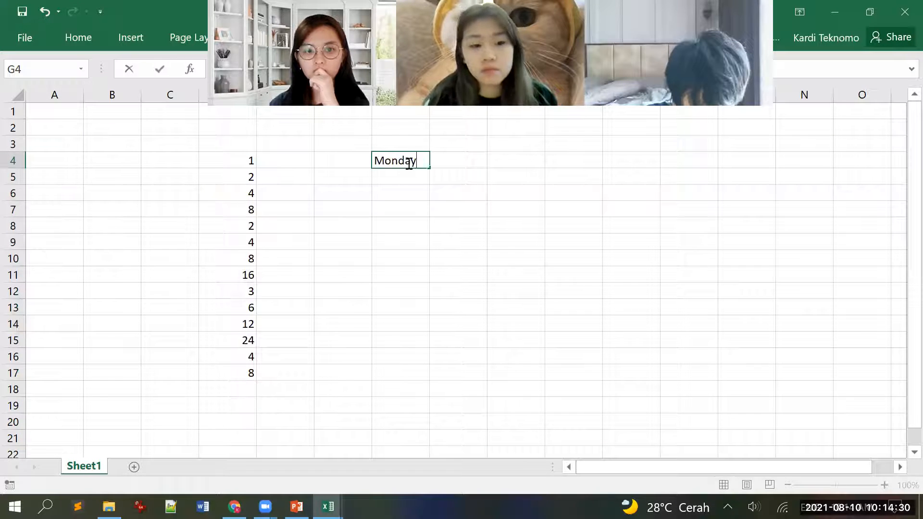
key("Return")
type("Tuesday")
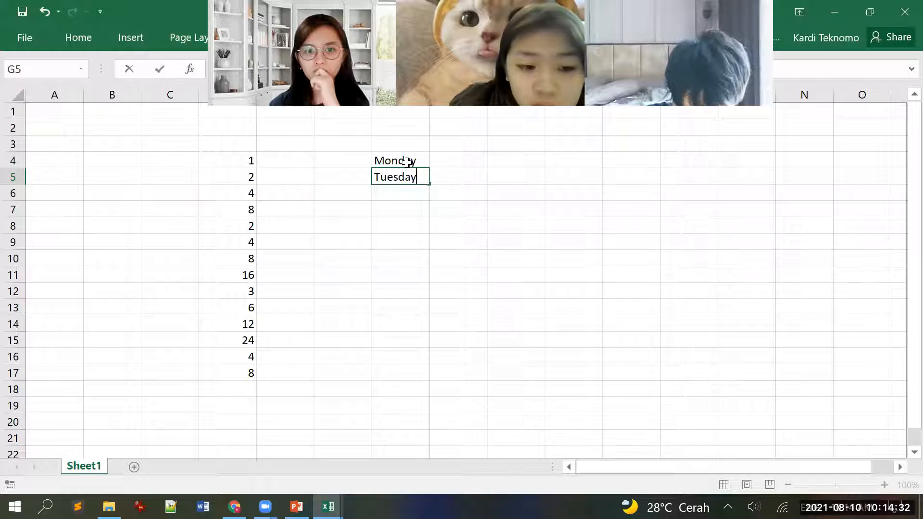
key("Return")
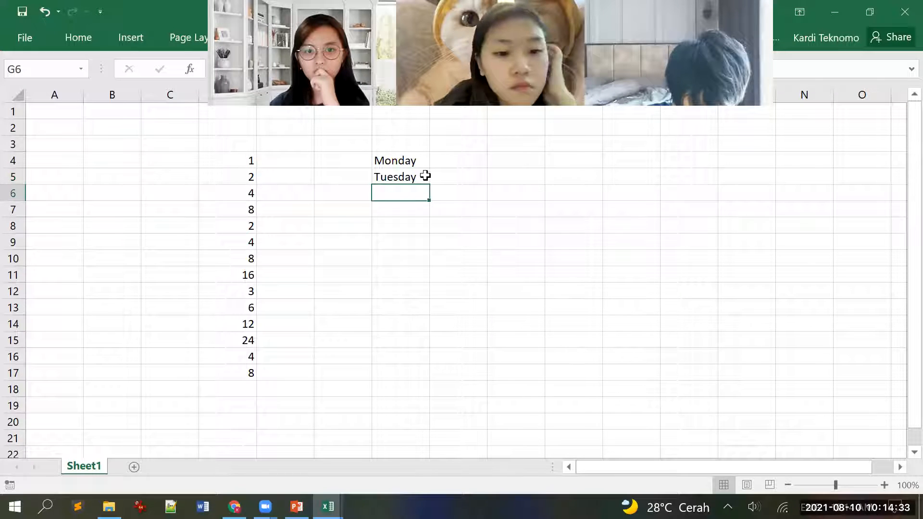
left_click_drag(408, 162, 447, 388)
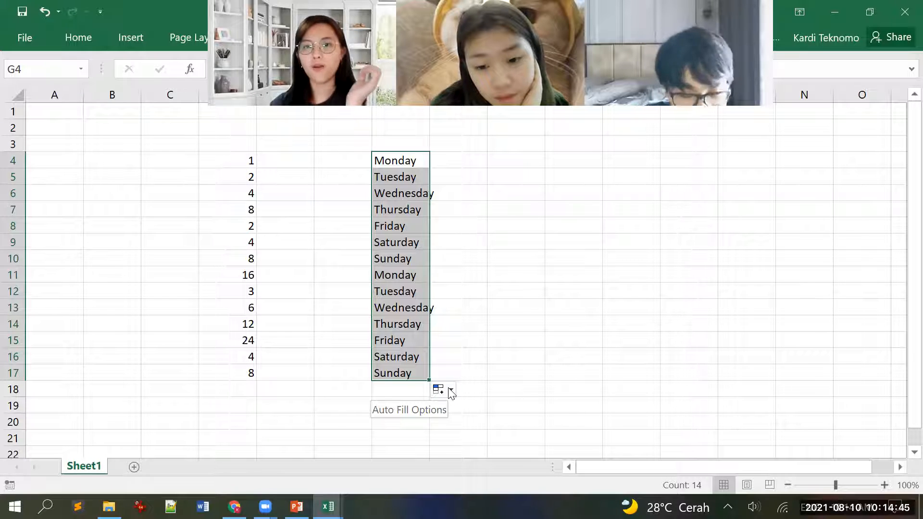
Enter January in I4 and February in I5
left_click(535, 156)
type("Janu")
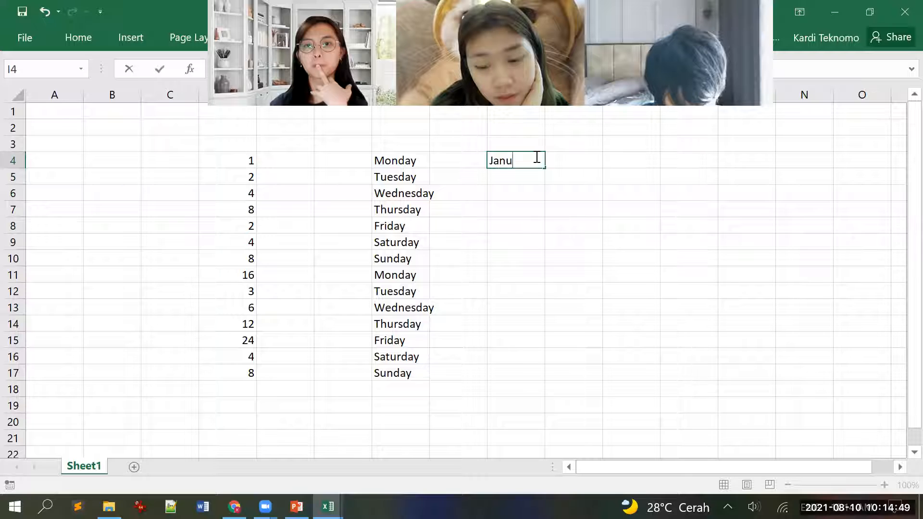
type("ary")
key("Return")
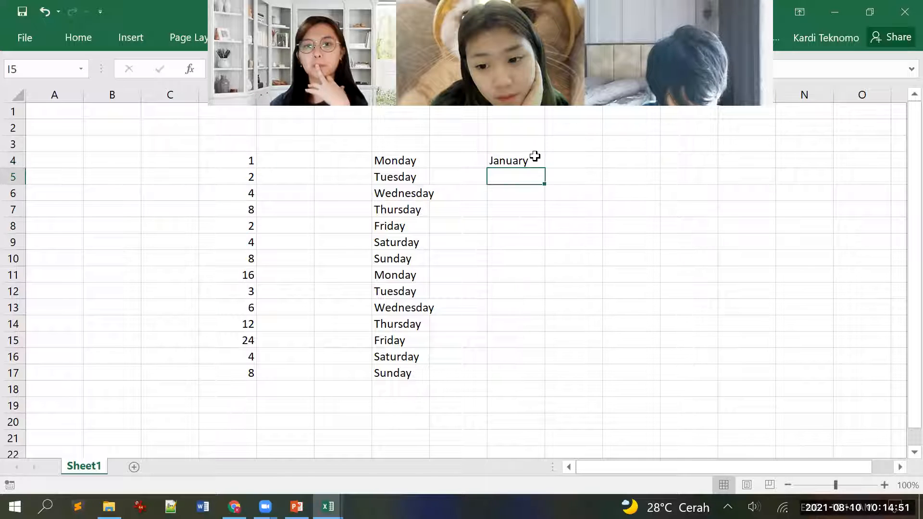
type("Feb")
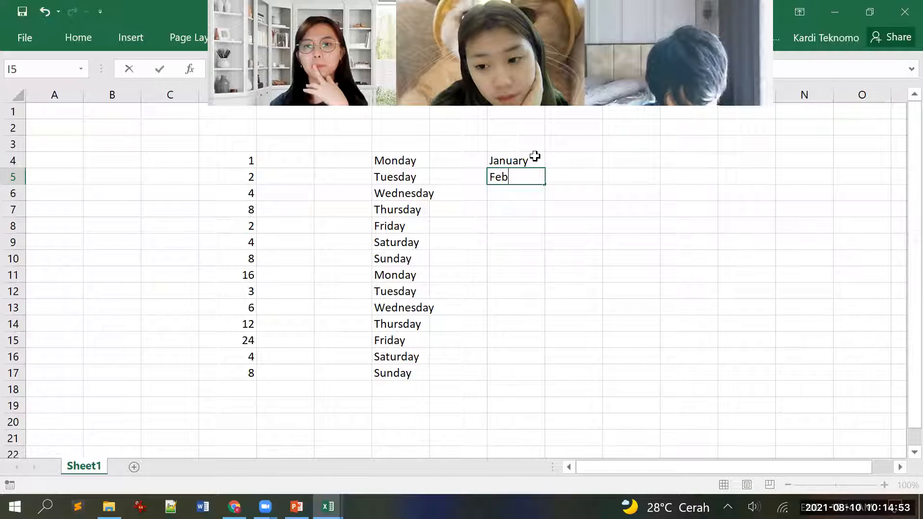
type("ruary")
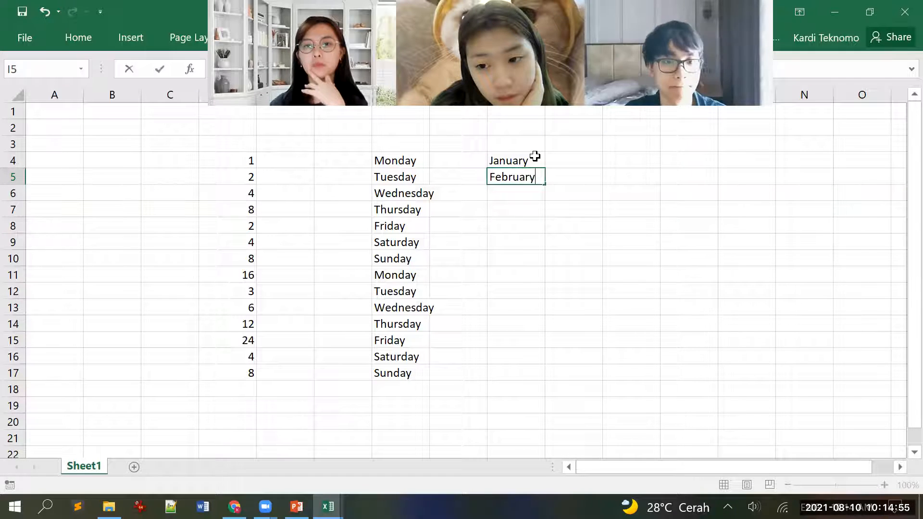
key("Return")
AutoFill the month names from I4:I5 down to I18
left_click(534, 159)
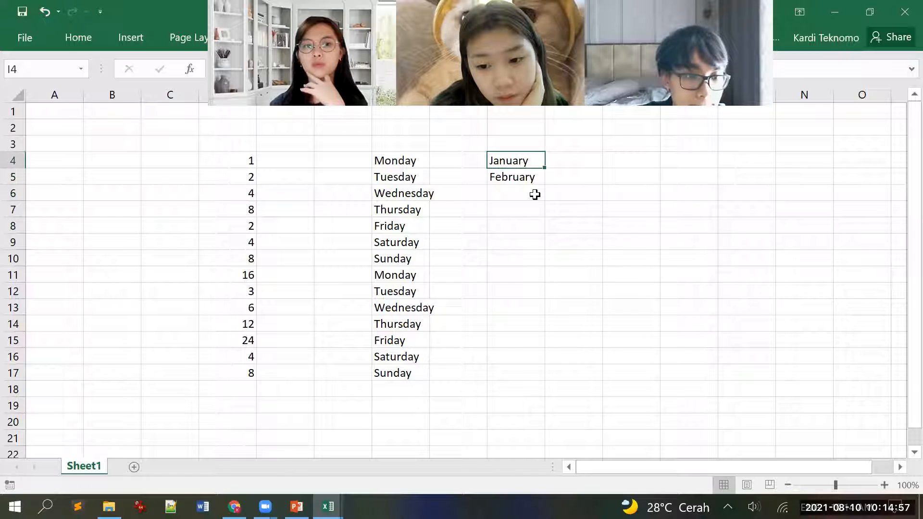
key("shift+Down")
left_click_drag(544, 184, 539, 394)
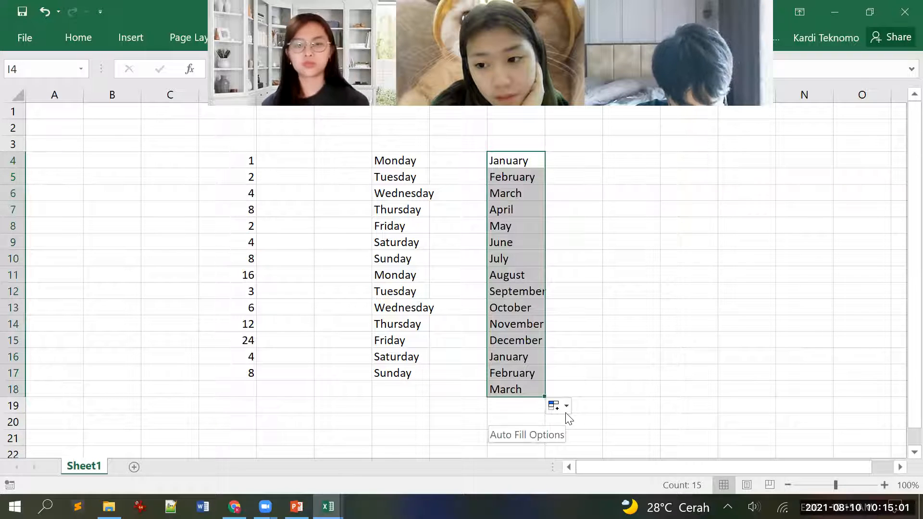
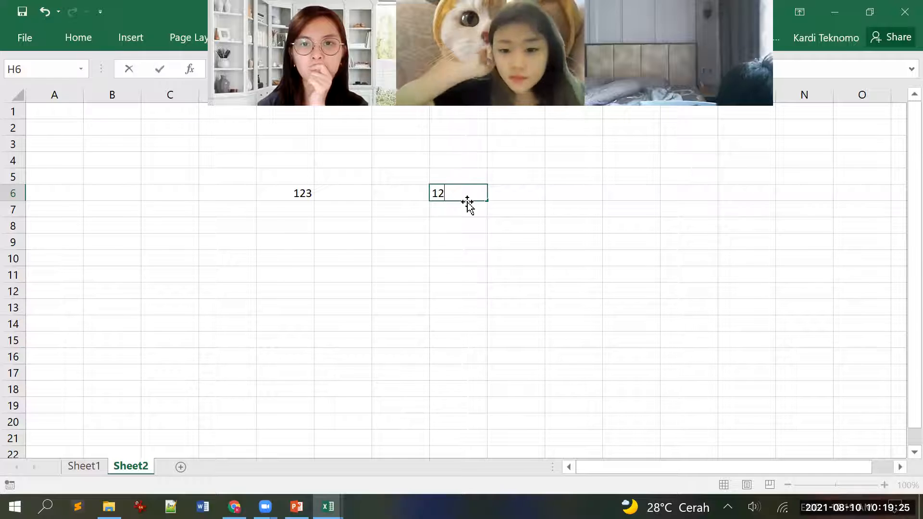
Enter 15 in H7 below the 12 in H6 on Sheet2, and AutoFill the series down to H14
type("15")
key("Return")
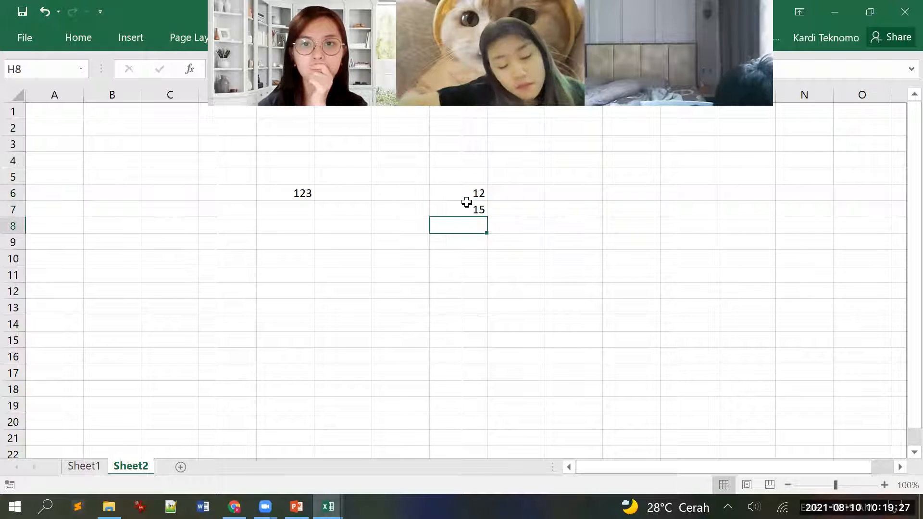
left_click_drag(478, 194, 486, 324)
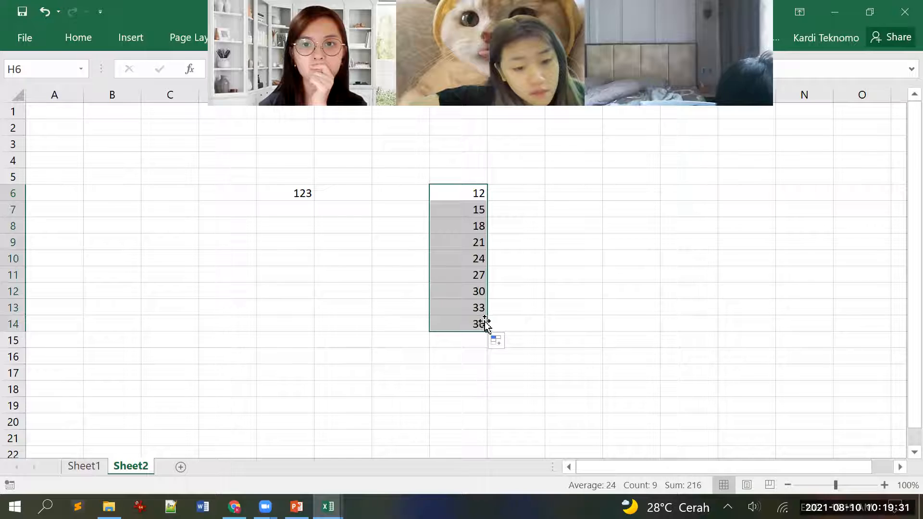
Name the range H6:H14 mySeries
left_click(67, 75)
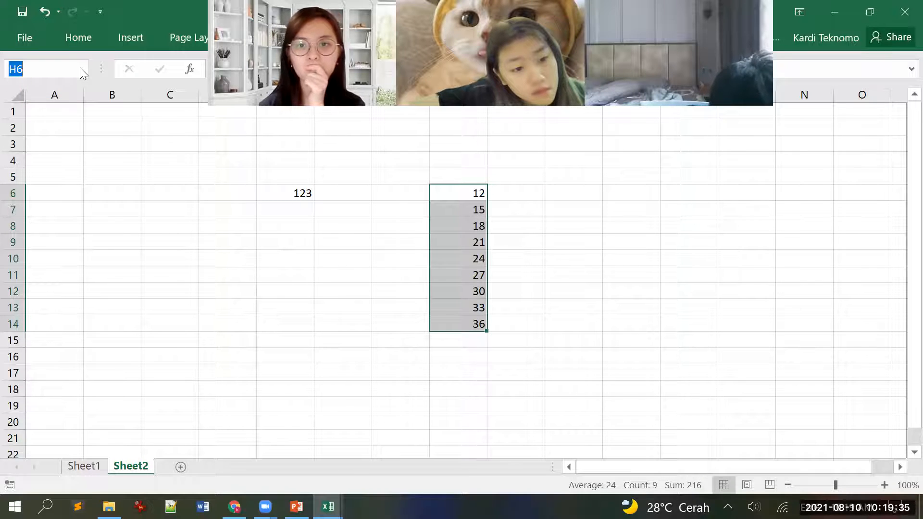
type("mySeries")
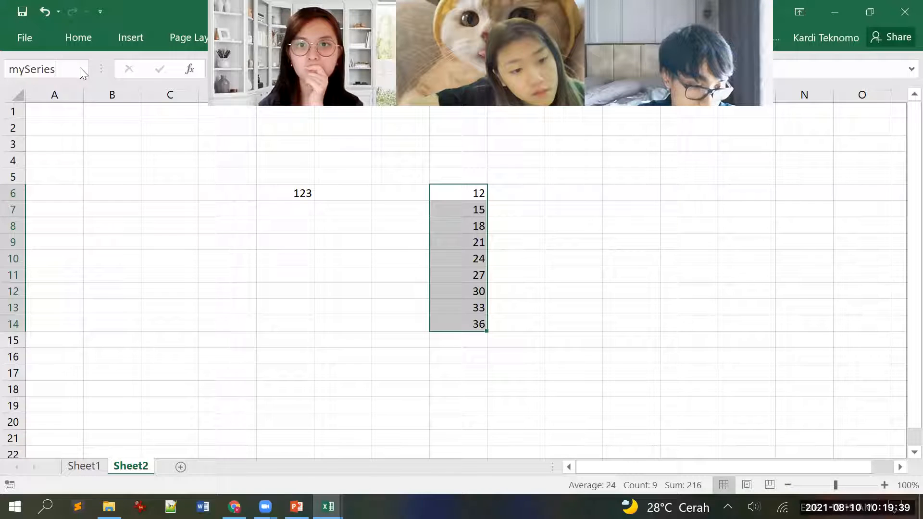
key("Return")
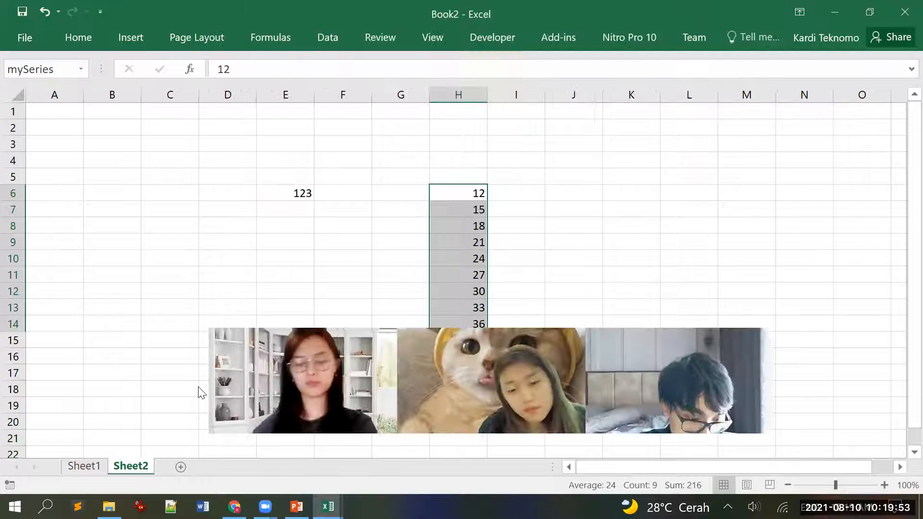
Review the workbook's defined names and the ranges they refer to in the Name Manager, and close it
left_click(327, 37)
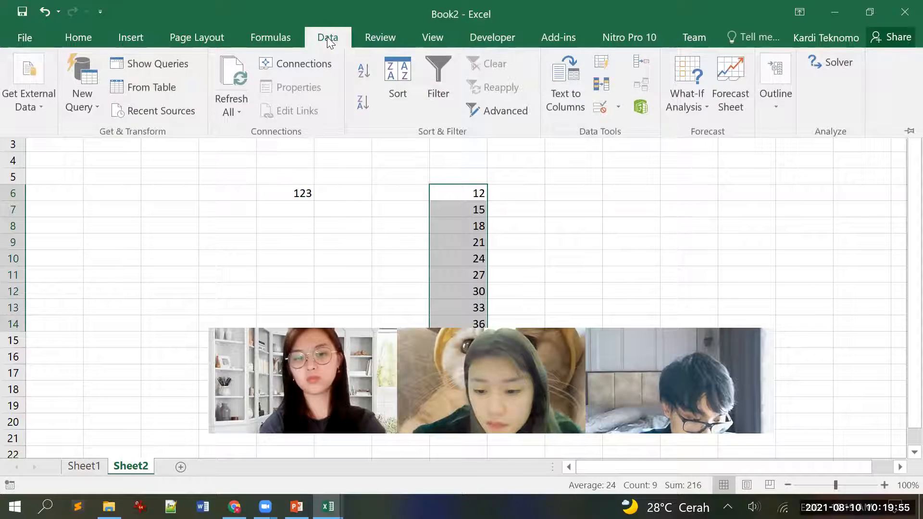
left_click(278, 39)
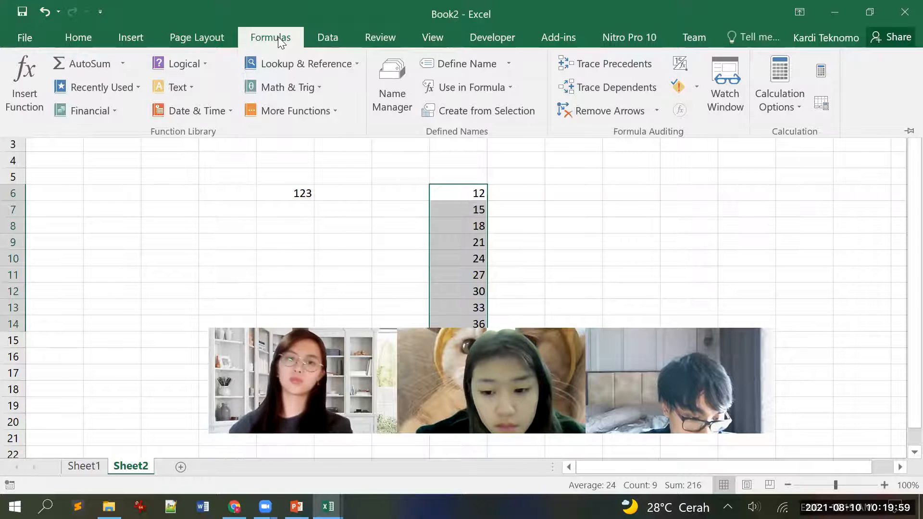
left_click(386, 96)
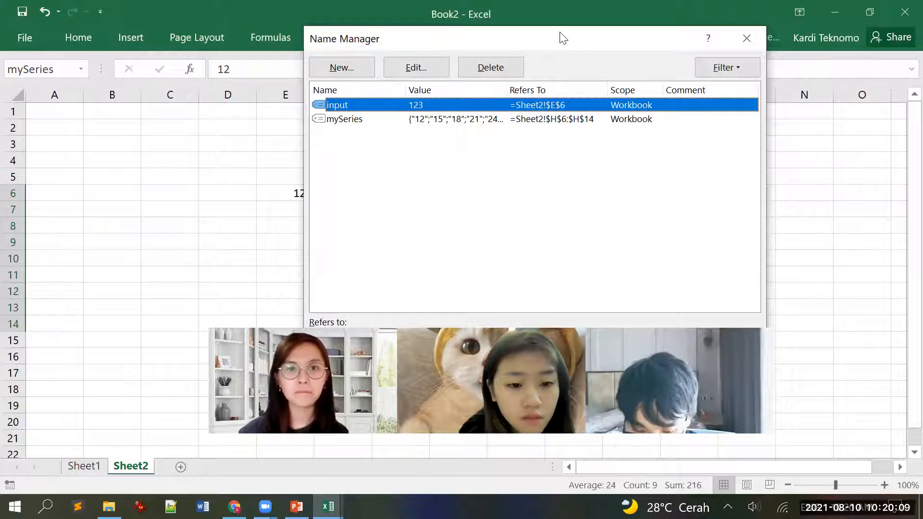
left_click_drag(563, 37, 531, 4)
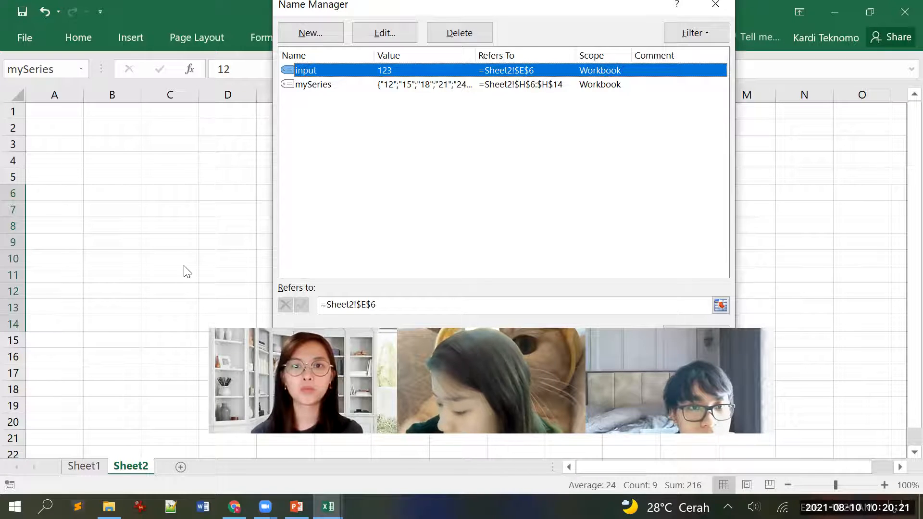
left_click(715, 4)
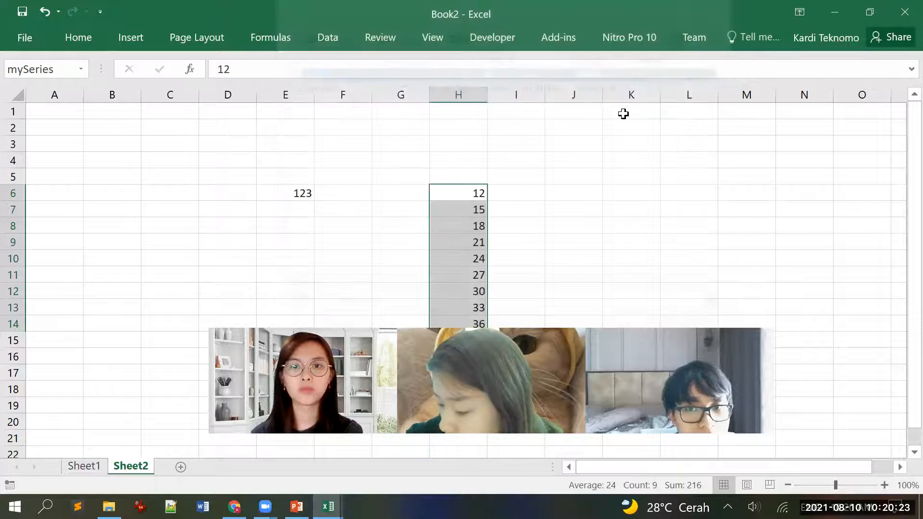
Add a new worksheet, Sheet3, and enter the formula =input*5 in its cell E5
key("shift+F11")
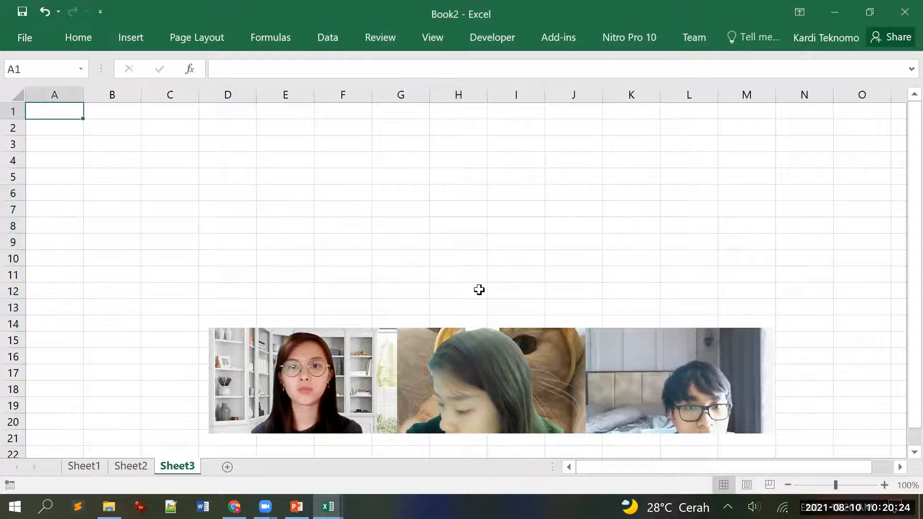
left_click(312, 175)
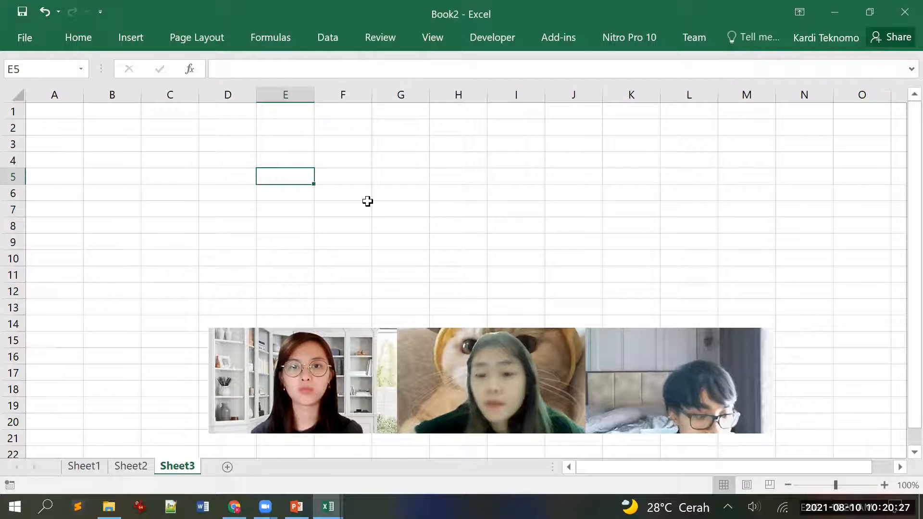
type("=in")
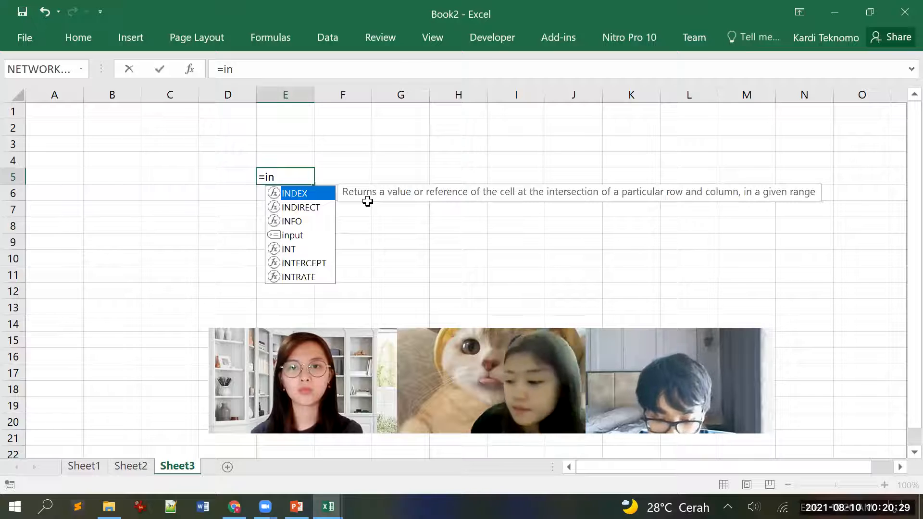
type("pu")
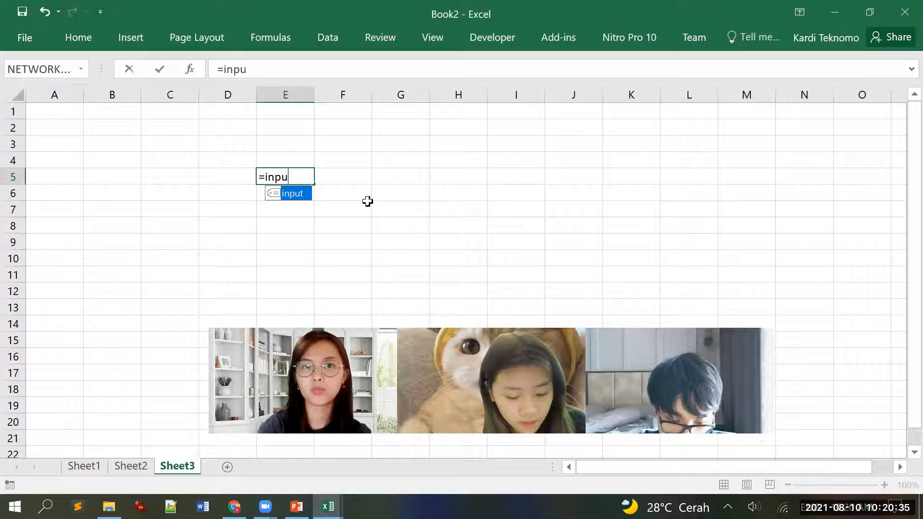
key("Tab")
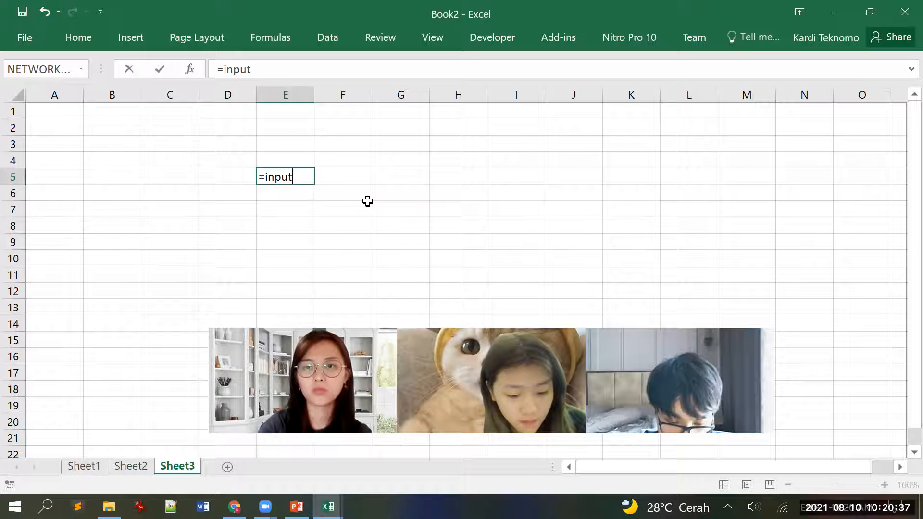
type("*5")
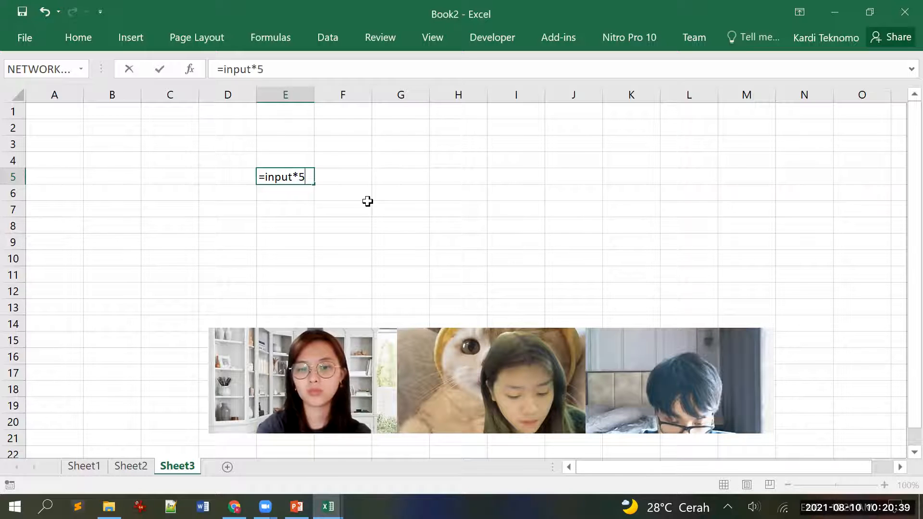
key("Return")
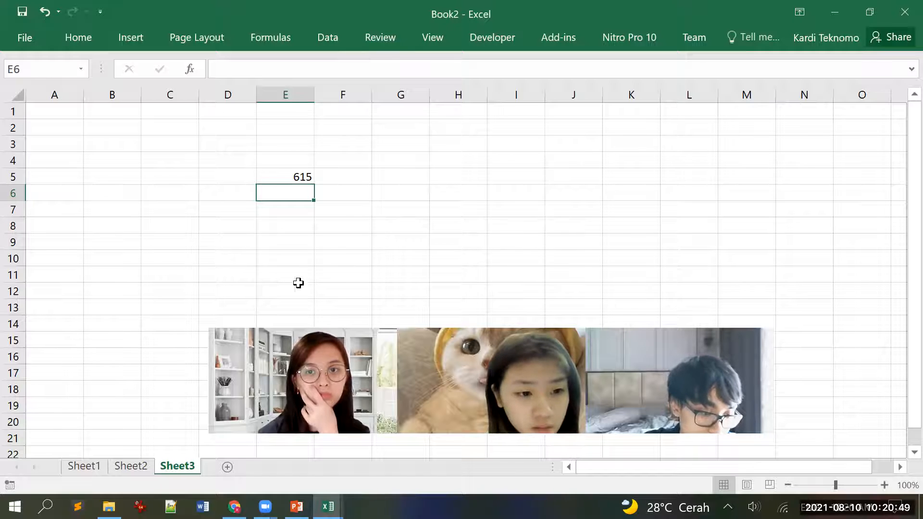
Check cell E6 on Sheet2 and review the scope and reference of its name input in the Name Manager
key("ctrl+Page_Up")
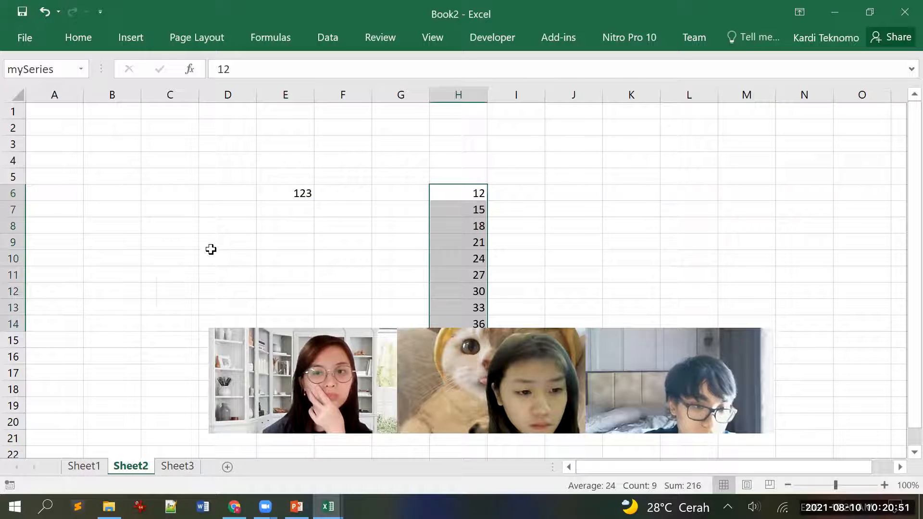
left_click(277, 191)
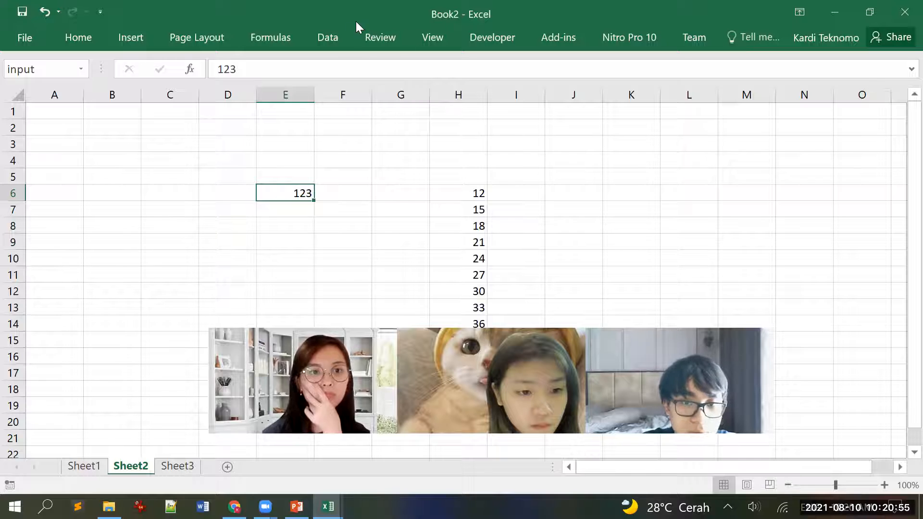
left_click(268, 28)
left_click(381, 82)
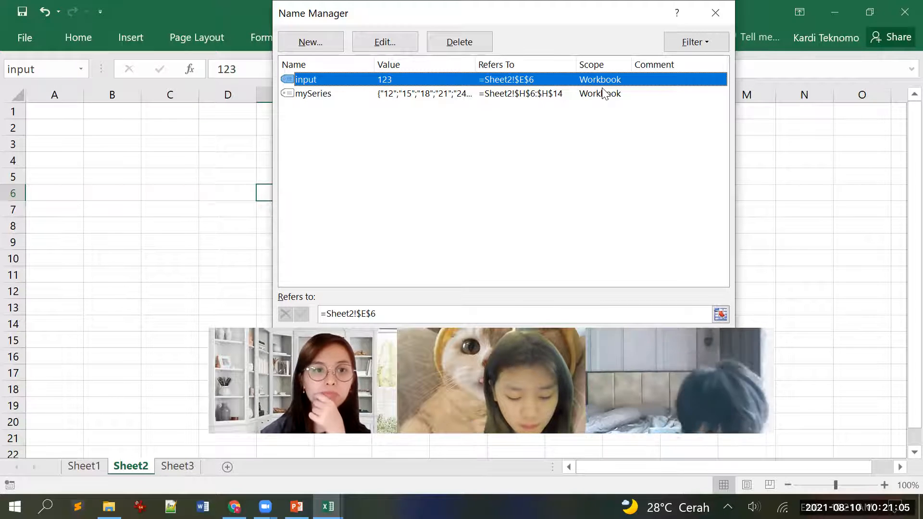
left_click(385, 44)
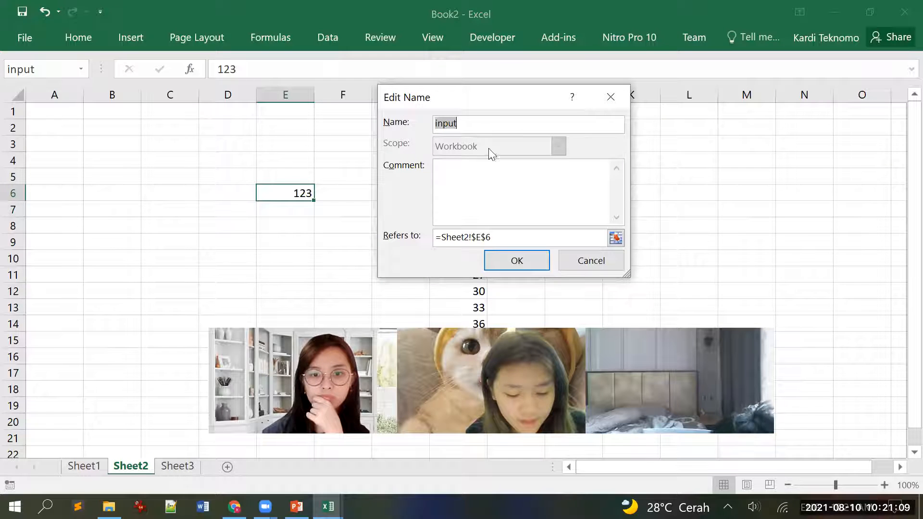
left_click_drag(489, 96, 493, 92)
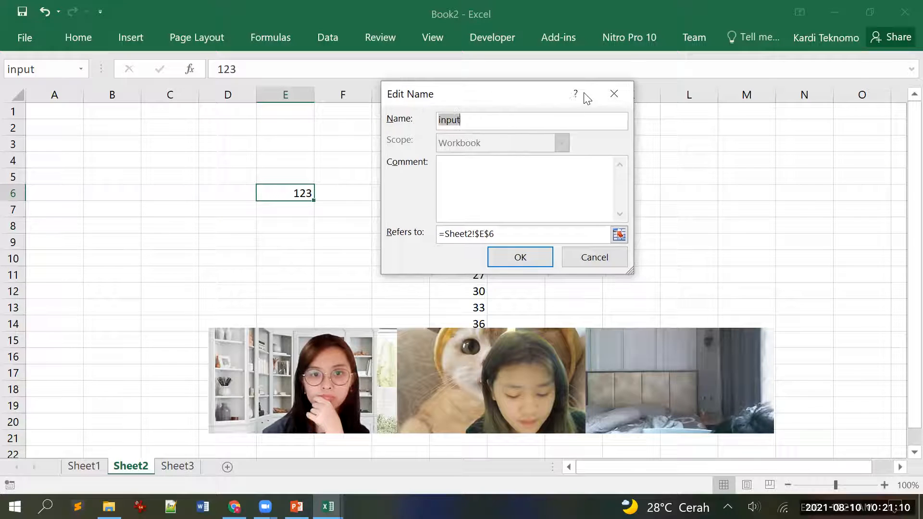
left_click(628, 96)
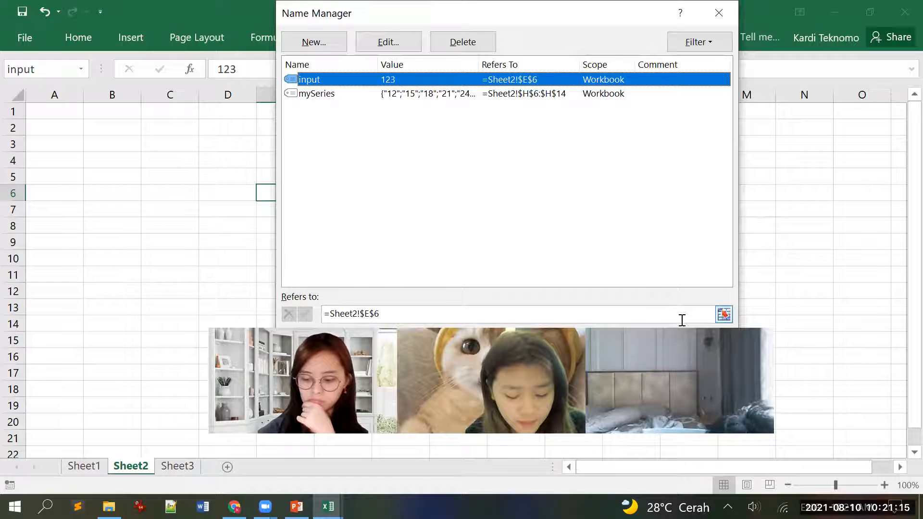
left_click(700, 344)
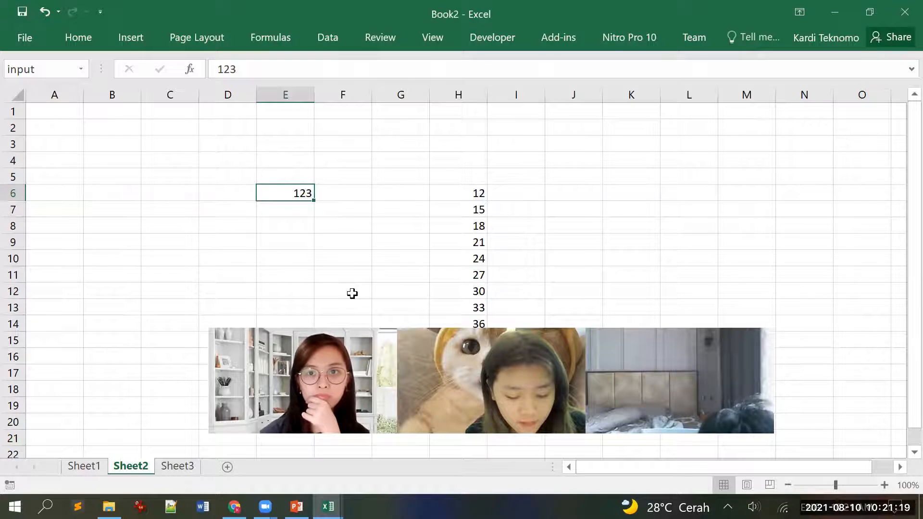
Enter 12 in cell G5 of Sheet3 and select that cell
key("ctrl+Page_Down")
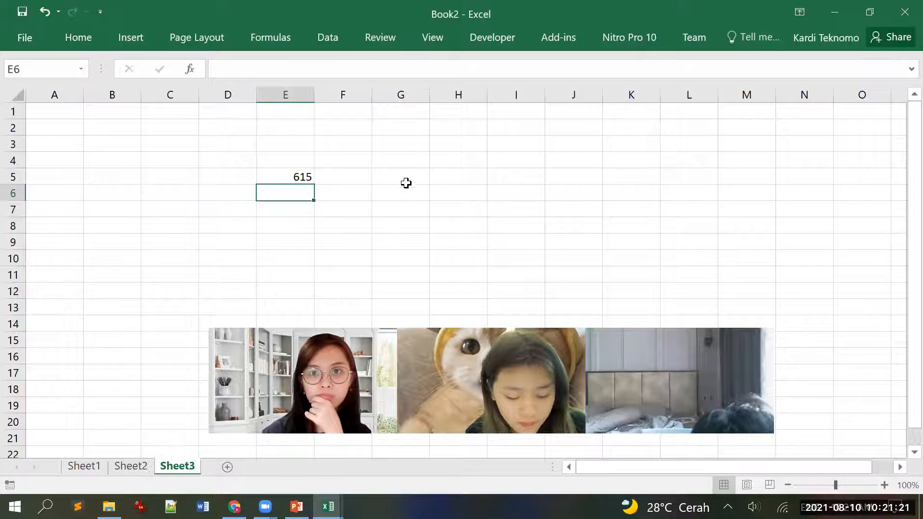
left_click(411, 179)
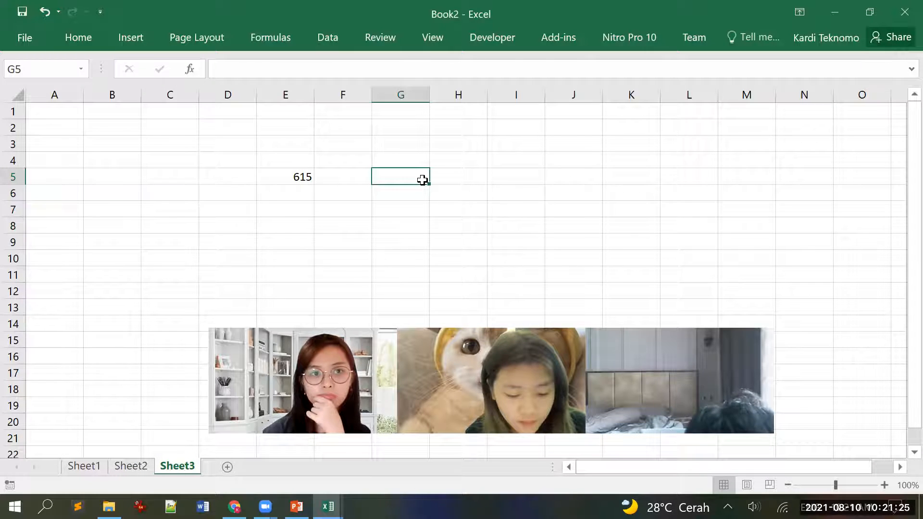
type("12")
key("Return")
left_click(422, 180)
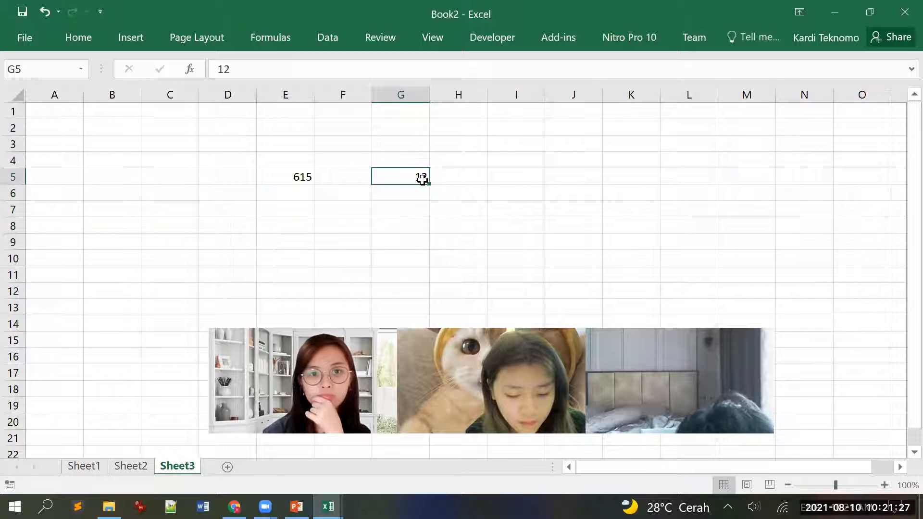
Try to name cell G5 on Sheet3 input through the Name Box, and return to Sheet3
left_click(77, 68)
type("input")
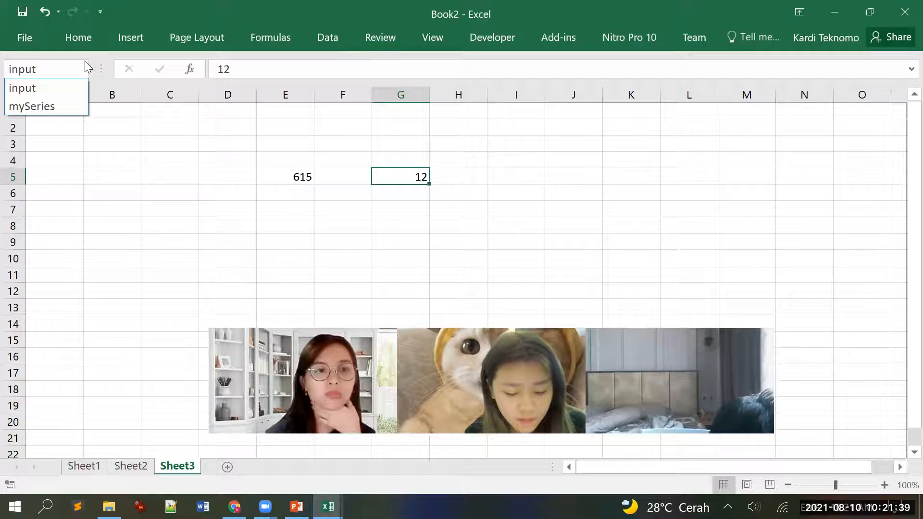
key("Return")
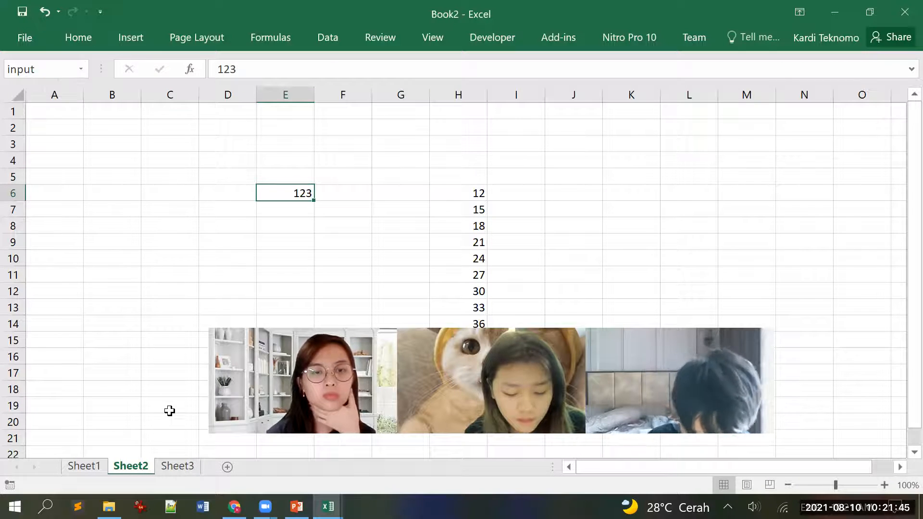
key("ctrl+Page_Down")
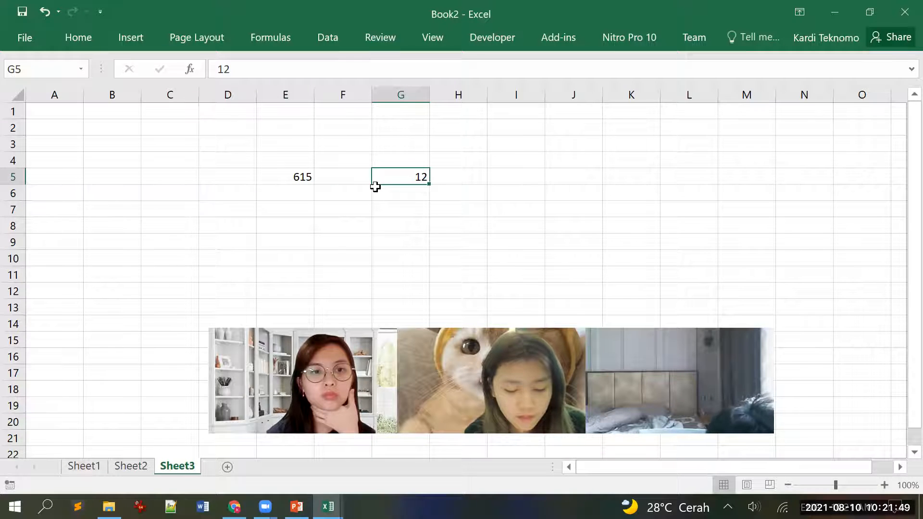
Define a new name input for Sheet3 cell G5 in the Name Manager, with its scope set to Sheet3
left_click(275, 35)
left_click(388, 96)
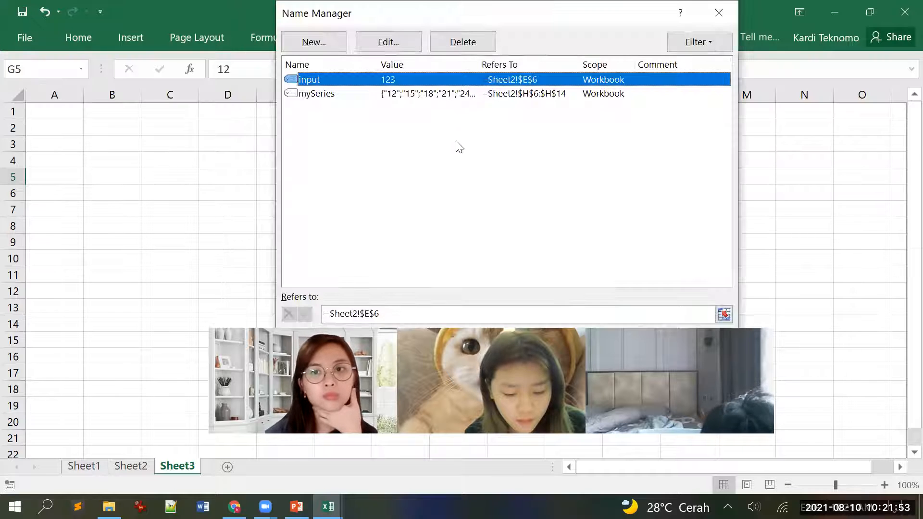
left_click(324, 41)
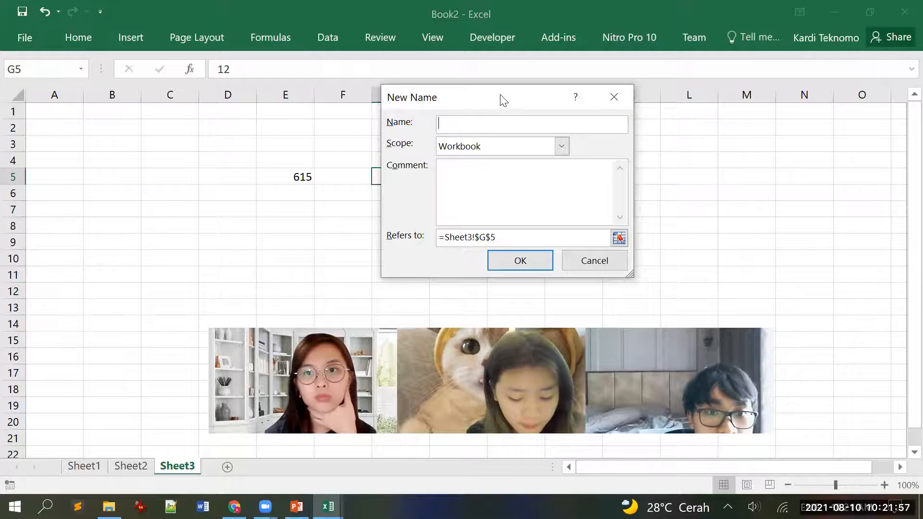
left_click_drag(498, 96, 723, 93)
type("input")
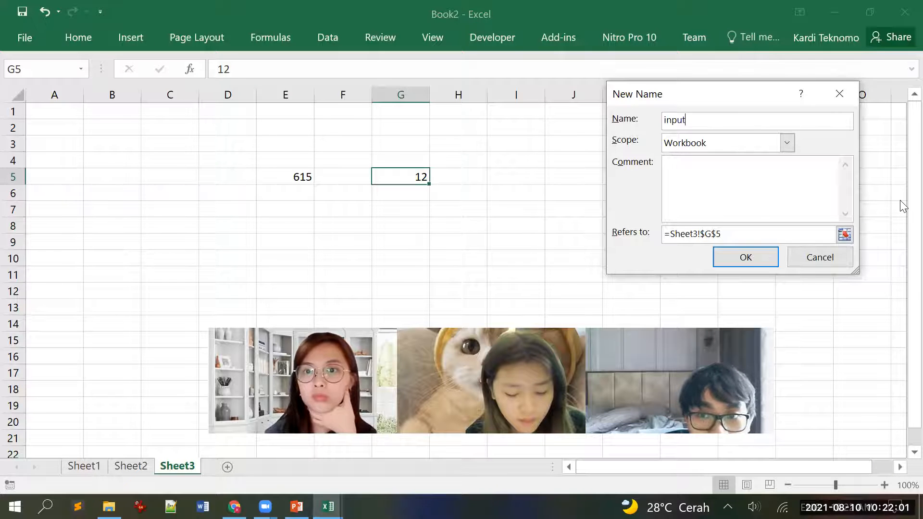
left_click(788, 142)
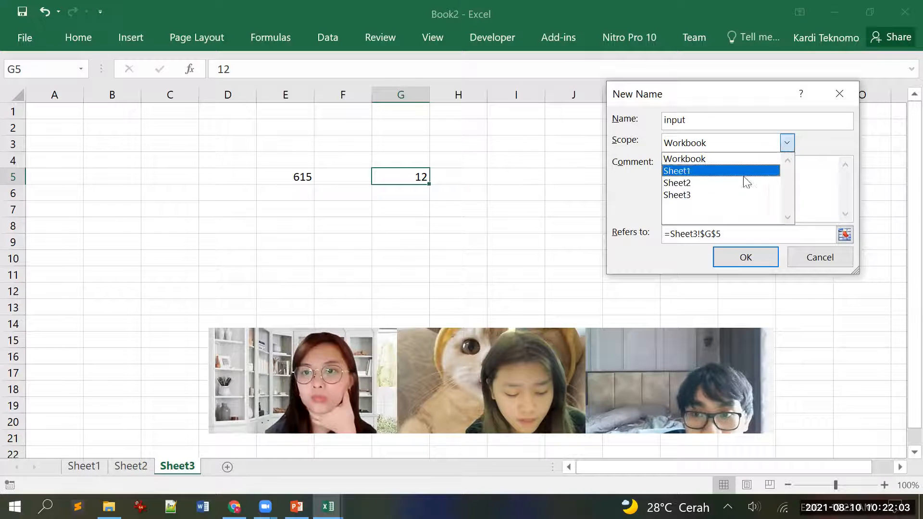
left_click(716, 196)
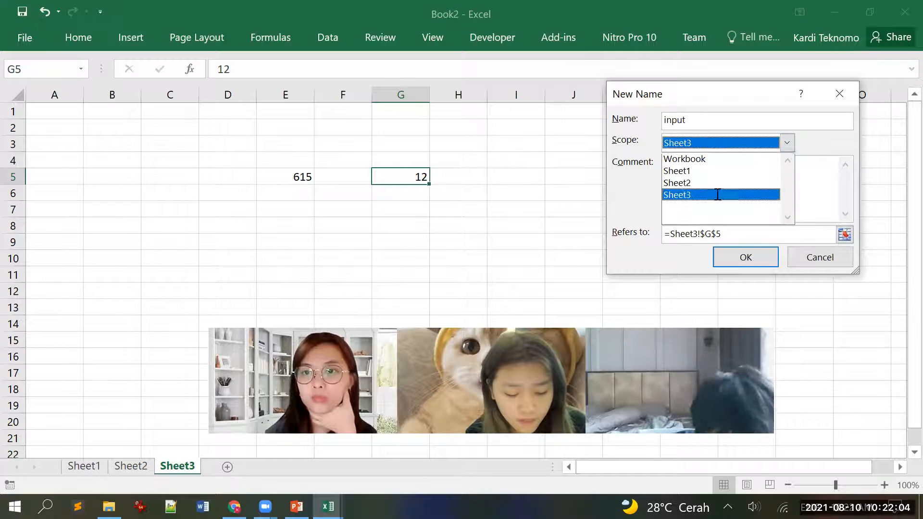
left_click(750, 258)
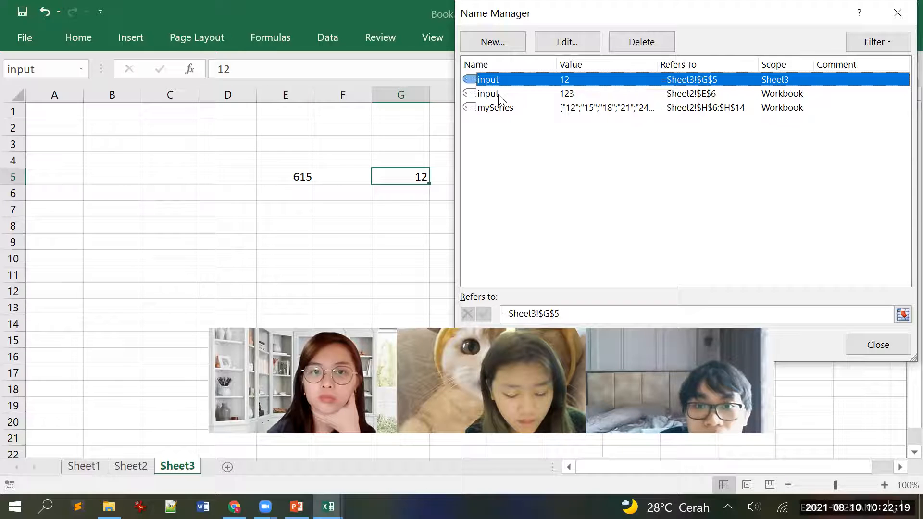
Examine the workbook-scoped input name, close the Name Manager, and inspect the formula in Sheet3 cell E5
left_click(499, 95)
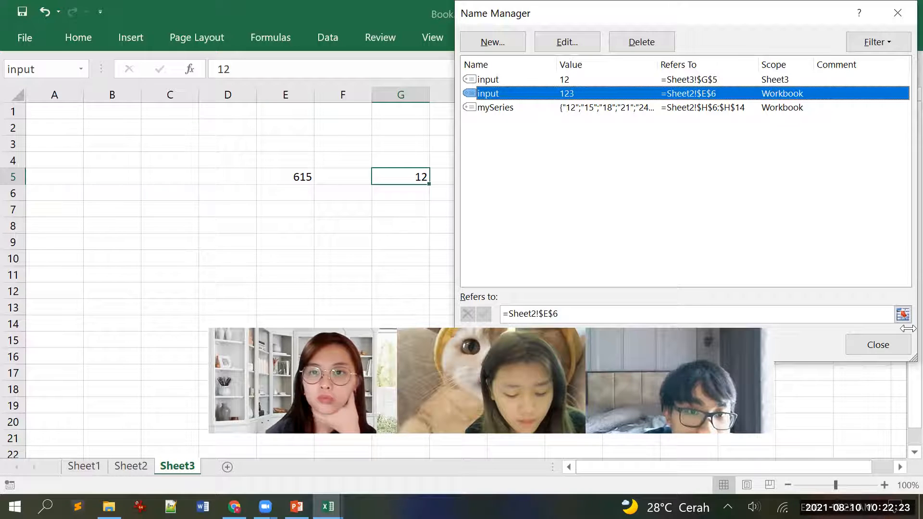
left_click(892, 345)
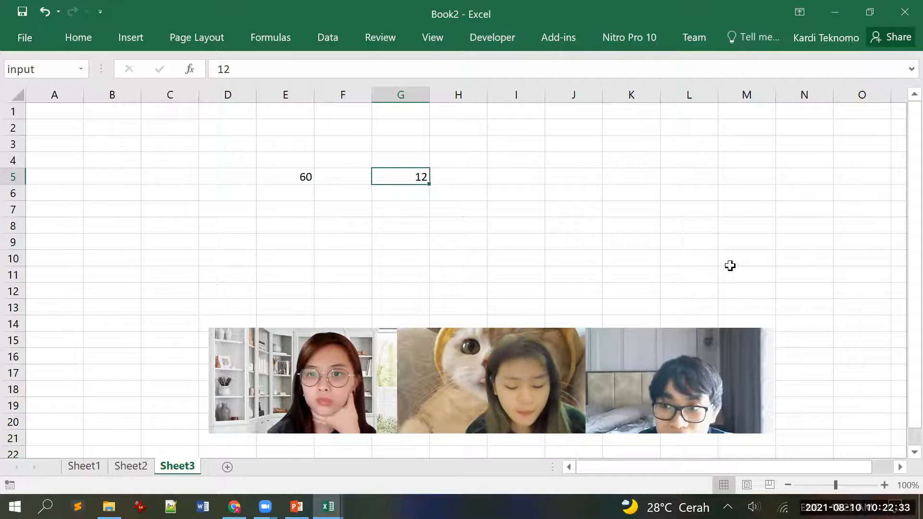
left_click(286, 178)
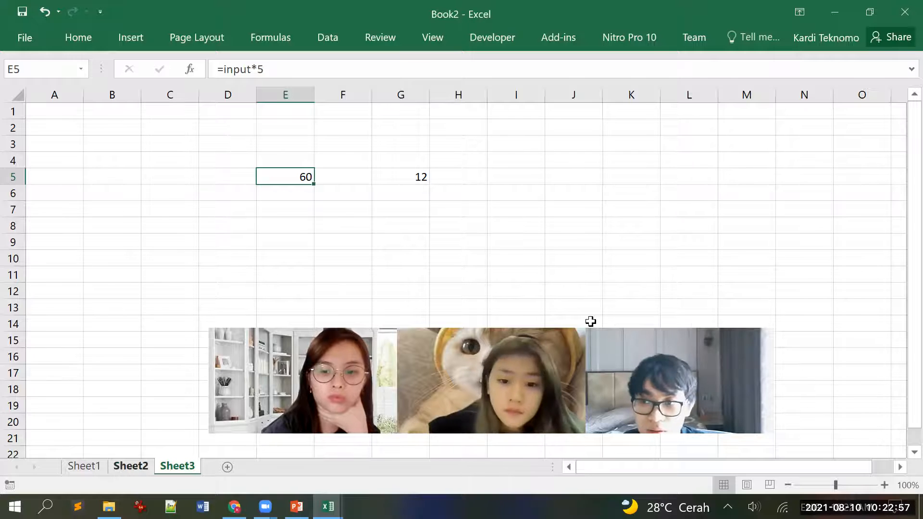
Enter the formula =input*2 in cell E8 of Sheet2, picking E6 as the reference
key("ctrl+Page_Up")
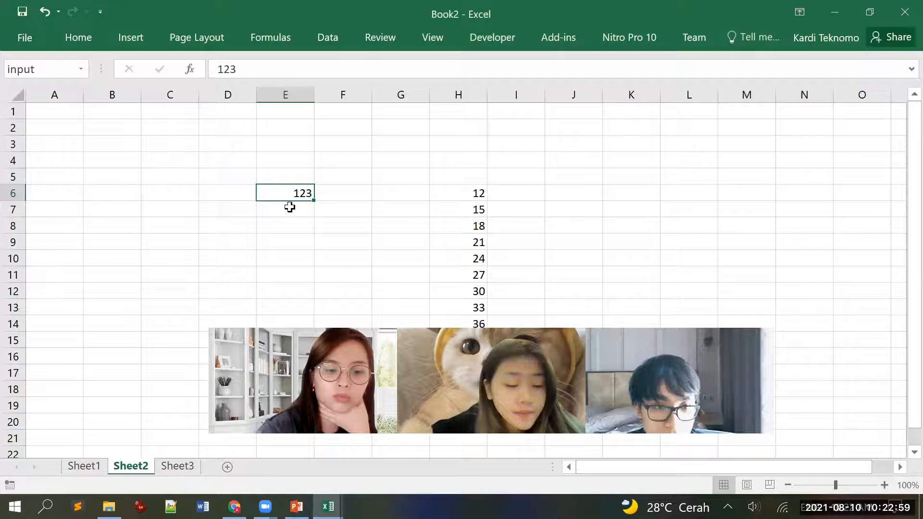
left_click(270, 227)
type("=")
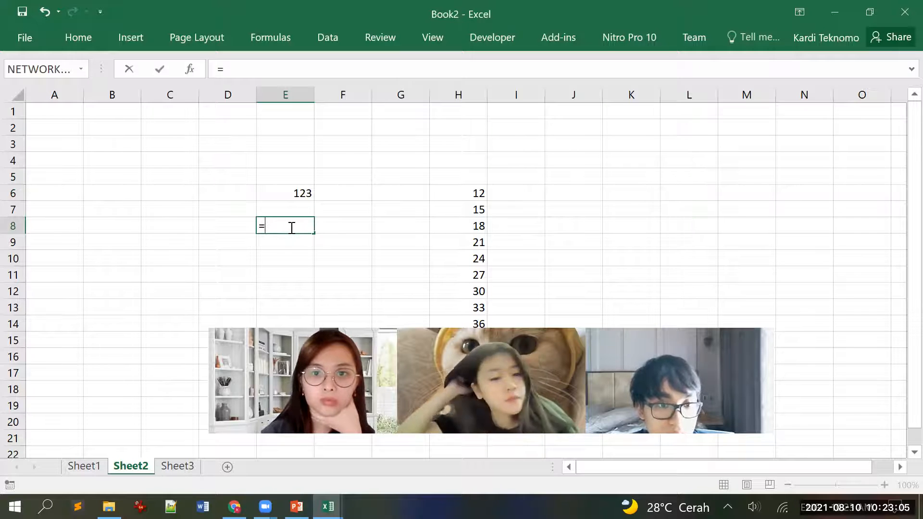
key("Up")
key("Up")
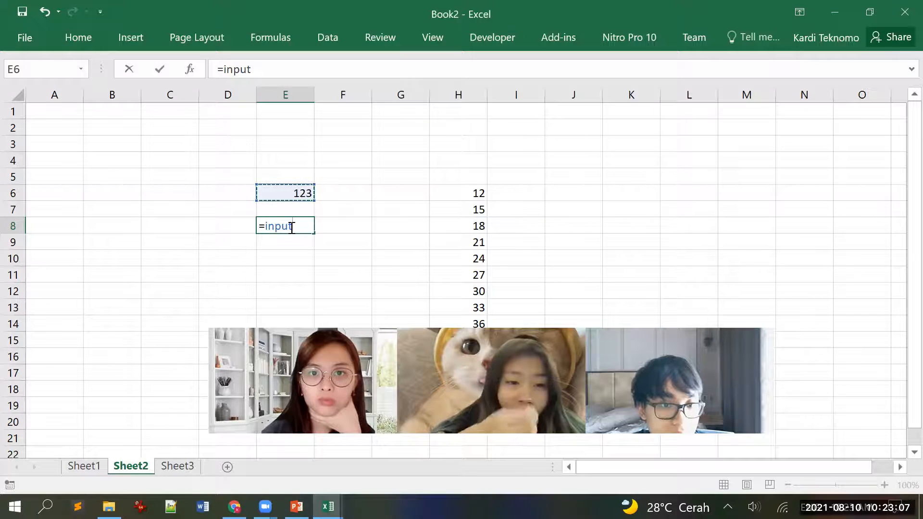
type("*2")
key("Return")
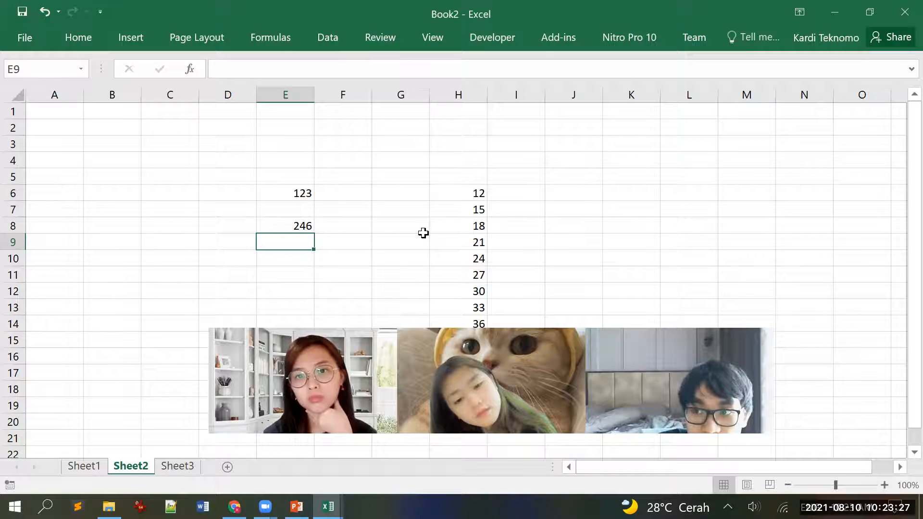
Enter the formula =Sheet3!input*2 in cell E9 of Sheet2, picking cell G5 on Sheet3 as the reference
type("=")
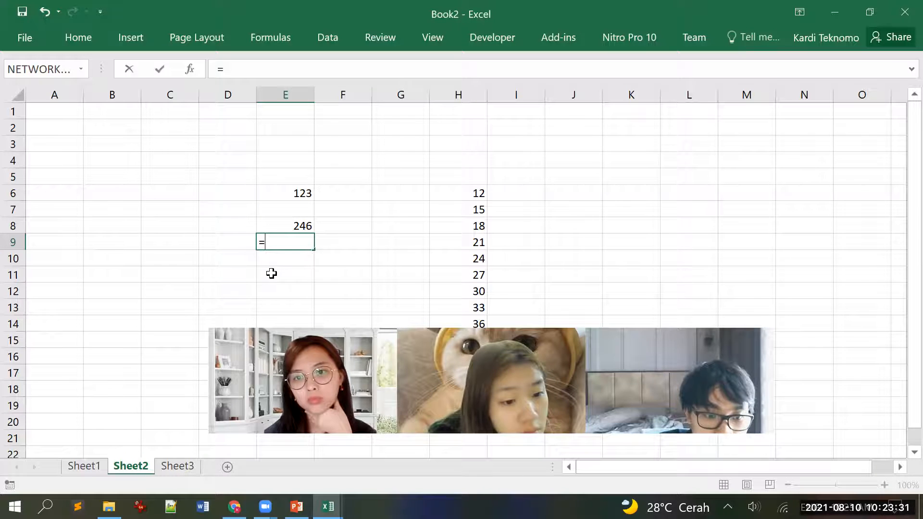
key("ctrl+Page_Down")
left_click(411, 176)
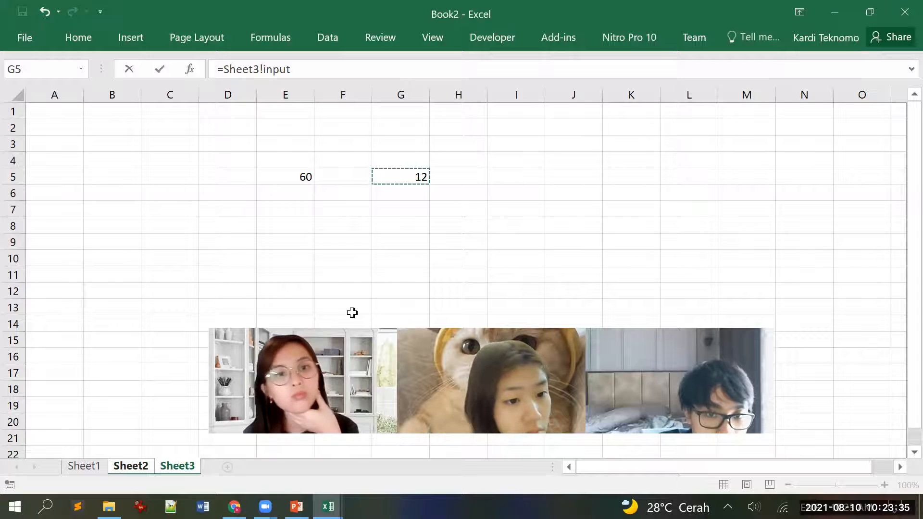
type("*")
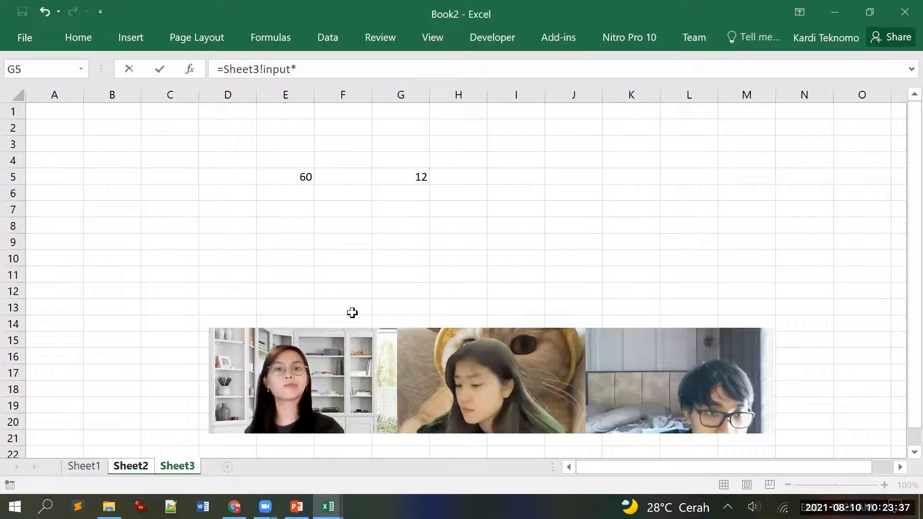
key("Return")
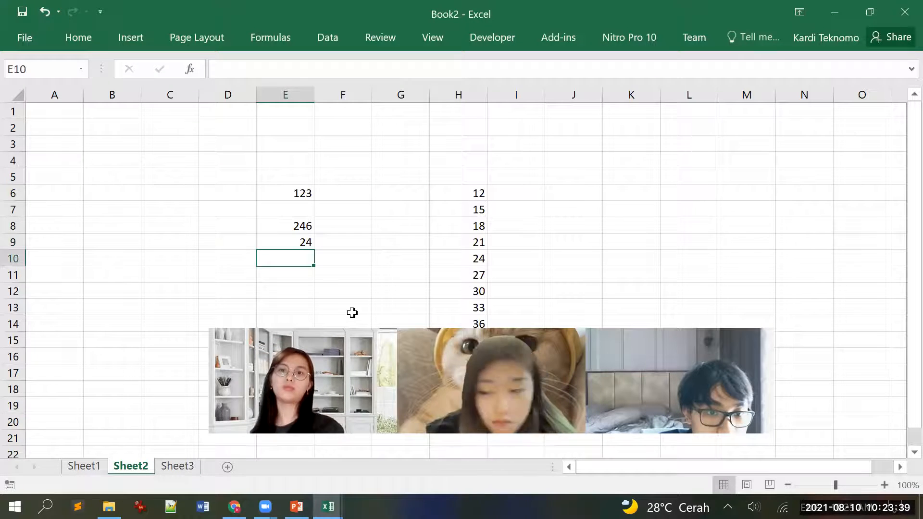
Inspect the formula in cell E9, highlighting its Sheet3!input reference, and leave the formula as it is
key("Up")
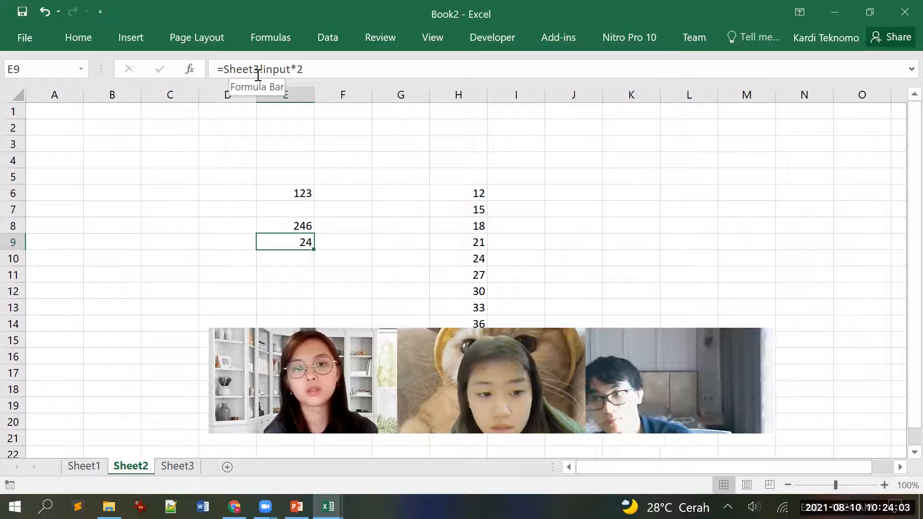
left_click_drag(224, 70, 290, 69)
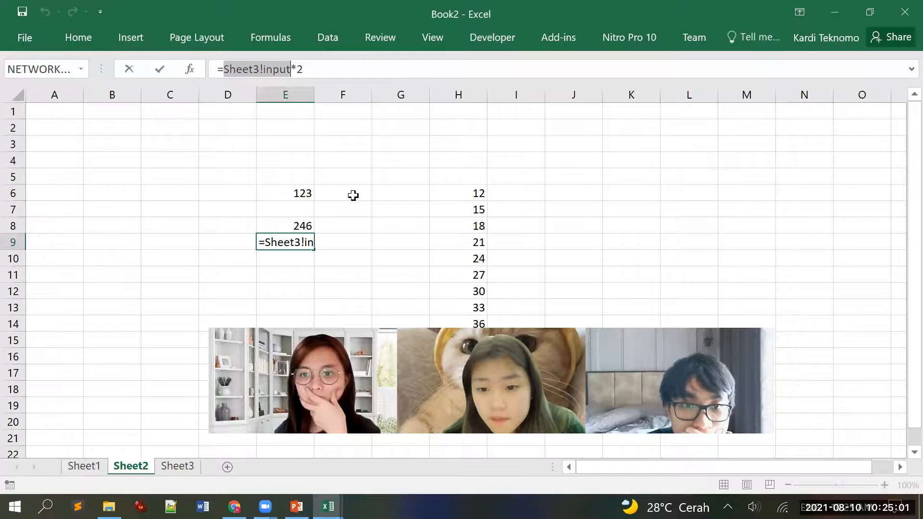
key("ctrl+Return")
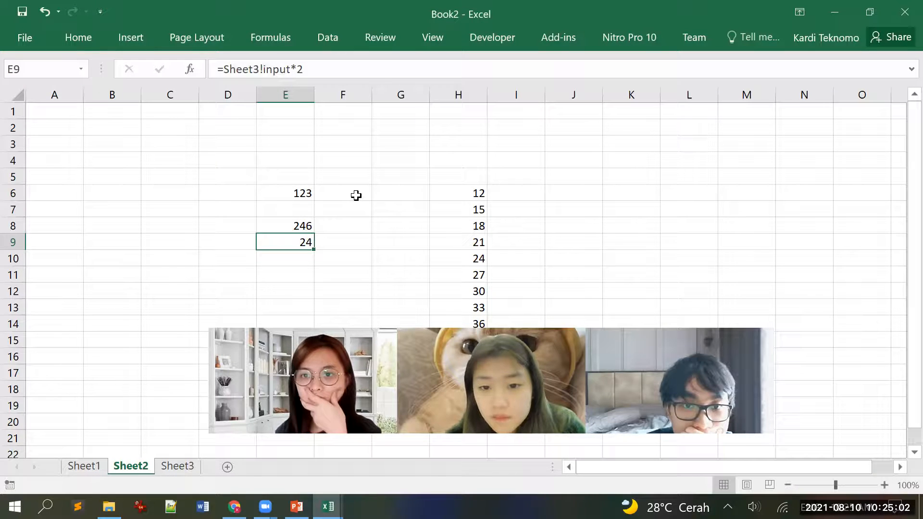
left_click(390, 45)
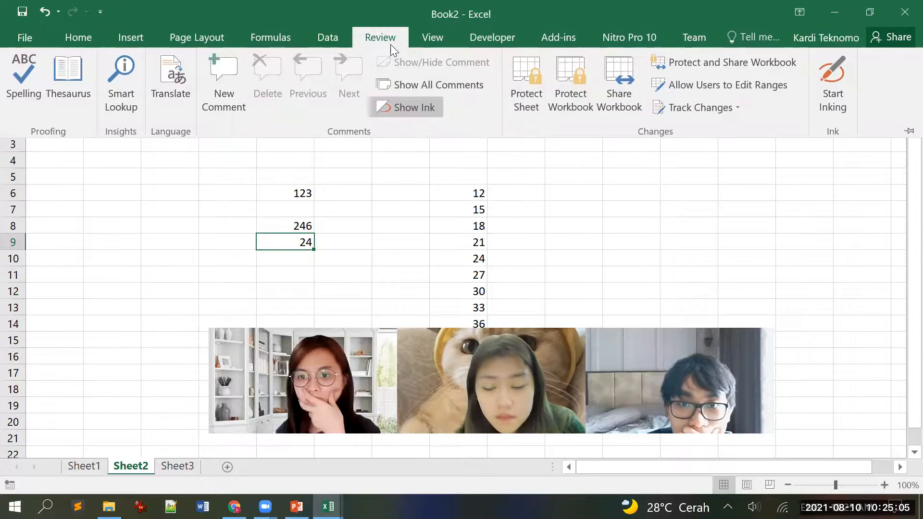
left_click(328, 37)
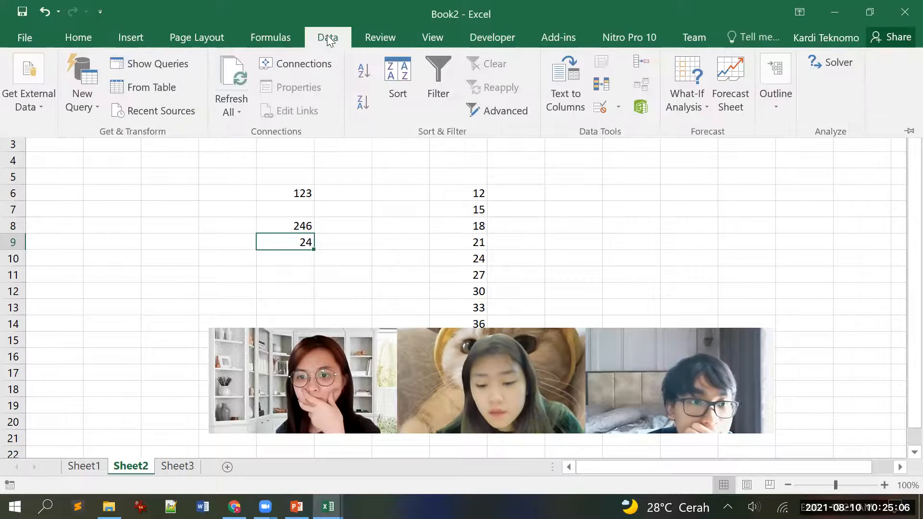
left_click(387, 40)
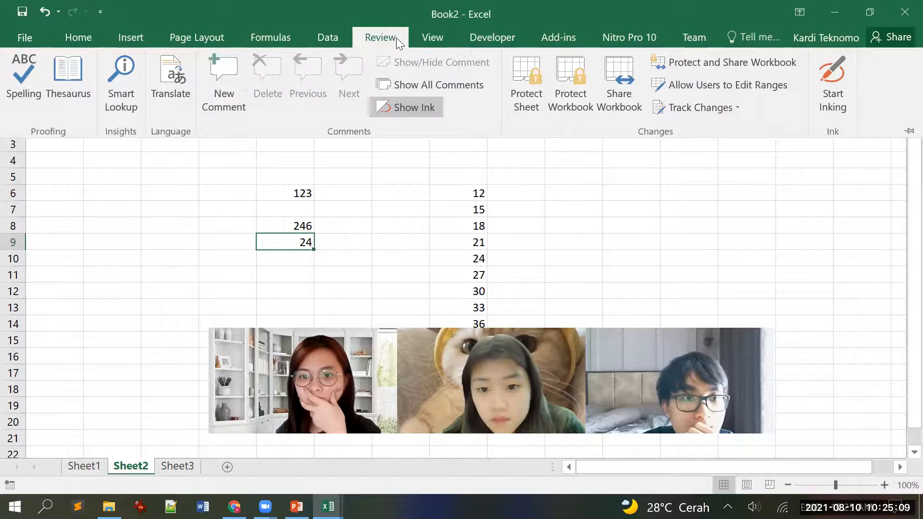
left_click(438, 36)
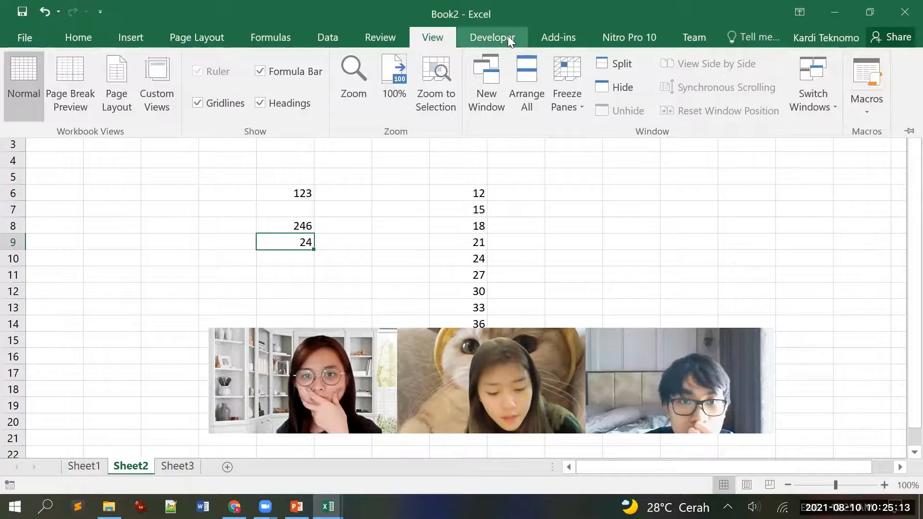
left_click(333, 41)
key("Escape")
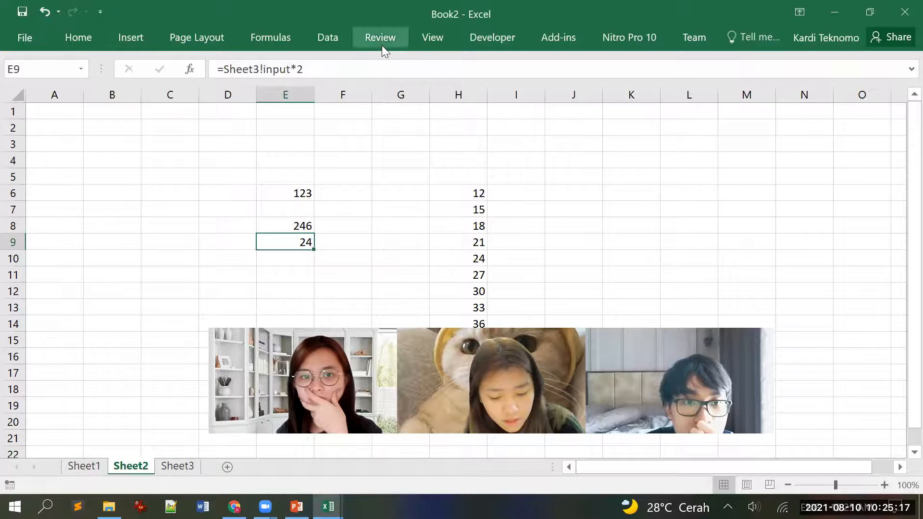
left_click(30, 45)
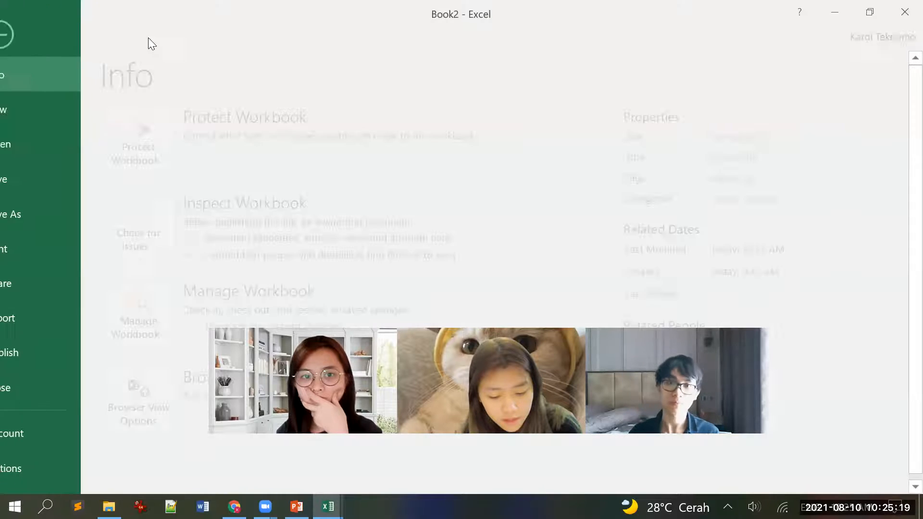
key("Escape")
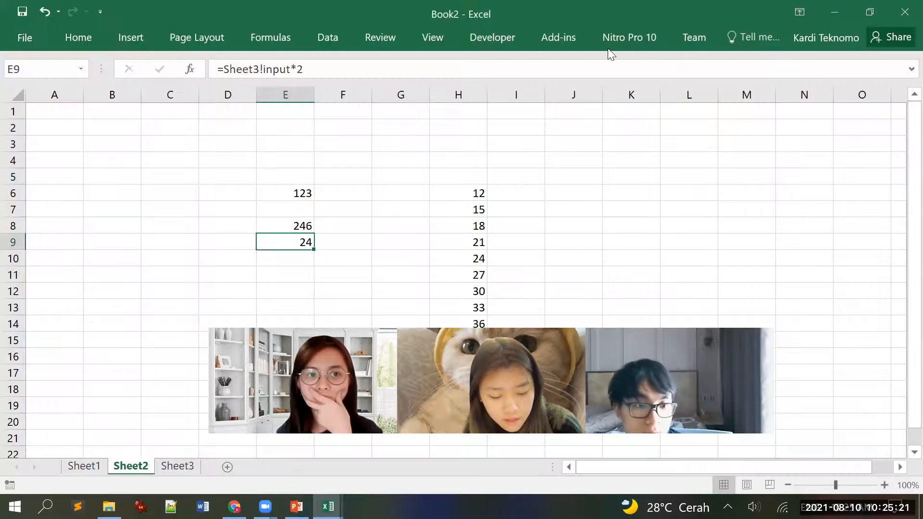
left_click(647, 36)
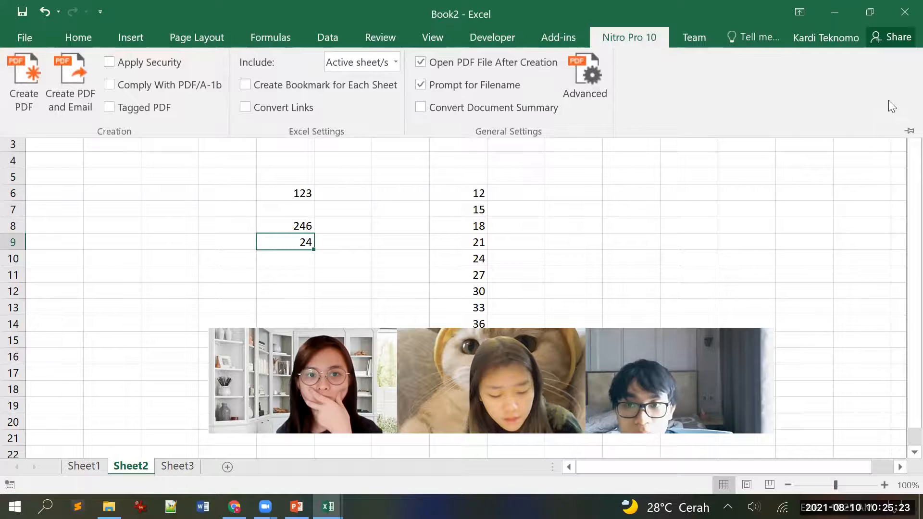
Keep the command ribbon permanently expanded and bring up the formula auditing commands
left_click(904, 131)
left_click(505, 37)
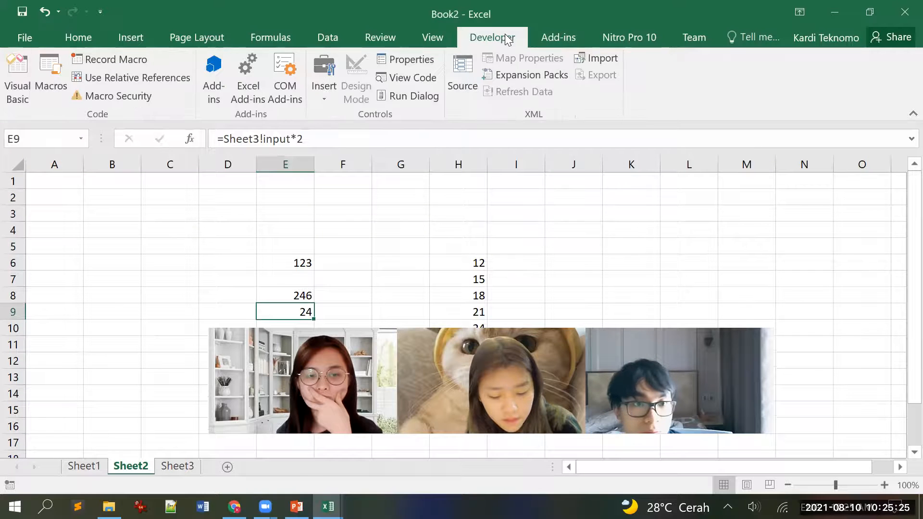
left_click(417, 36)
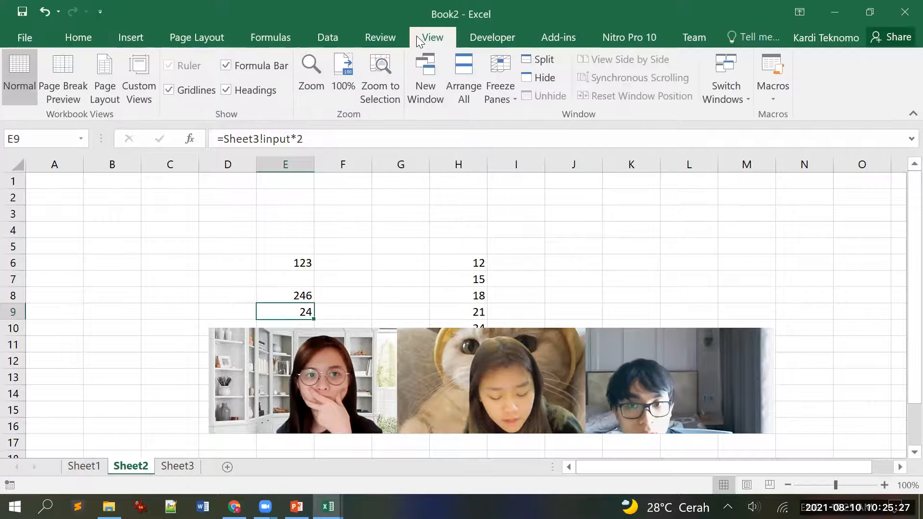
left_click(396, 33)
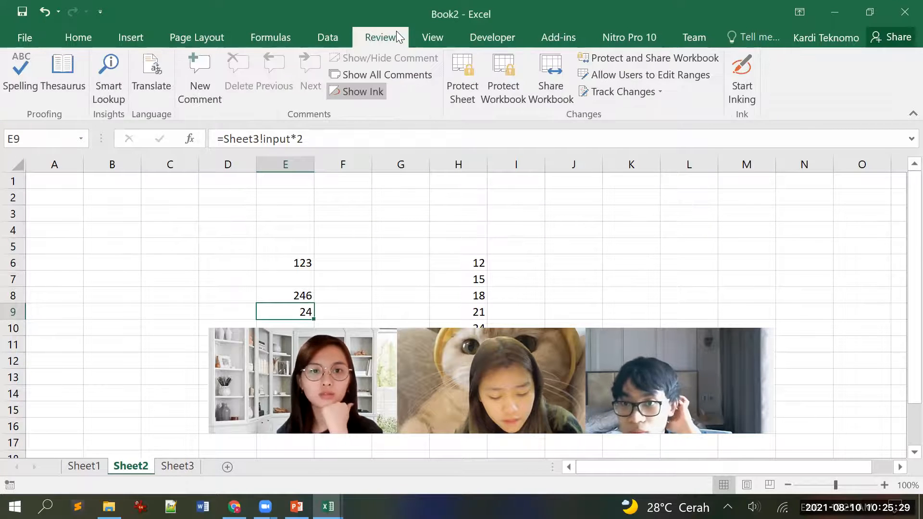
left_click(334, 43)
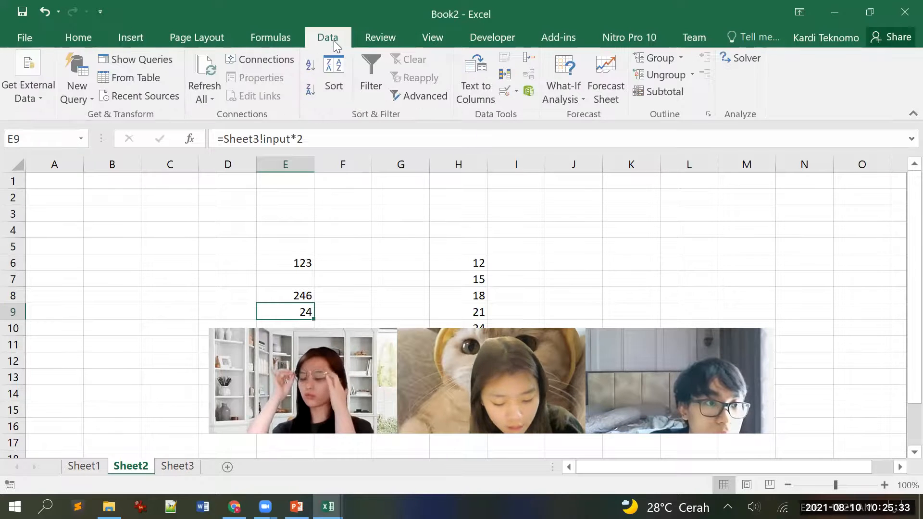
left_click(281, 40)
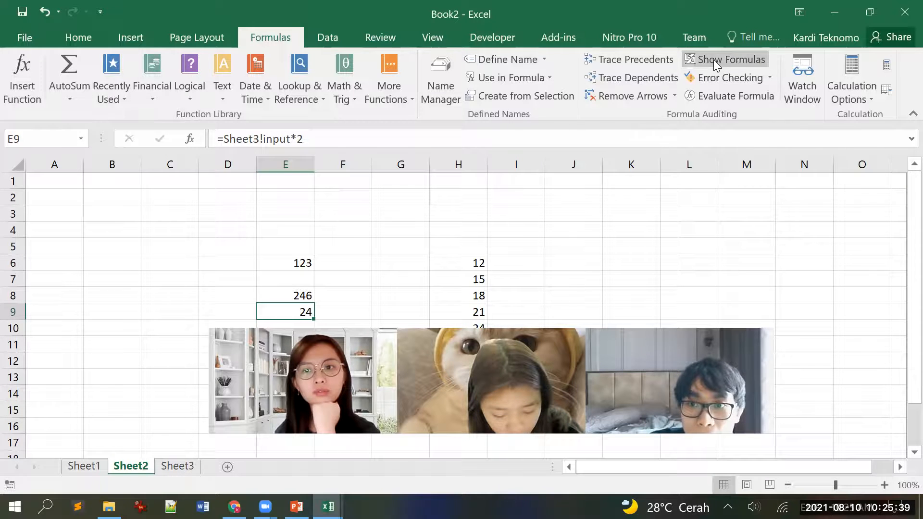
Try tracing the dependents of cell E9, and trace the precedents of cells E9 and E8
left_click(638, 76)
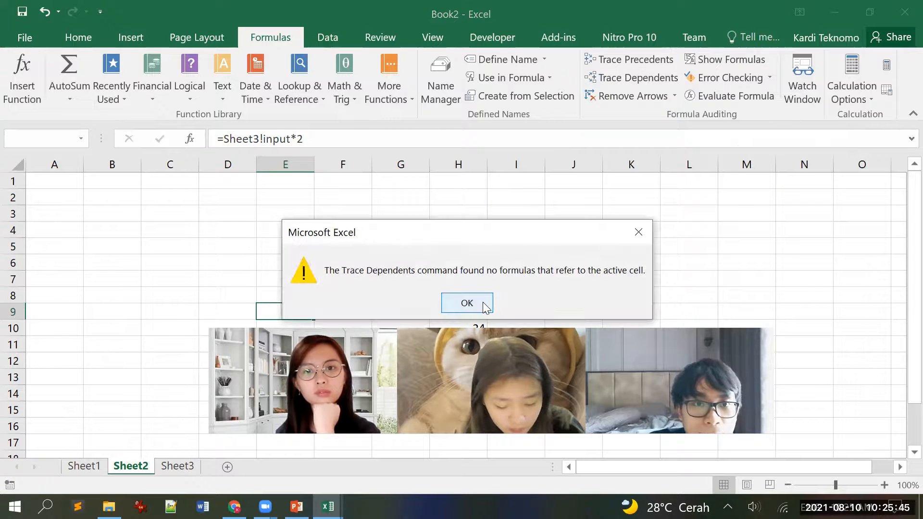
left_click(467, 303)
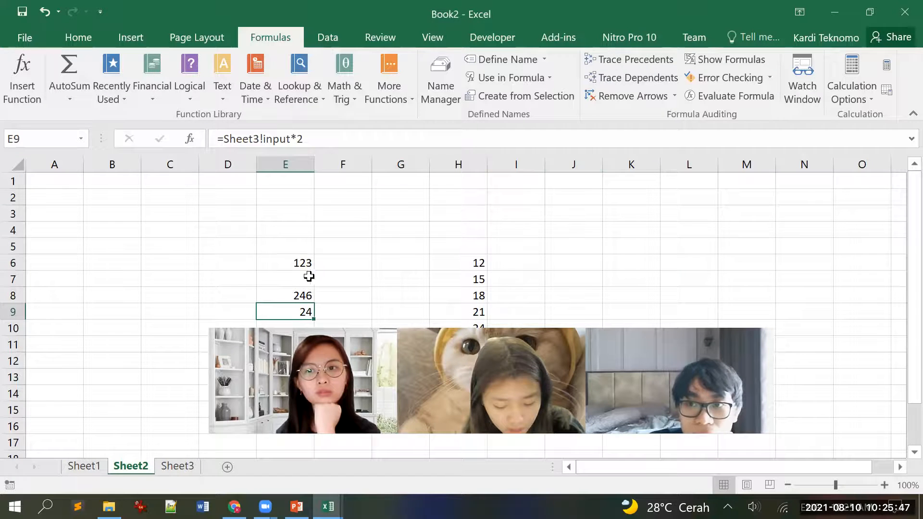
left_click(639, 60)
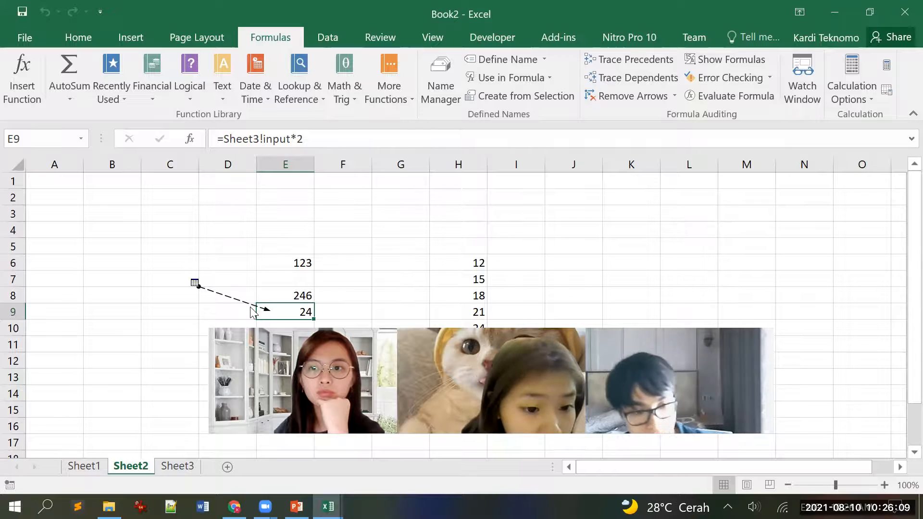
left_click(298, 292)
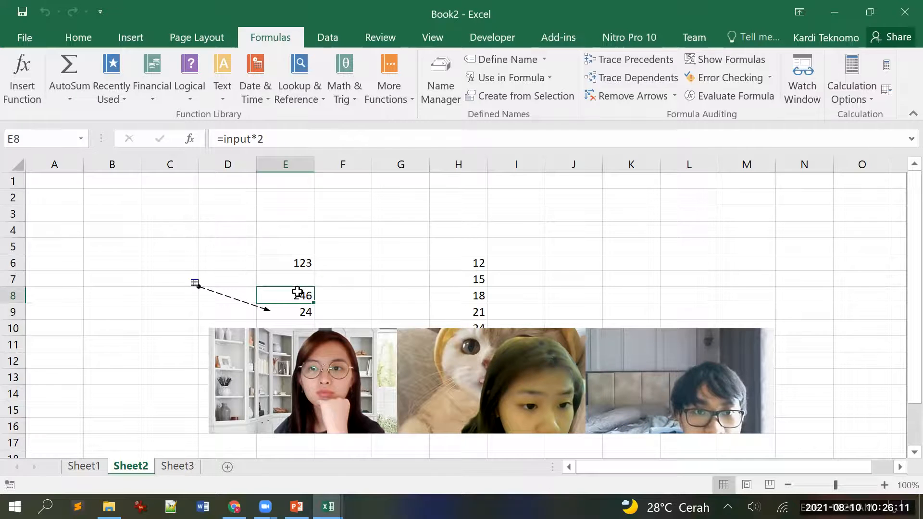
left_click(628, 61)
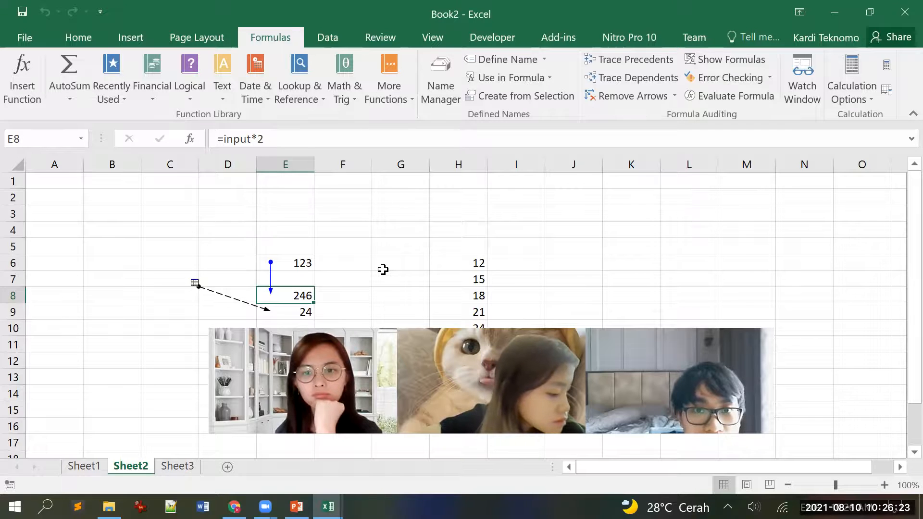
Remove all the tracer arrows and trace the dependents of the named input cell E6
left_click(626, 99)
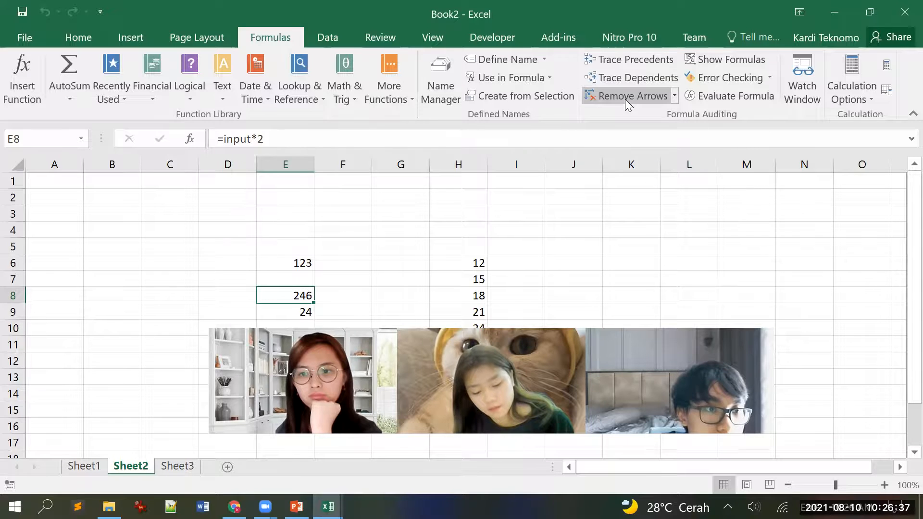
left_click(293, 260)
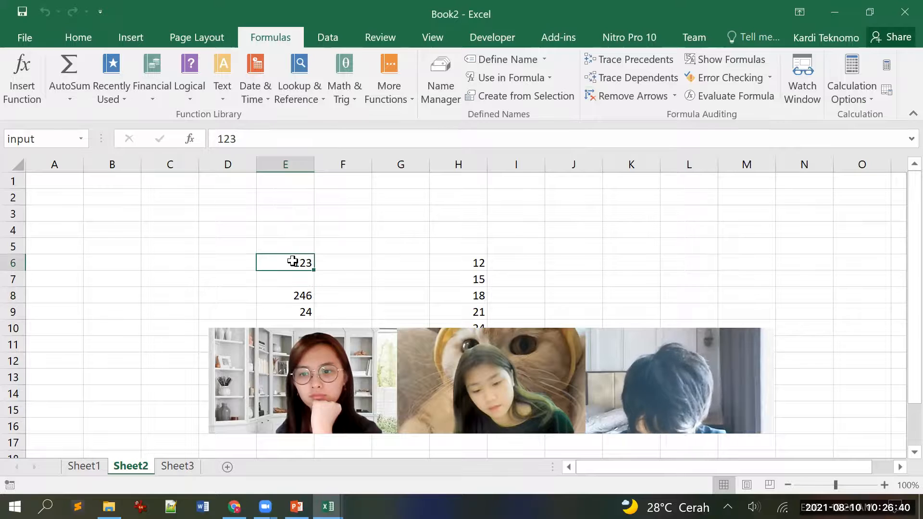
left_click(627, 78)
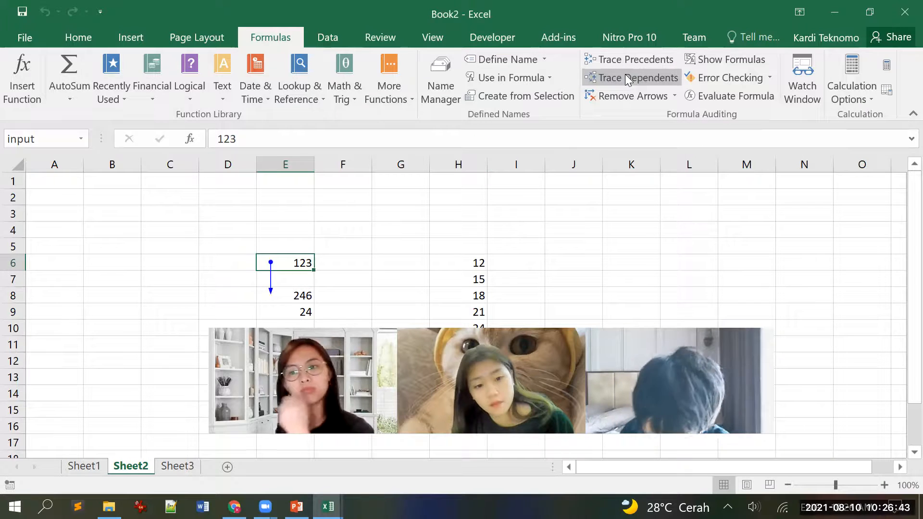